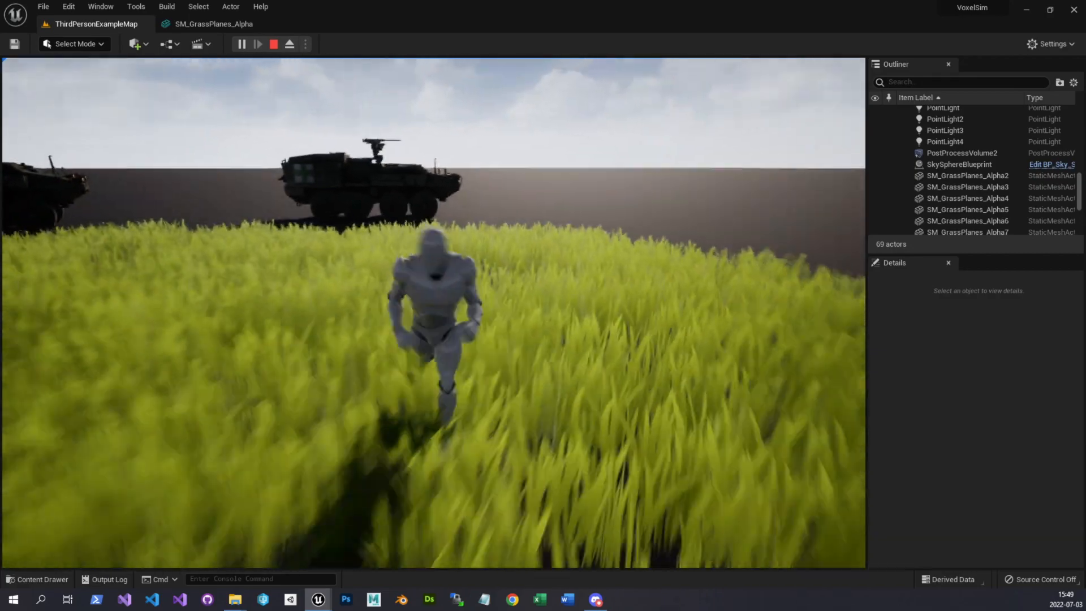
Run the character around the grass field to examine the grass in play mode, and end the play session
key(w)
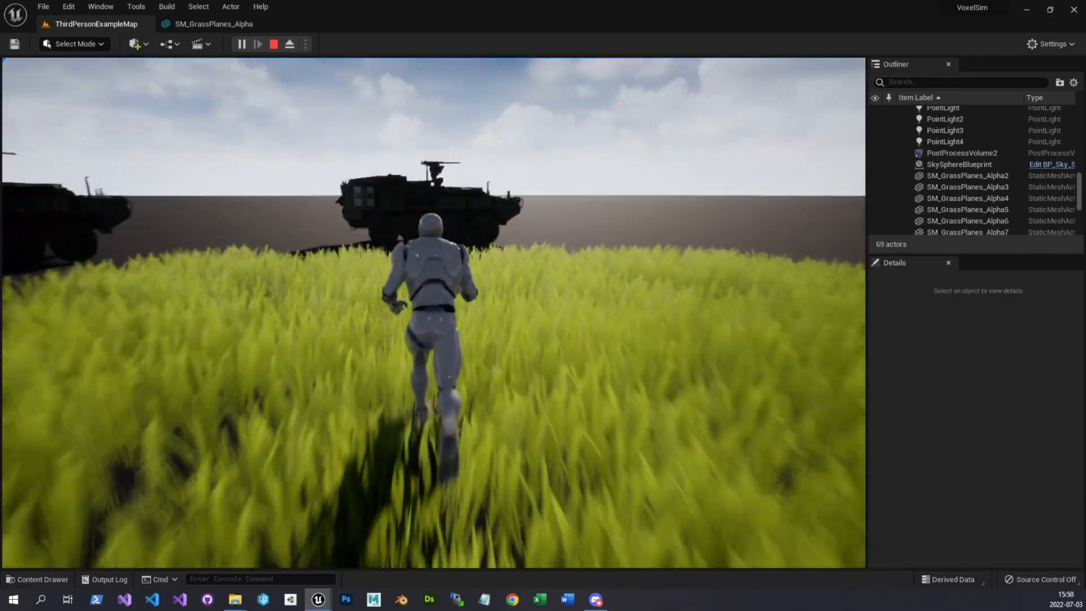
key(d)
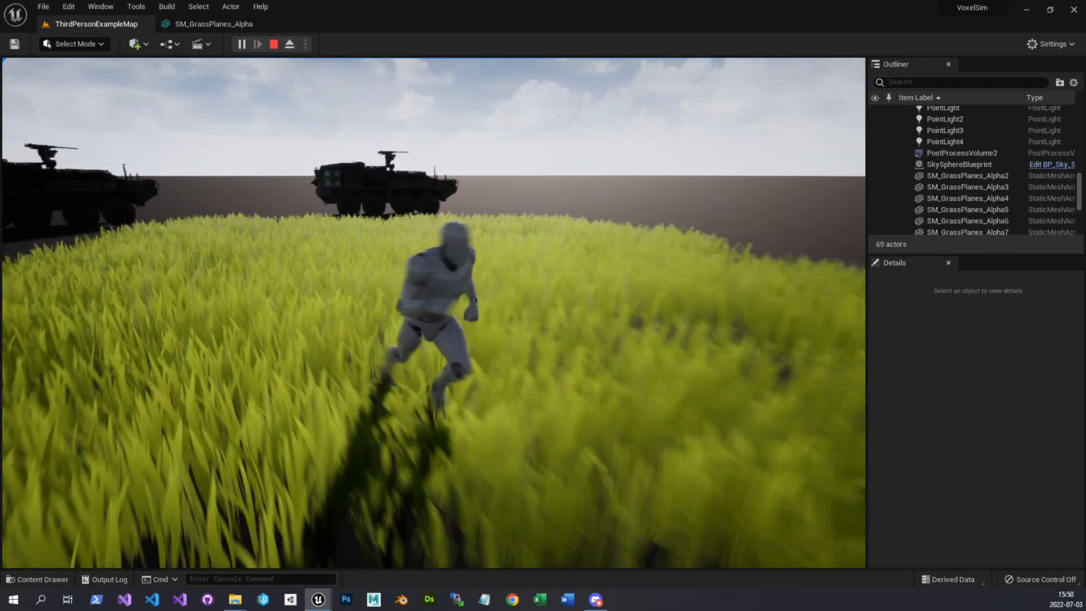
key(d)
key(s)
key(d)
key(s)
key(d)
key(a)
key(s)
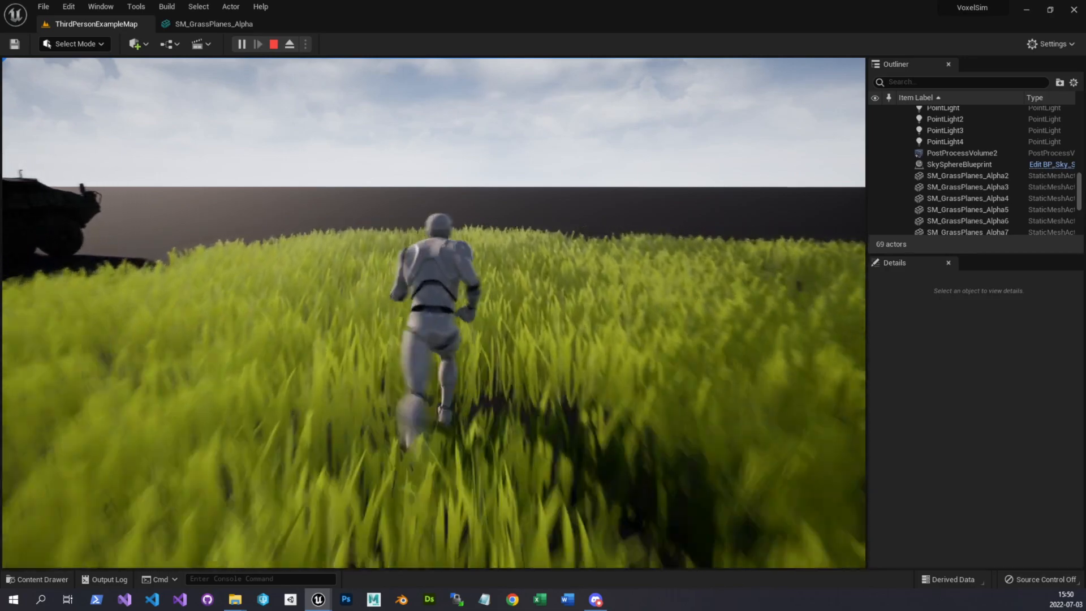
key(w)
key(s)
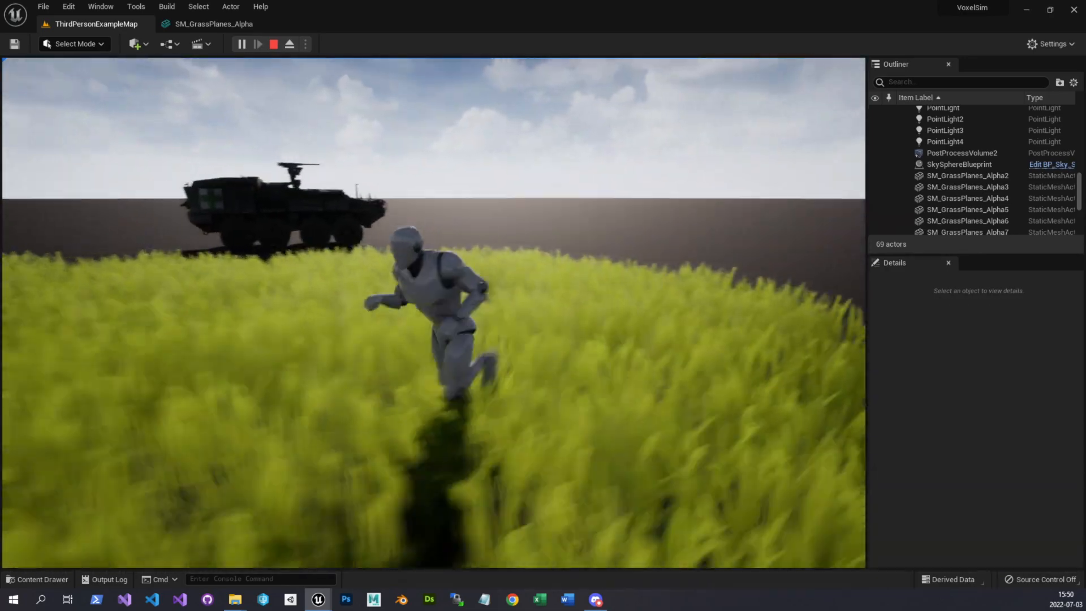
key(w)
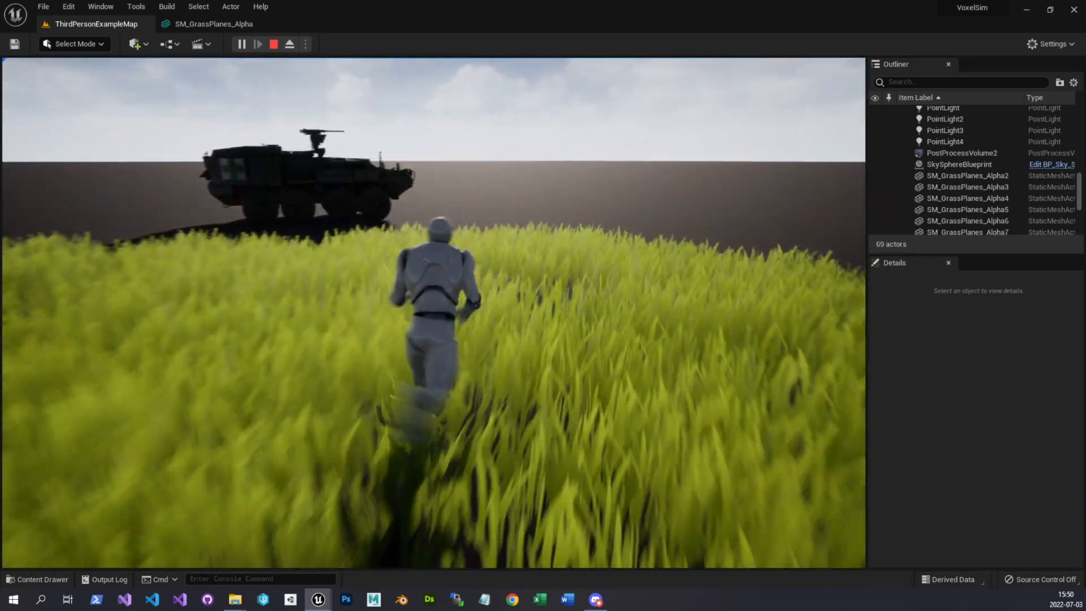
key(d)
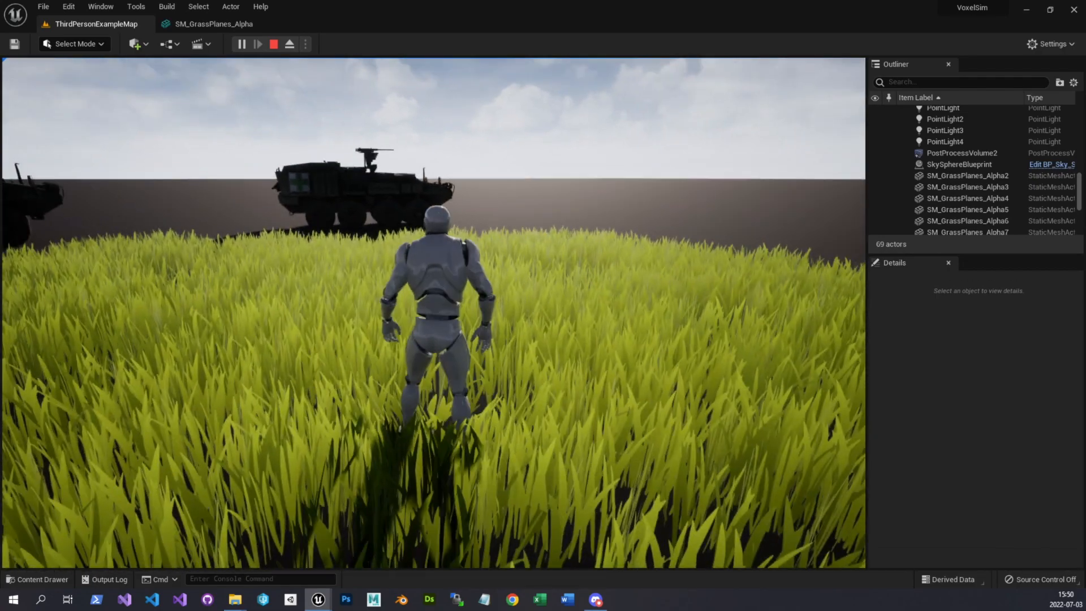
key(a)
key(s)
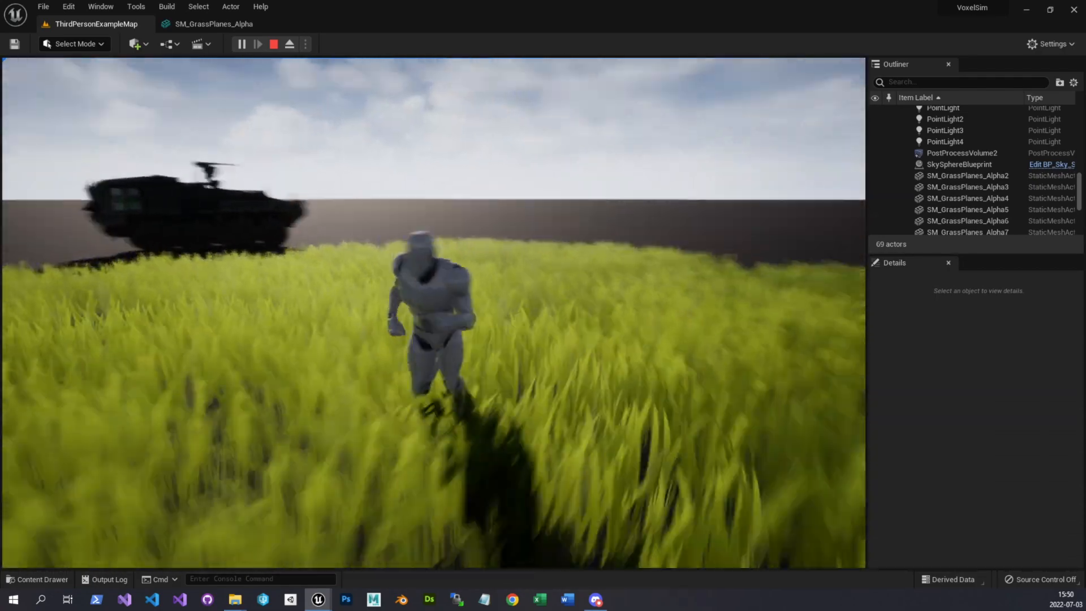
key(d)
key(d)
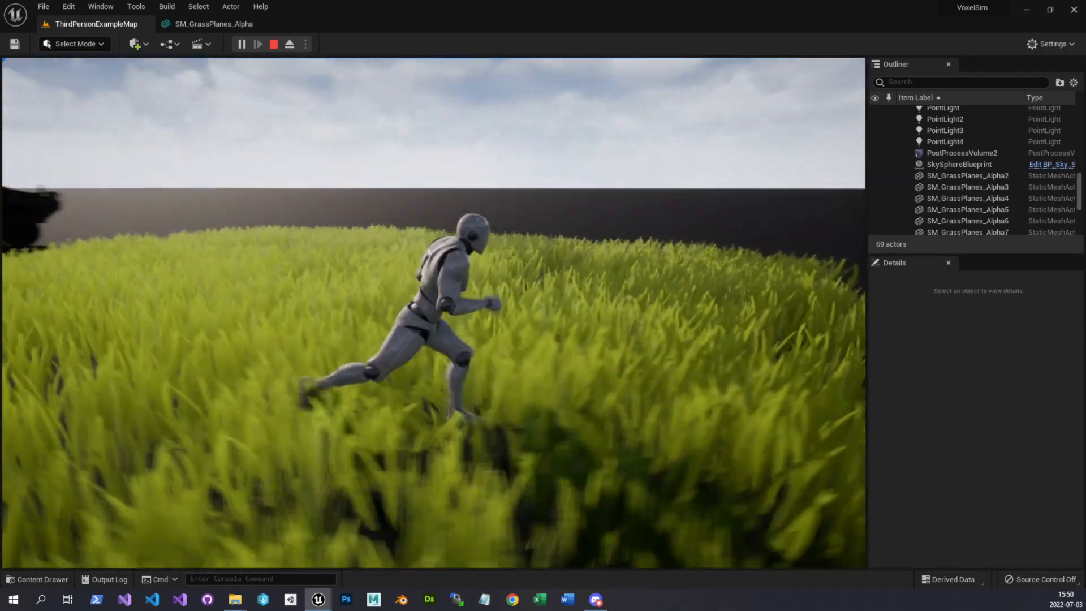
key(w)
key(a)
key(w)
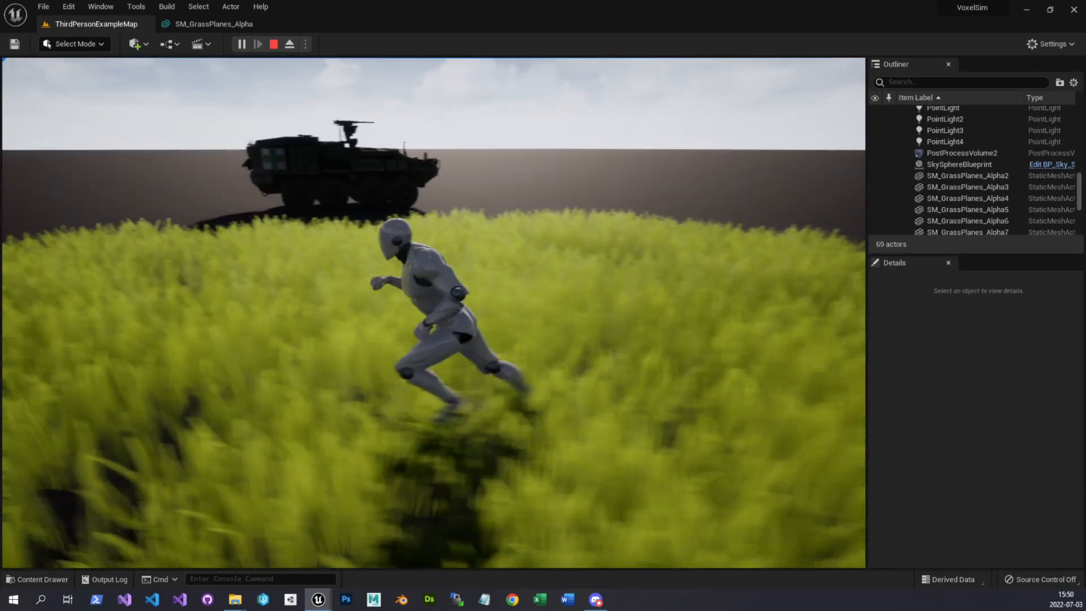
key(d)
key(a)
key(d)
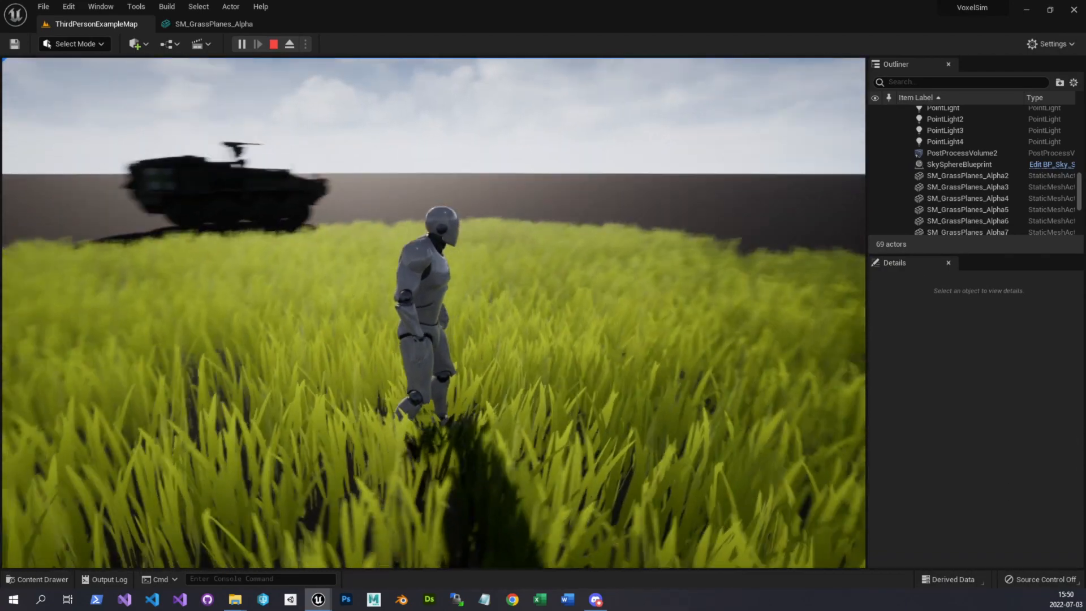
key(Escape)
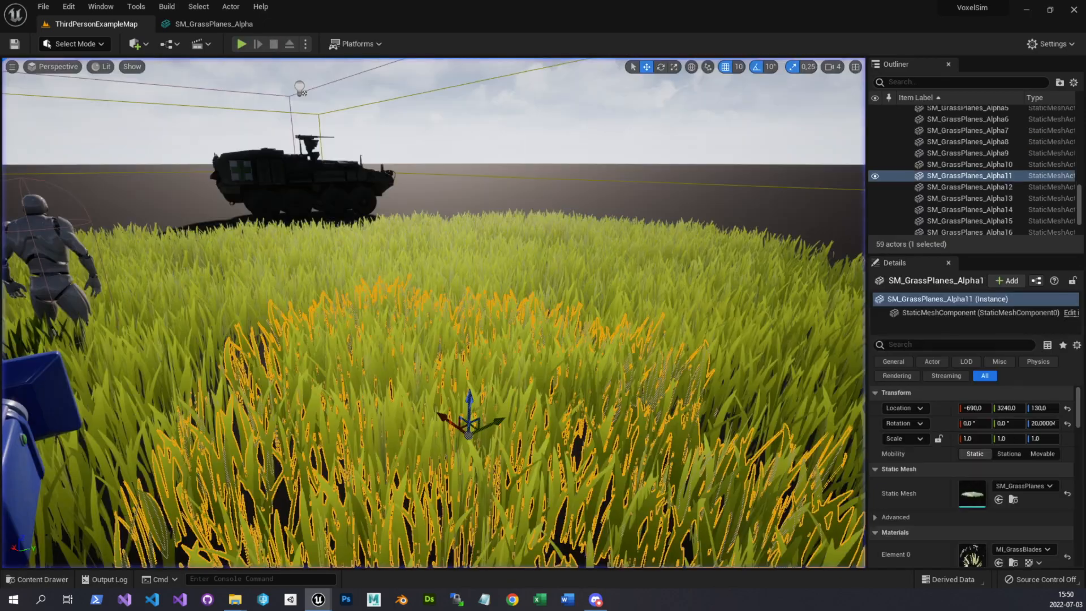
Open the SM_GrassPlanes_Alpha static mesh from the GrassTutorial folder and examine its planes up close
key(ctrl+space)
right_drag(433, 226, 589, 237)
click(362, 339)
right_drag(362, 339, 114, 374)
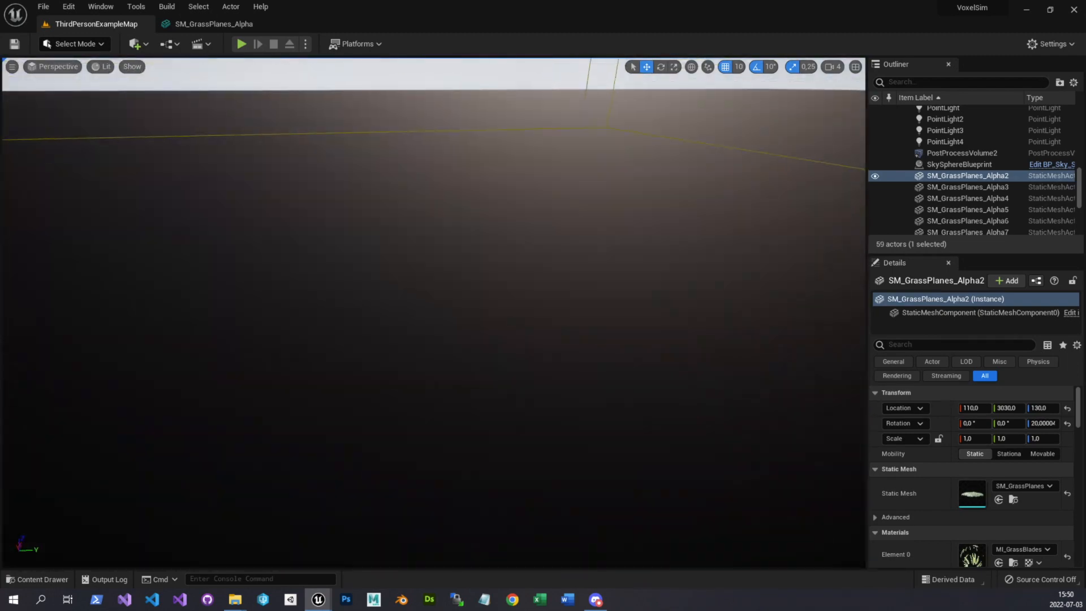
click(36, 580)
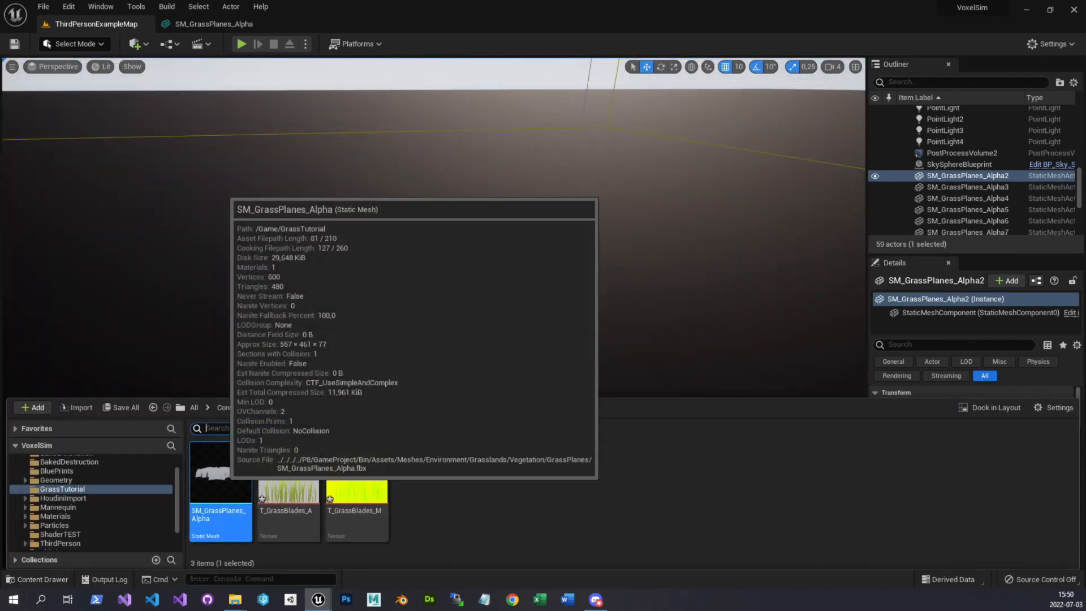
double_click(220, 473)
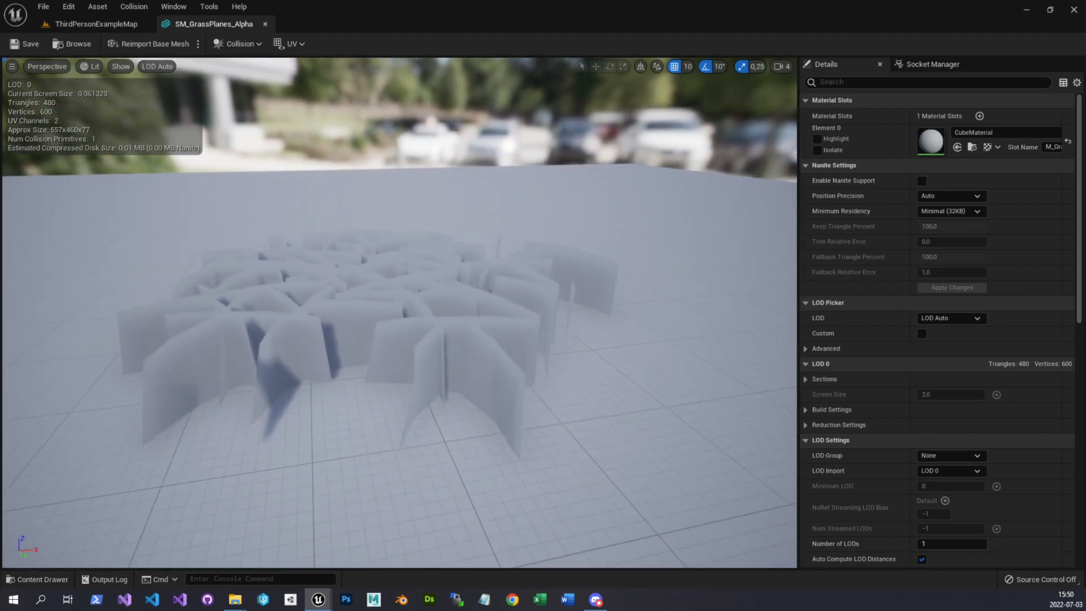
key(w)
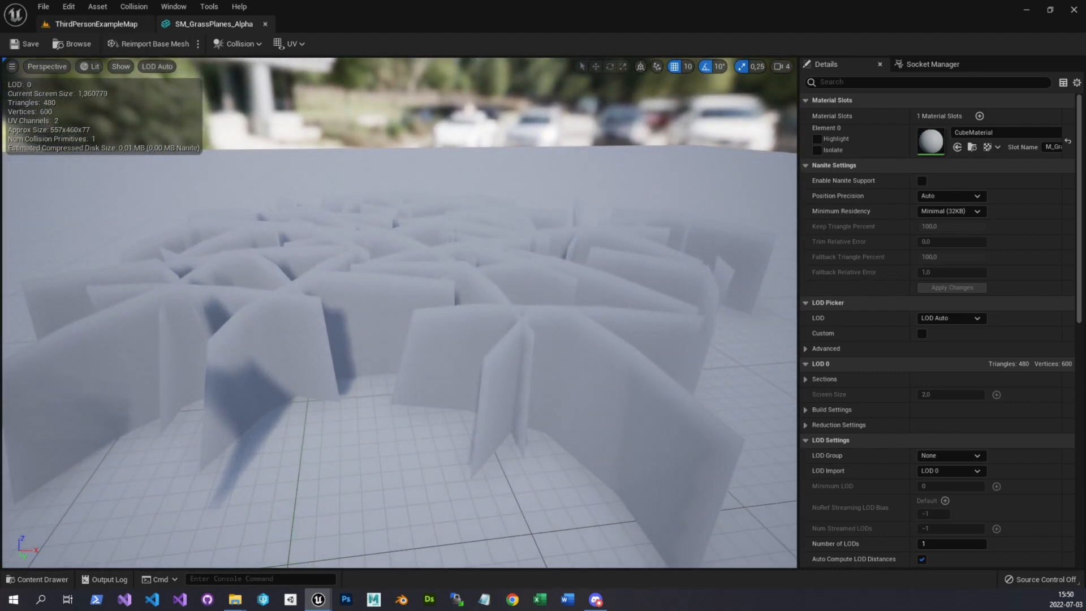
Create a material named M_myGrassBlades in the GrassTutorial folder and open it for editing
click(96, 25)
click(37, 579)
right_click(521, 489)
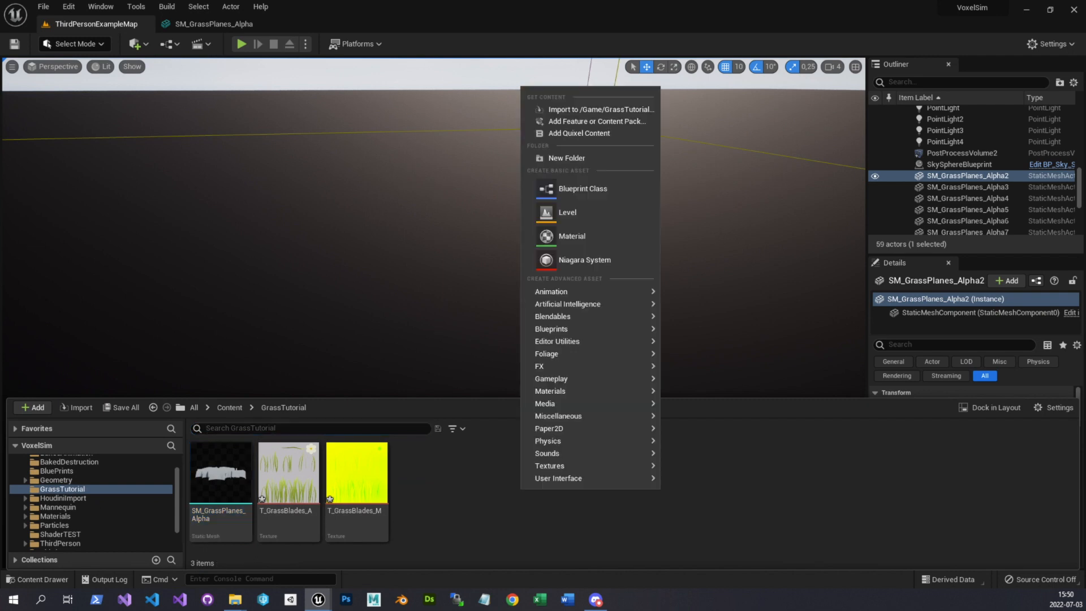
click(572, 236)
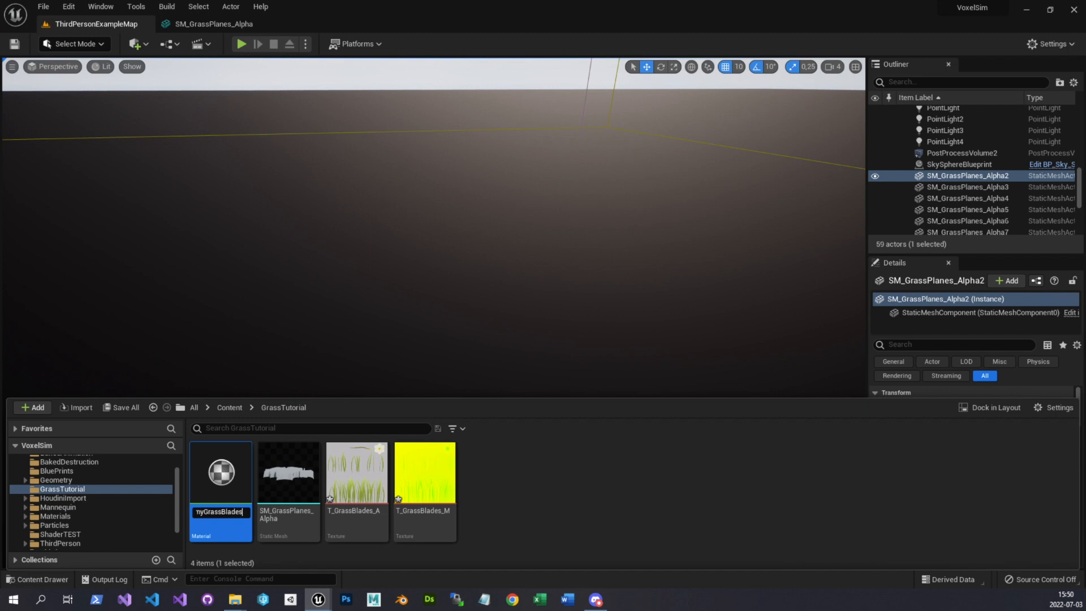
text(M_myGrassBlades)
key(Return)
double_click(220, 481)
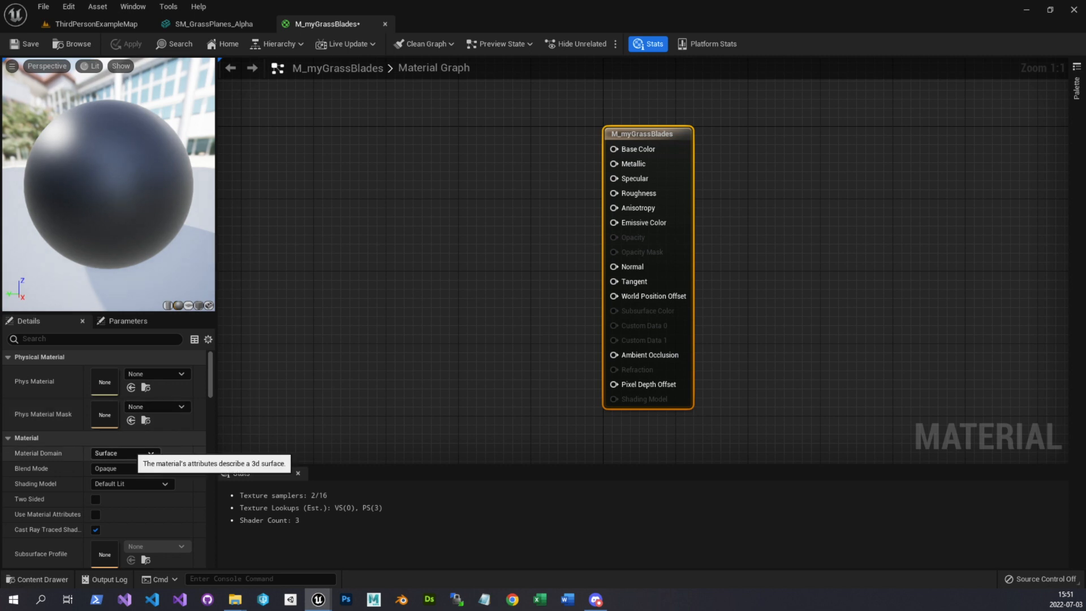
Set the material's blend mode to Masked and shading model to Two Sided Foliage, and enable Two Sided
click(130, 468)
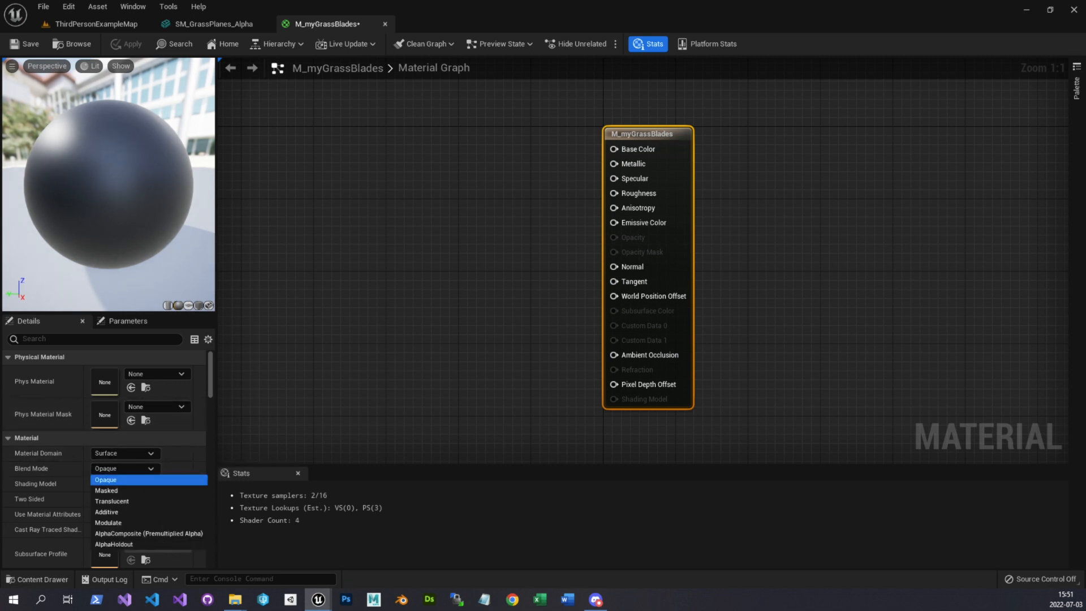
click(107, 491)
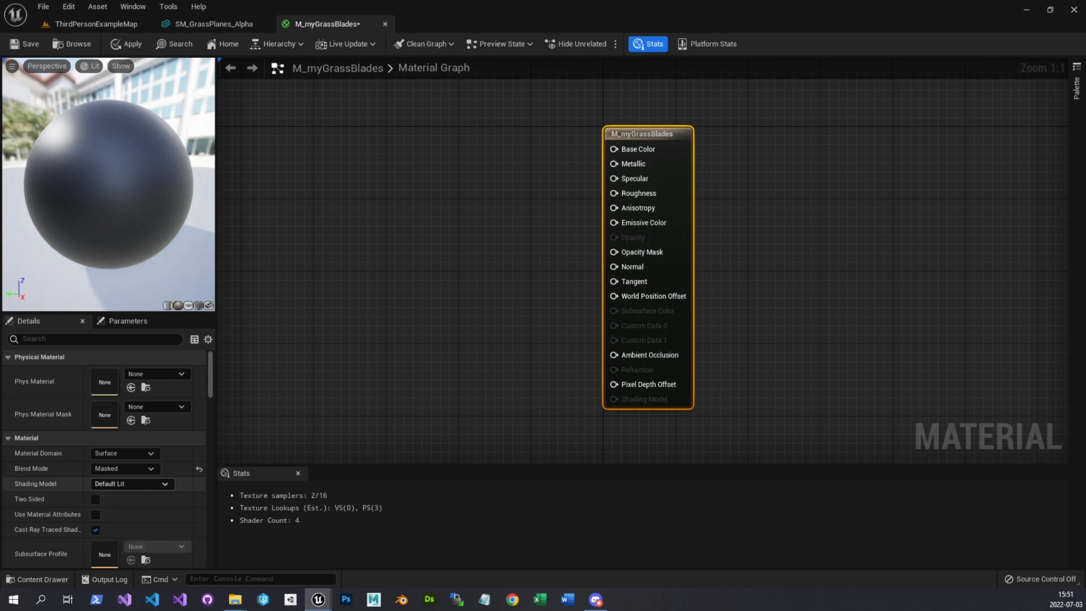
click(130, 484)
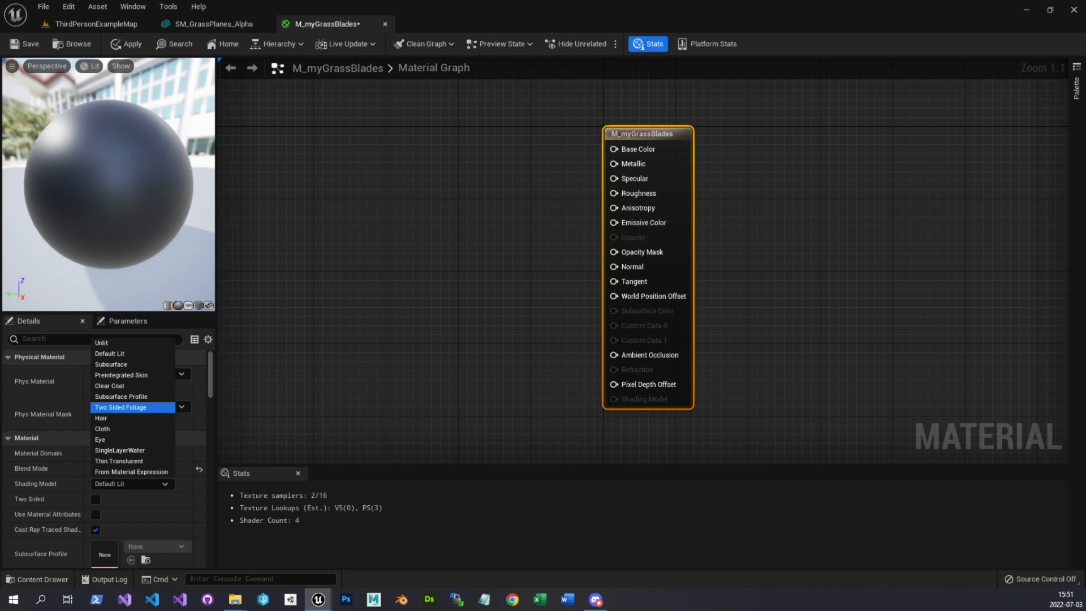
click(130, 408)
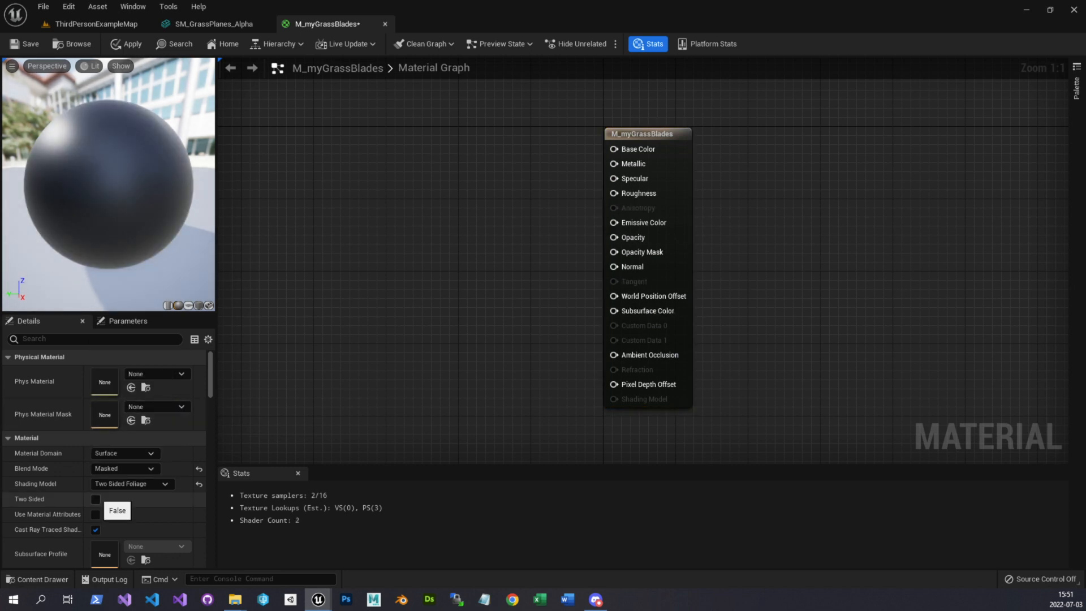
click(95, 499)
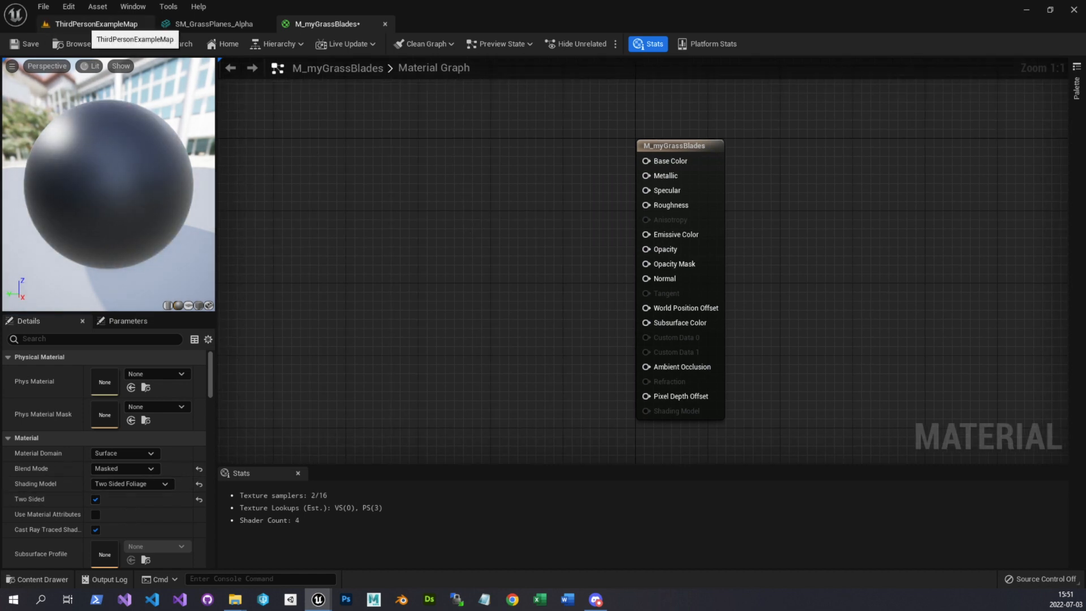
Add the T_GrassBlades_A and T_GrassBlades_M textures to the material graph as samples, stacking T_GrassBlades_A above T_GrassBlades_M
click(95, 24)
click(37, 579)
click(358, 486)
click(509, 498)
click(357, 475)
ctrl+click(424, 475)
drag(424, 476, 402, 205)
drag(408, 141, 399, 105)
drag(481, 229, 390, 228)
drag(409, 109, 391, 110)
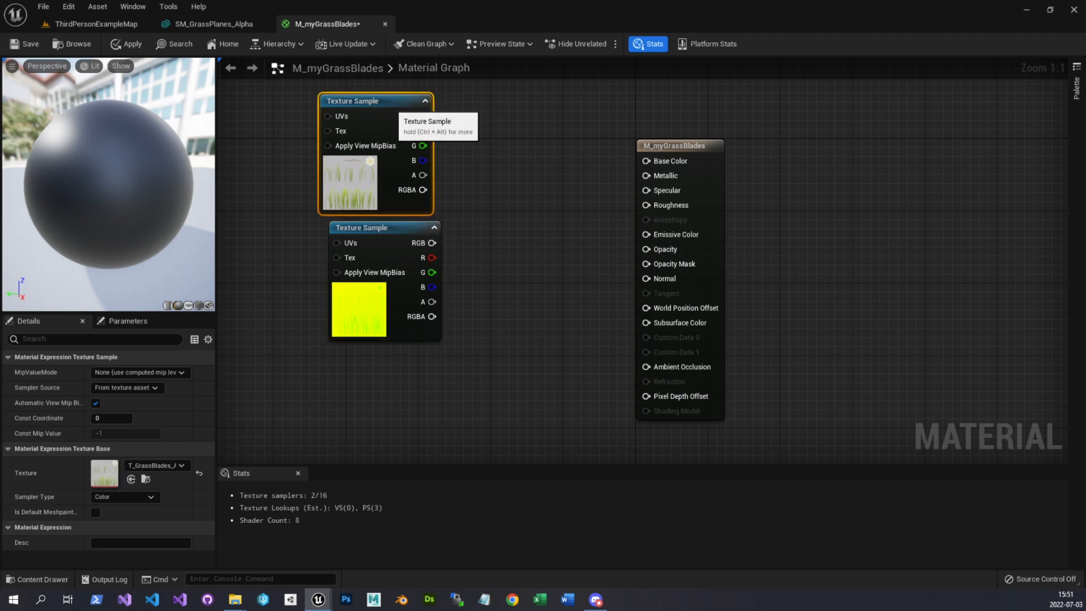
drag(399, 228, 390, 228)
Connect T_GrassBlades_A's RGB to Base Color and Subsurface Color and its alpha to Opacity Mask, and T_GrassBlades_M's red channel to Roughness
drag(423, 116, 659, 331)
drag(423, 175, 673, 264)
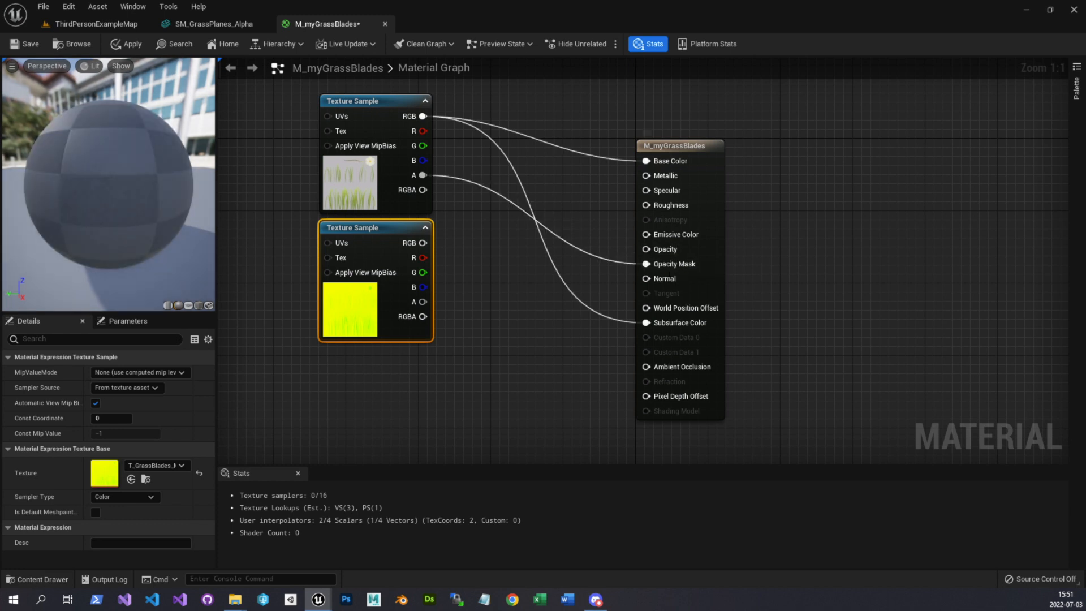
drag(421, 257, 656, 206)
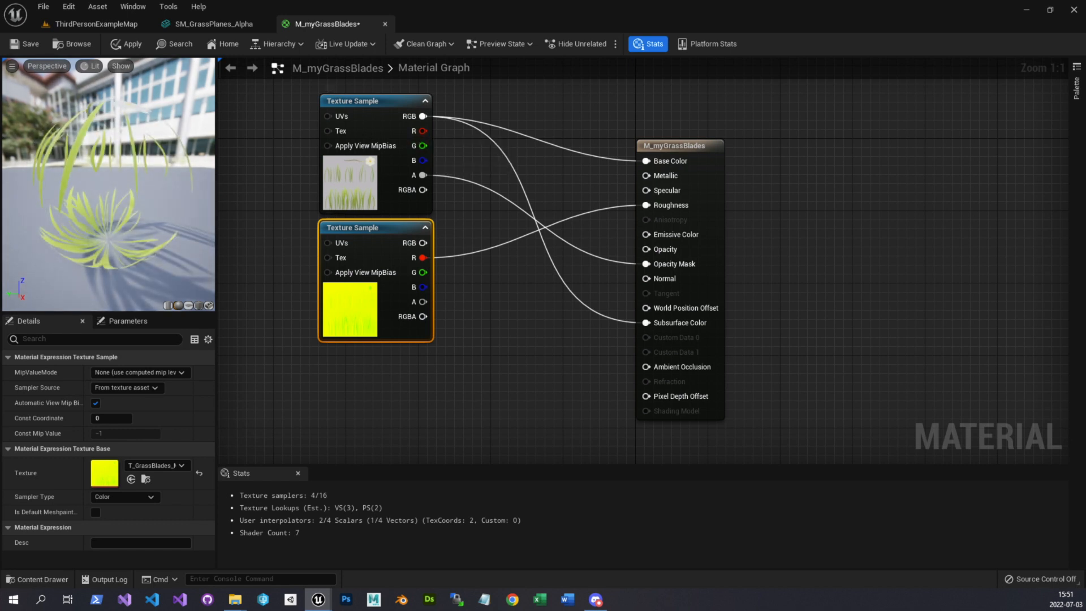
Add a constant of 0 feeding Metallic and Specular, apply the material changes and check the preview
key(1)
click(565, 178)
drag(575, 184, 651, 190)
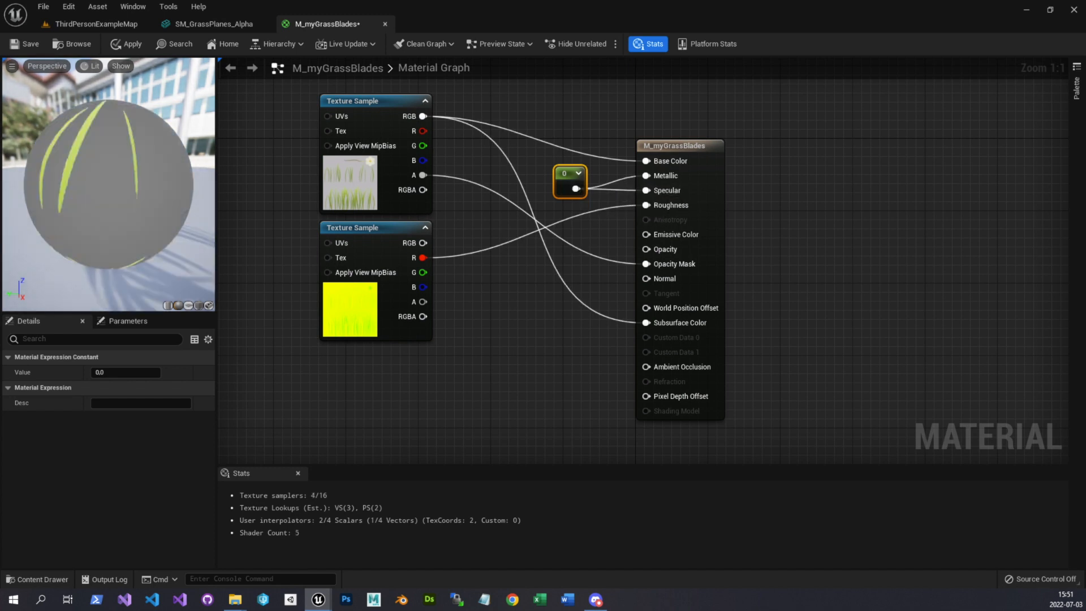
click(125, 44)
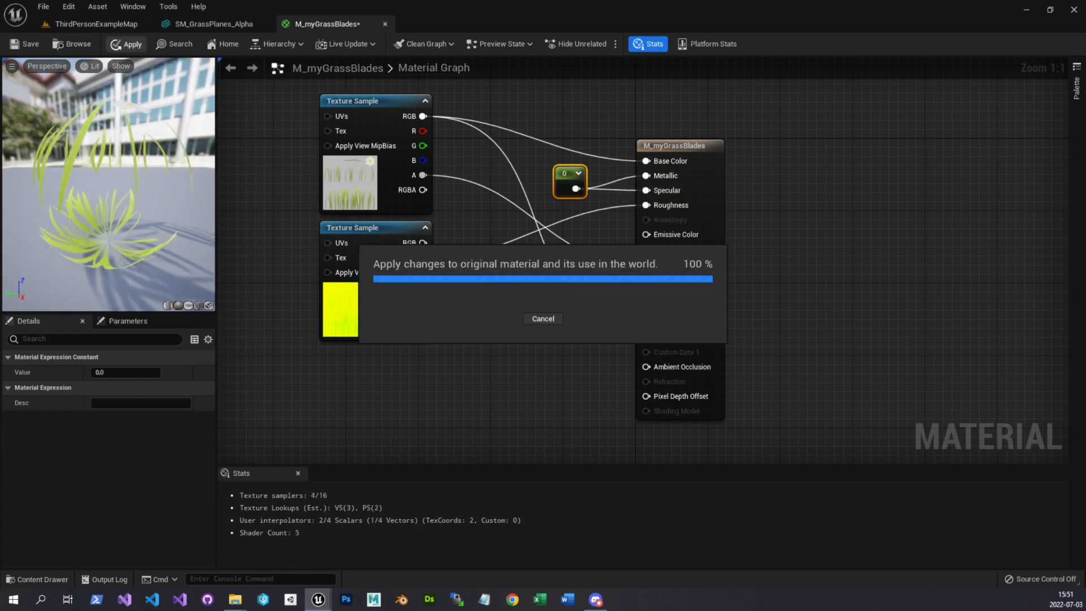
mouse_move(113, 187)
mouse_down()
mouse_move(141, 209)
mouse_move(164, 204)
mouse_move(119, 192)
mouse_move(125, 183)
mouse_up()
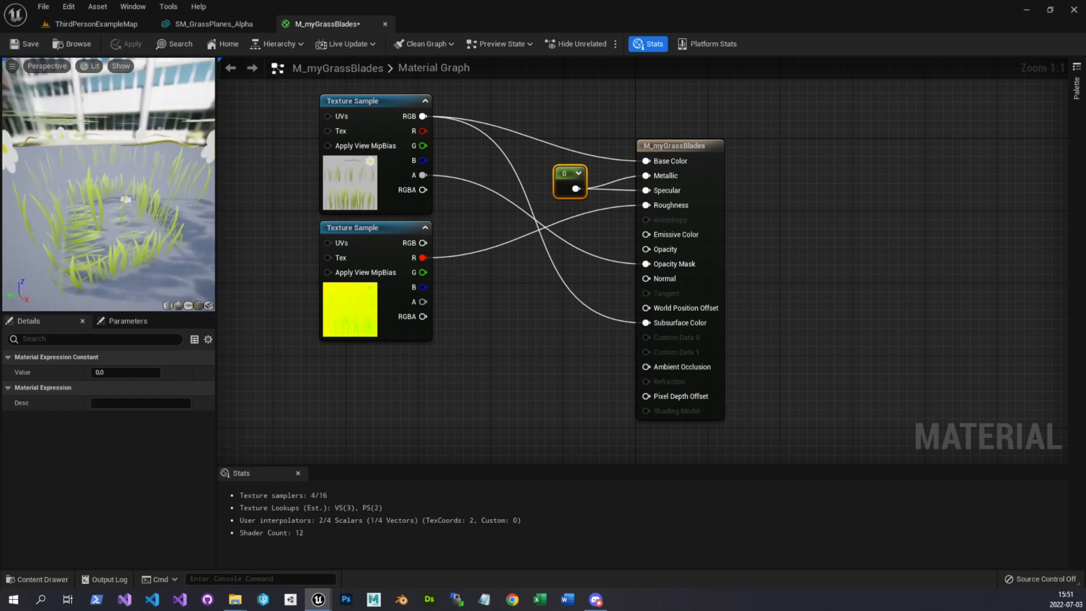
Assign M_myGrassBlades to the material slot of the SM_GrassPlanes_Alpha mesh
click(214, 23)
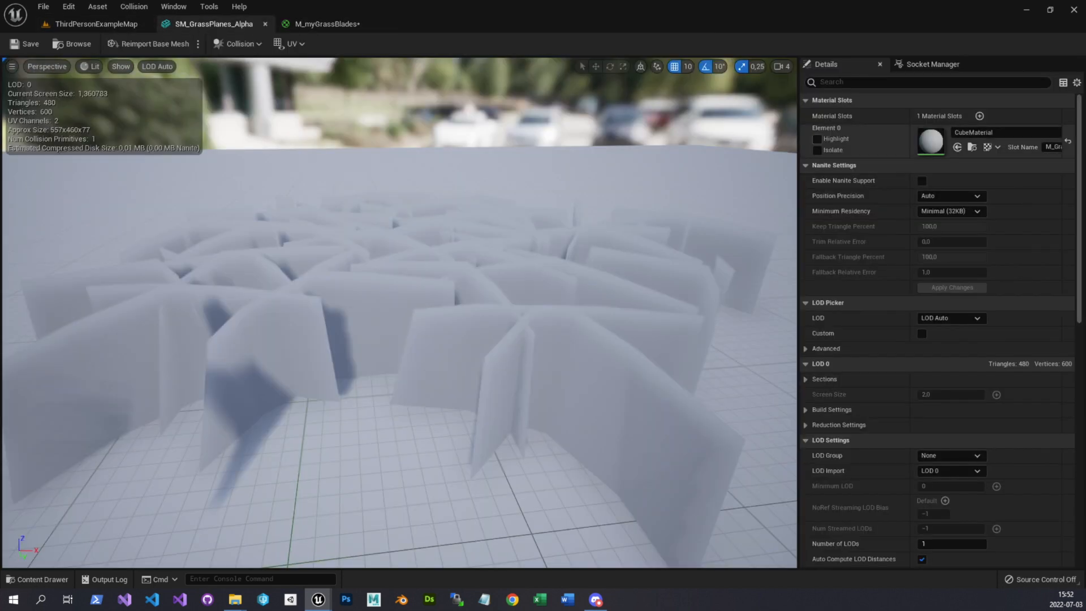
click(1007, 133)
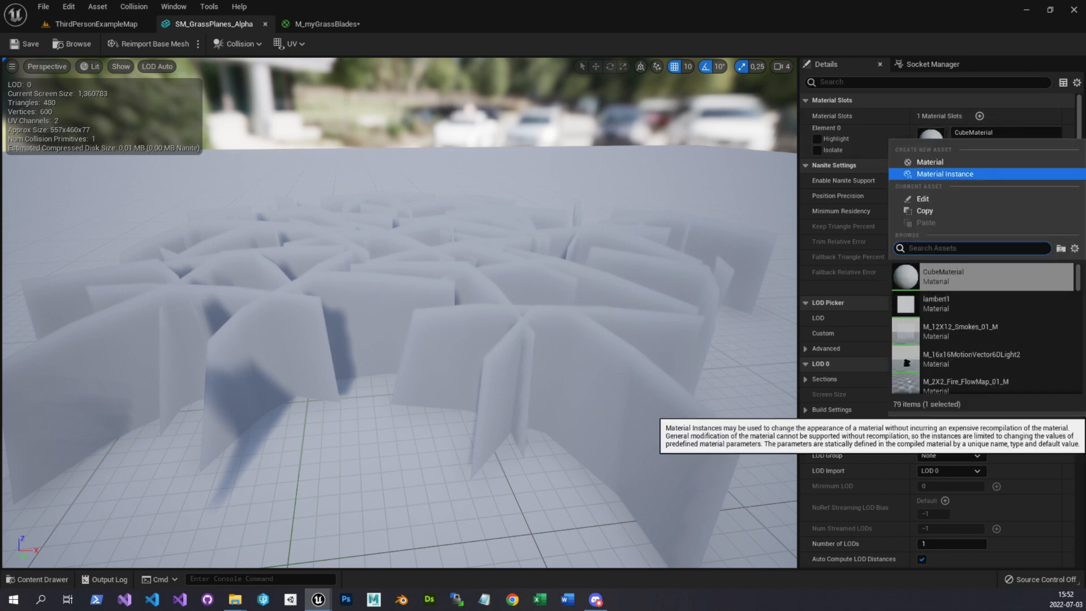
text(M_my)
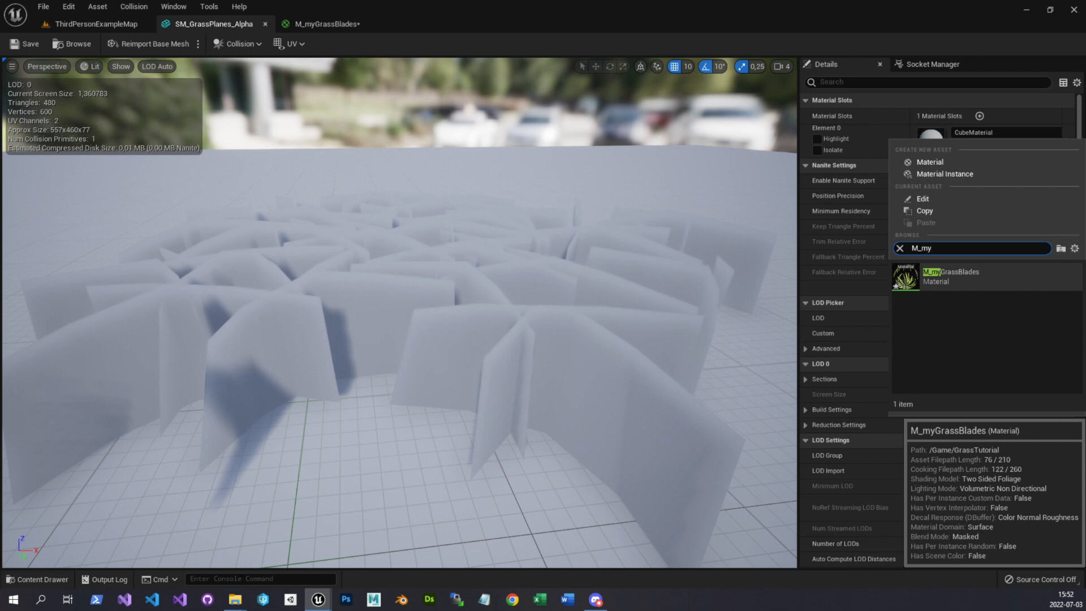
click(956, 276)
right_drag(399, 313, 413, 339)
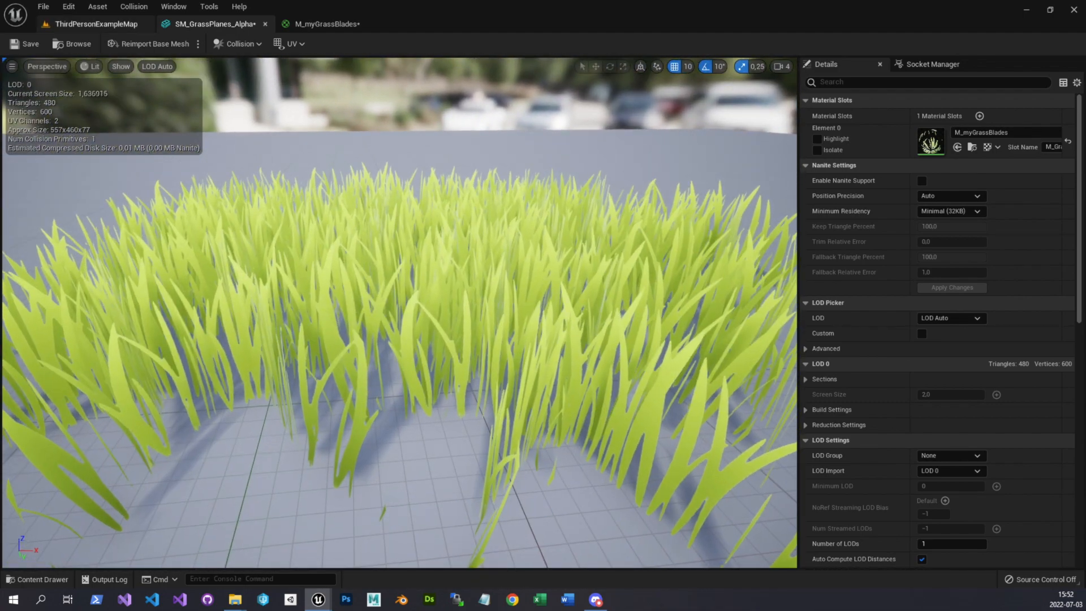
Place the SM_GrassPlanes_Alpha mesh on the empty dark floor of the ThirdPersonExampleMap level
click(99, 24)
click(37, 579)
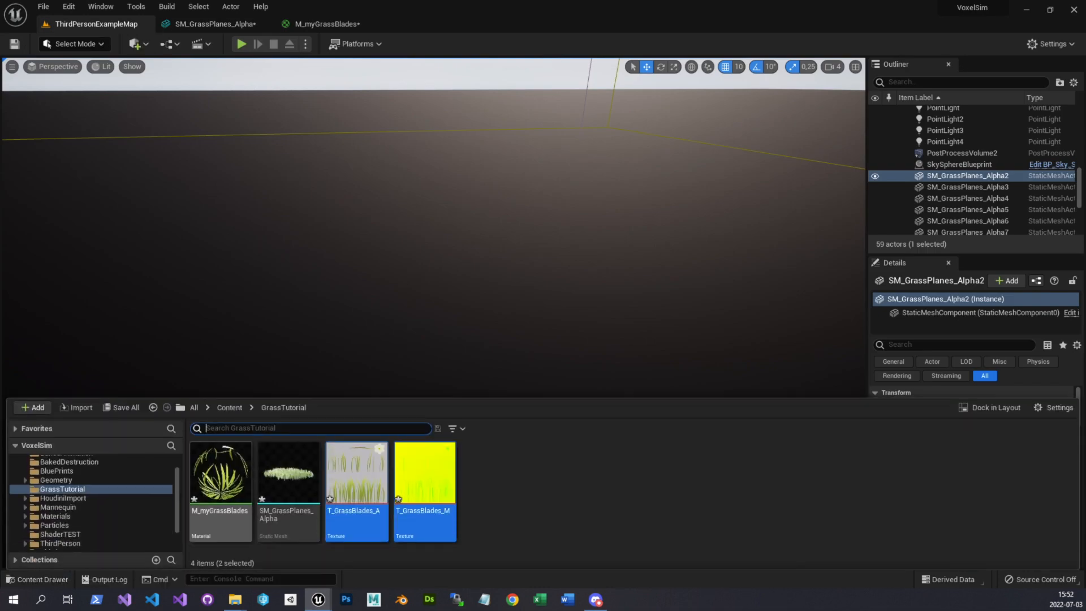
drag(284, 500, 374, 366)
mouse_move(374, 366)
right_down()
mouse_move(368, 390)
mouse_move(359, 358)
right_up()
click(640, 351)
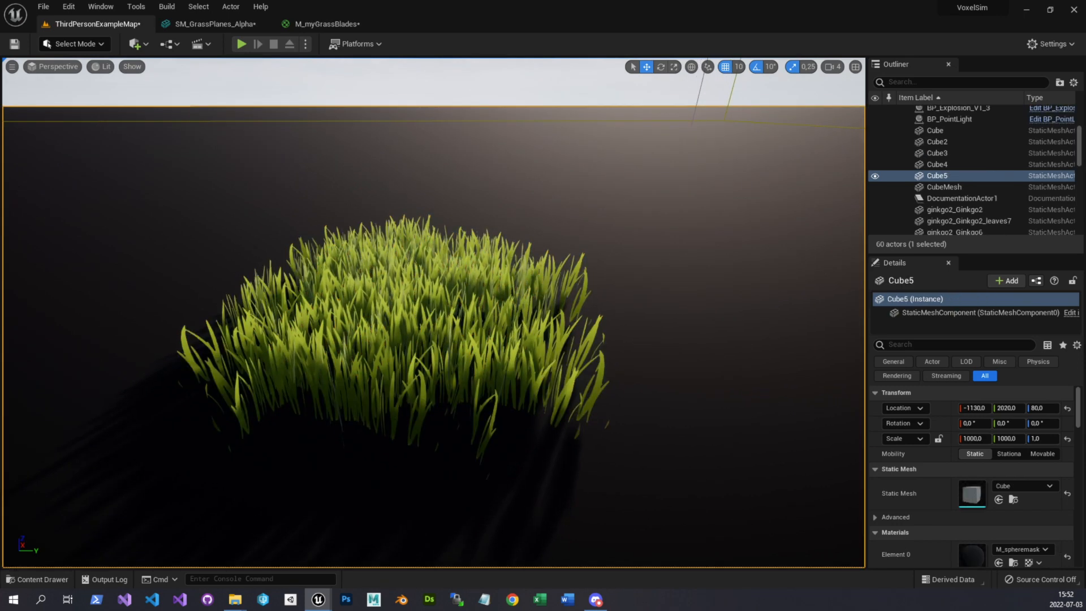
Duplicate the grass patch and place the copy beside the original on the dark floor
click(441, 339)
key(ctrl+d)
drag(456, 312, 702, 305)
key(e)
Duplicate the original grass patch again, place the copy behind the other two, and rotate and shift it to close the gap
click(425, 328)
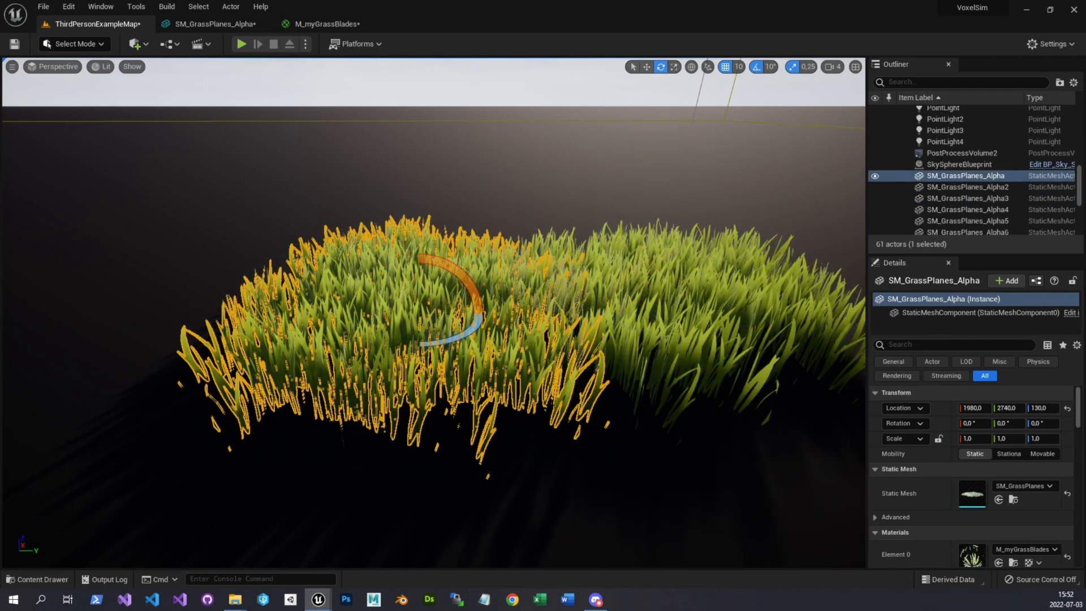
key(ctrl+d)
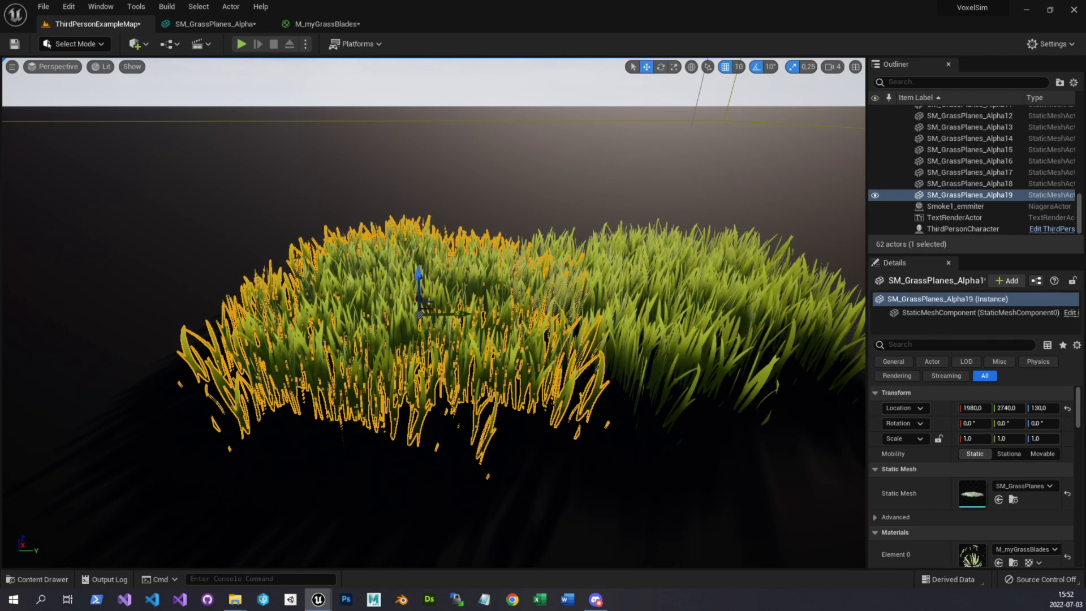
right_drag(396, 329, 487, 390)
drag(395, 351, 360, 235)
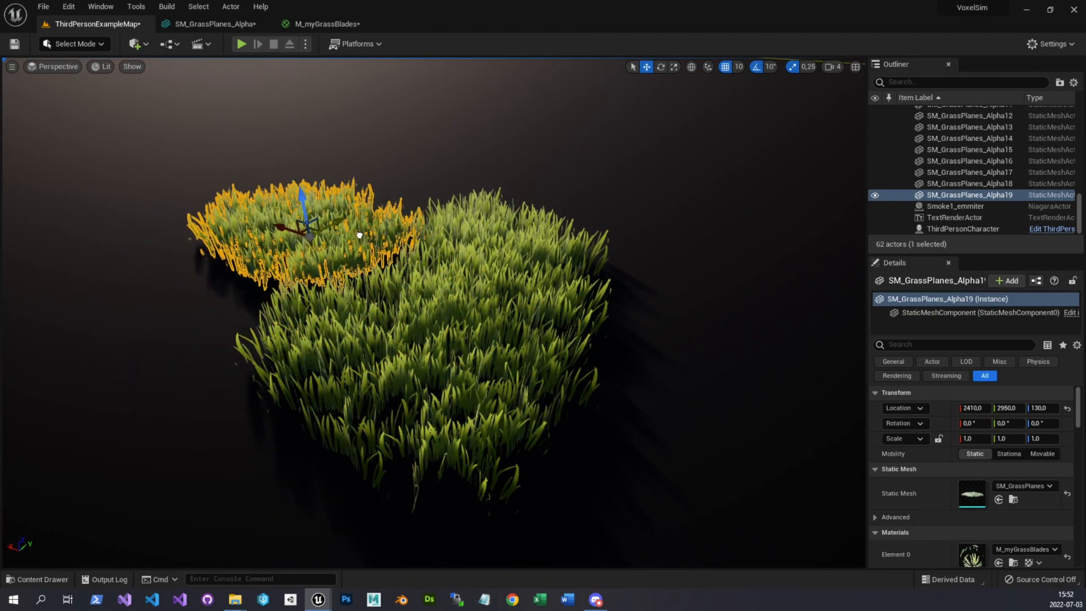
drag(281, 229, 296, 235)
key(e)
drag(326, 272, 358, 267)
key(w)
drag(295, 233, 341, 234)
Move the ThirdPersonCharacter away from the vehicles to the edge of the grass patches
click(186, 362)
right_drag(187, 362, 136, 334)
key(s)
click(584, 225)
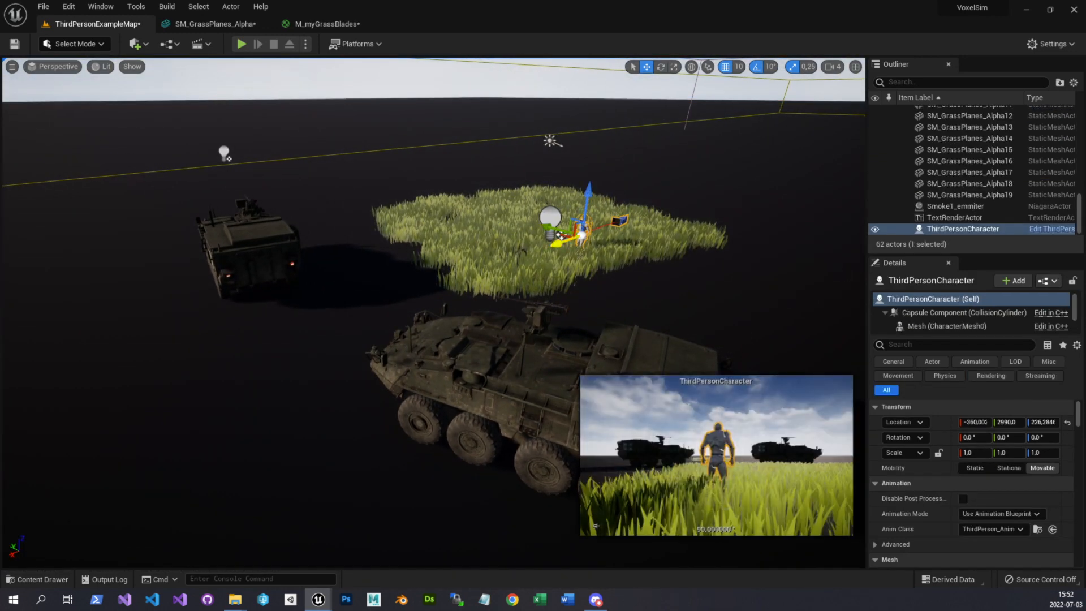
drag(569, 238, 232, 365)
key(f)
drag(659, 285, 407, 269)
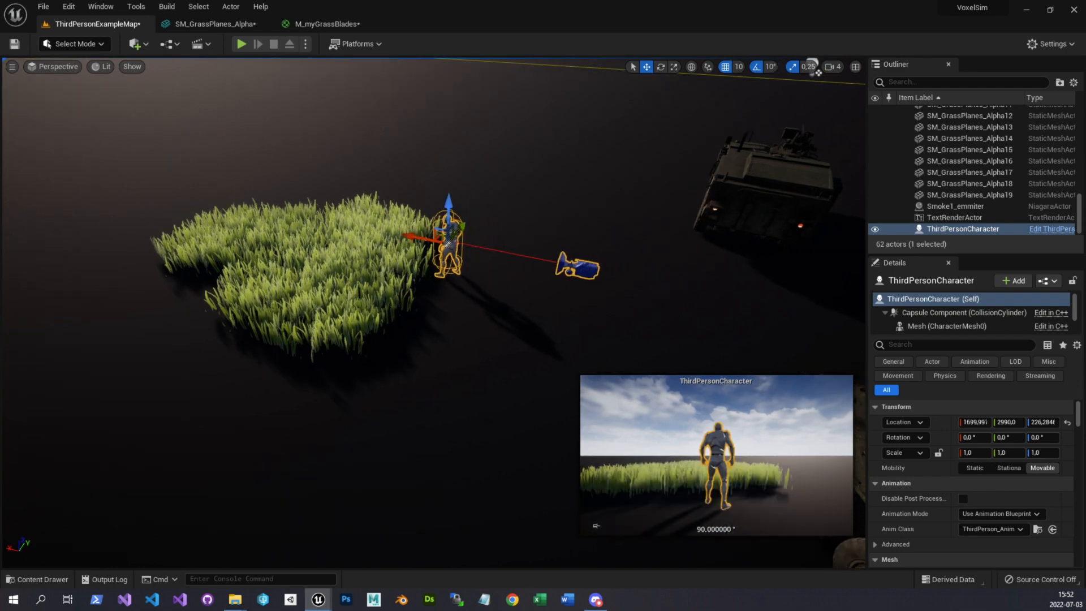
key(f)
drag(512, 240, 476, 256)
Play the level, run the character around in the grass to examine how it looks, and stop the play session
click(543, 232)
right_drag(543, 232, 540, 192)
key(w)
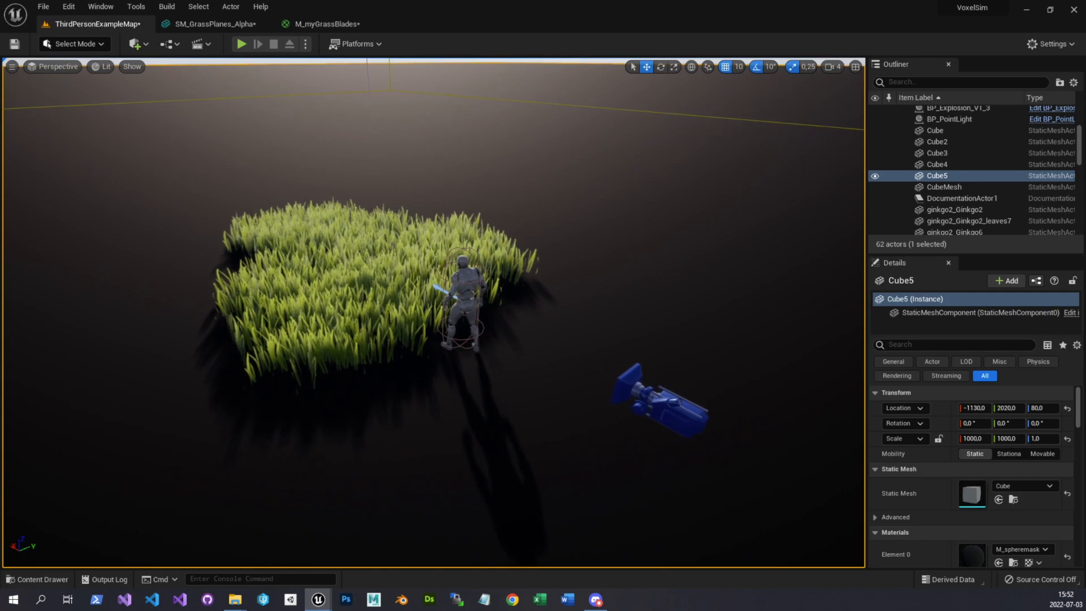
click(241, 44)
key(w)
key(d)
key(a)
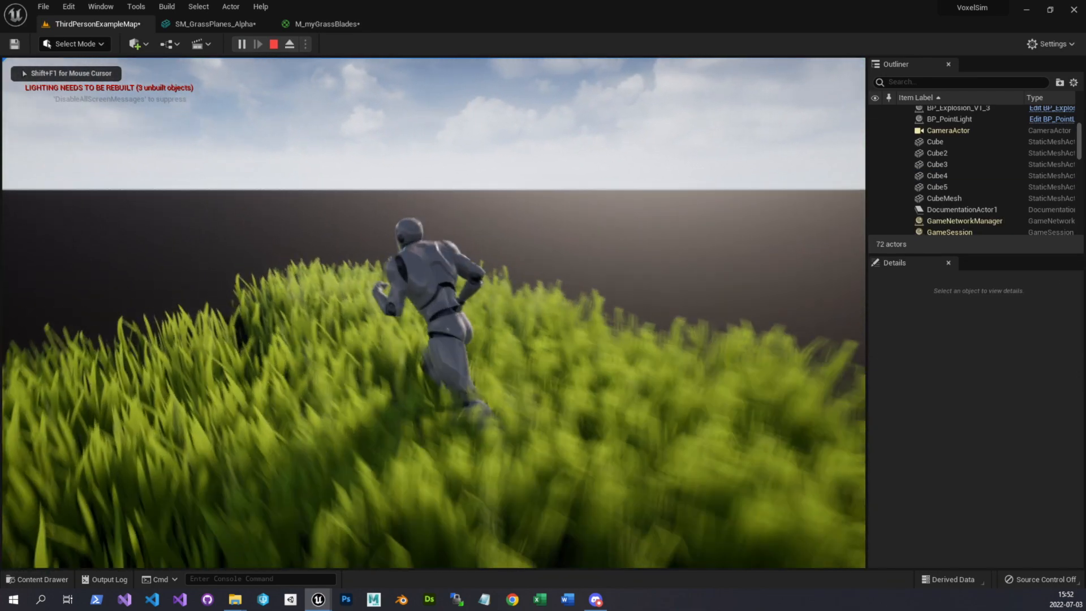
key(s)
key(d)
key(s)
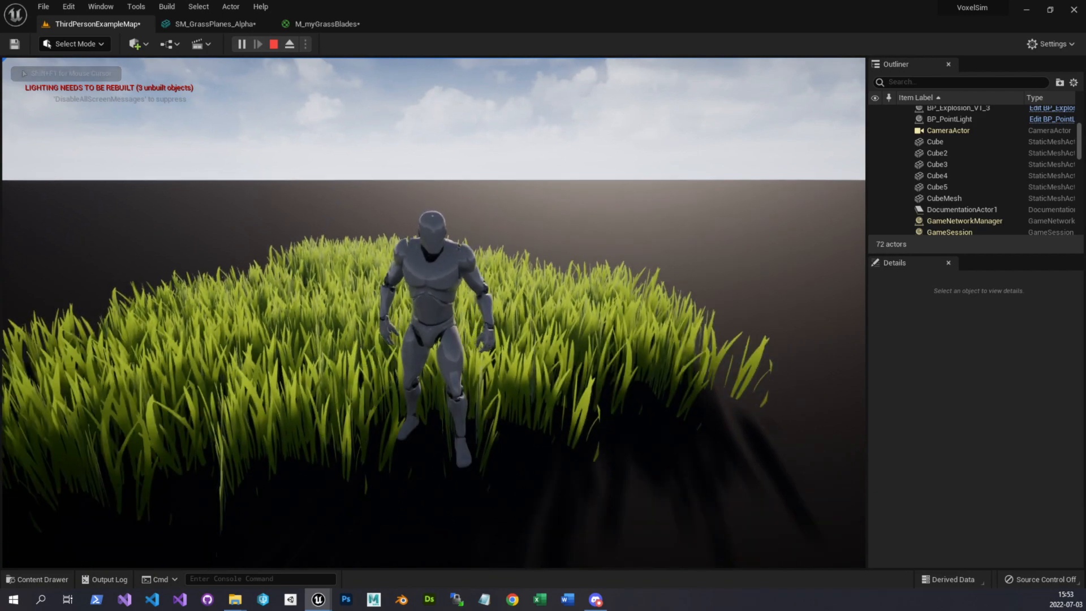
key(s)
key(a)
key(w)
key(s)
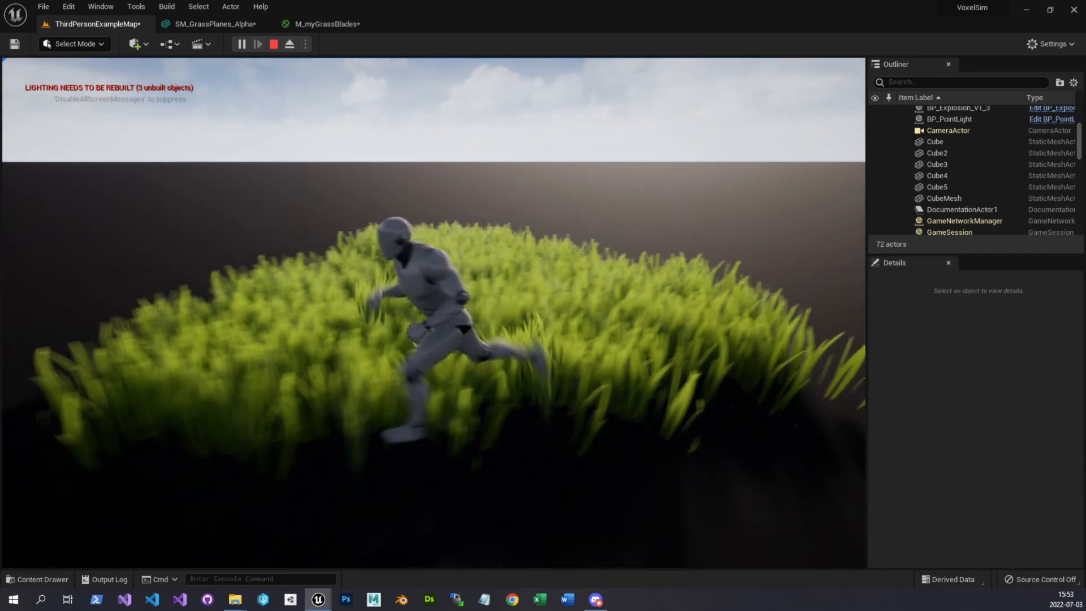
key(d)
key(Escape)
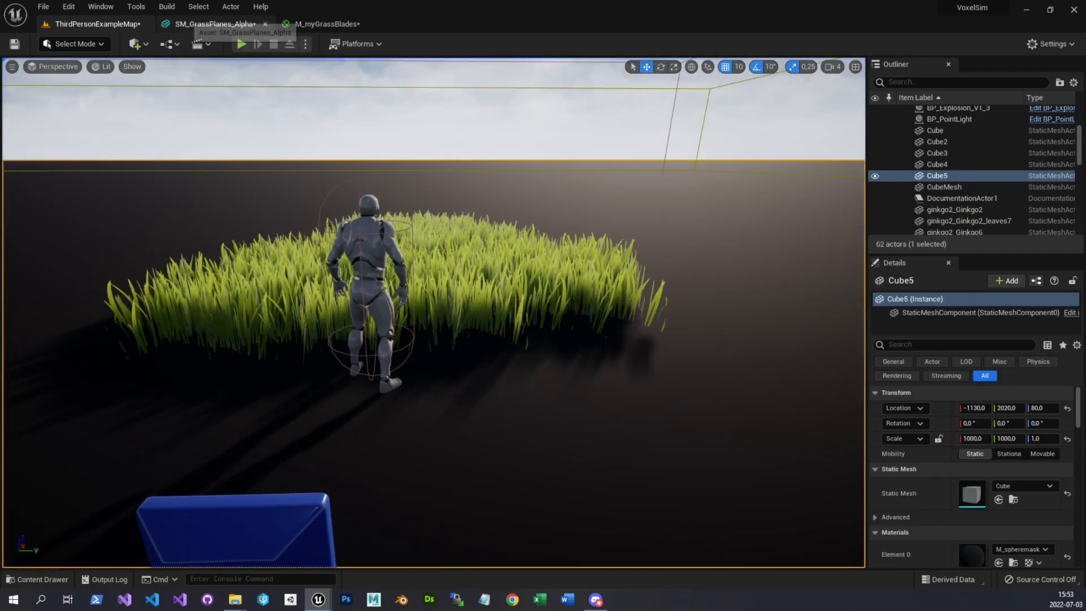
Find the collision settings of the SM_GrassPlanes_Alpha mesh by filtering for "col" and set Collision Presets to NoCollision
click(215, 25)
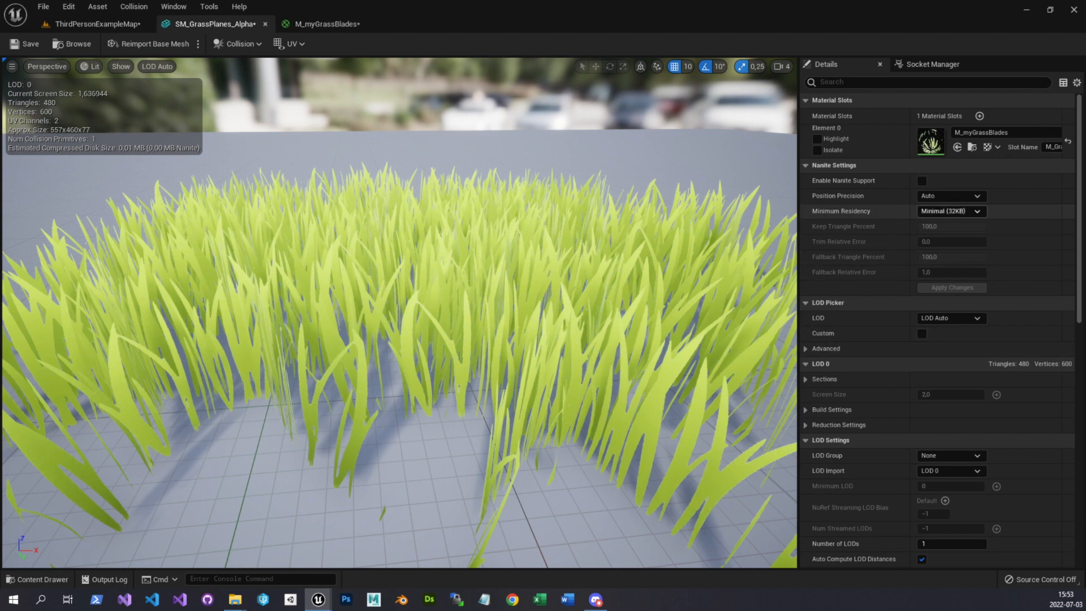
text(col)
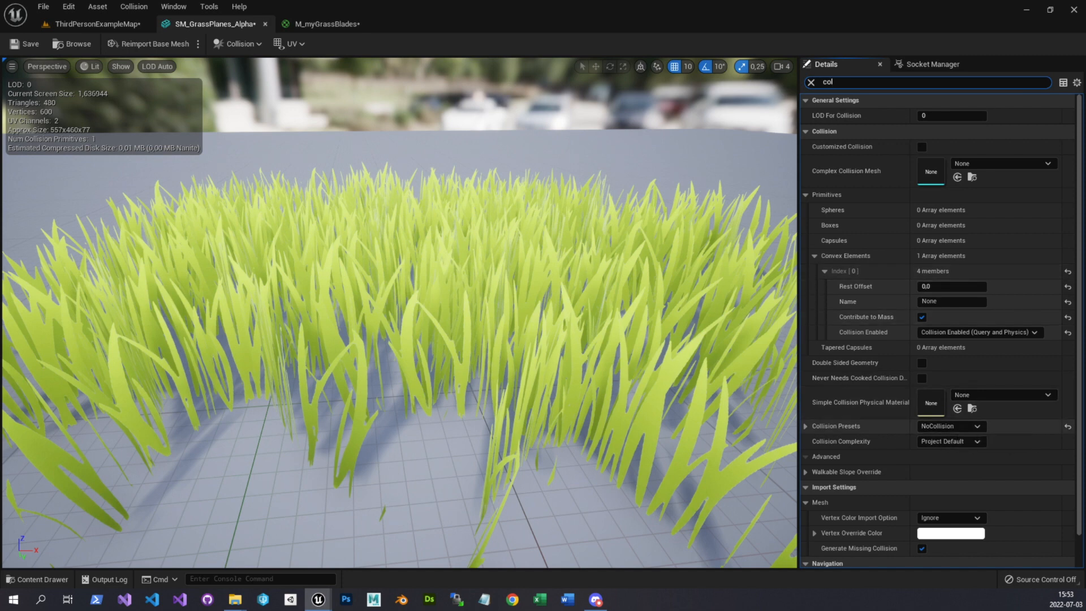
Return to ThirdPersonExampleMap and play the level again to check the character running through the grass
click(97, 25)
click(43, 579)
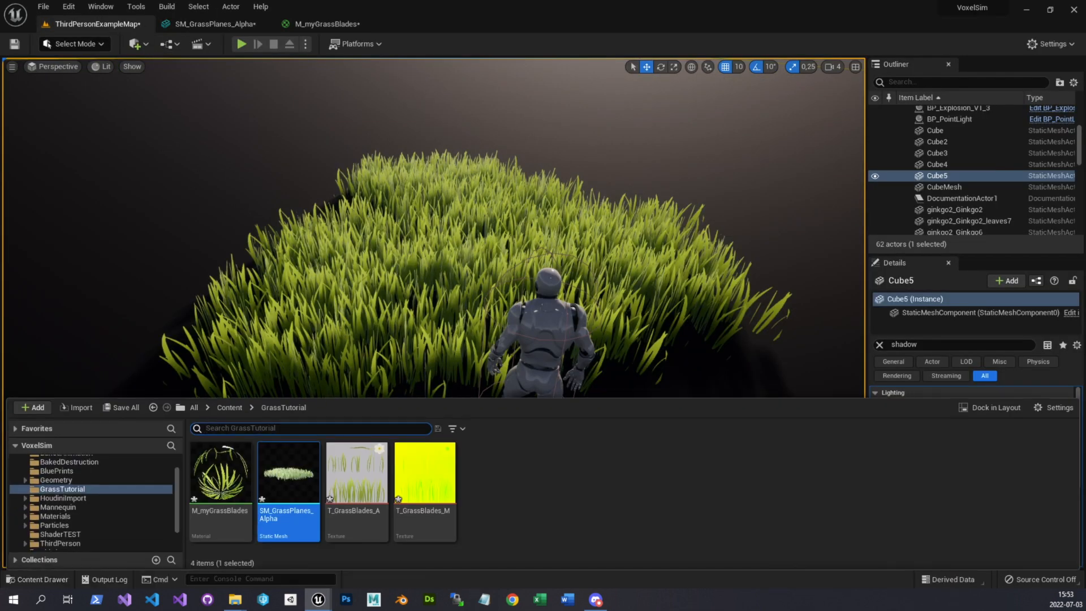
right_drag(435, 238, 554, 268)
click(241, 43)
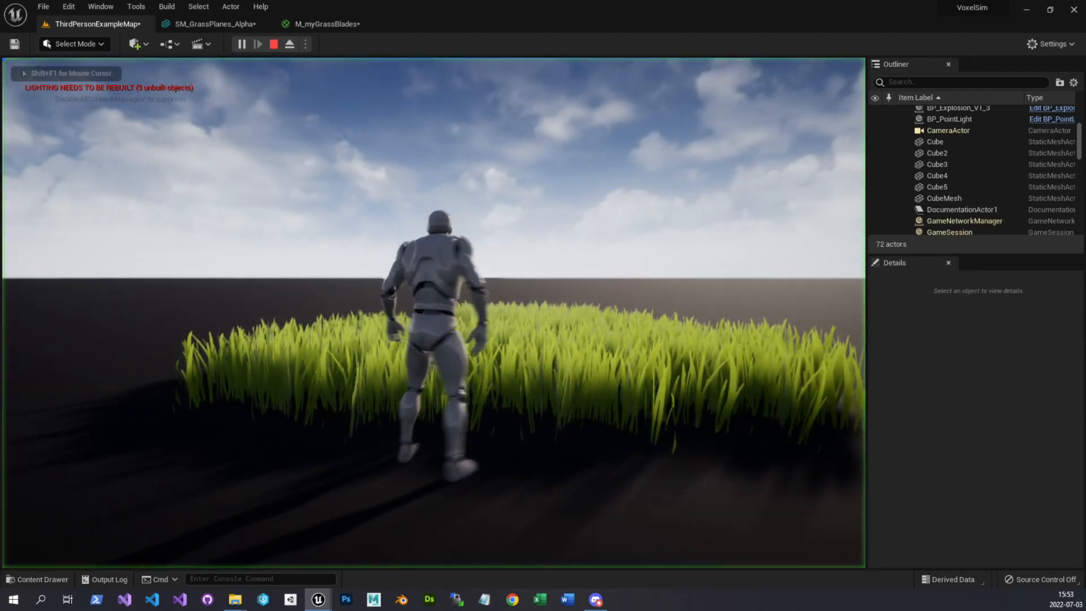
key(w)
key(s)
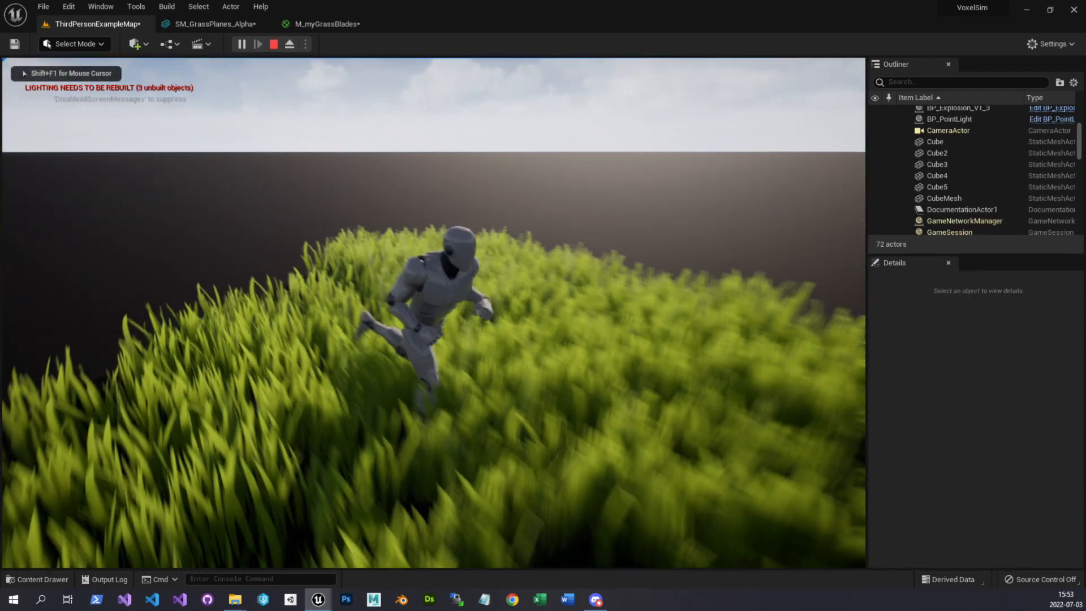
key(Escape)
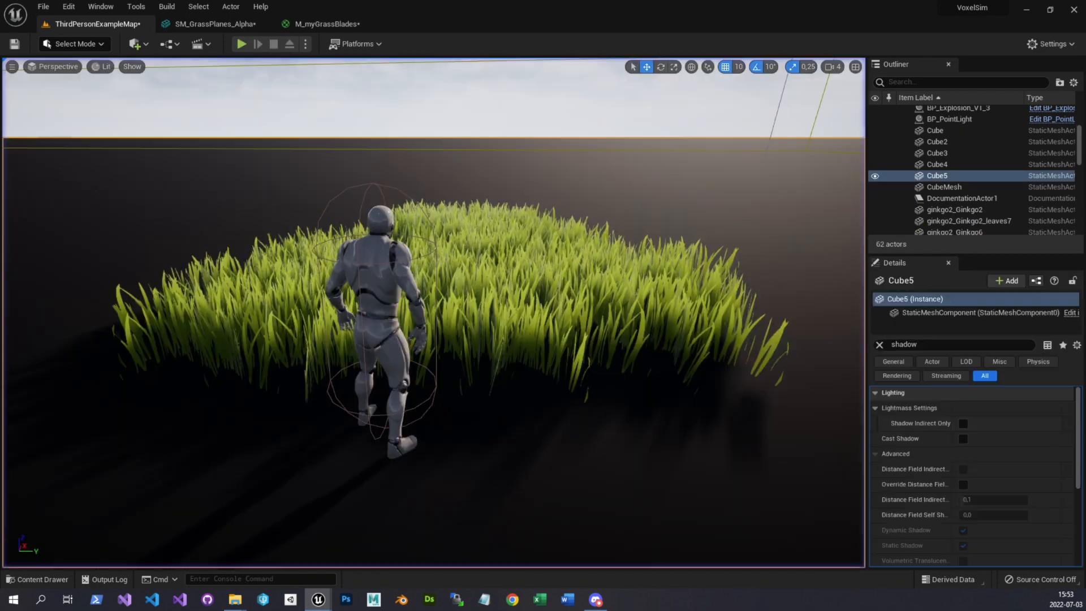
Tidy the M_myGrassBlades graph by moving both texture samples farther from the material output and the constant node closer to it
click(328, 24)
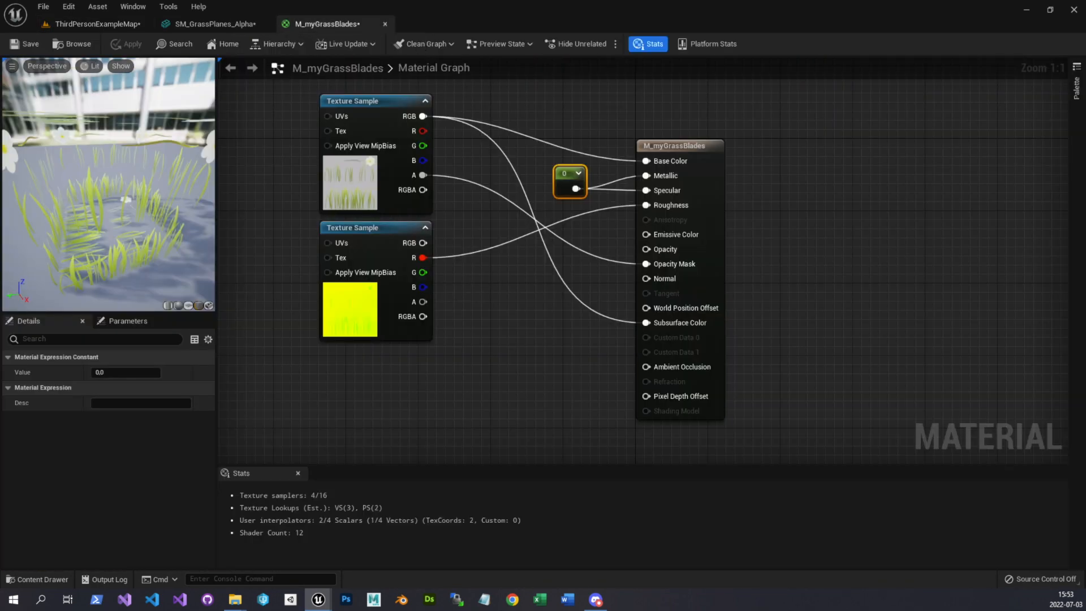
scroll(514, 238, down, 2)
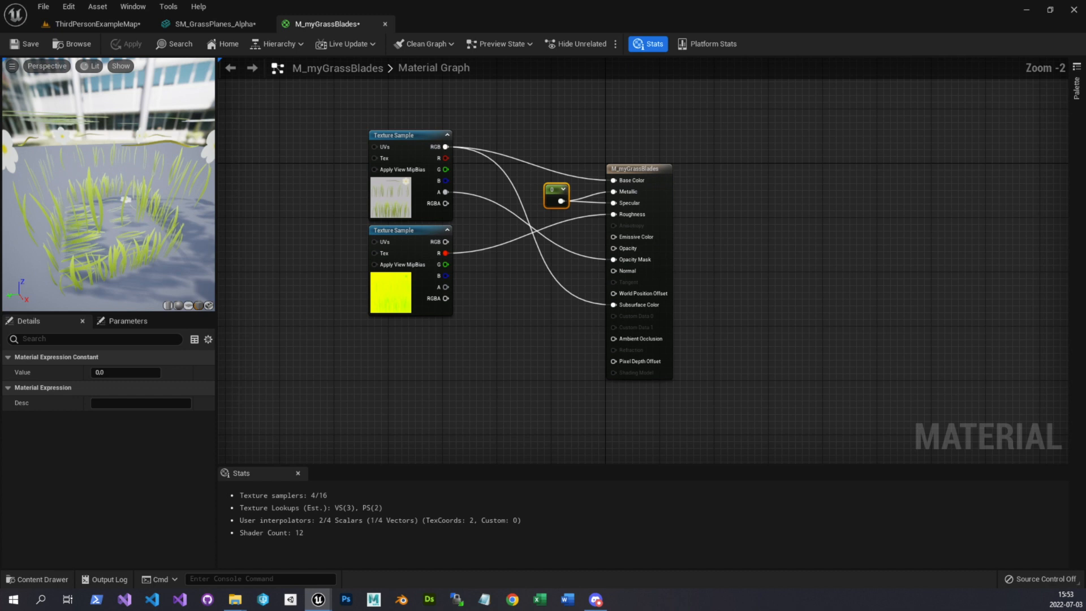
drag(359, 195, 251, 204)
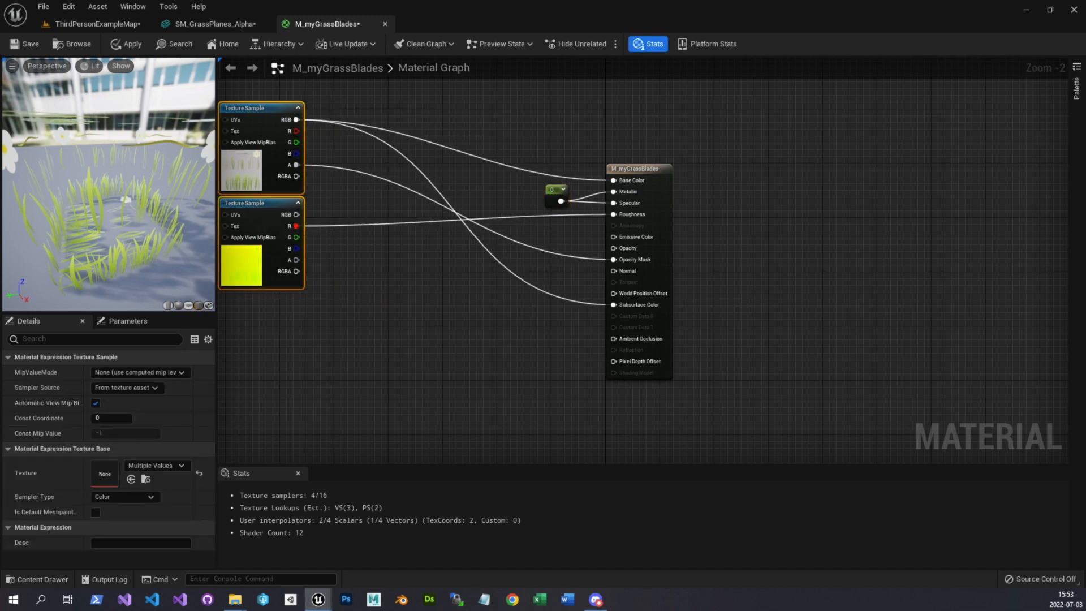
drag(557, 193, 577, 191)
right_drag(414, 310, 553, 301)
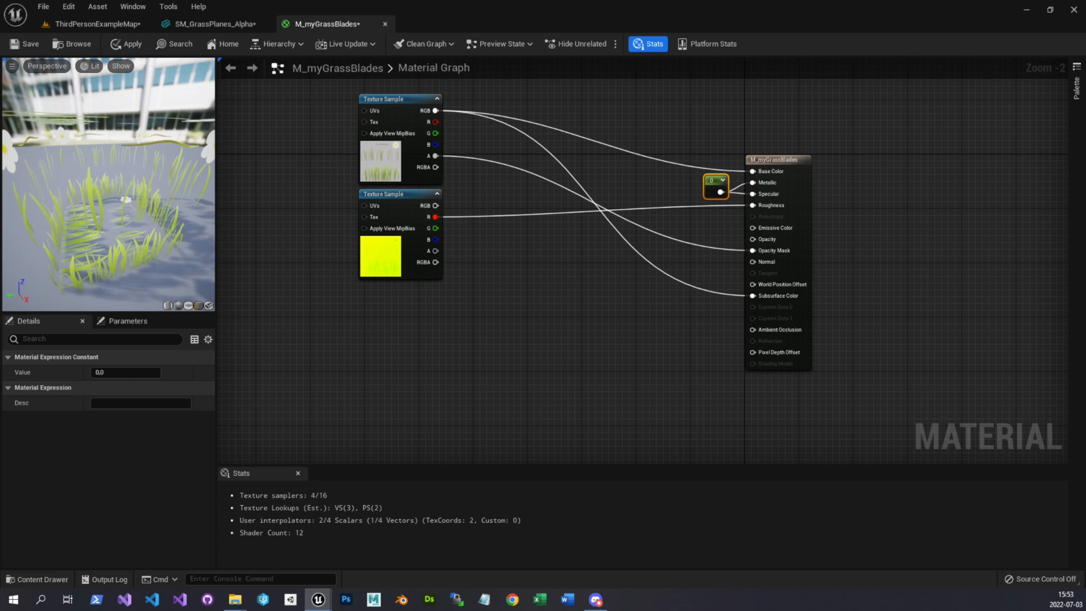
right_drag(509, 291, 557, 367)
drag(504, 357, 459, 239)
right_drag(583, 364, 601, 300)
scroll(601, 301, down, 1)
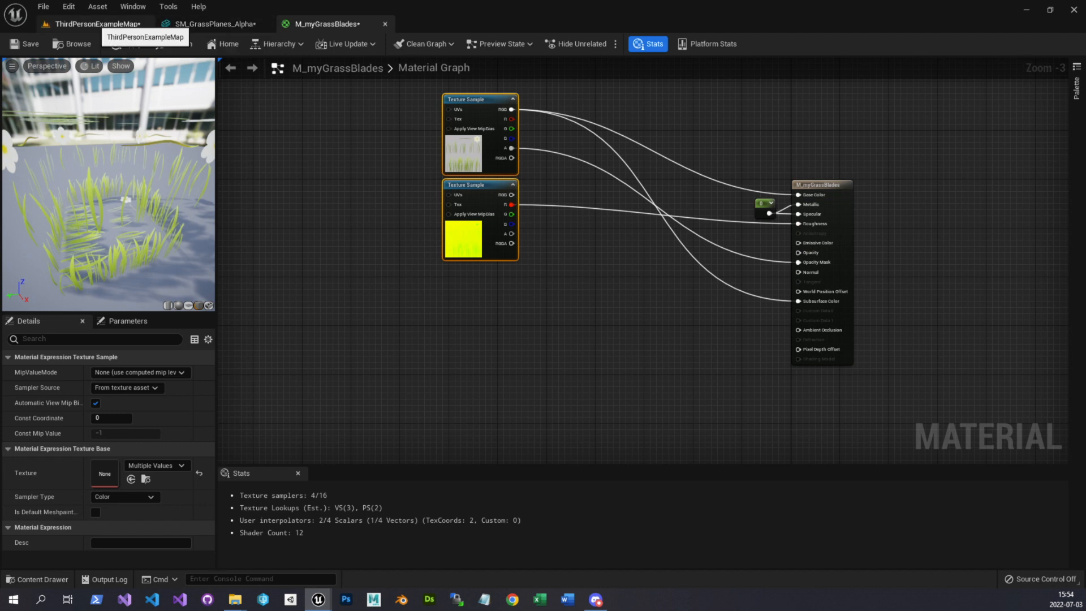
Create a Material Parameter Collection named myPlayerPos in the GrassTutorial folder
click(98, 24)
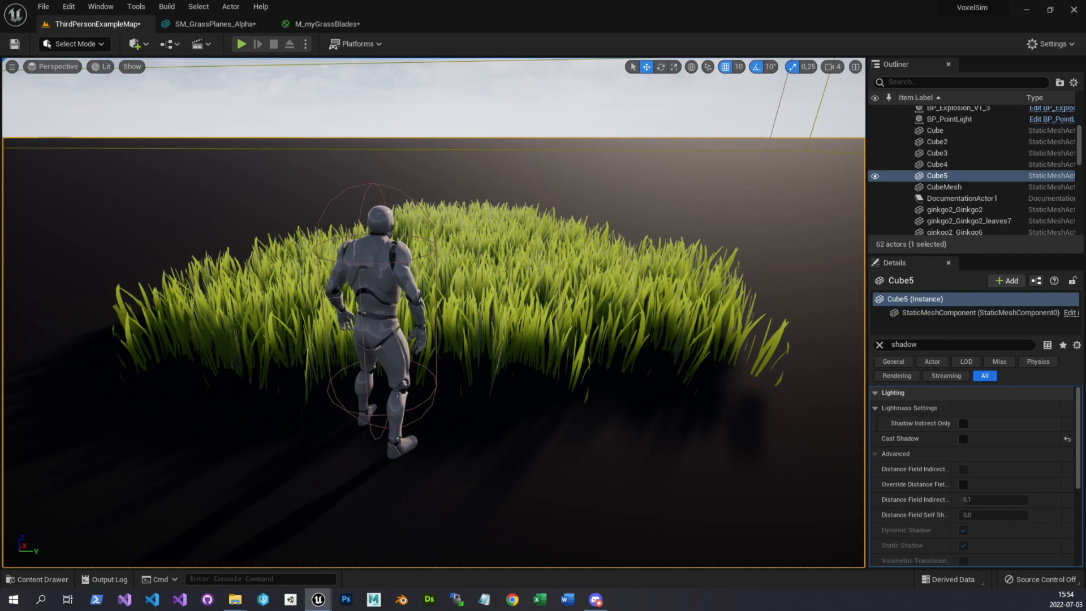
key(ctrl+space)
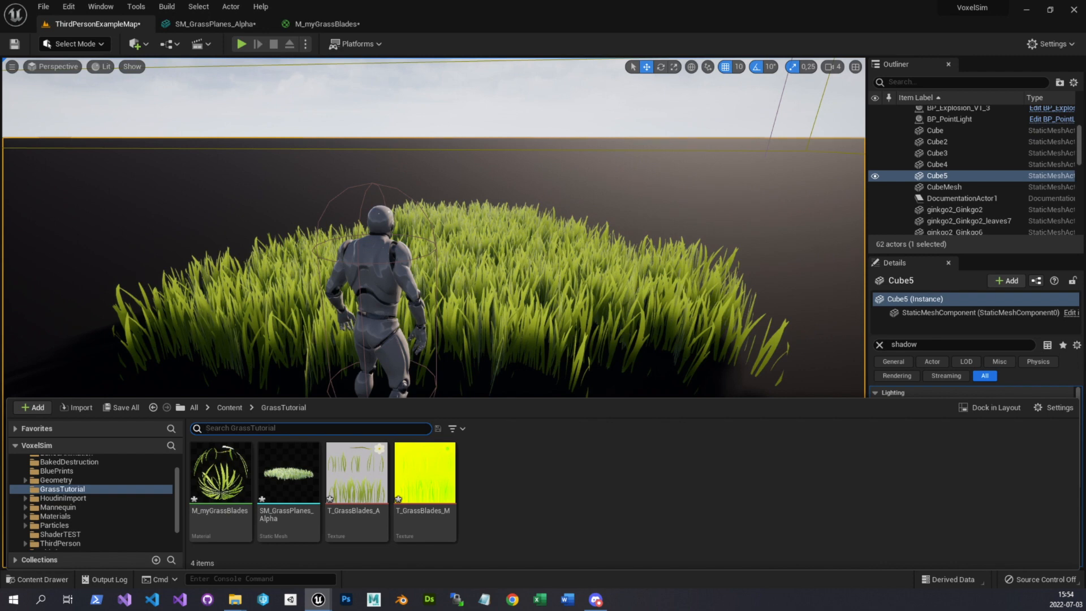
right_click(508, 488)
mouse_move(537, 377)
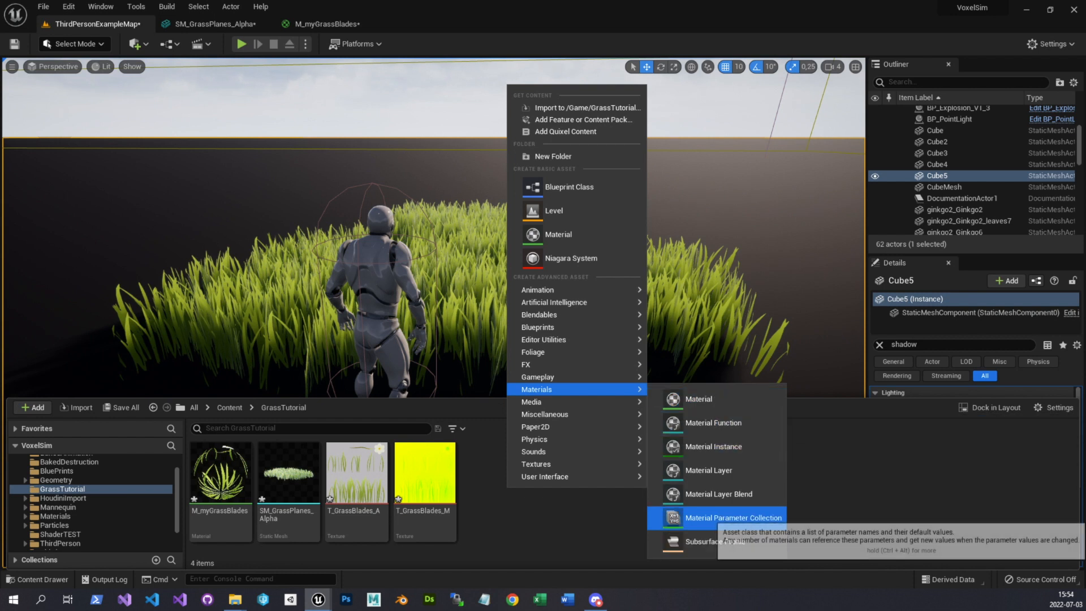
click(730, 518)
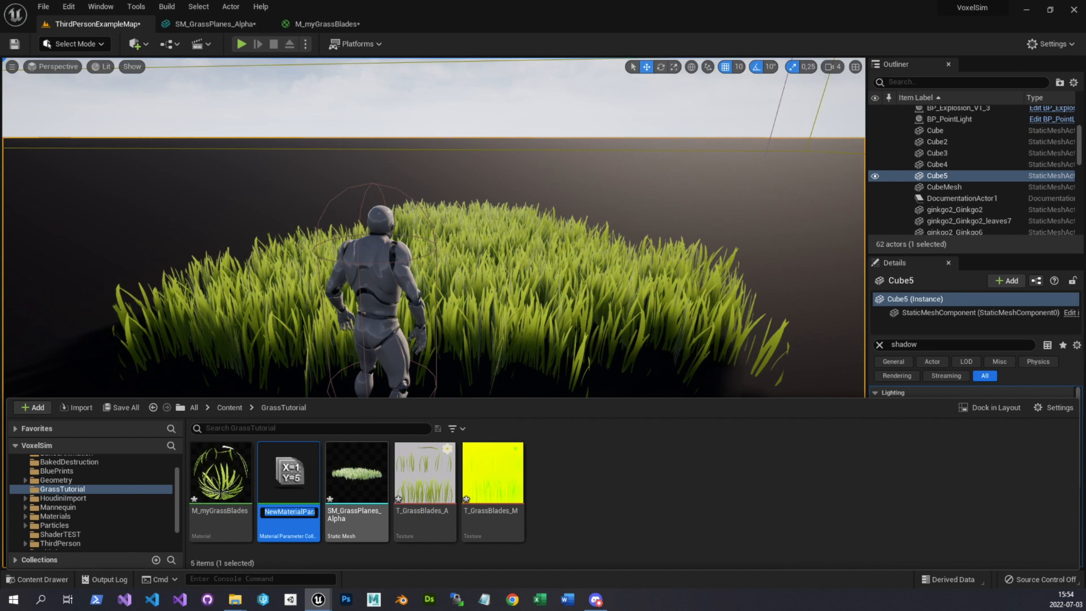
text(myPlayerPos)
key(Return)
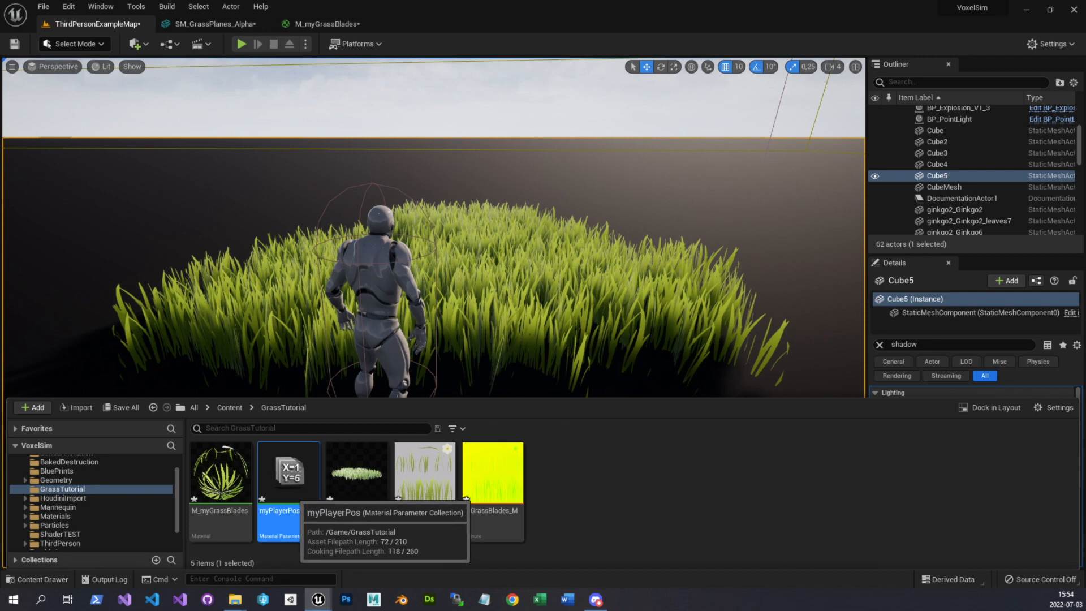
Add a vector parameter named playerPos to the myPlayerPos collection and save the collection
double_click(288, 478)
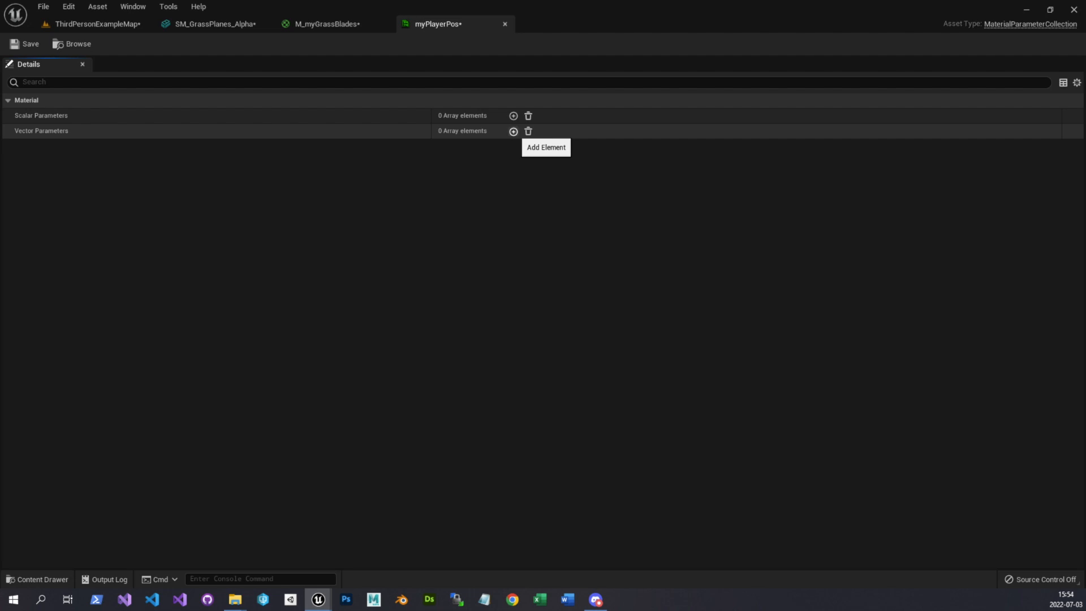
click(514, 131)
click(18, 147)
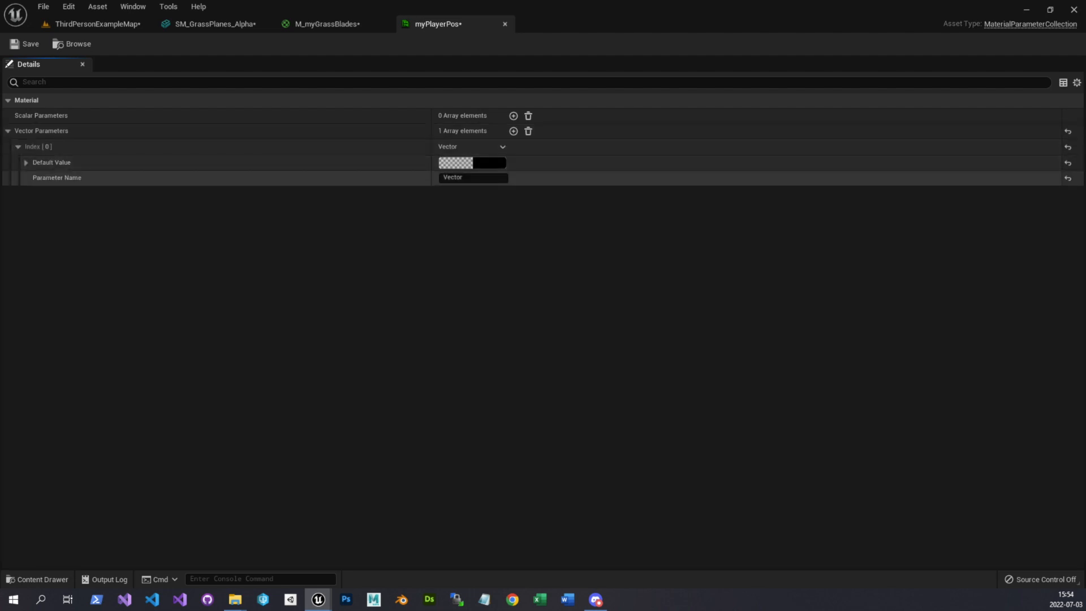
click(26, 163)
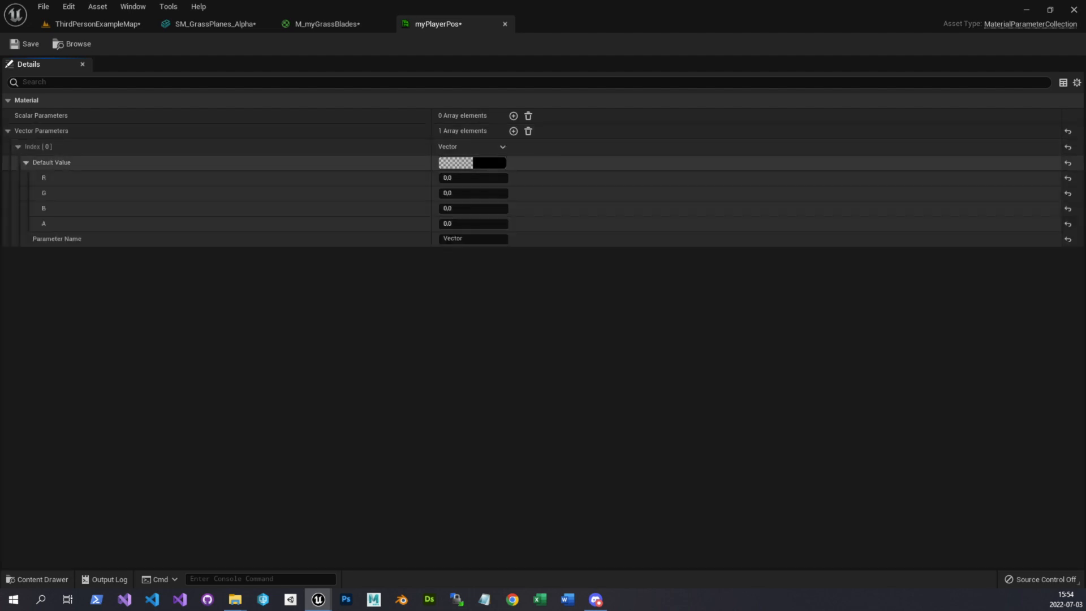
click(487, 238)
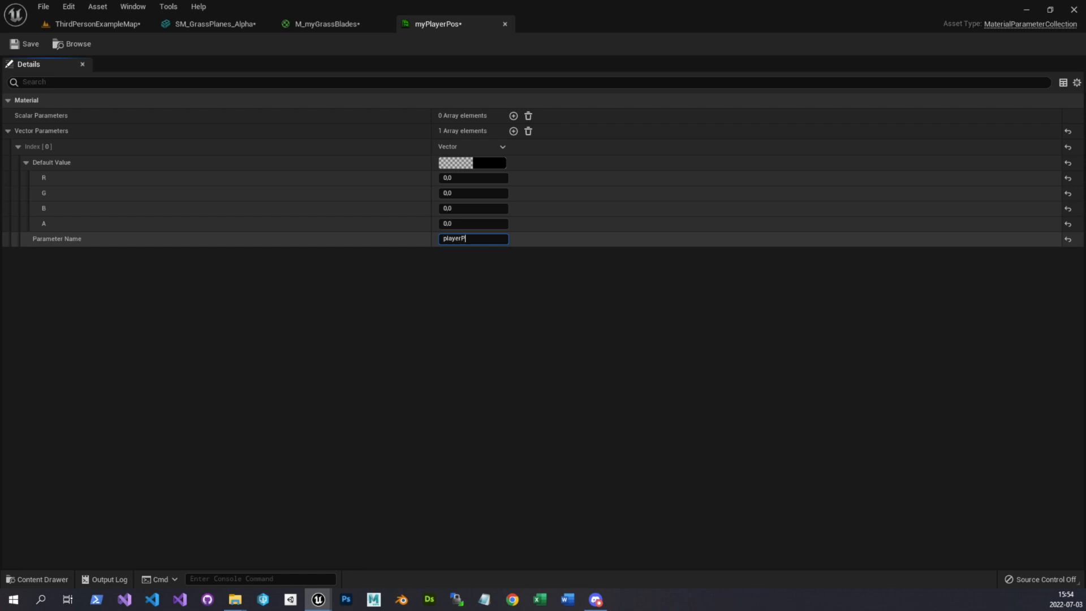
text(playerPos)
key(Return)
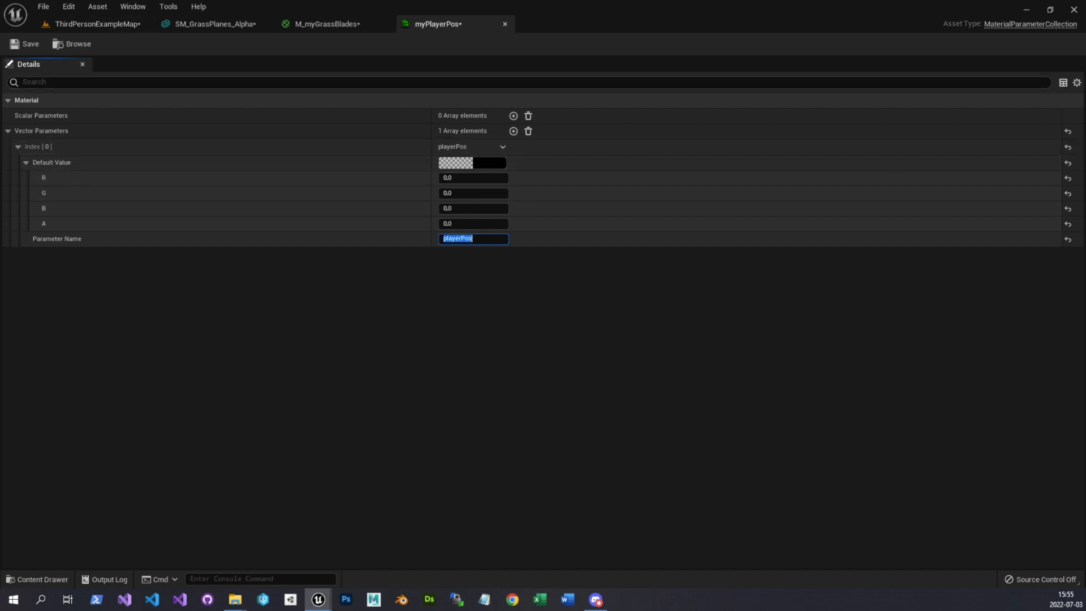
click(29, 45)
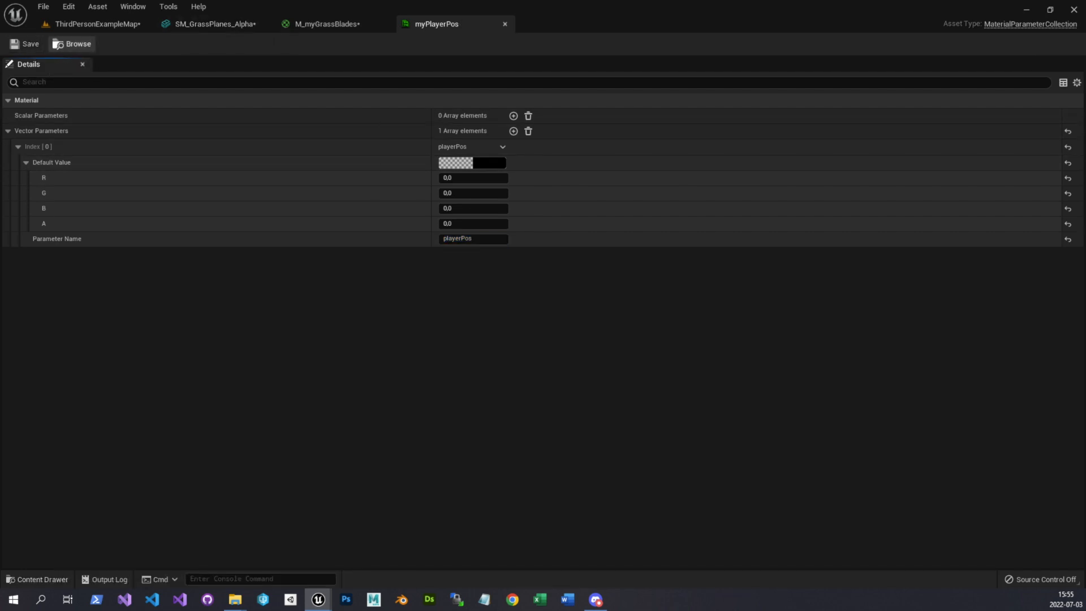
Return to the level and open the ThirdPersonCharacter blueprint, docked alongside the other open editors
click(72, 44)
click(37, 580)
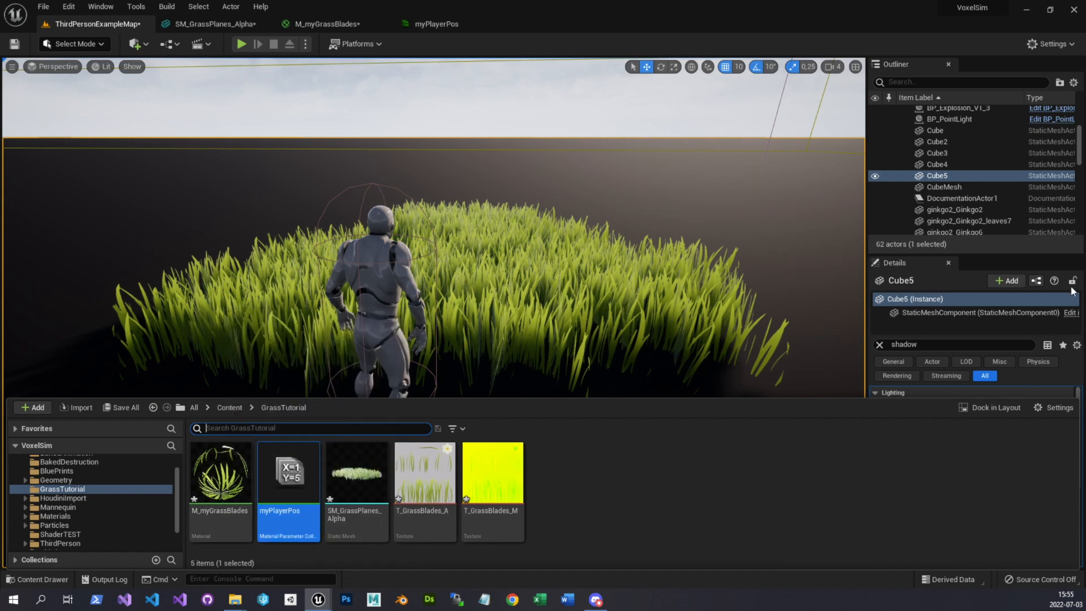
click(398, 37)
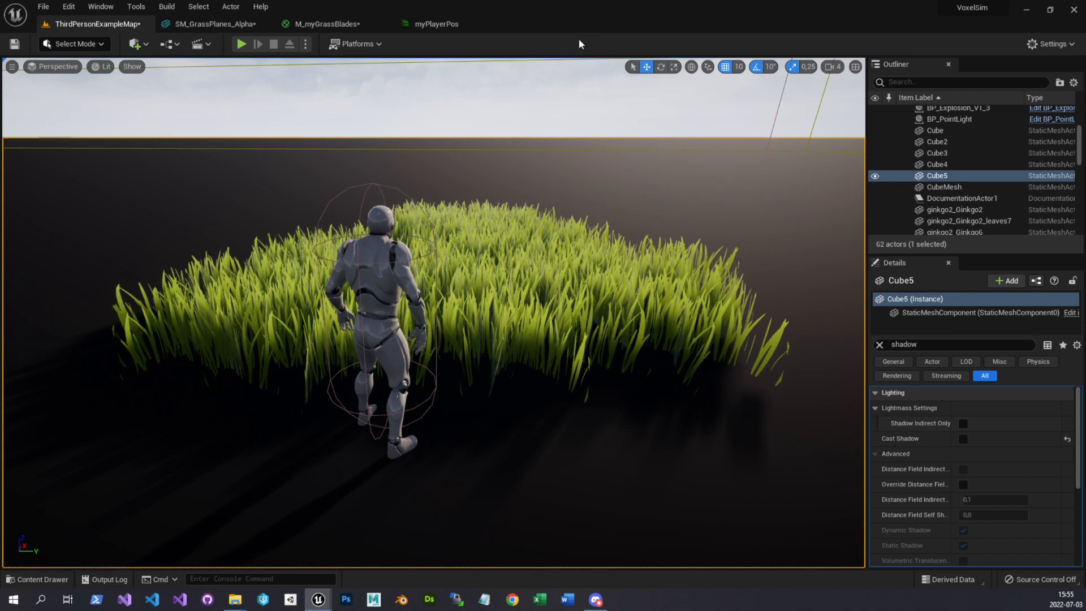
drag(501, 170, 572, 25)
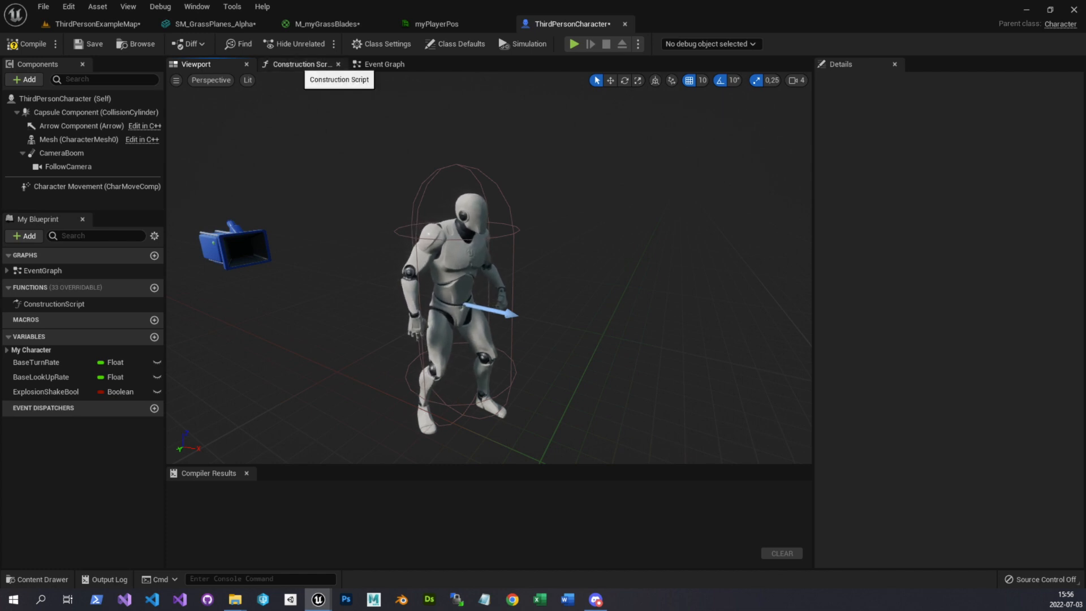
Look over the ThirdPersonCharacter blueprint's construction script and its 3D character preview
click(305, 64)
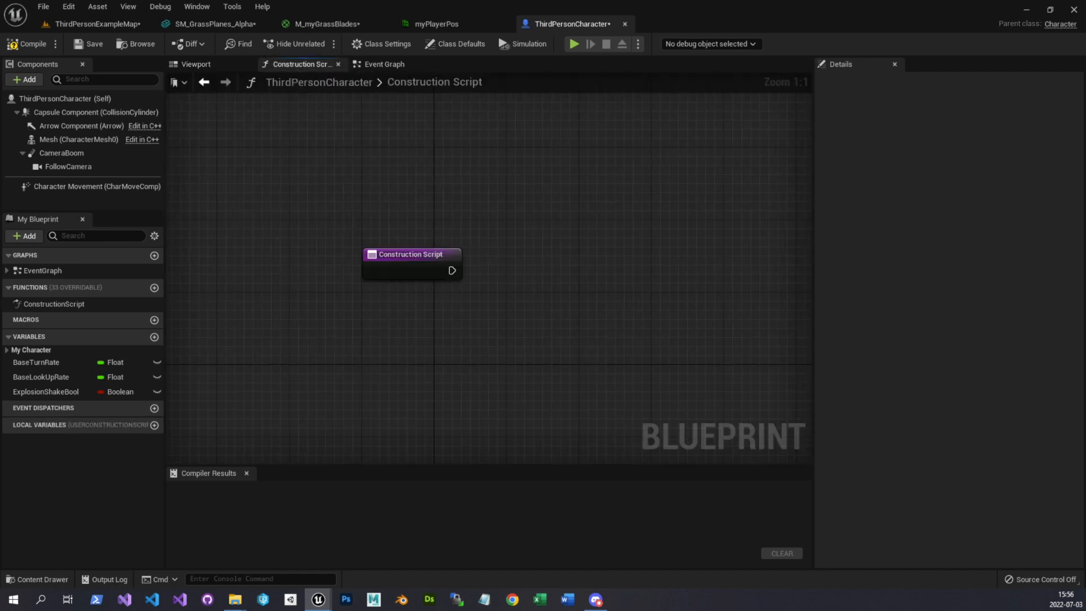
click(221, 64)
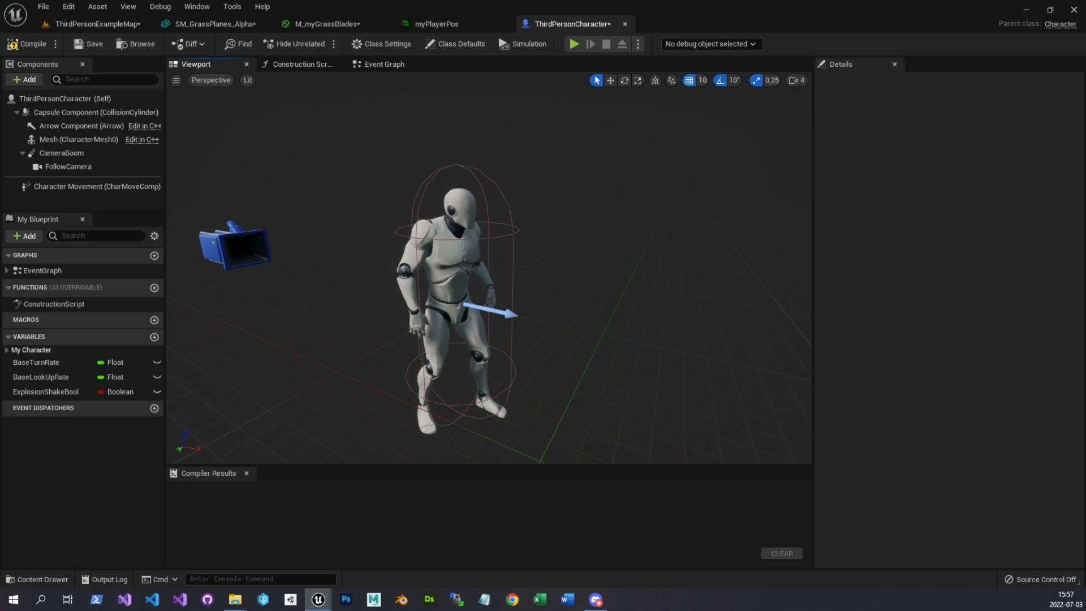
mouse_move(489, 268)
right_down()
mouse_move(487, 281)
mouse_move(472, 276)
mouse_move(489, 295)
mouse_move(483, 270)
right_up()
click(303, 64)
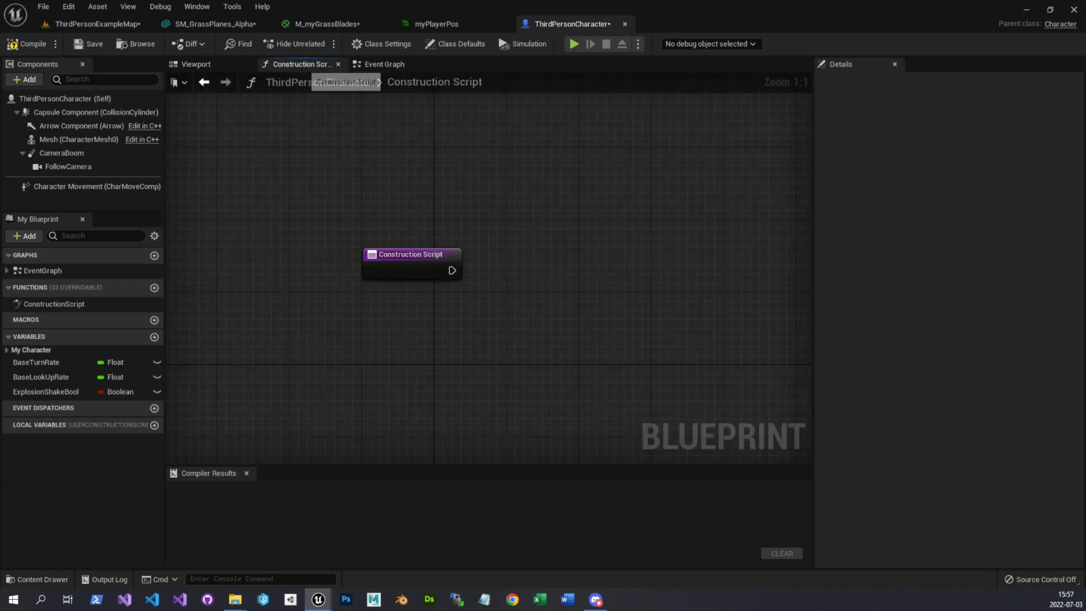
right_drag(423, 209, 444, 211)
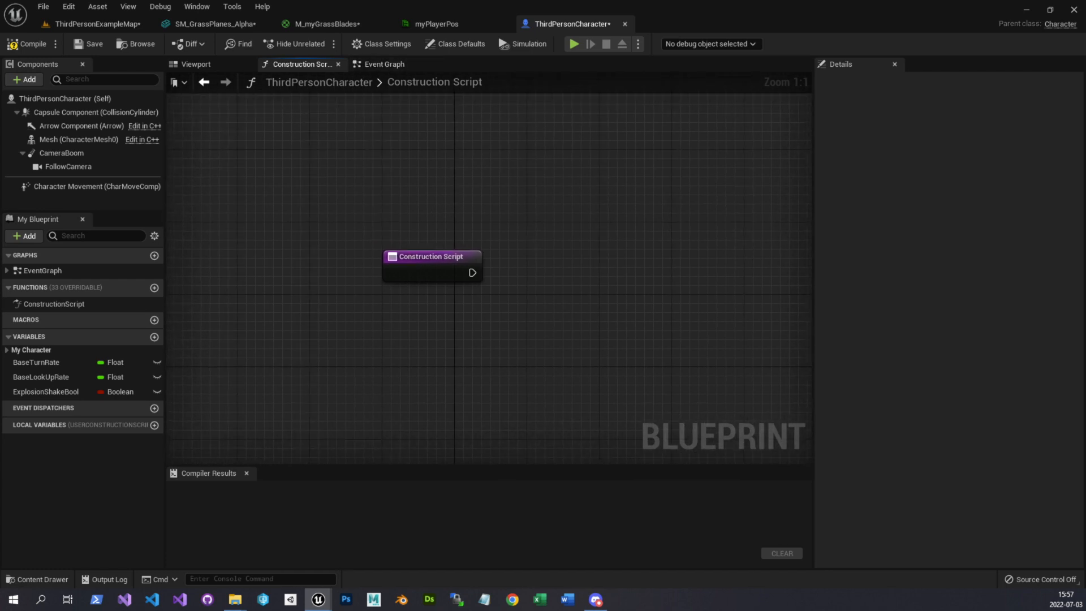
Examine the character's event graph, focusing on the Play Screen Shake nodes driven by Event Tick
click(385, 64)
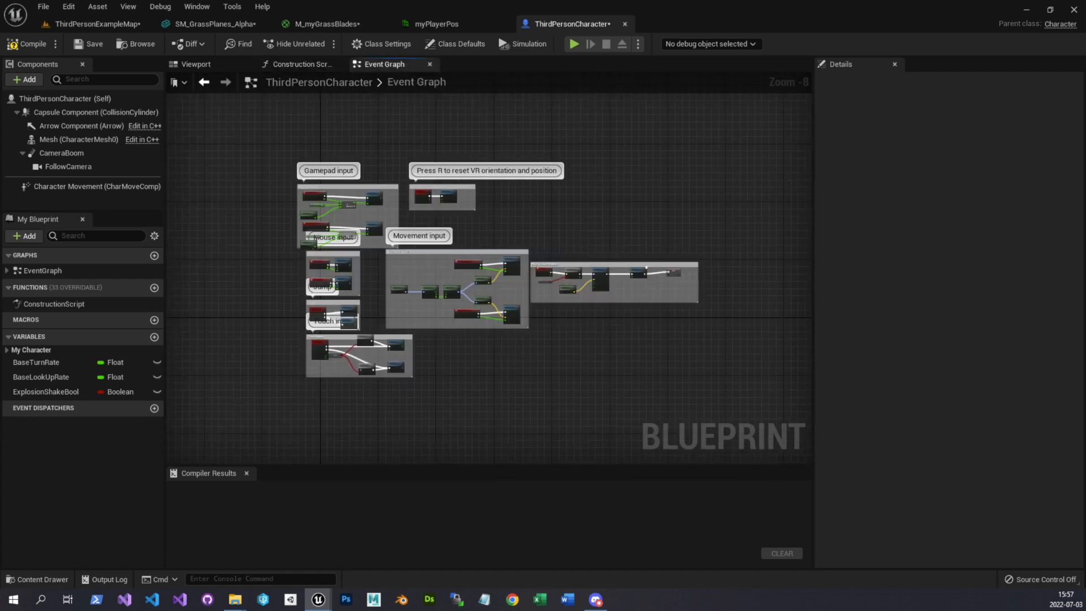
right_drag(369, 281, 354, 265)
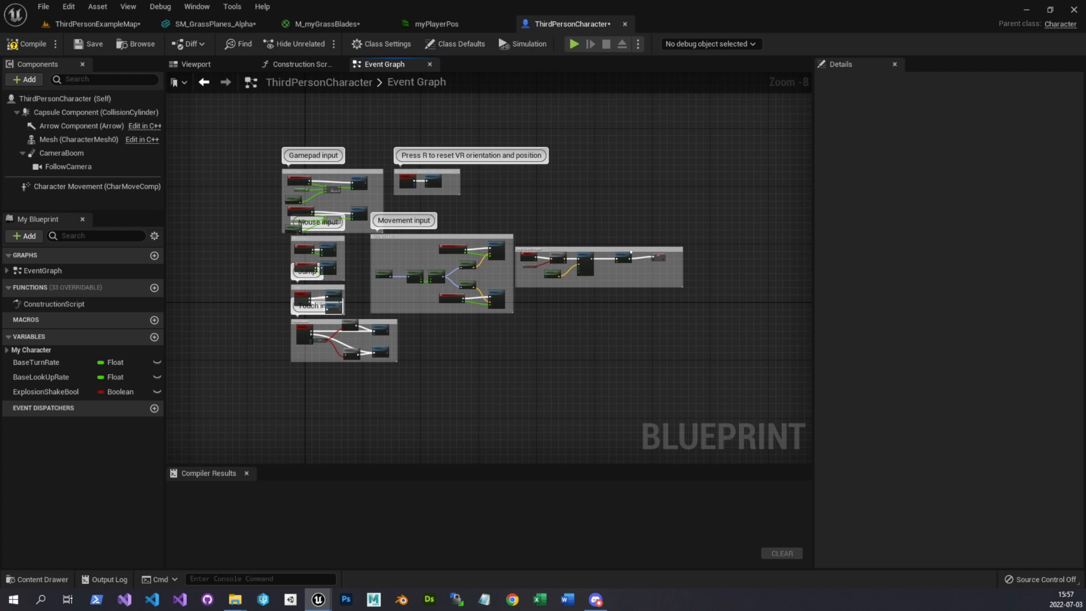
scroll(359, 249, up, 3)
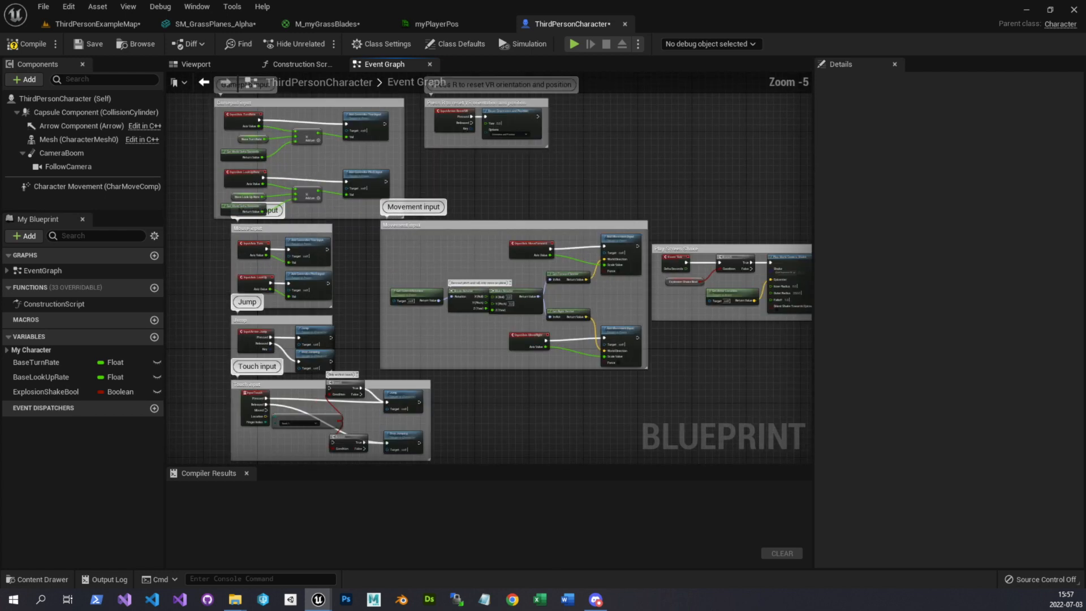
right_drag(493, 171, 481, 181)
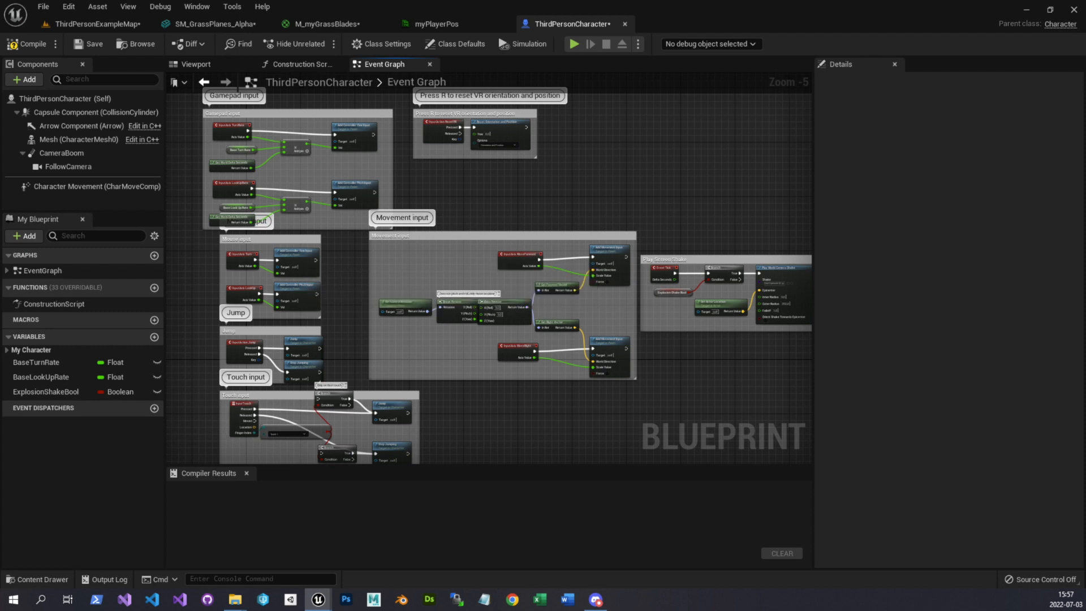
right_drag(668, 165, 643, 164)
scroll(643, 165, up, 4)
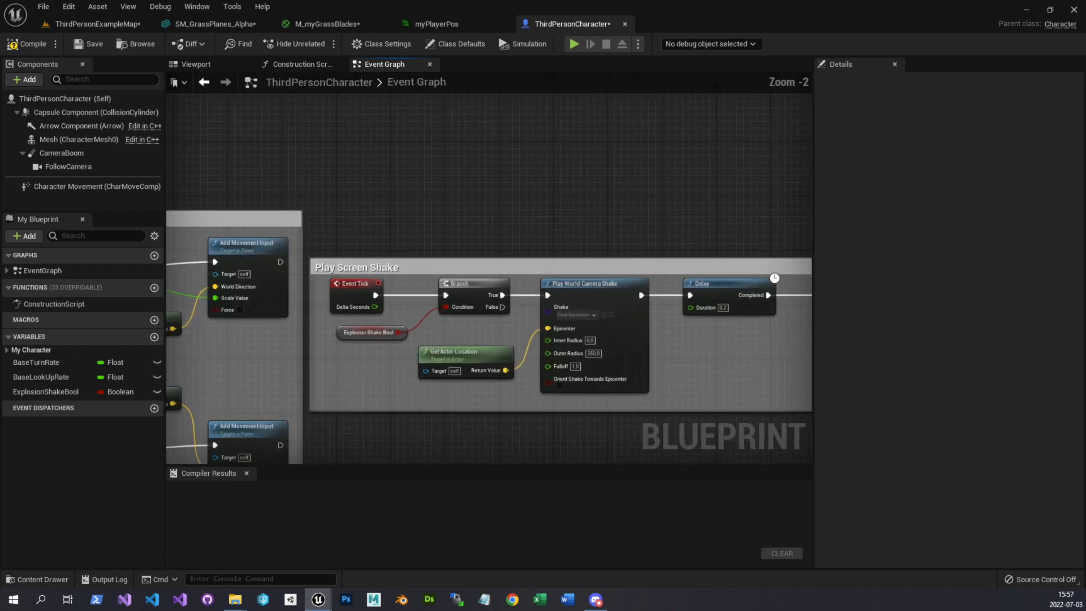
scroll(376, 246, up, 1)
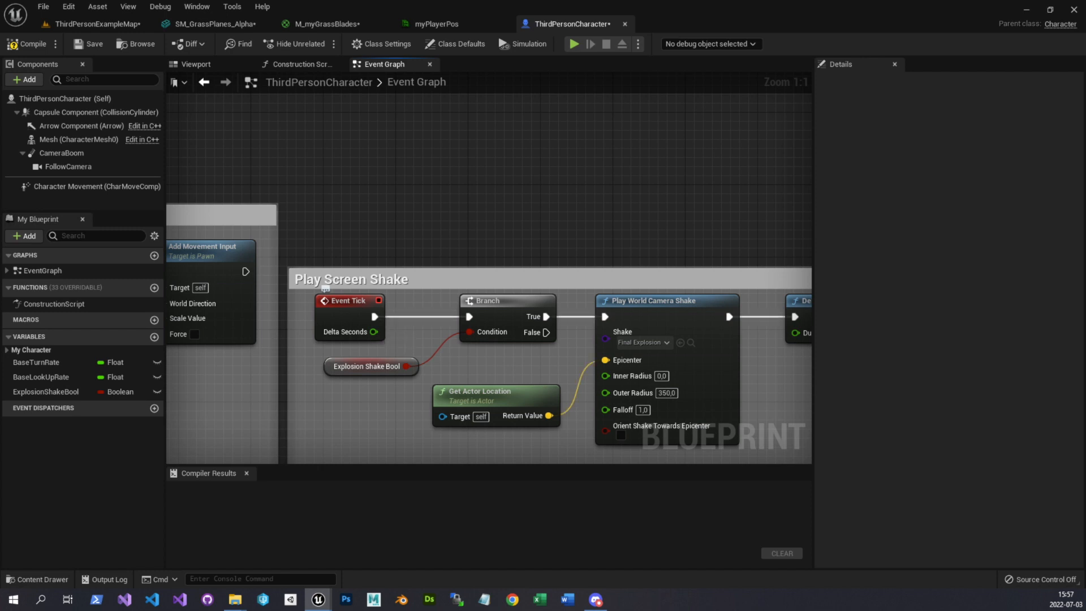
right_drag(374, 317, 330, 343)
drag(329, 343, 379, 250)
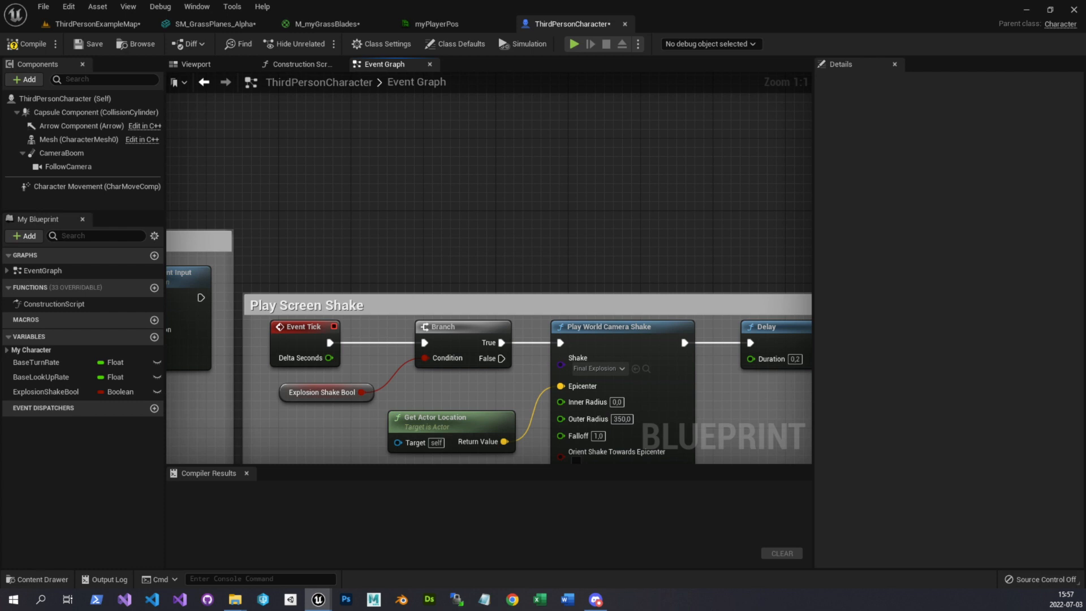
scroll(281, 314, down, 2)
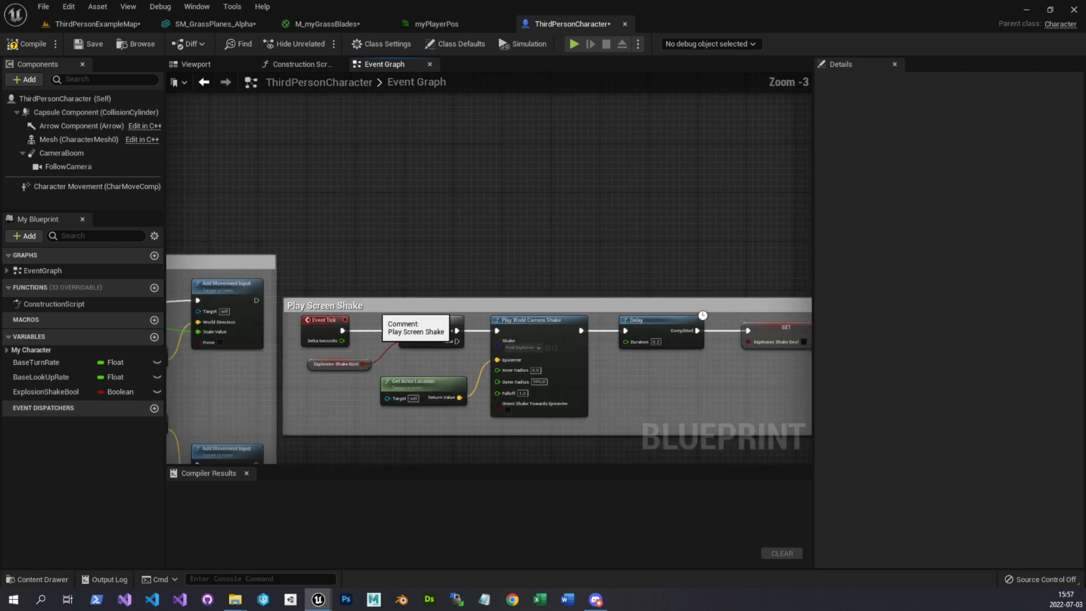
right_drag(383, 211, 387, 230)
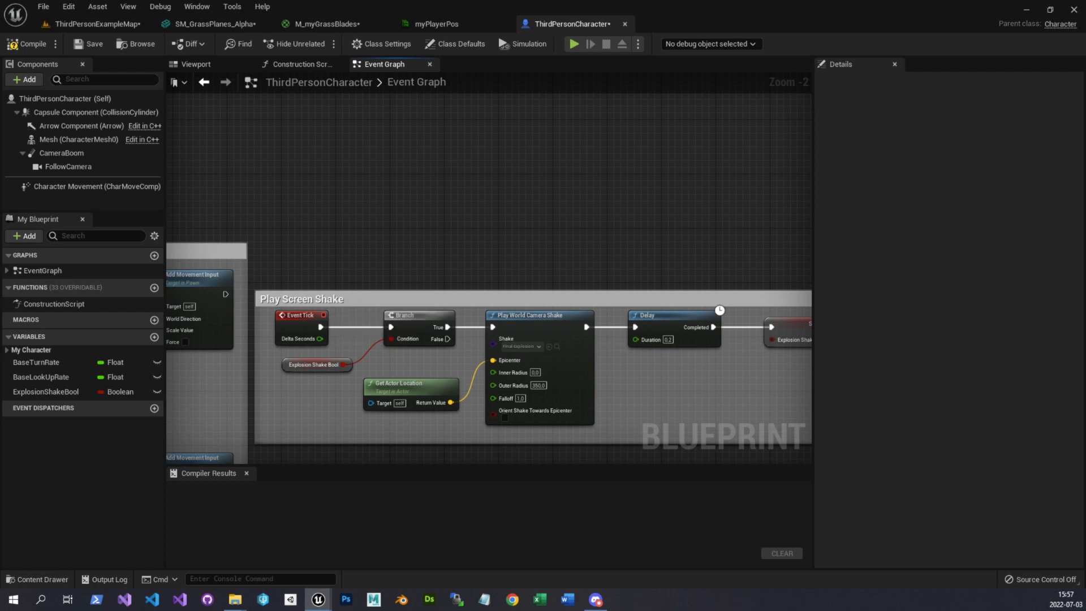
Insert a Sequence node between Event Tick and the Branch node, placed above the Play Screen Shake comment
scroll(445, 297, up, 2)
drag(277, 338, 298, 191)
text(seq)
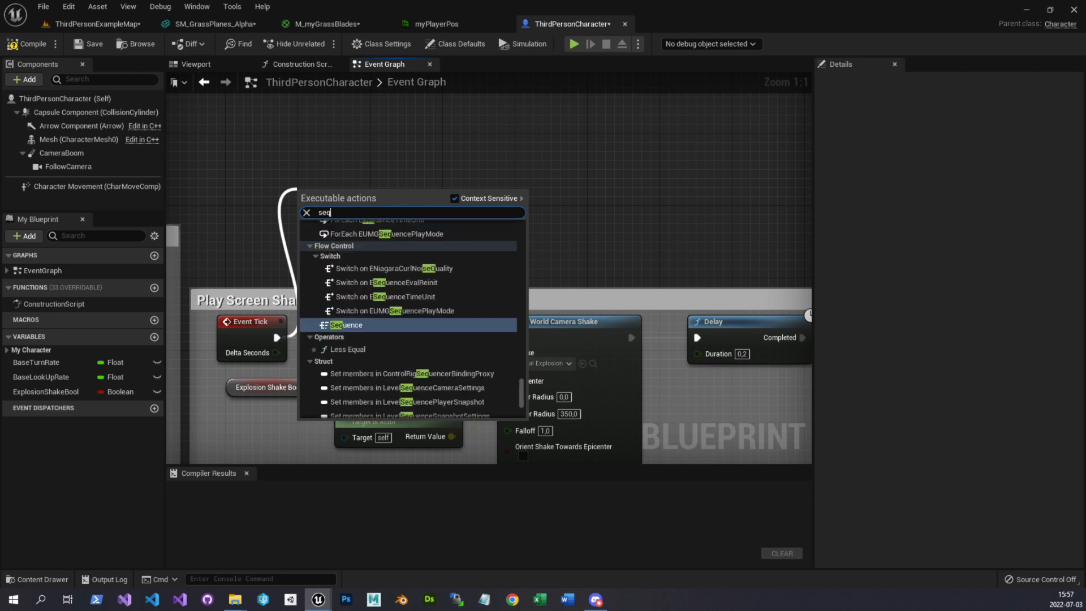
key(Return)
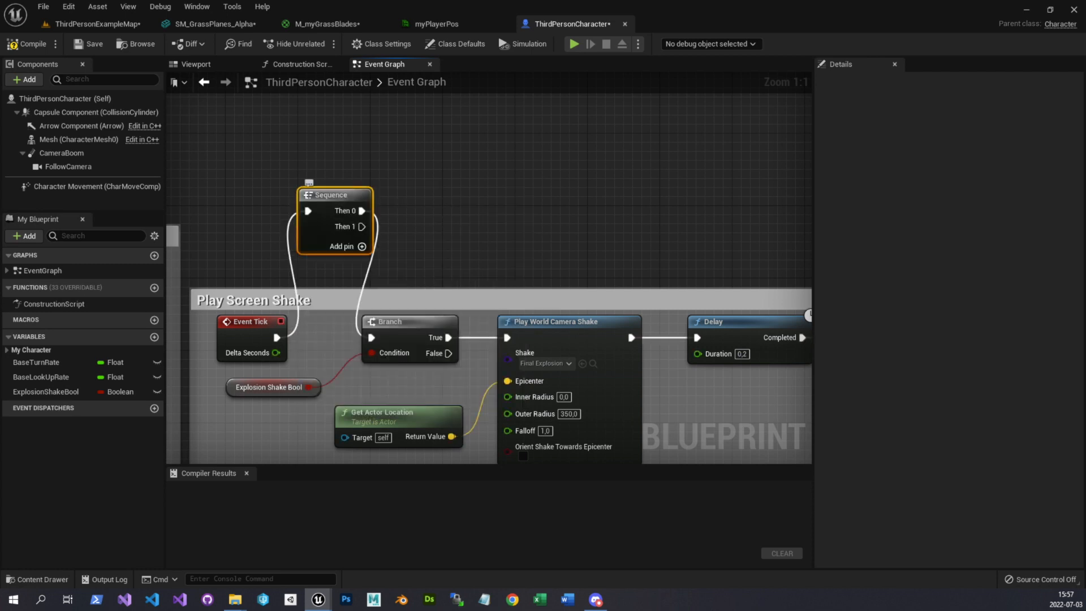
drag(333, 194, 333, 185)
drag(397, 322, 405, 321)
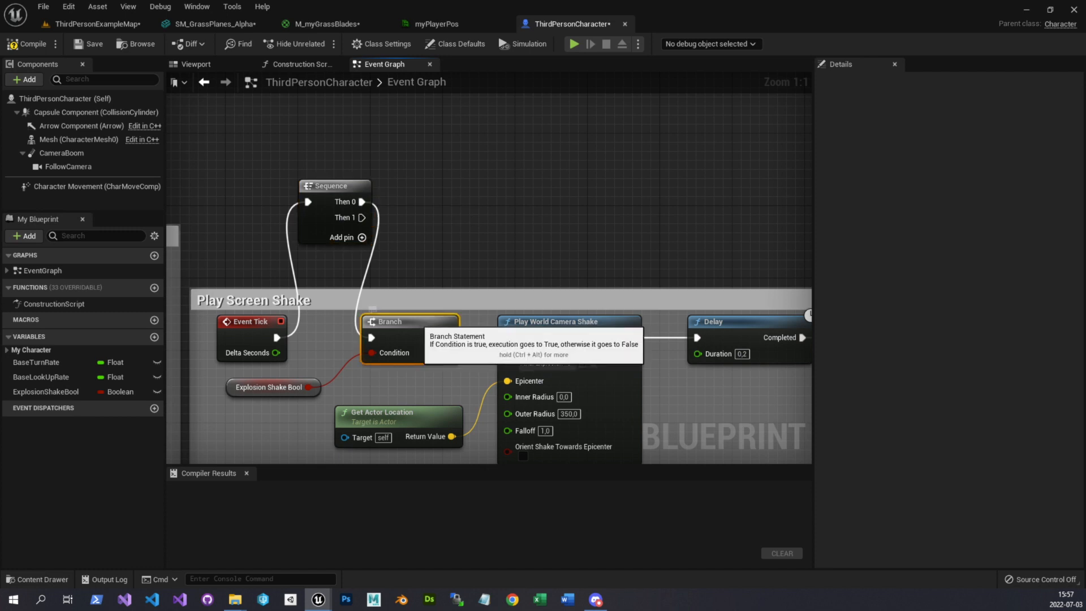
Add a Set Vector Parameter Value node to the Sequence's Then 1 output and position it above and beyond the Sequence node
right_drag(597, 256, 477, 217)
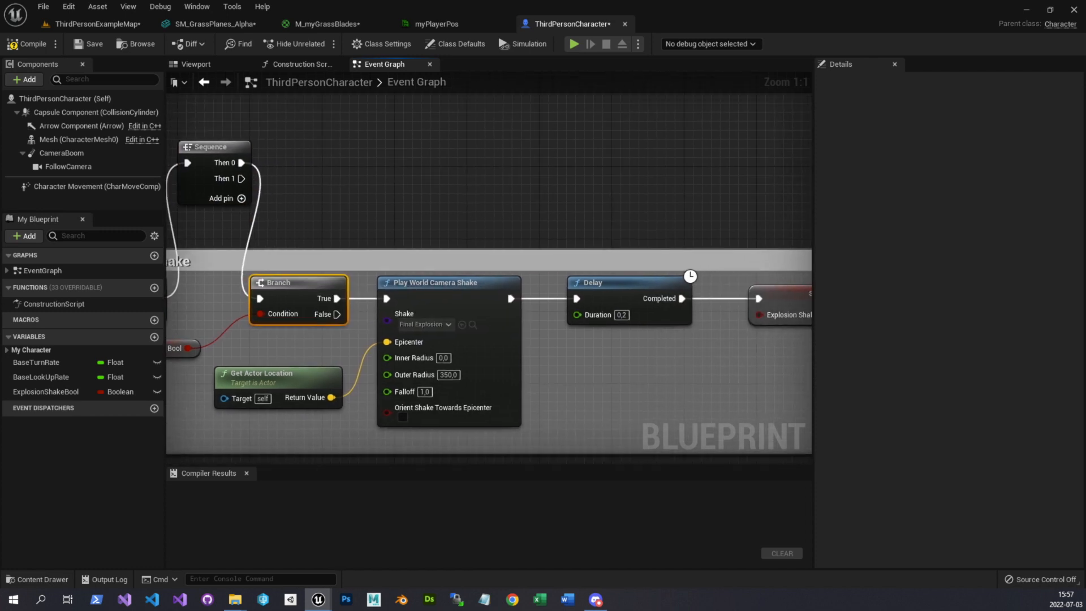
click(465, 283)
right_drag(465, 283, 539, 337)
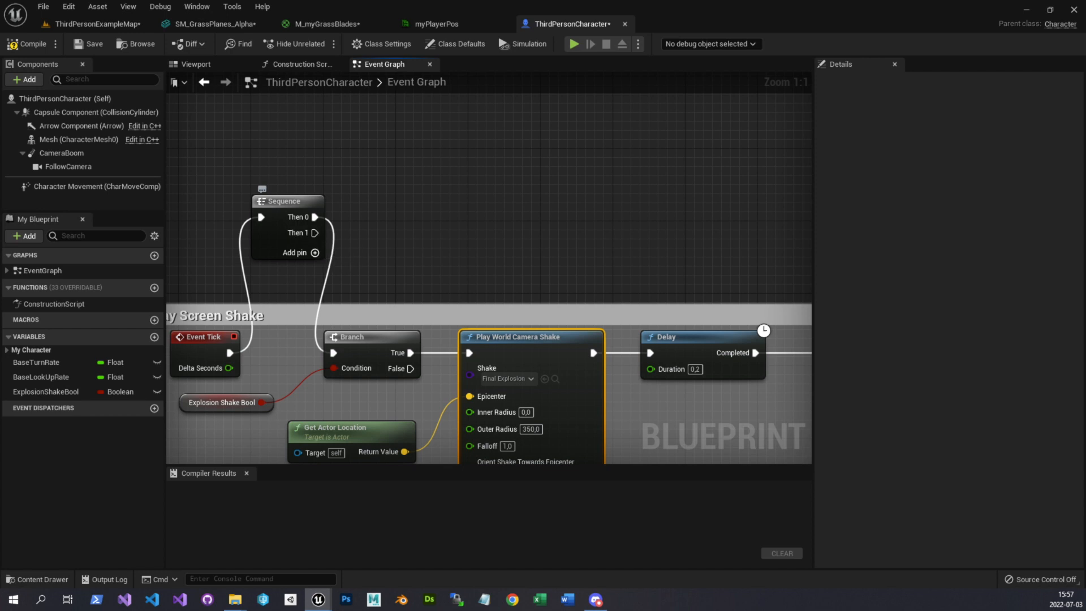
drag(315, 232, 446, 188)
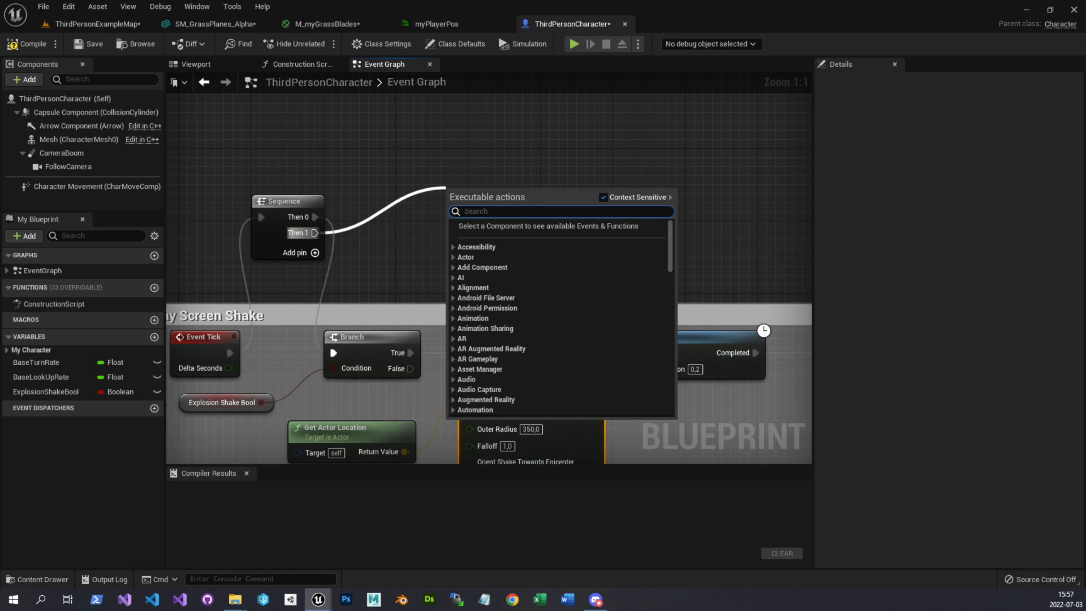
text(vector pa)
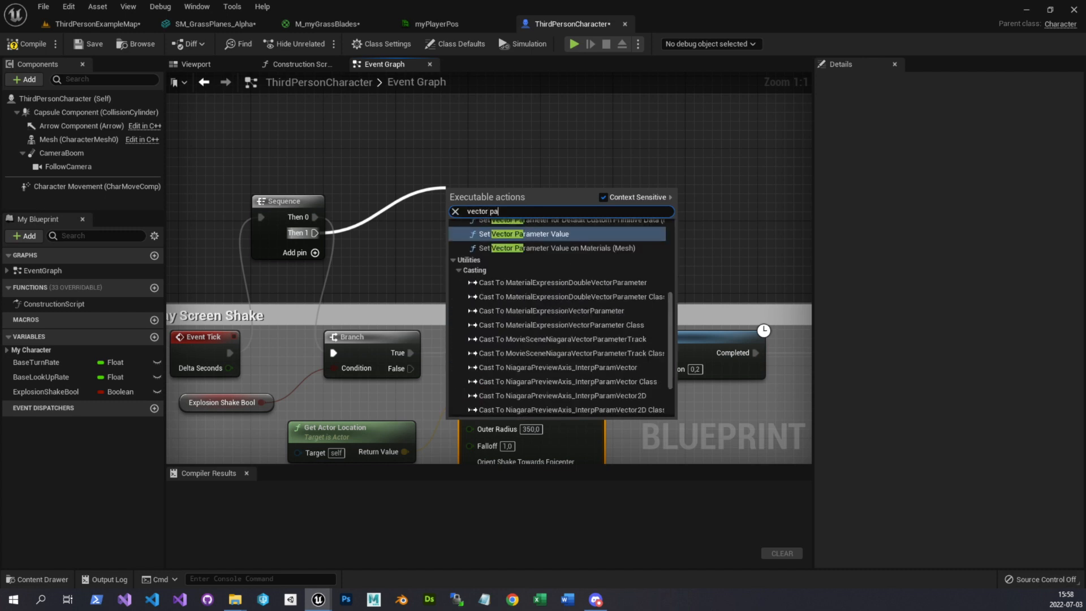
key(Return)
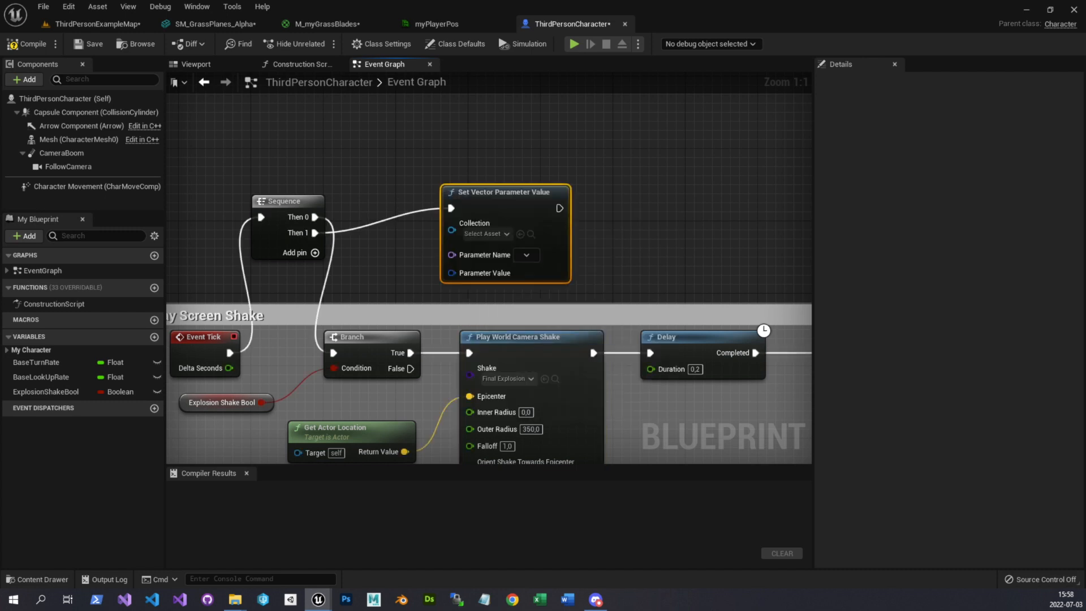
drag(509, 192, 519, 147)
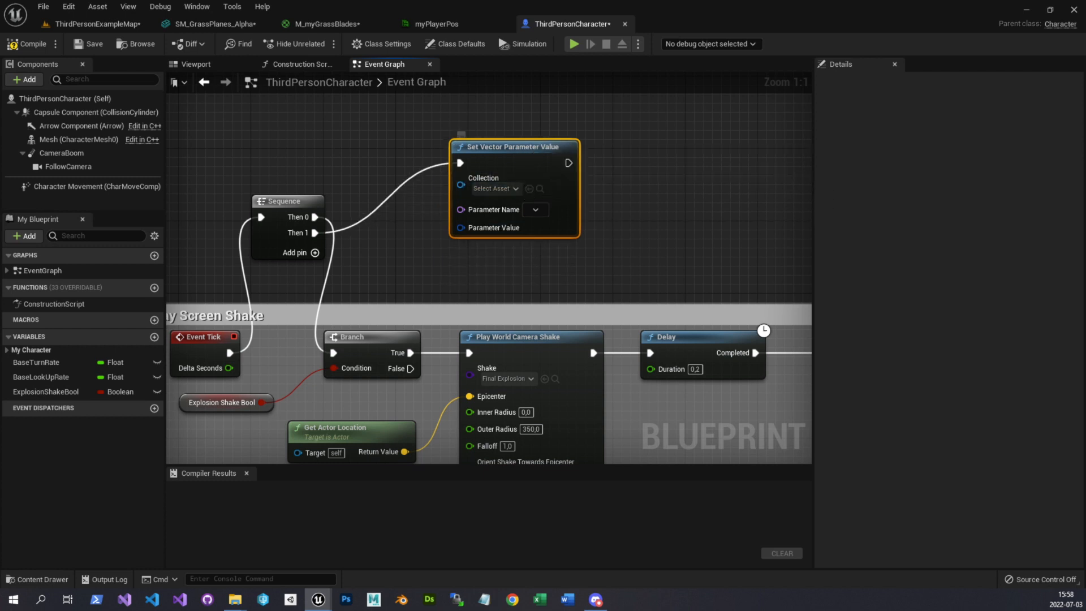
Set the Collection of the Set Vector Parameter Value node to myPlayerPos
click(493, 188)
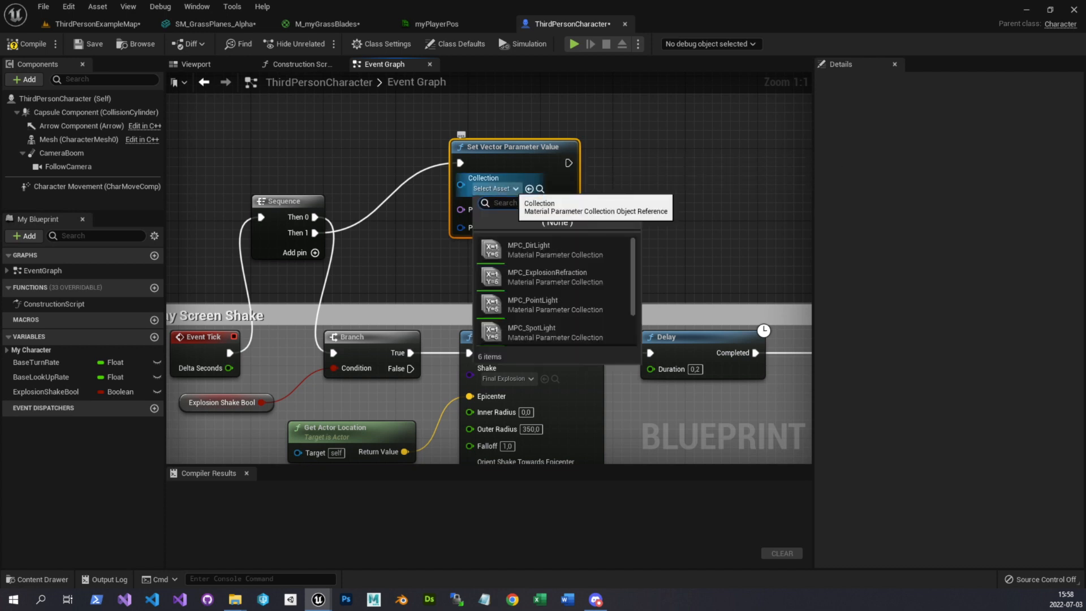
click(436, 24)
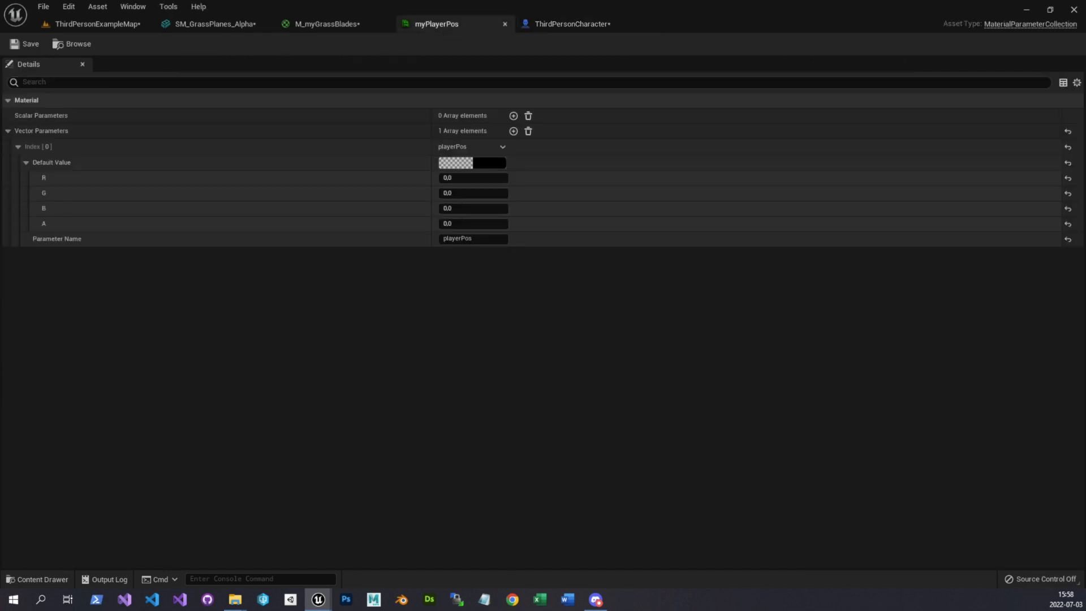
click(572, 23)
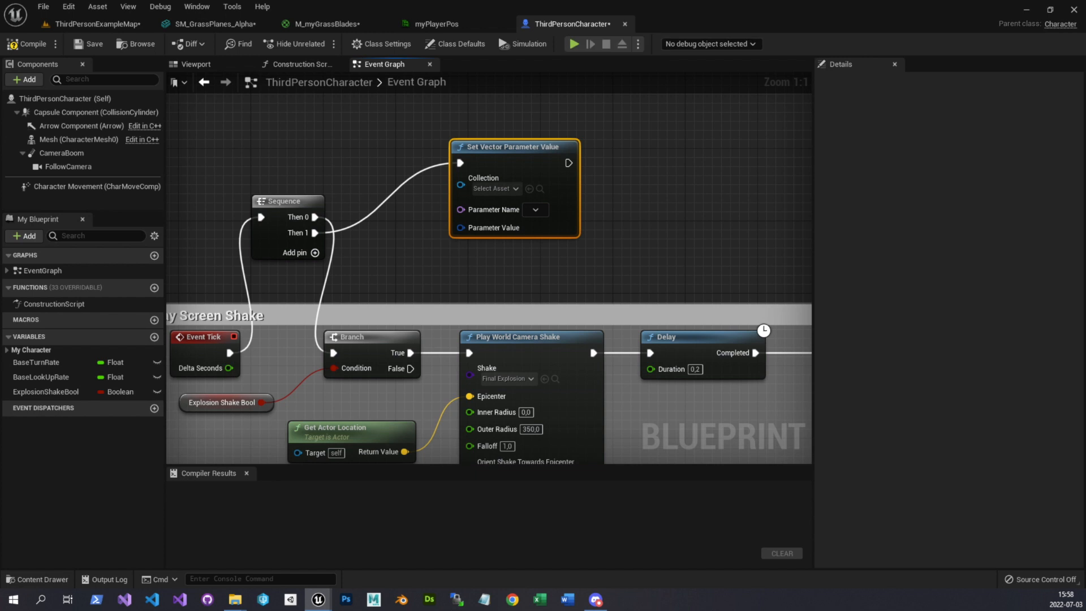
click(492, 188)
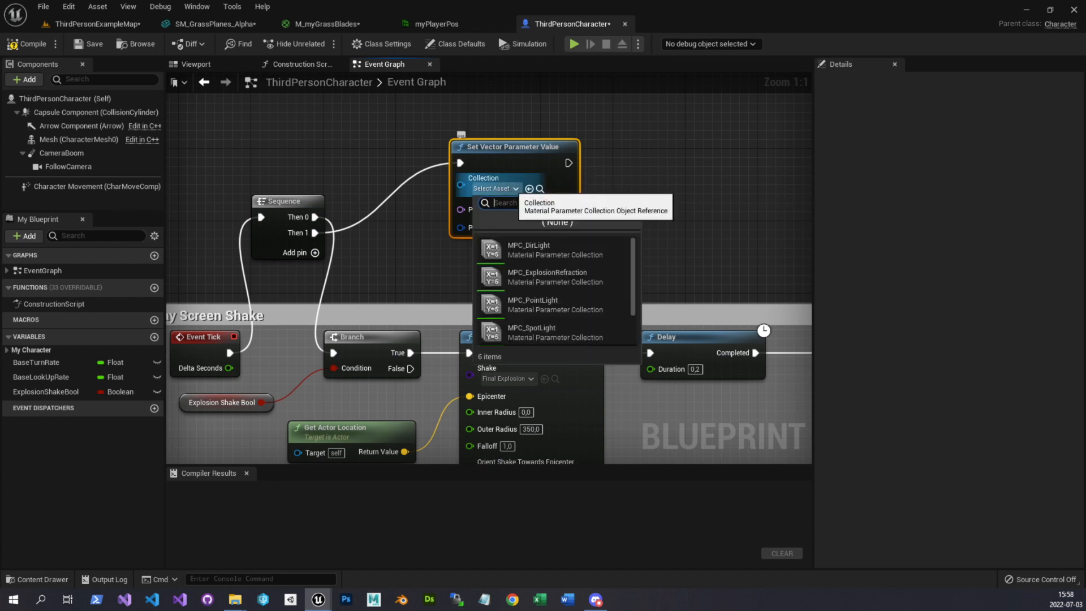
text(my)
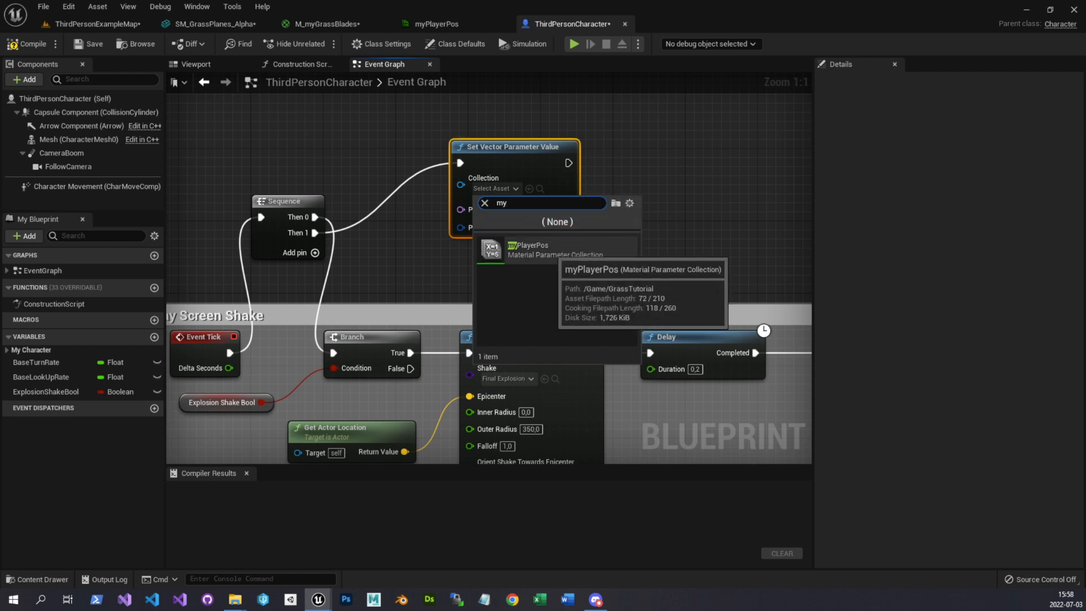
click(526, 249)
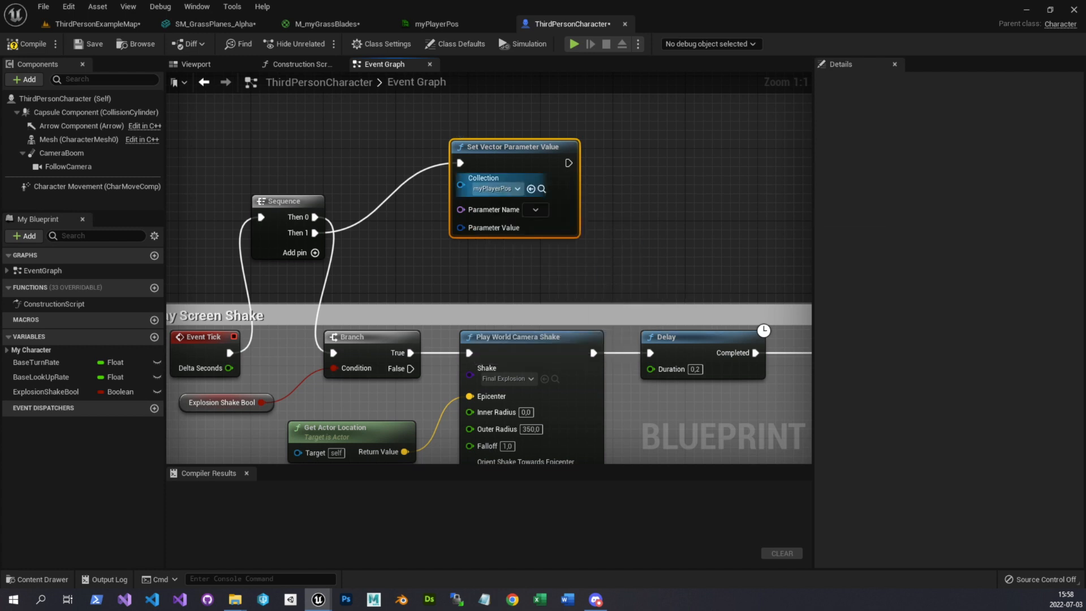
Connect Get Actor Location's return value to the Parameter Value input and move the conversion node above the Play Screen Shake comment
right_drag(425, 257, 458, 225)
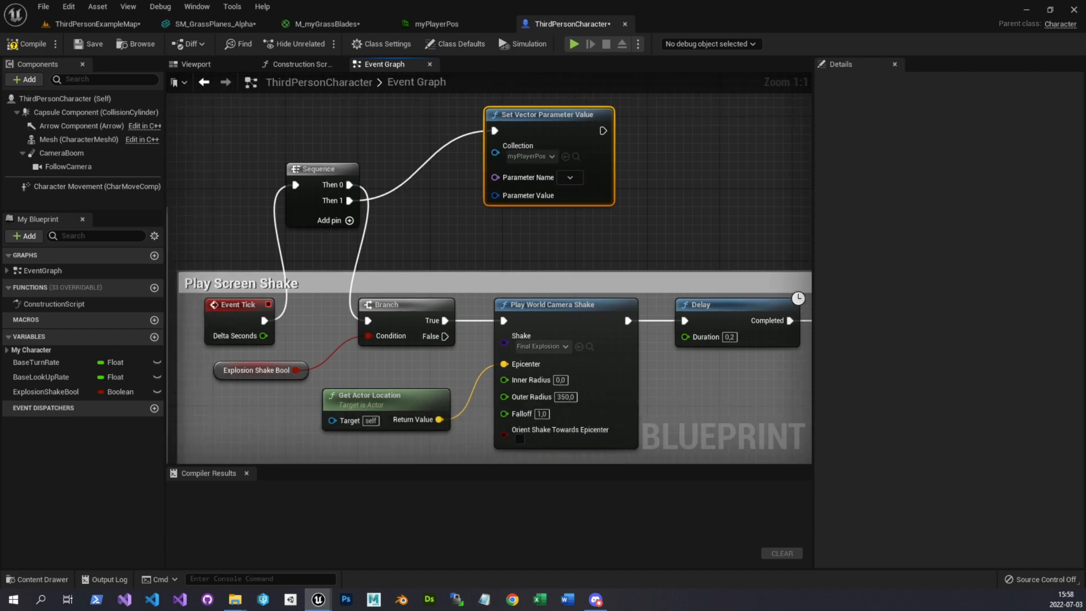
drag(400, 403, 382, 412)
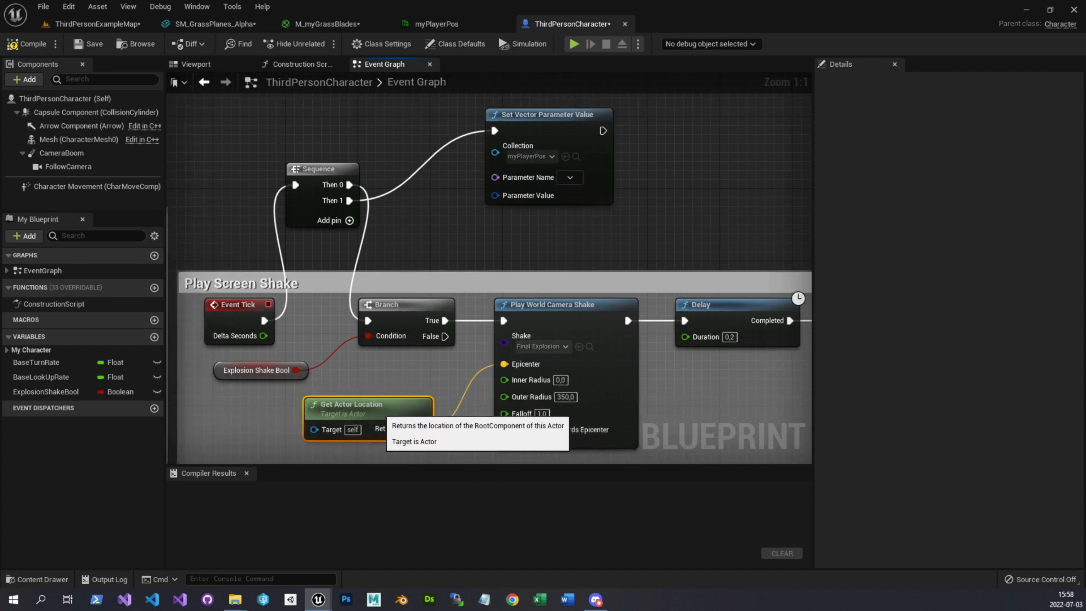
drag(421, 429, 494, 196)
drag(430, 263, 430, 227)
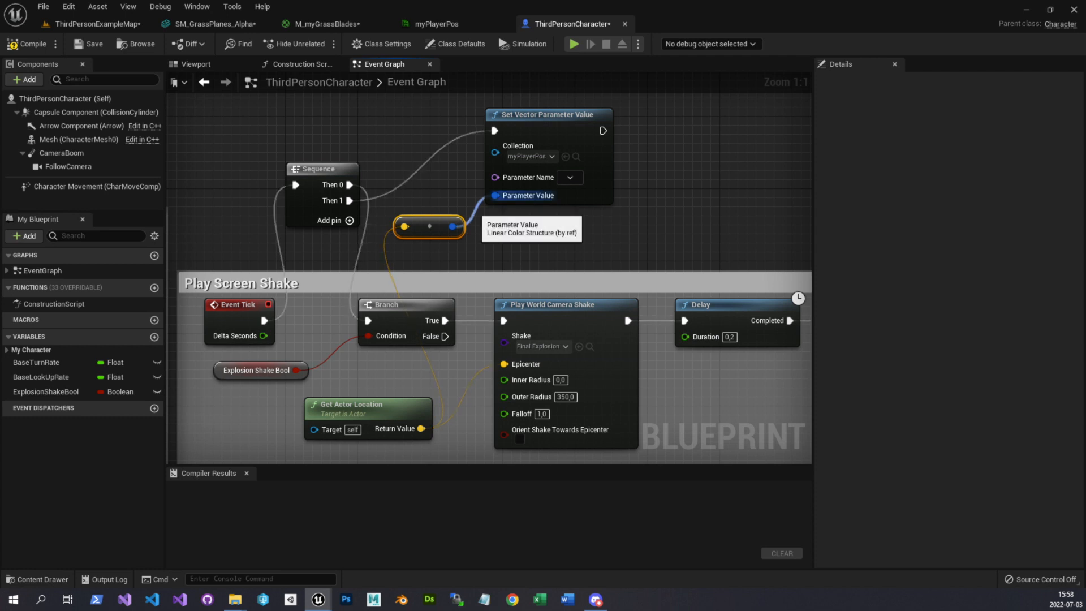
right_drag(498, 237, 473, 253)
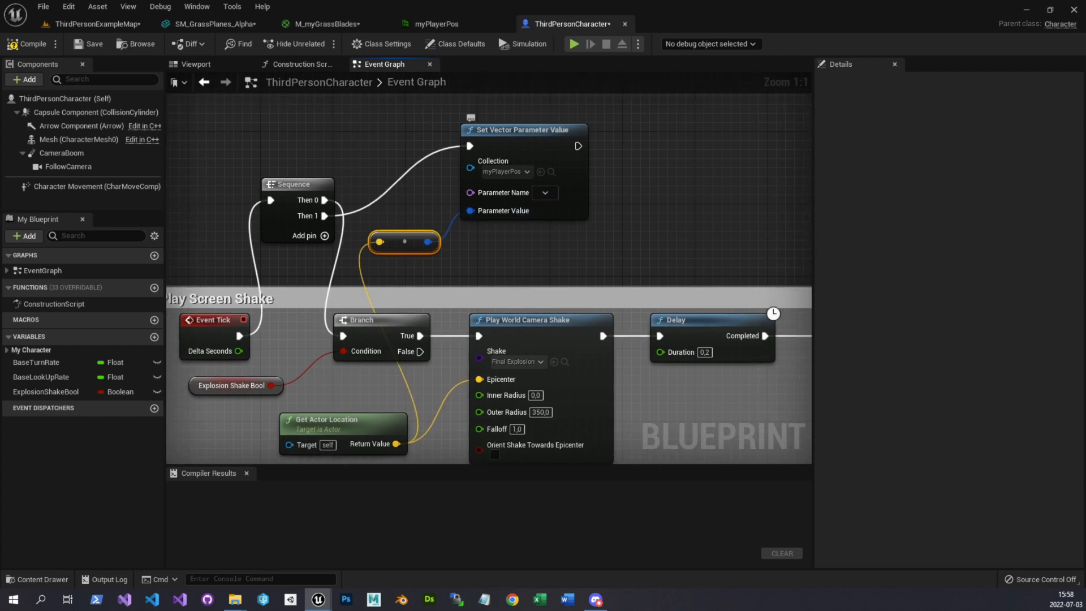
Check the vector parameter's name in the myPlayerPos collection and set the Set Vector Parameter Value node's Parameter Name to playerPos
click(436, 24)
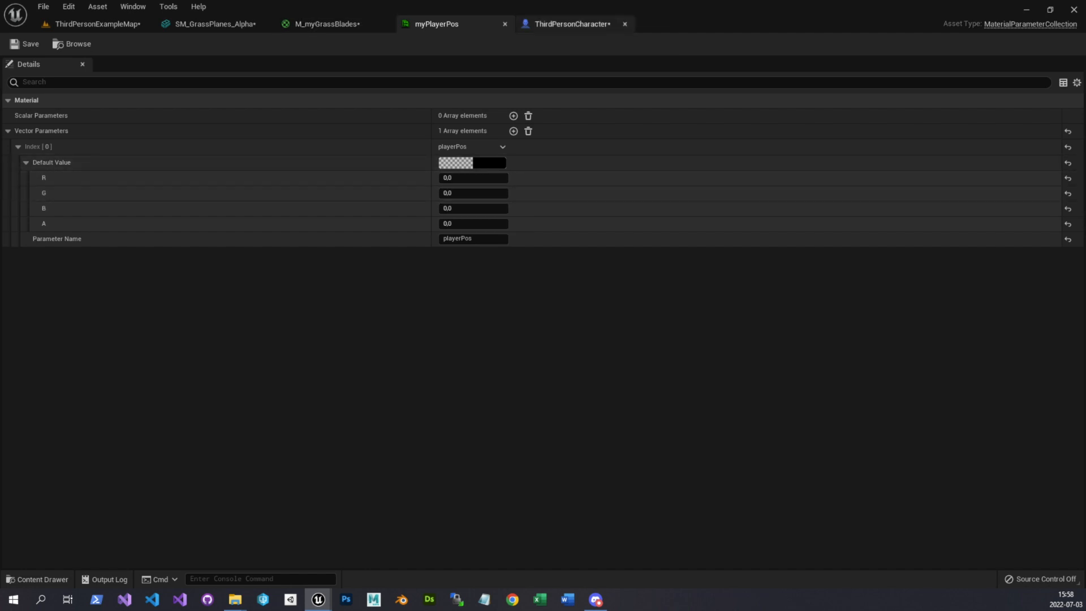
click(569, 24)
drag(405, 242, 405, 232)
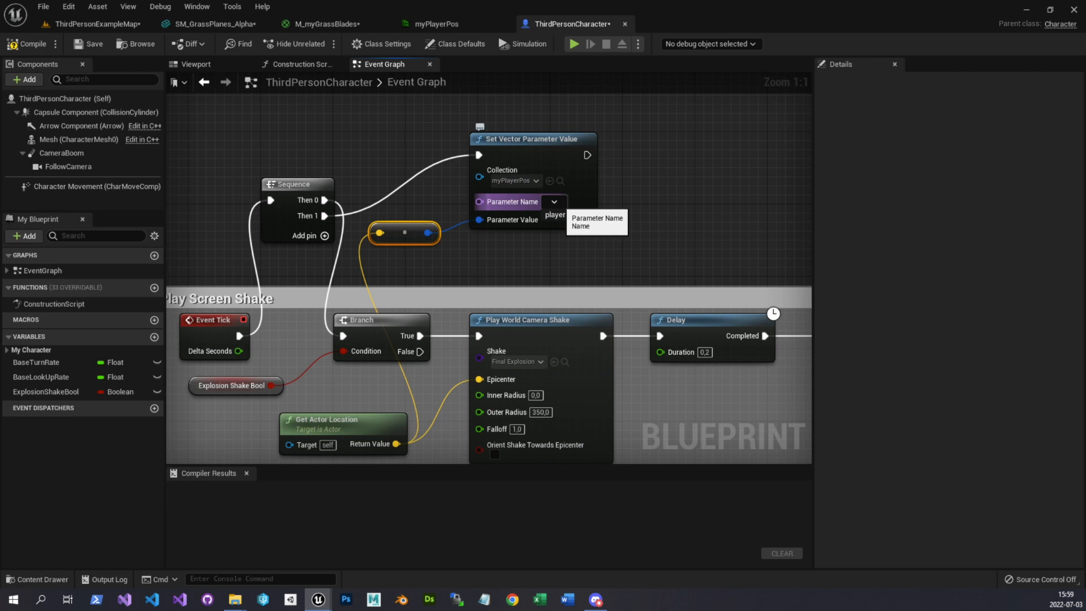
click(445, 23)
click(486, 238)
key(ctrl+a)
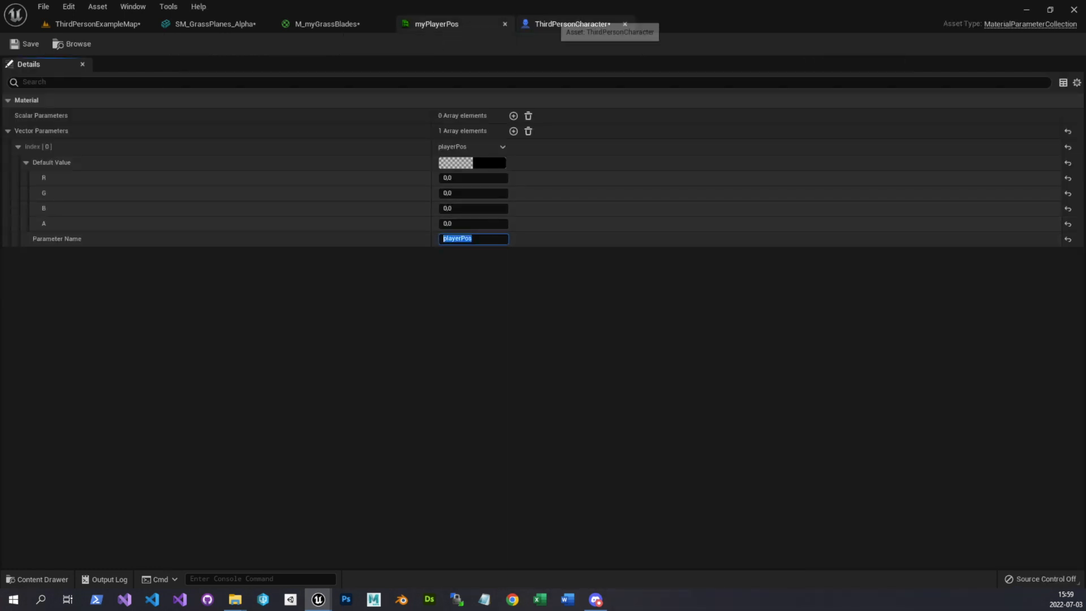
click(571, 24)
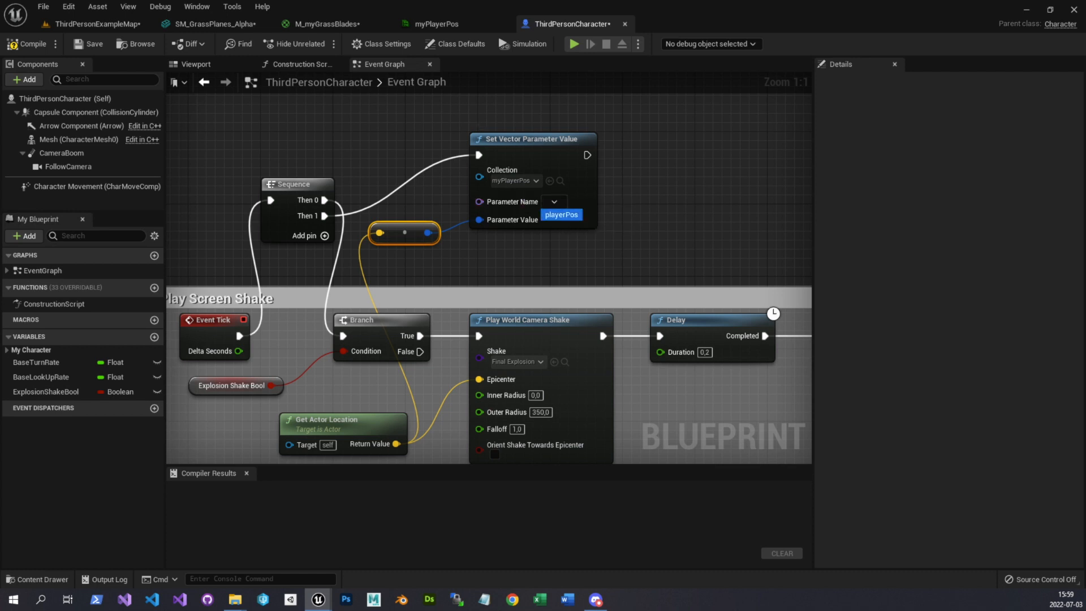
click(561, 215)
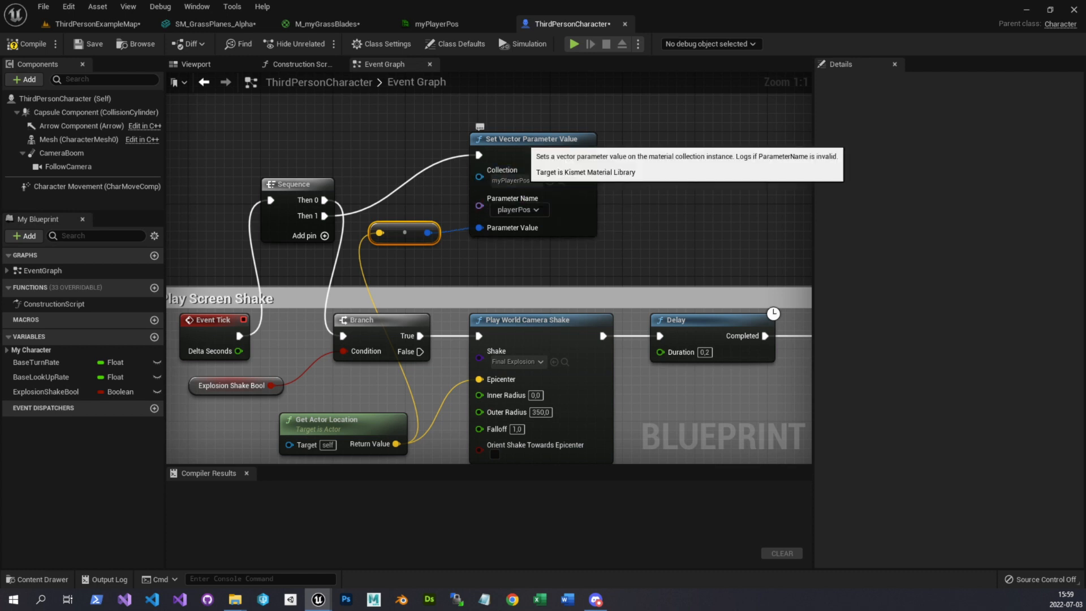
Move the Set Vector Parameter Value and conversion nodes slightly away from the Sequence node, and save and compile the character blueprint
drag(481, 138, 499, 147)
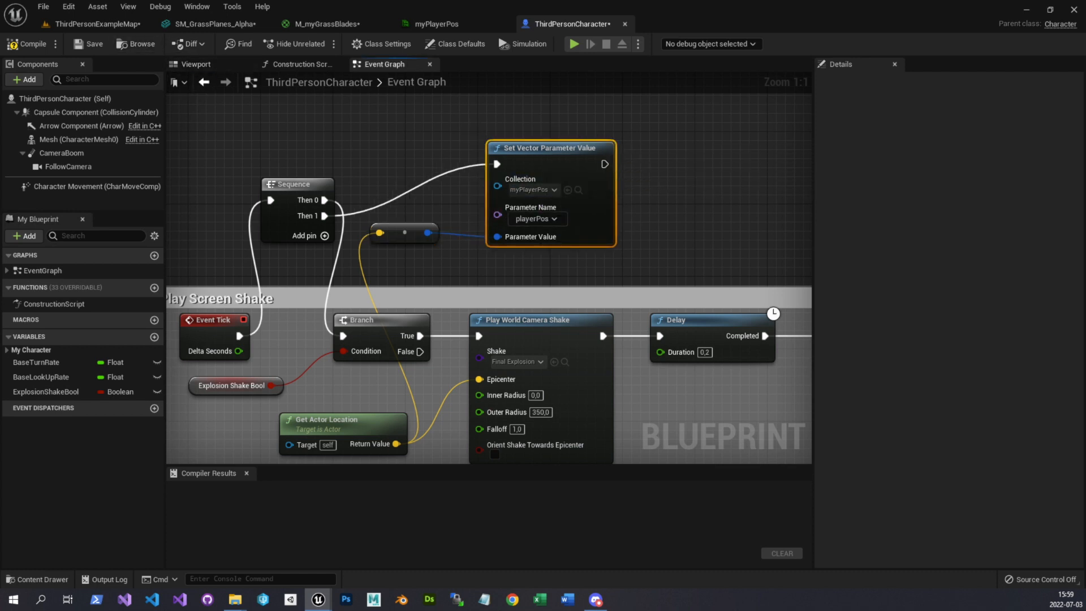
click(91, 44)
click(25, 44)
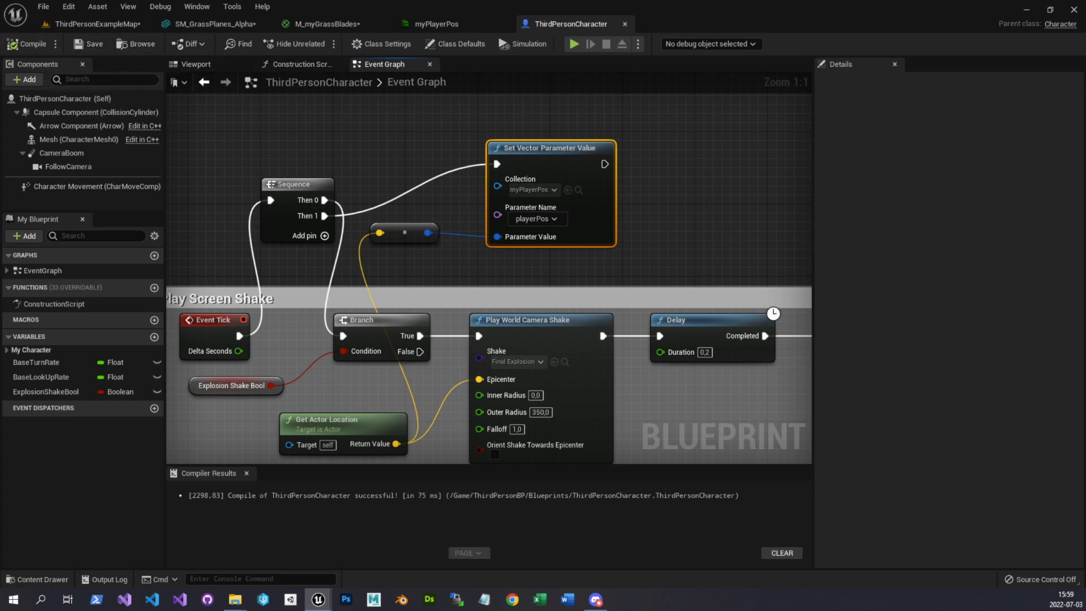
drag(405, 233, 423, 242)
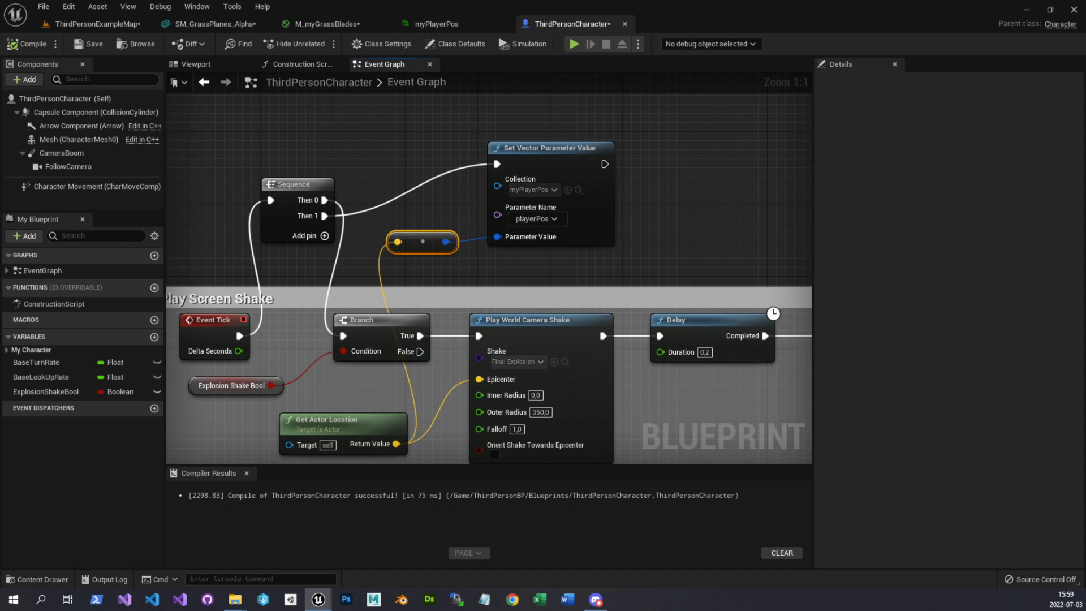
click(215, 328)
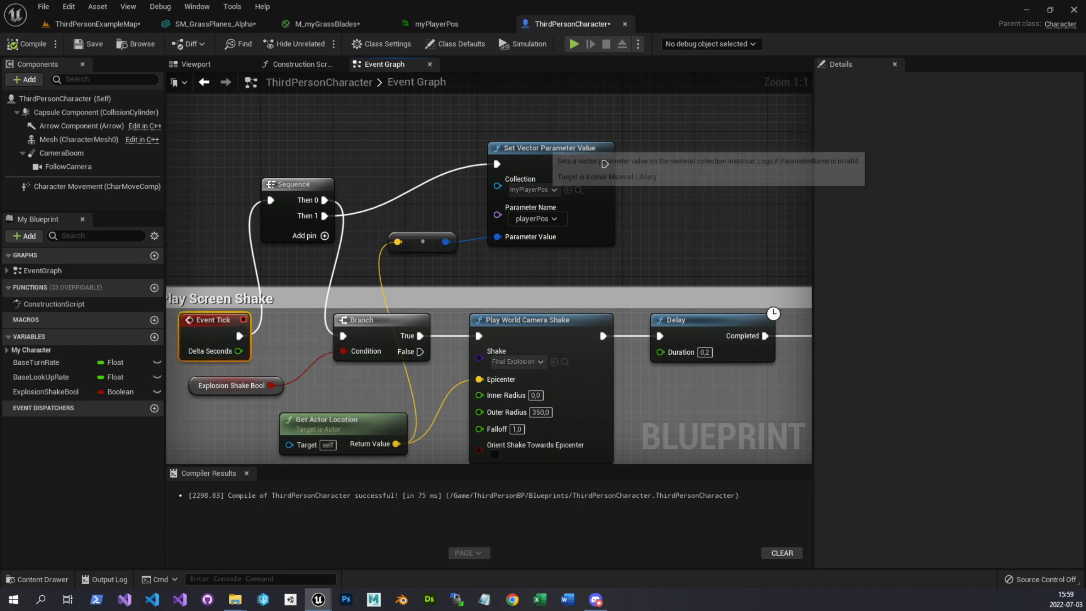
click(499, 161)
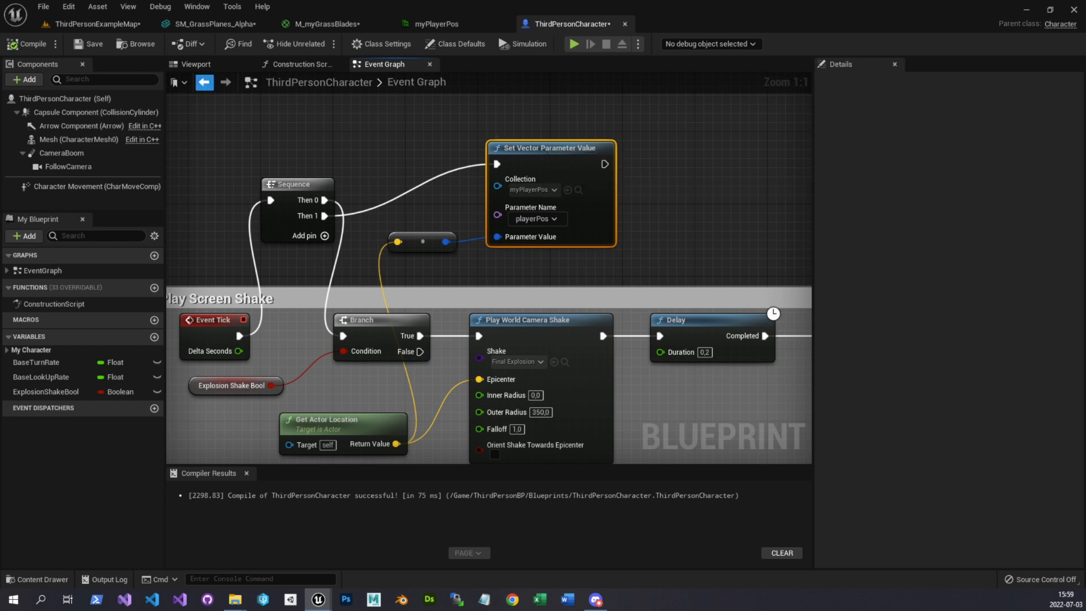
click(26, 44)
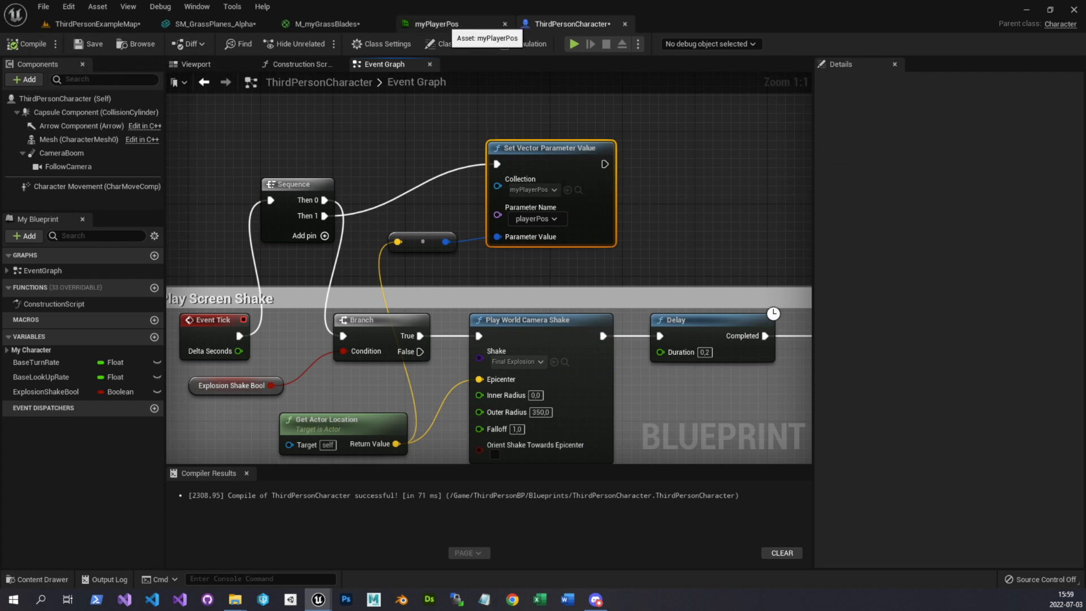
Add a Collection Parameter node to the M_myGrassBlades material graph, in the empty area below and before the Texture Sample nodes
click(346, 25)
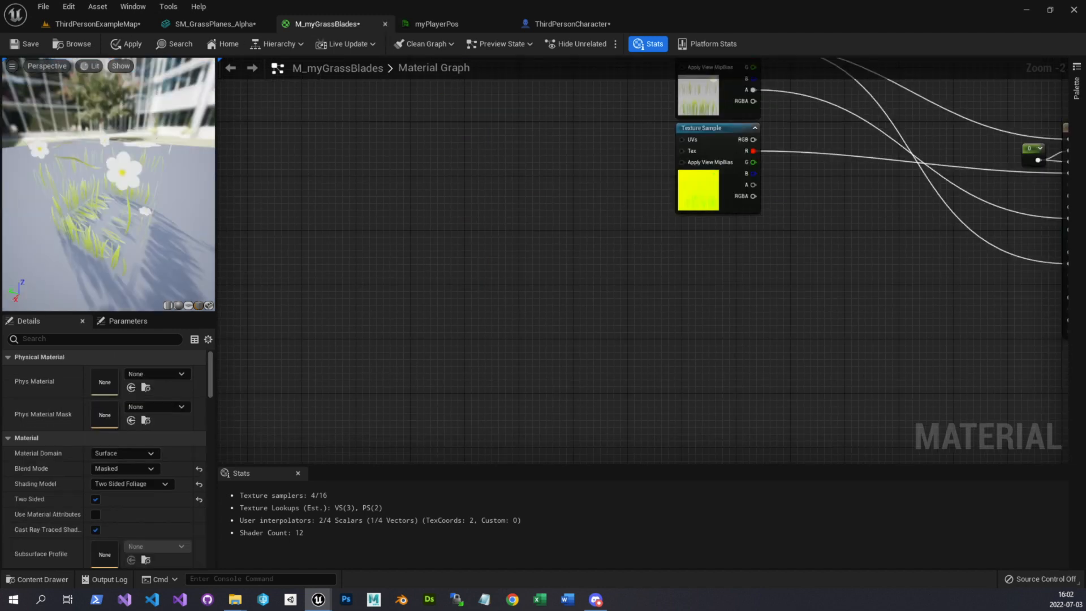
right_drag(529, 314, 303, 342)
scroll(636, 344, up, 1)
right_drag(382, 367, 568, 336)
right_drag(373, 335, 467, 331)
right_click(292, 324)
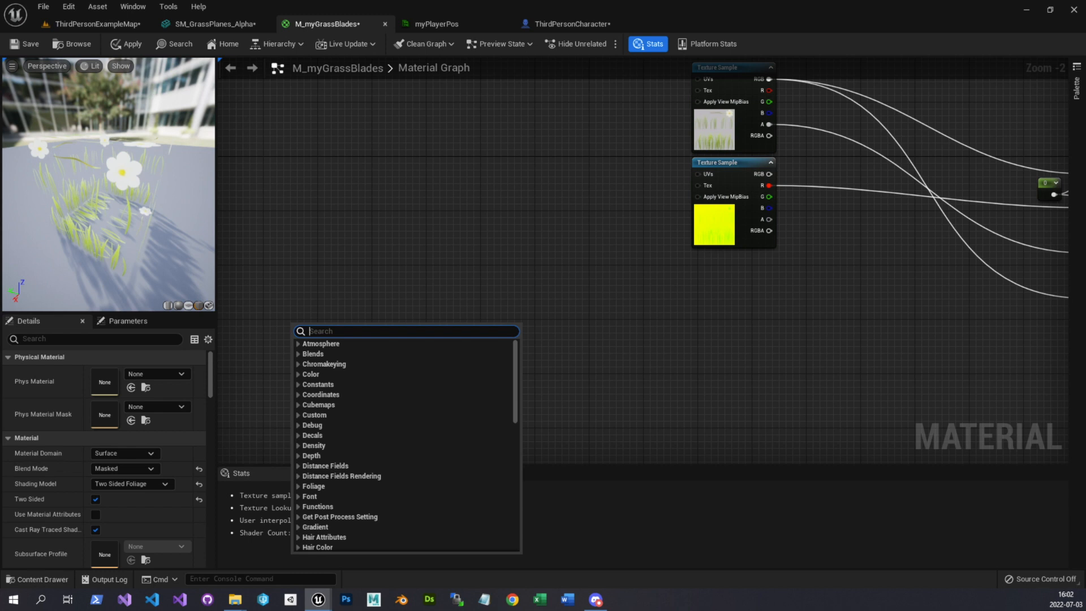
text(collect)
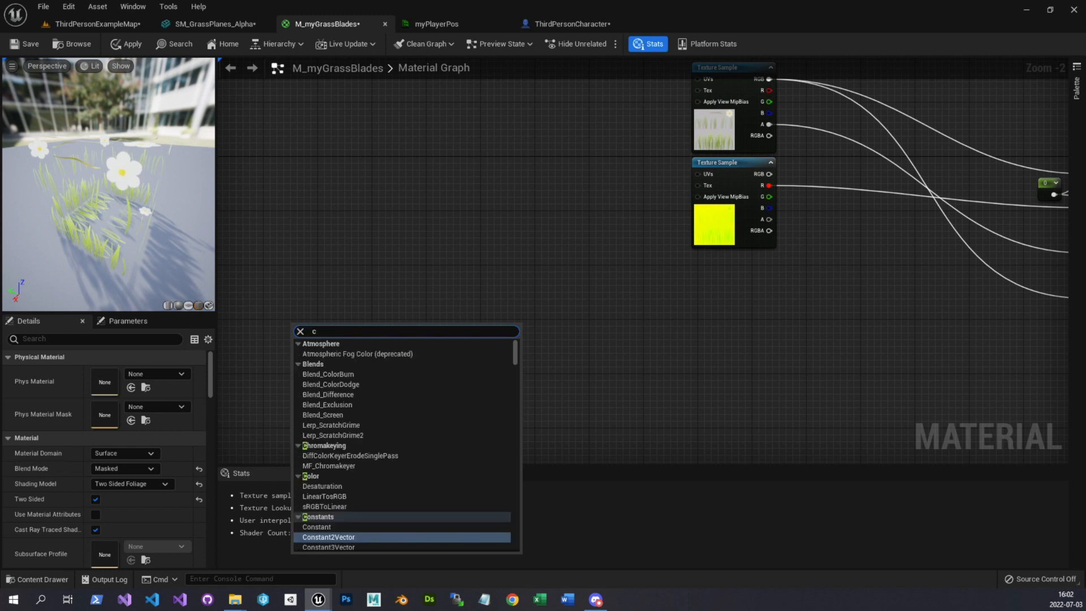
key(Return)
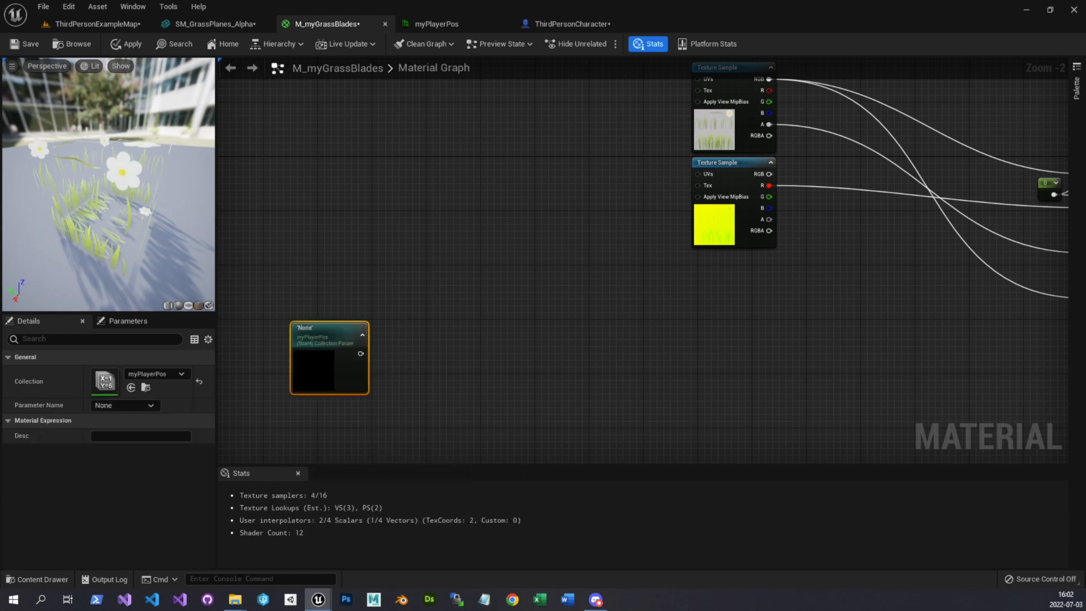
Set the Collection Parameter node's Collection to myPlayerPos and its Parameter Name to playerPos, and shift the node slightly
click(157, 374)
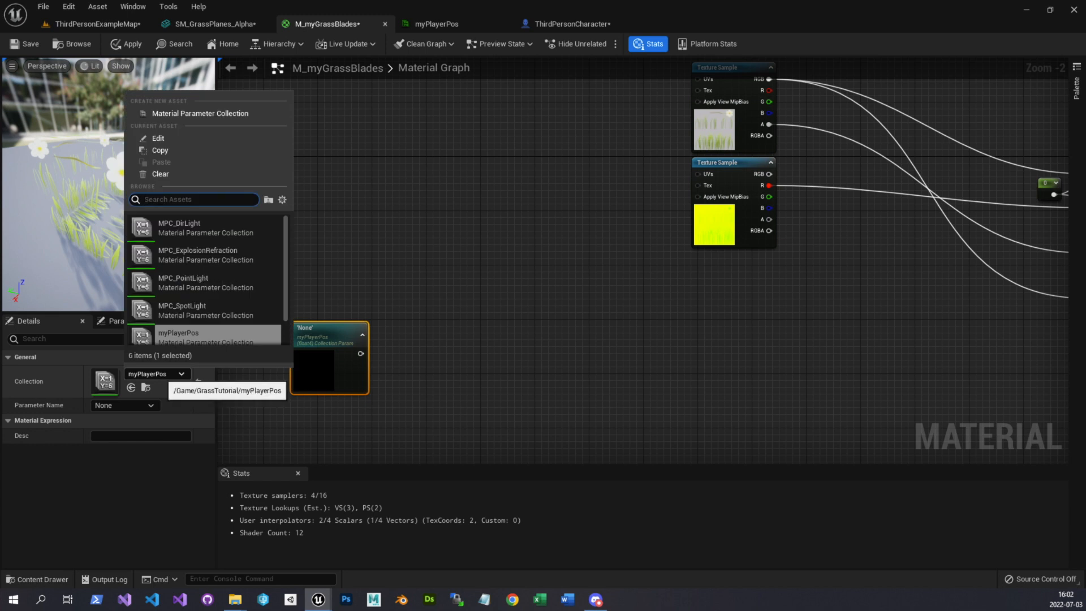
text(play)
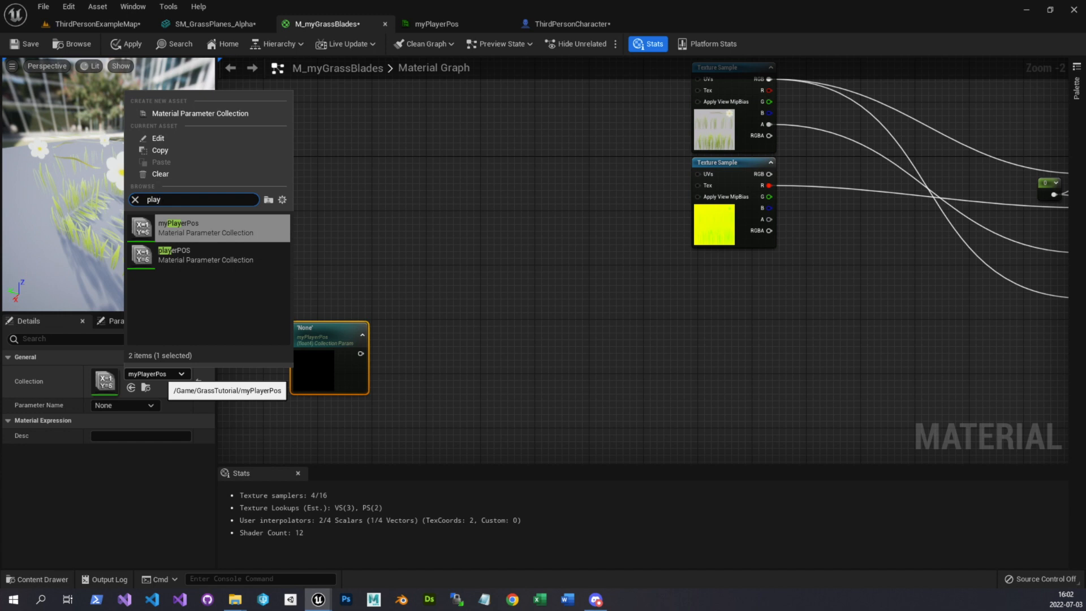
key(Return)
click(125, 405)
click(111, 417)
right_drag(324, 338, 338, 340)
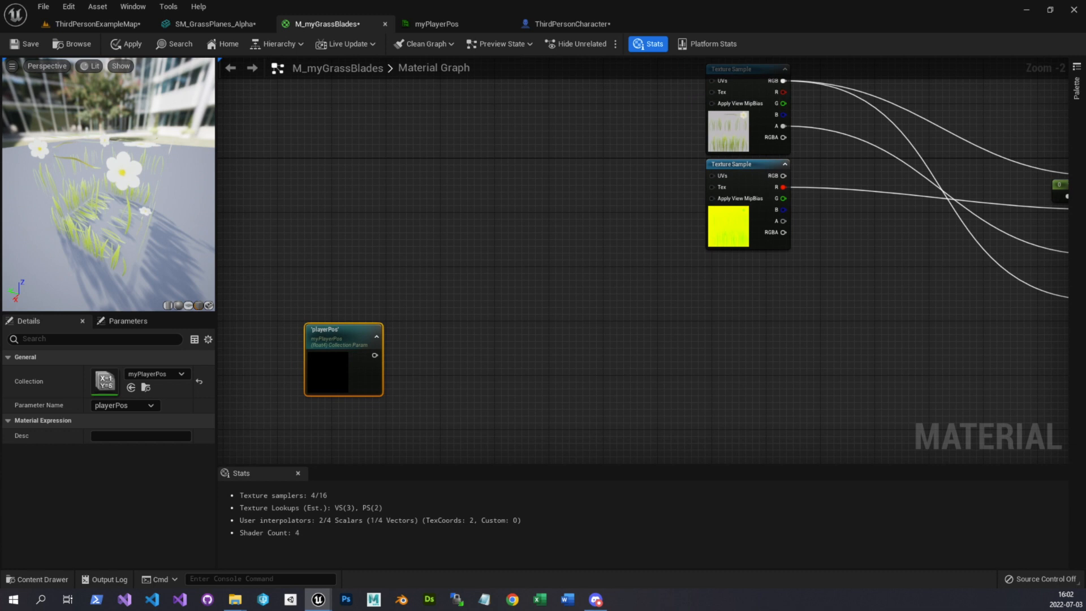
mouse_move(335, 344)
mouse_down()
mouse_move(318, 336)
mouse_move(354, 340)
mouse_move(326, 339)
mouse_up()
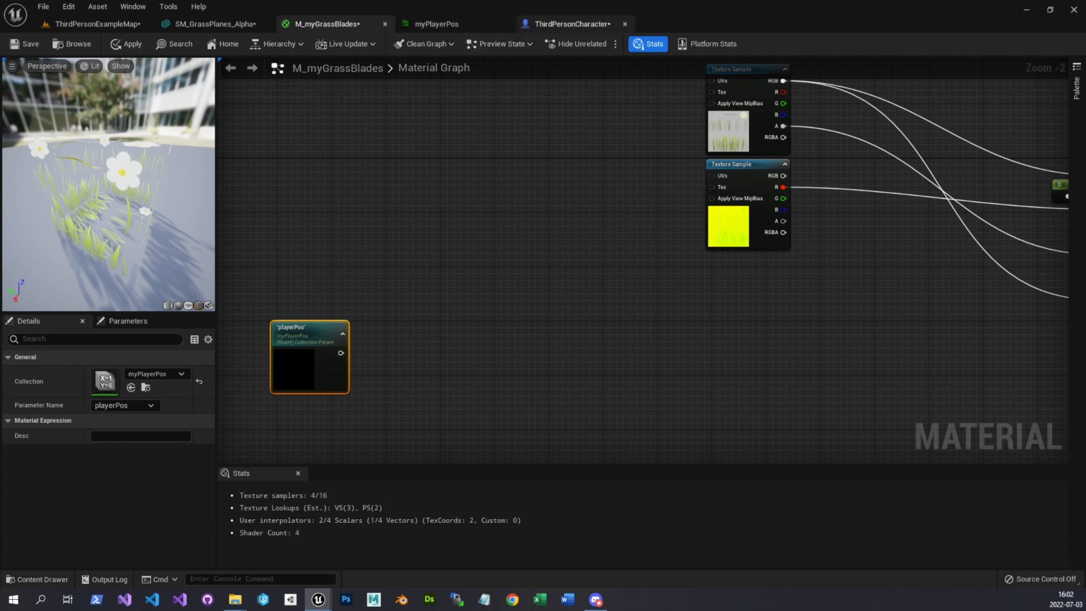
click(572, 24)
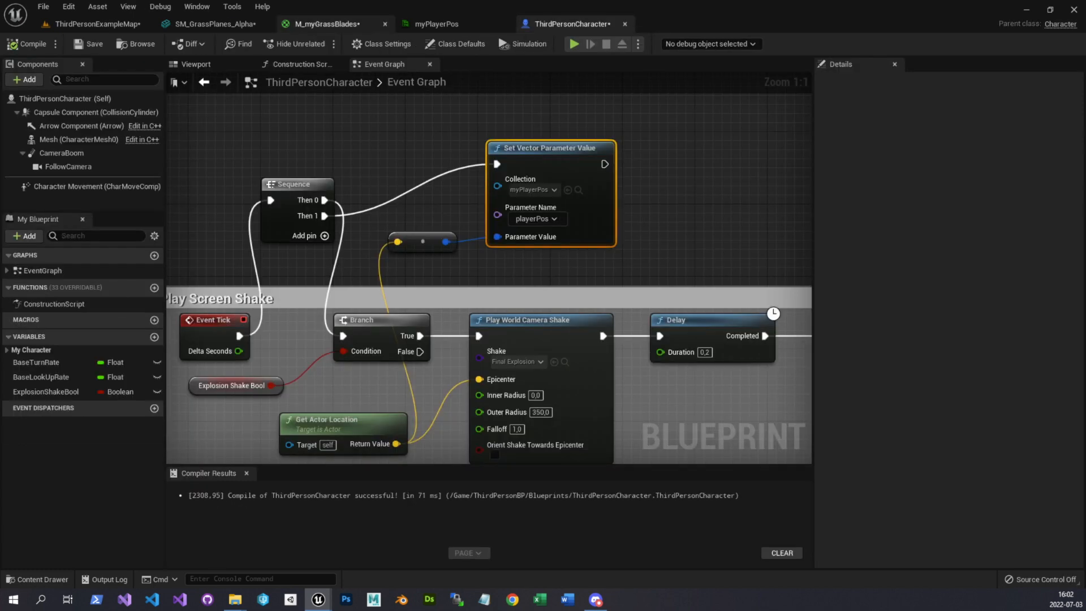
click(327, 24)
mouse_move(318, 322)
mouse_down()
mouse_move(312, 328)
mouse_move(306, 315)
mouse_move(318, 286)
mouse_move(319, 343)
mouse_move(312, 335)
mouse_up()
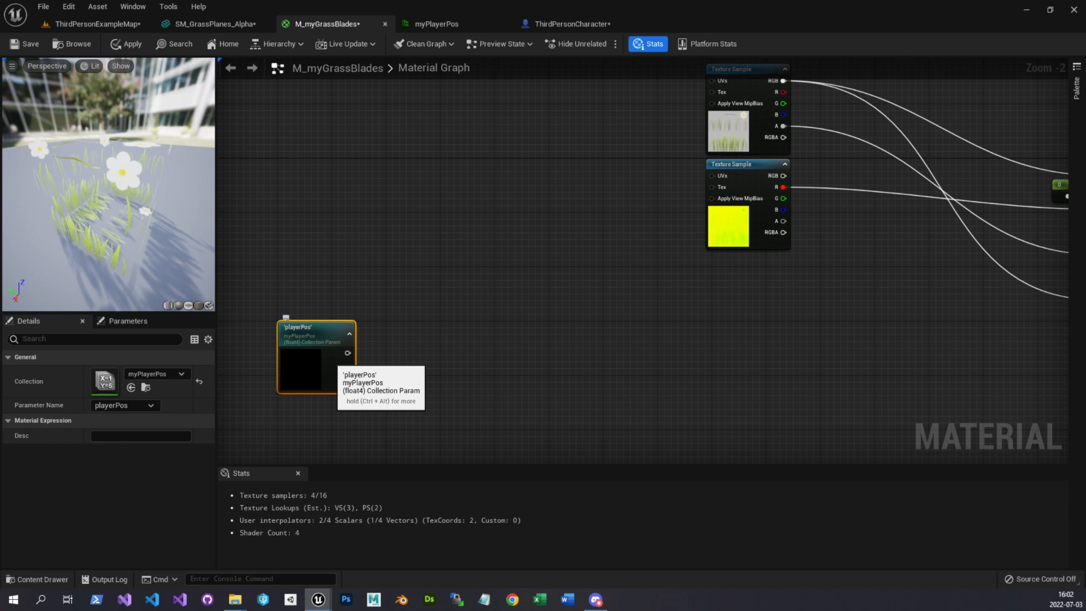
Add a WorldPosition node directly above the playerPos node in the grass material graph
mouse_move(452, 332)
right_down()
mouse_move(443, 305)
mouse_move(456, 315)
right_up()
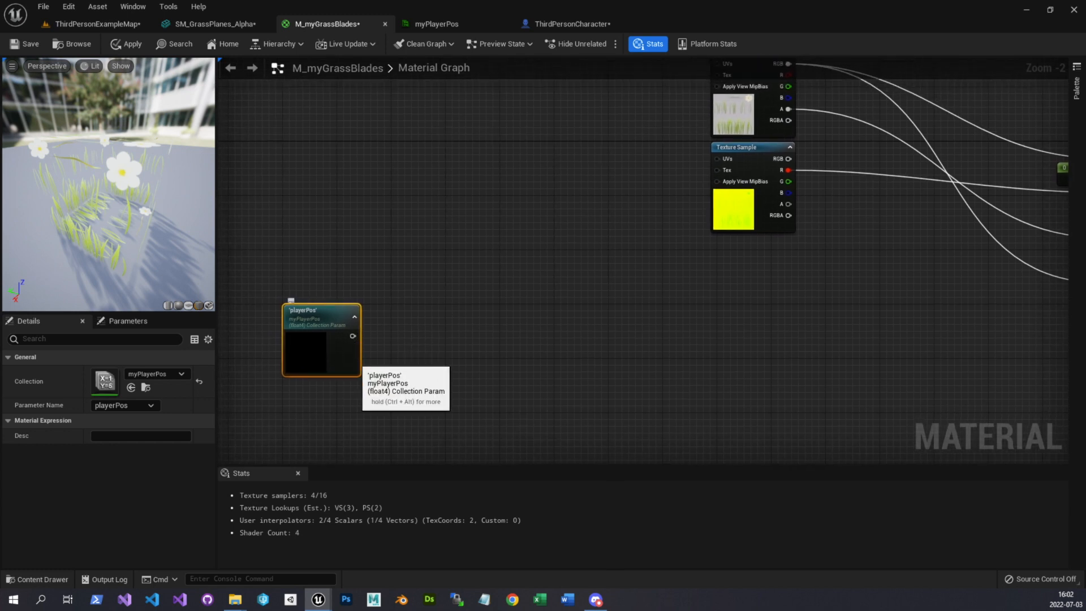
scroll(393, 300, up, 2)
right_drag(368, 317, 458, 322)
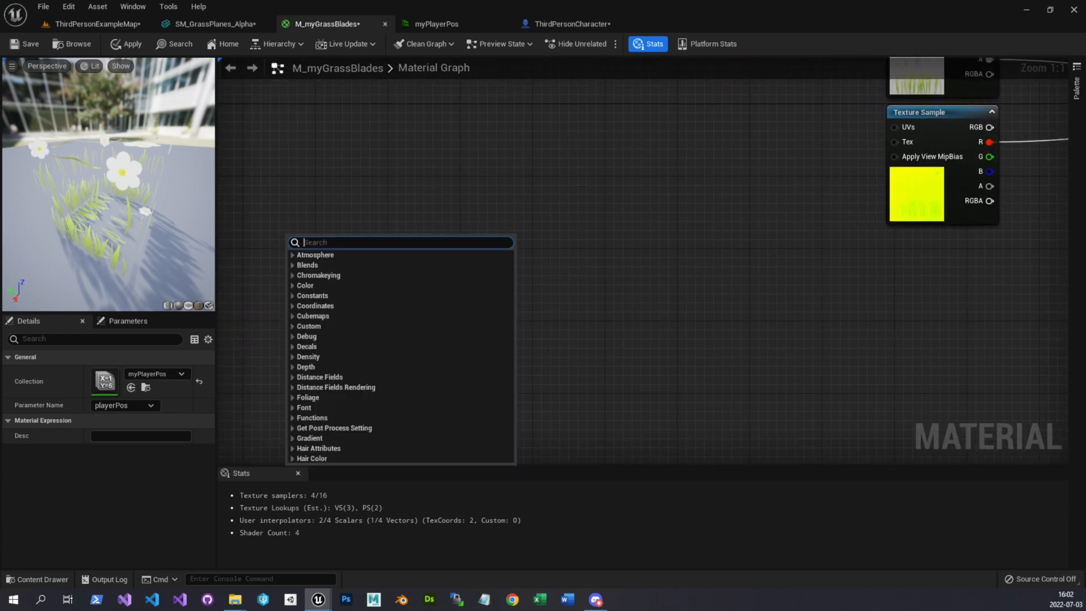
click(380, 255)
scroll(381, 254, down, 1)
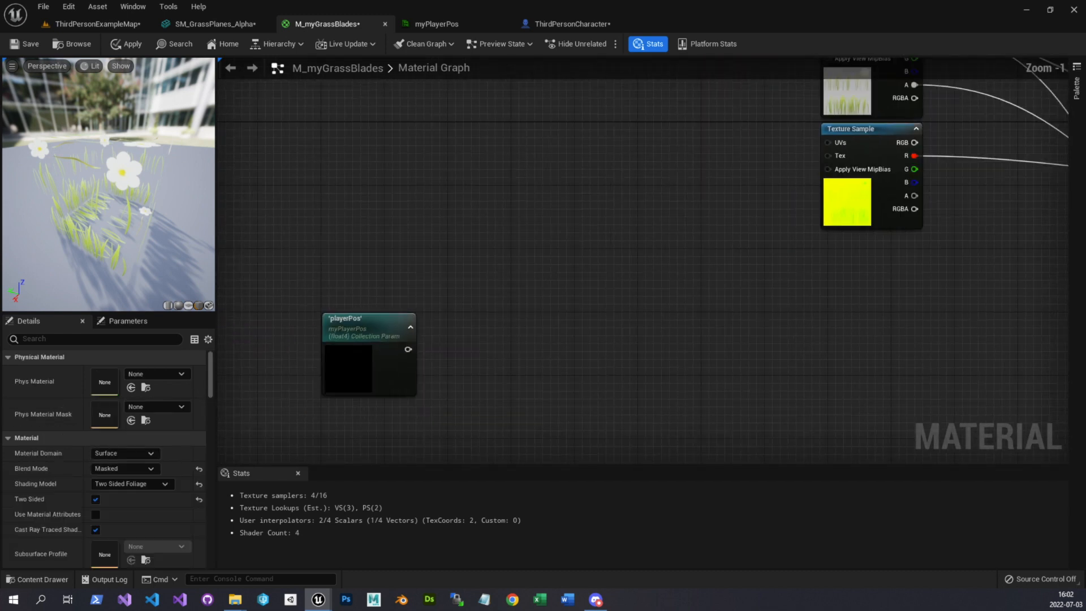
right_click(342, 249)
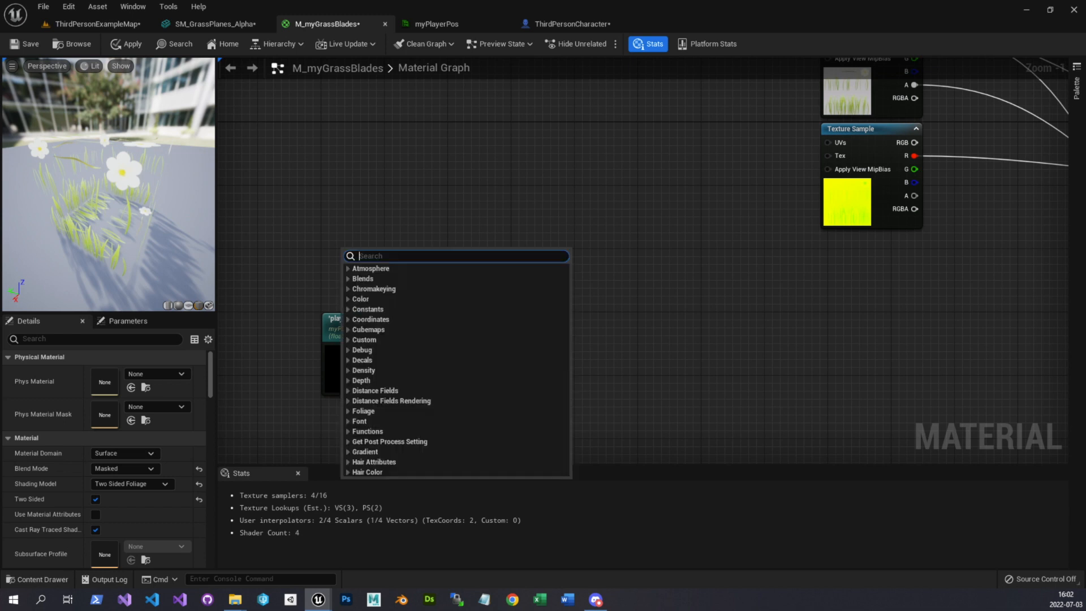
text(abs)
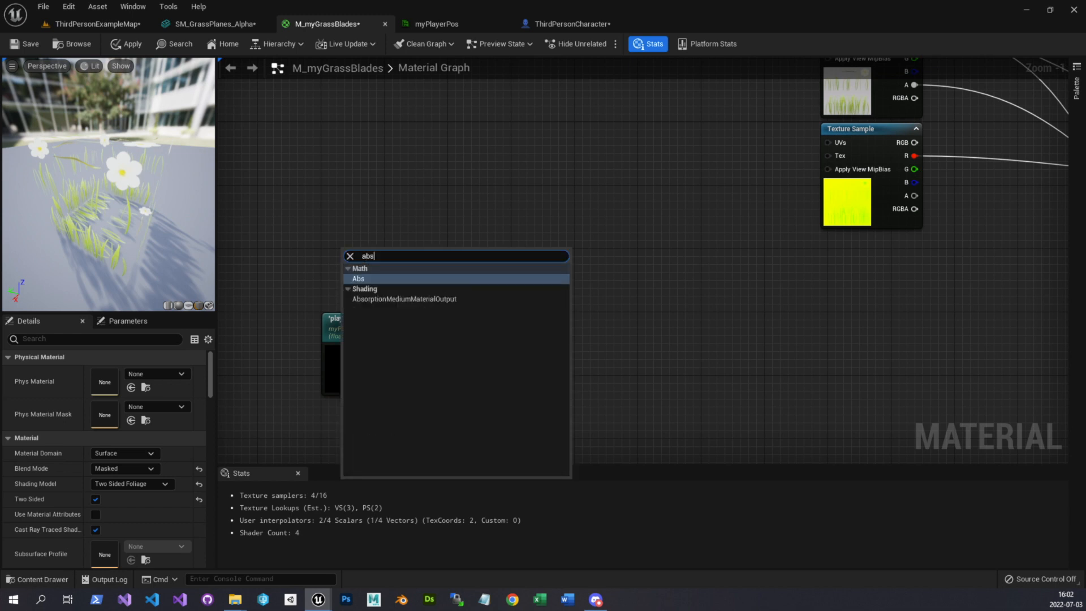
key(BackSpace)
key(BackSpace)
key(BackSpace)
text(world)
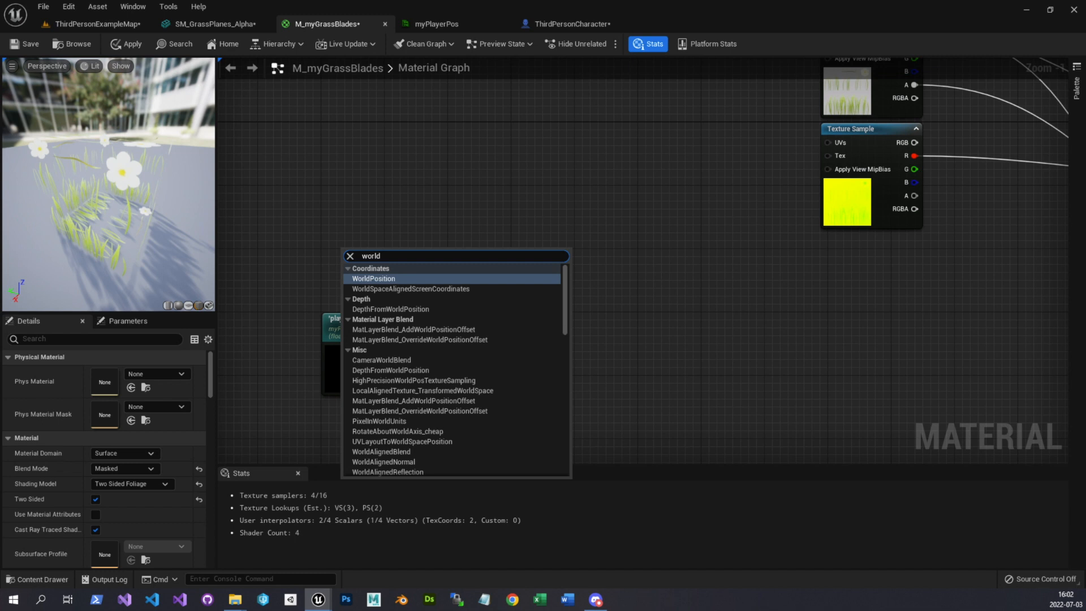
key(Return)
drag(383, 255, 354, 256)
right_drag(430, 283, 337, 261)
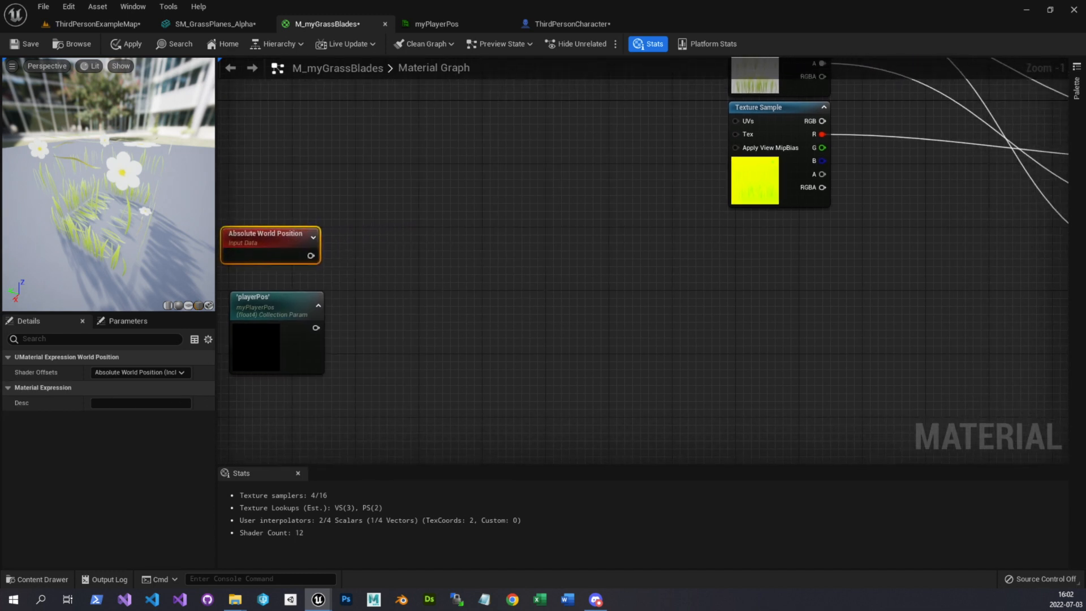
Connect playerPos to a new ComponentMask node with R, G and B enabled, and line the mask up beside it
drag(289, 308, 369, 356)
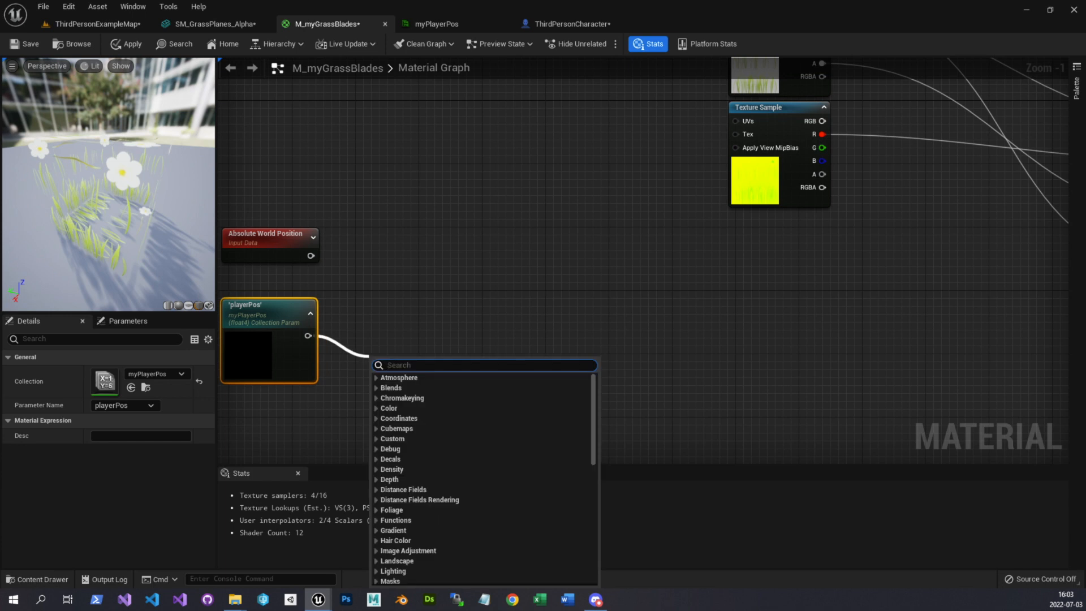
text(mask)
scroll(413, 520, down, 5)
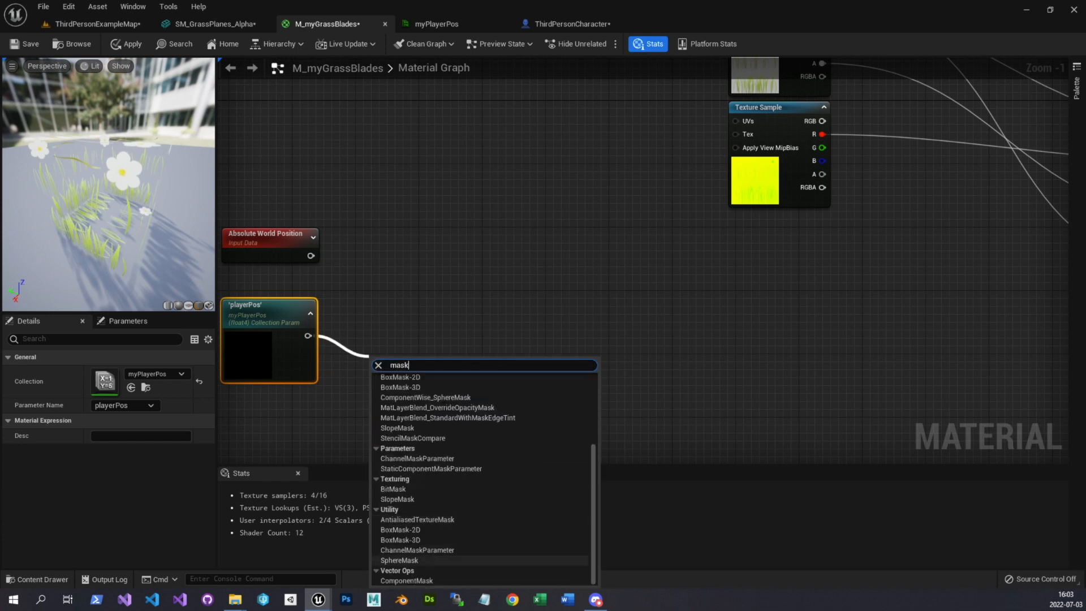
click(413, 581)
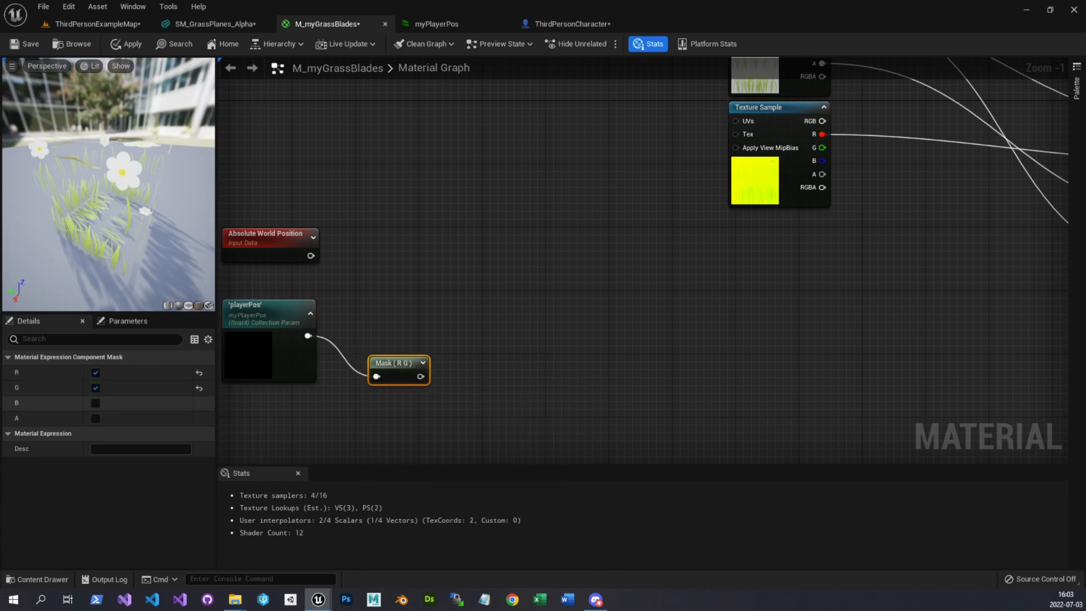
click(96, 403)
drag(272, 234, 264, 233)
drag(278, 314, 270, 314)
drag(410, 363, 368, 320)
click(275, 310)
click(390, 281)
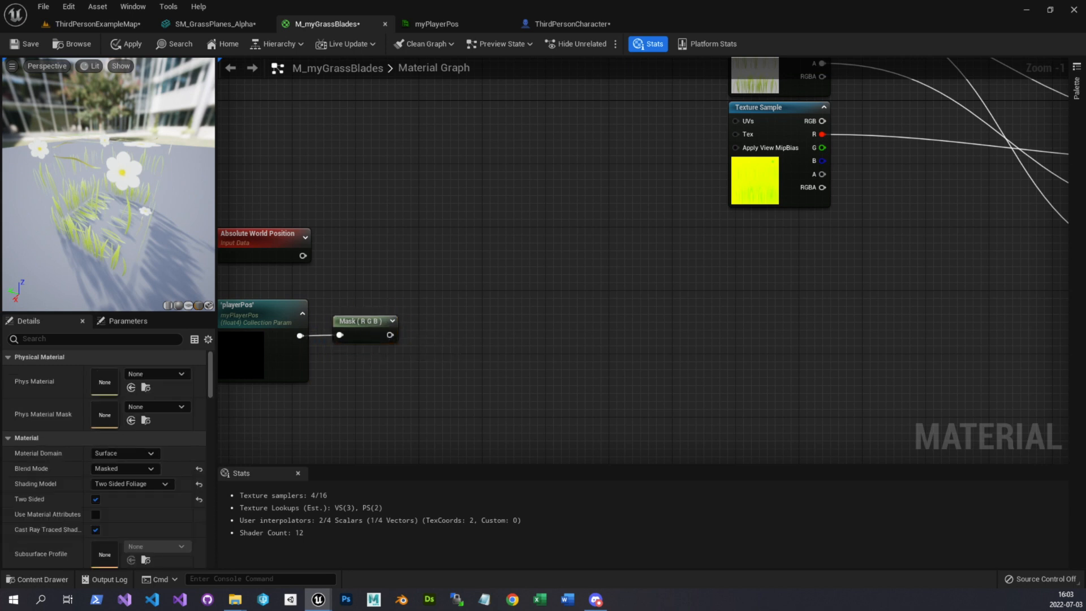
Add a Subtract node beside Absolute World Position, with the world position in A and the masked playerPos in B
drag(303, 256, 372, 264)
text(sub)
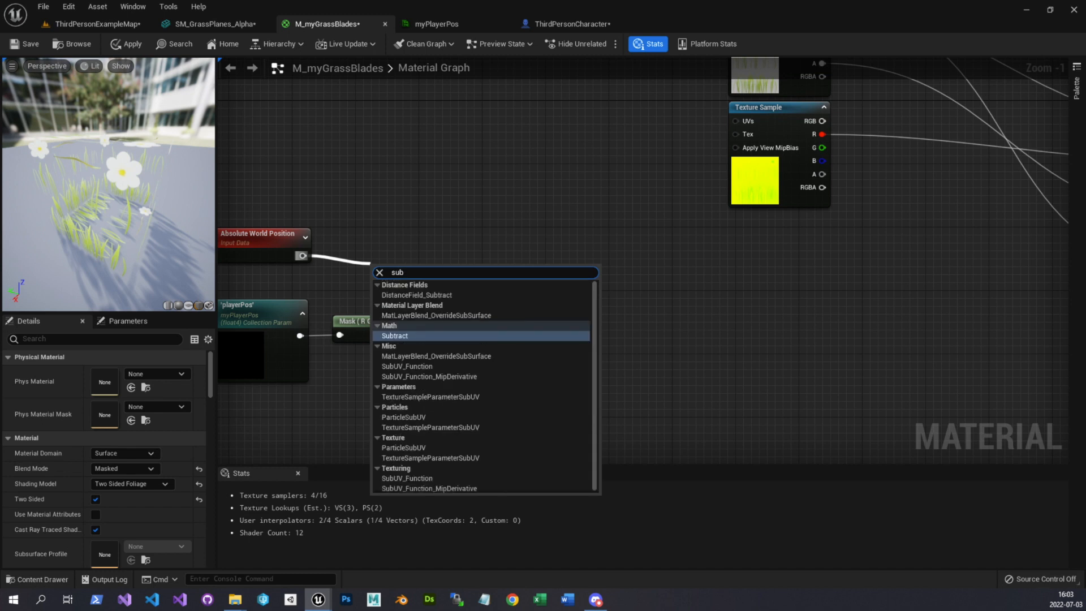
key(Return)
drag(390, 335, 378, 297)
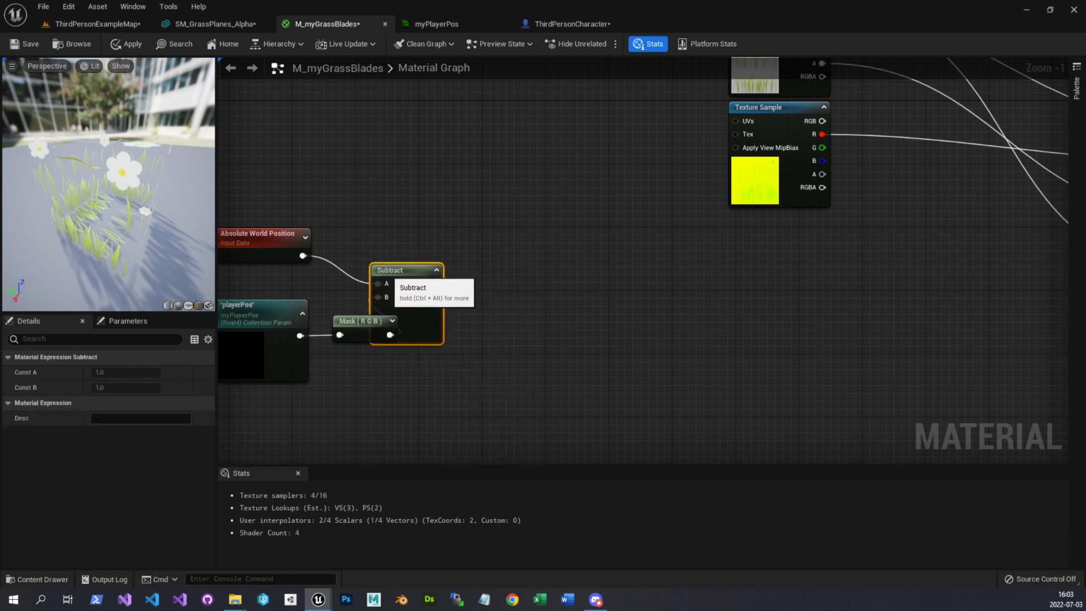
click(413, 270)
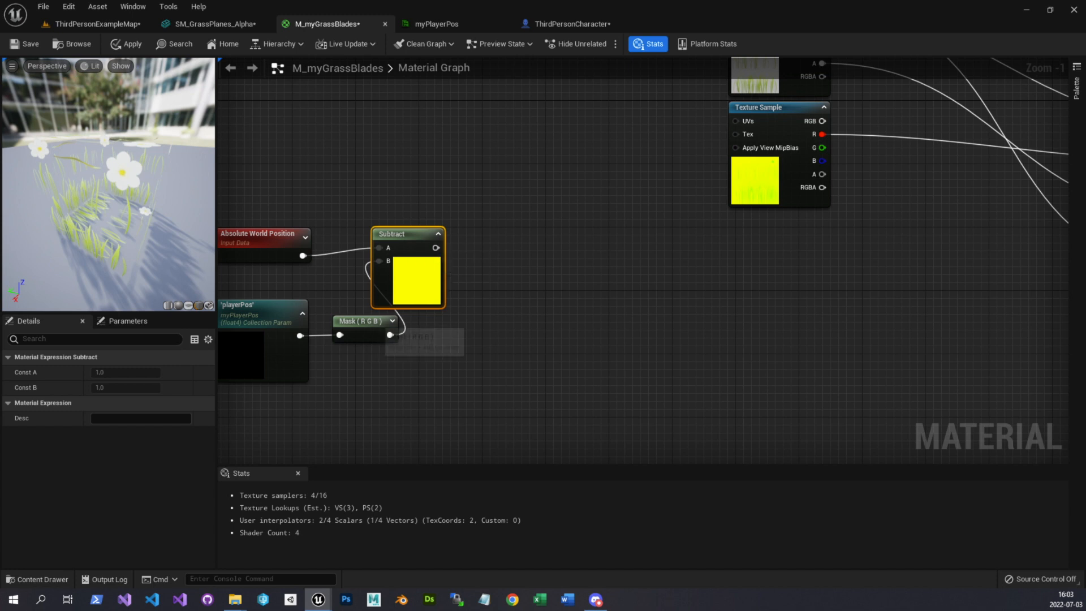
Move the RGB Mask node slightly lower and line the Subtract node up with Absolute World Position
drag(365, 321, 357, 345)
drag(410, 235, 409, 243)
right_drag(571, 293, 512, 275)
scroll(512, 275, down, 3)
drag(461, 346, 272, 305)
right_drag(430, 311, 394, 311)
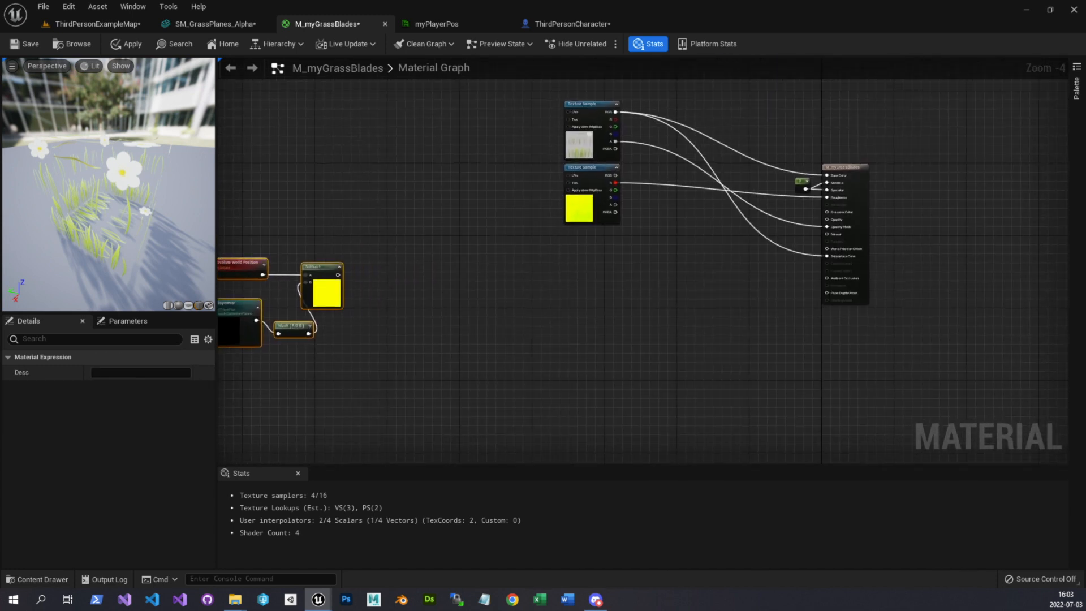
Feed the Subtract output into the Vector 3 input of a new VectorLength node placed level beside it
scroll(373, 308, up, 2)
drag(317, 255, 358, 262)
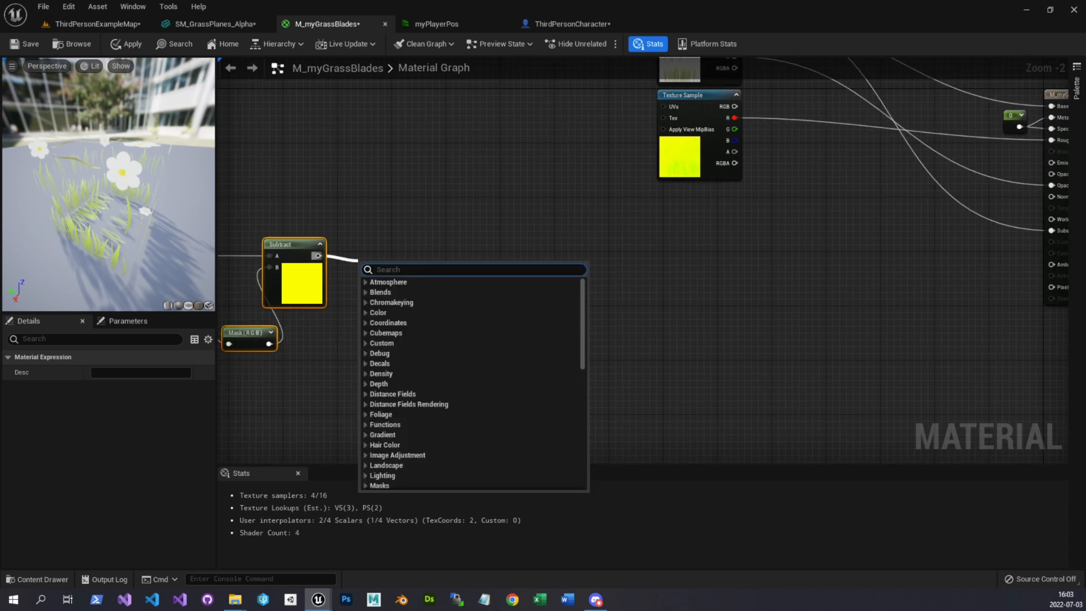
text(lengtjh)
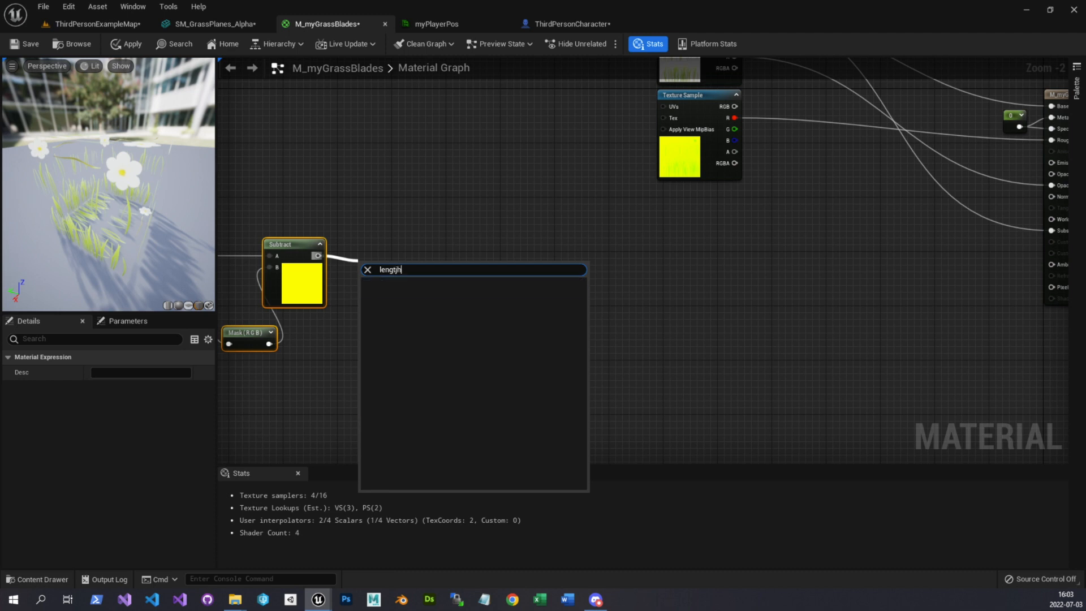
key(BackSpace)
text(h)
key(Return)
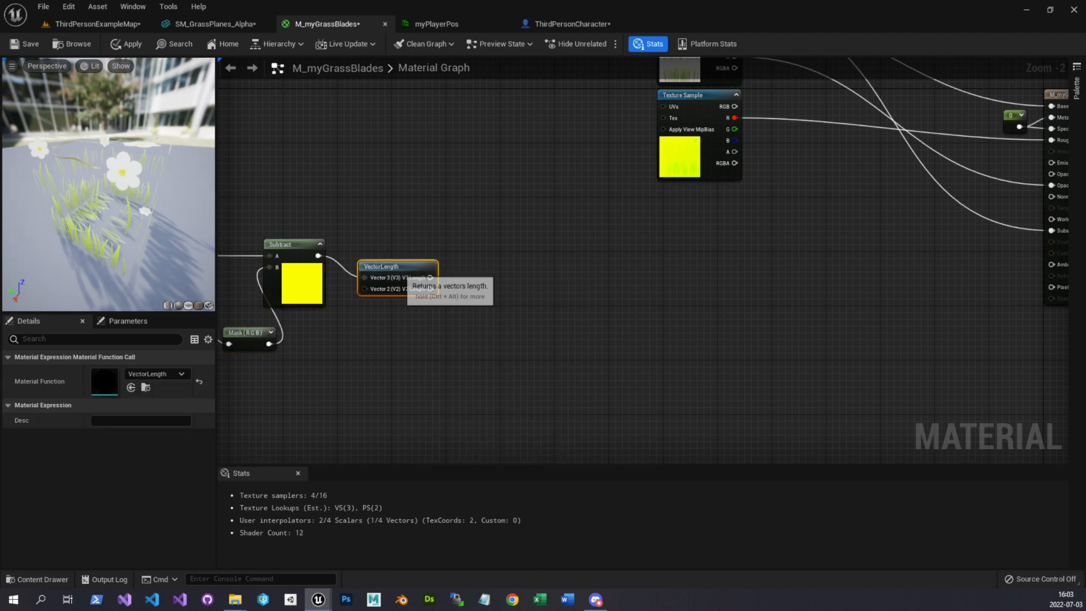
scroll(433, 280, up, 1)
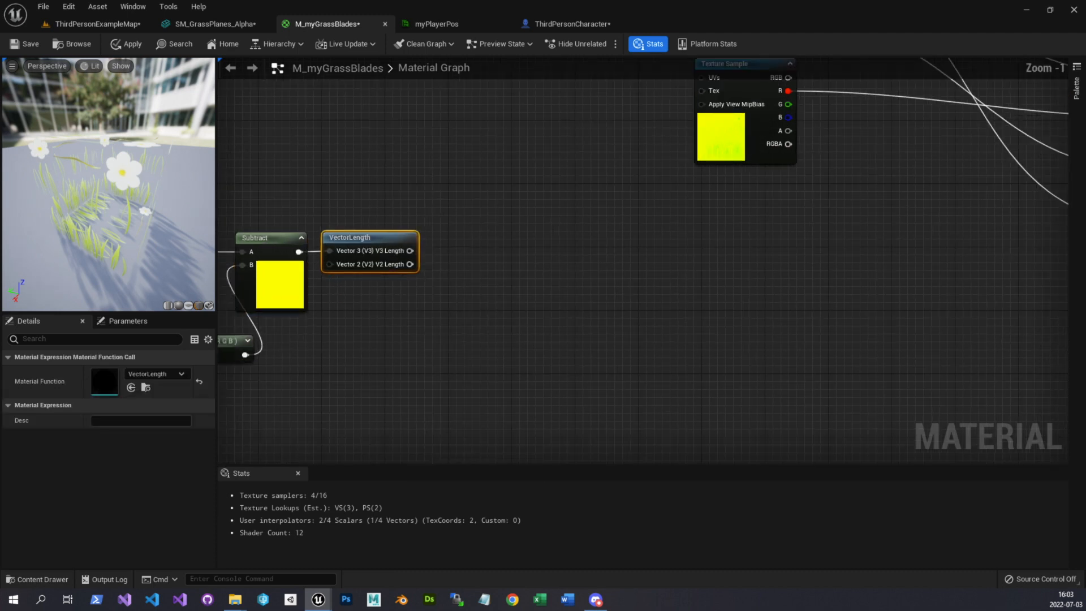
Connect the V3 Length output to input A of a new Divide node and line it up with VectorLength
right_drag(455, 281, 391, 283)
drag(317, 240, 418, 255)
text(divi)
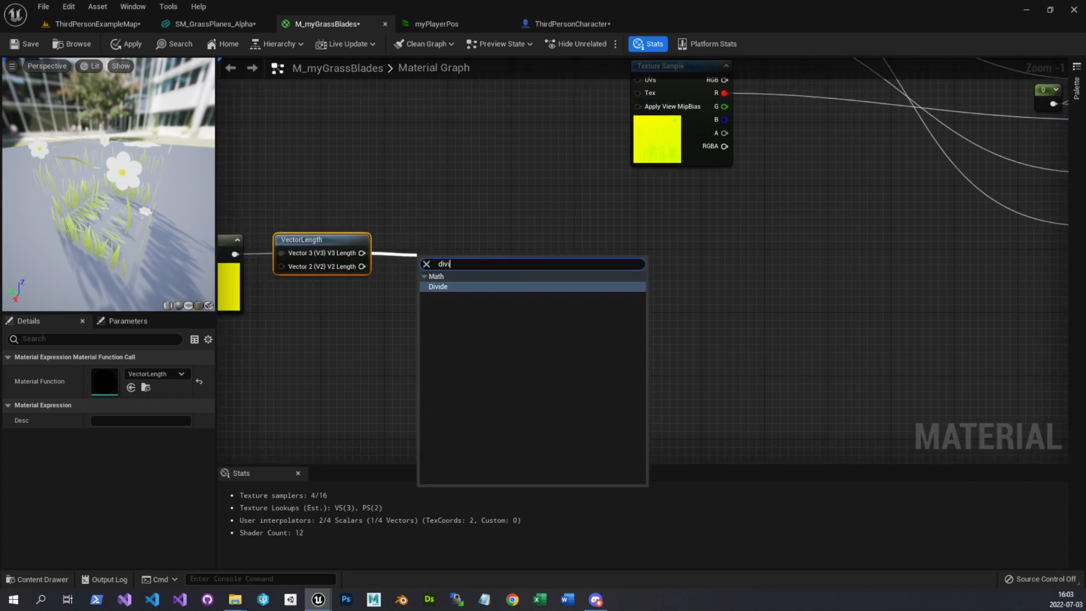
key(Return)
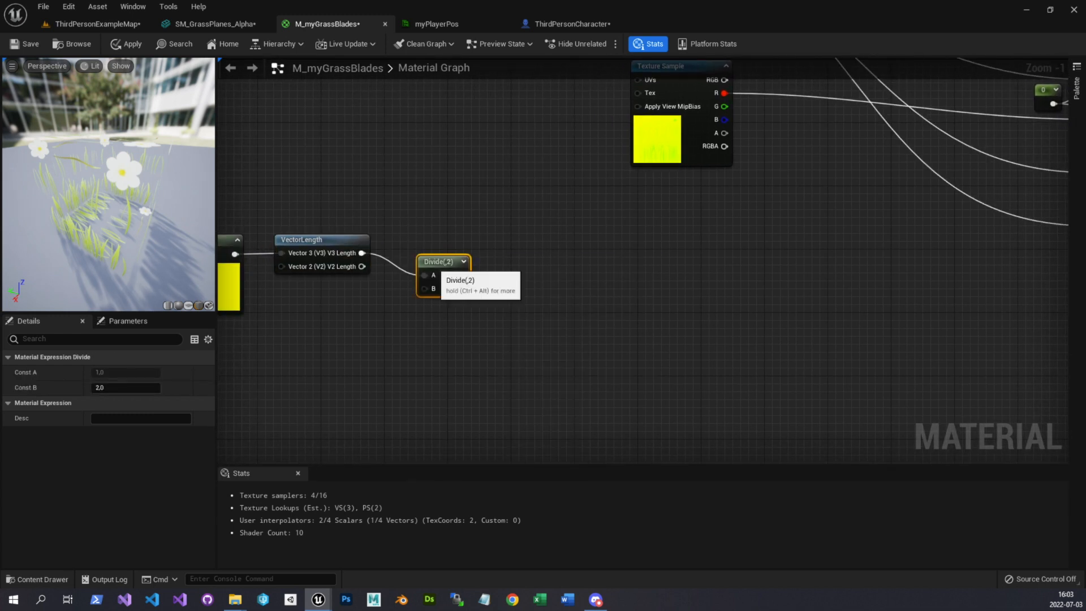
drag(443, 271, 458, 249)
Create a scalar parameter named AffectRadius below VectorLength and connect it to the Divide node's B input
right_click(334, 326)
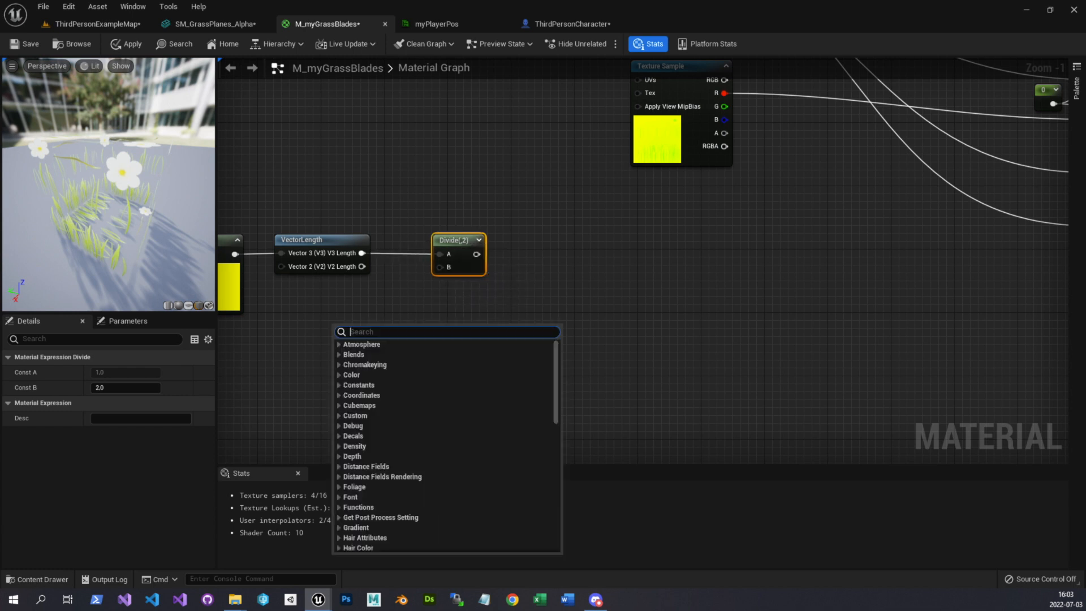
key(s)
click(314, 319)
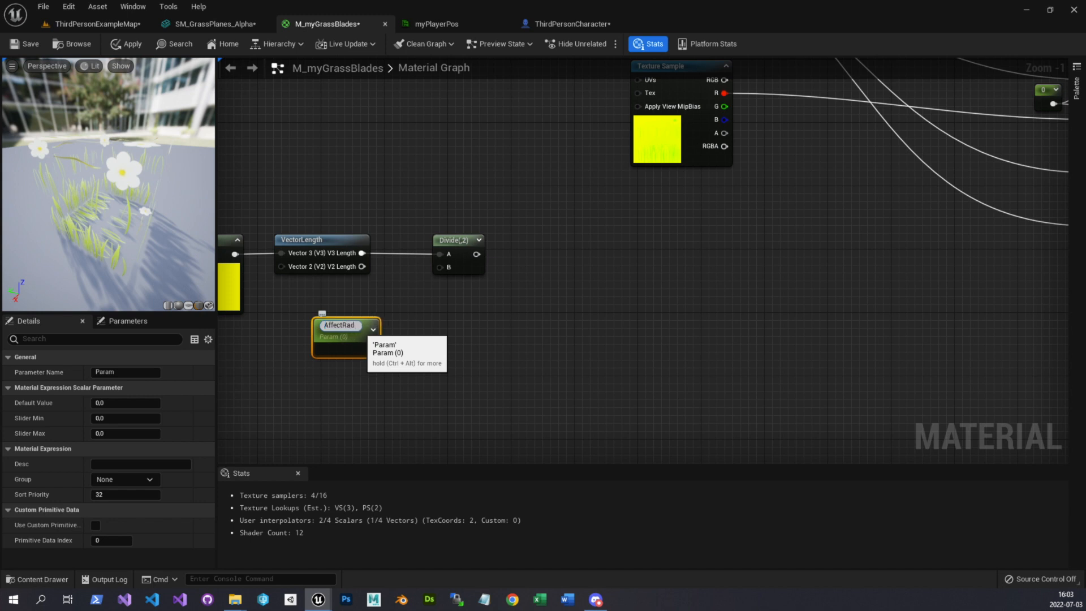
text(AffectRadius)
key(Return)
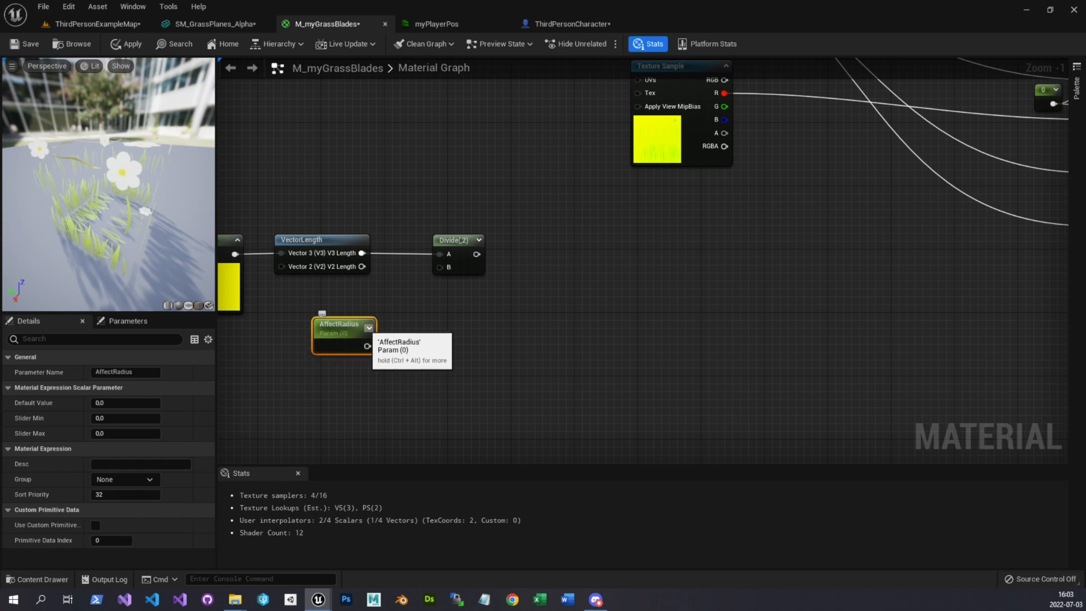
drag(366, 346, 440, 267)
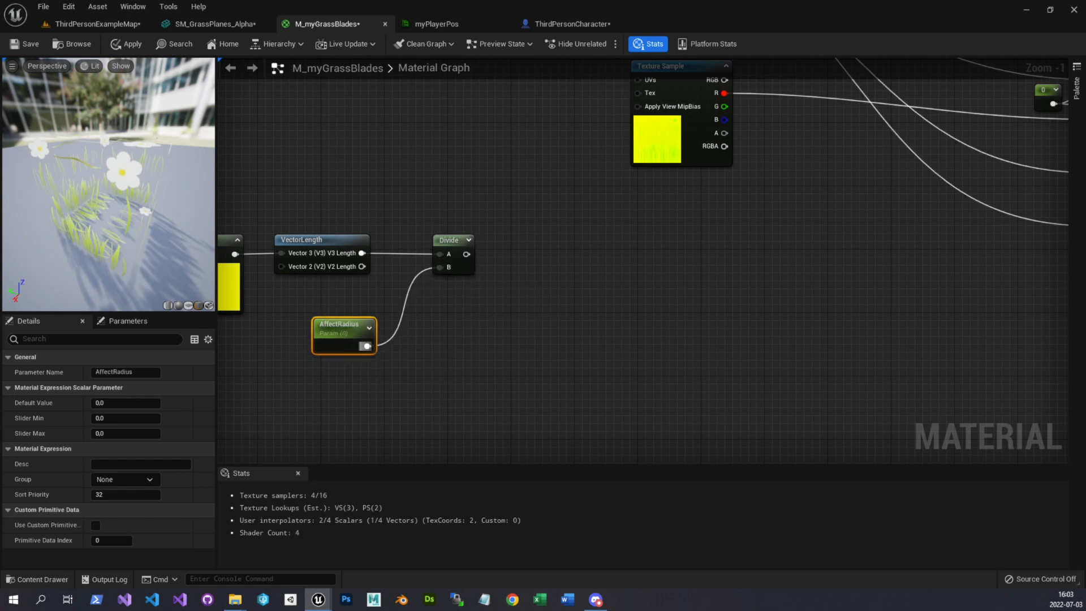
drag(346, 325, 338, 304)
right_drag(675, 69, 828, 79)
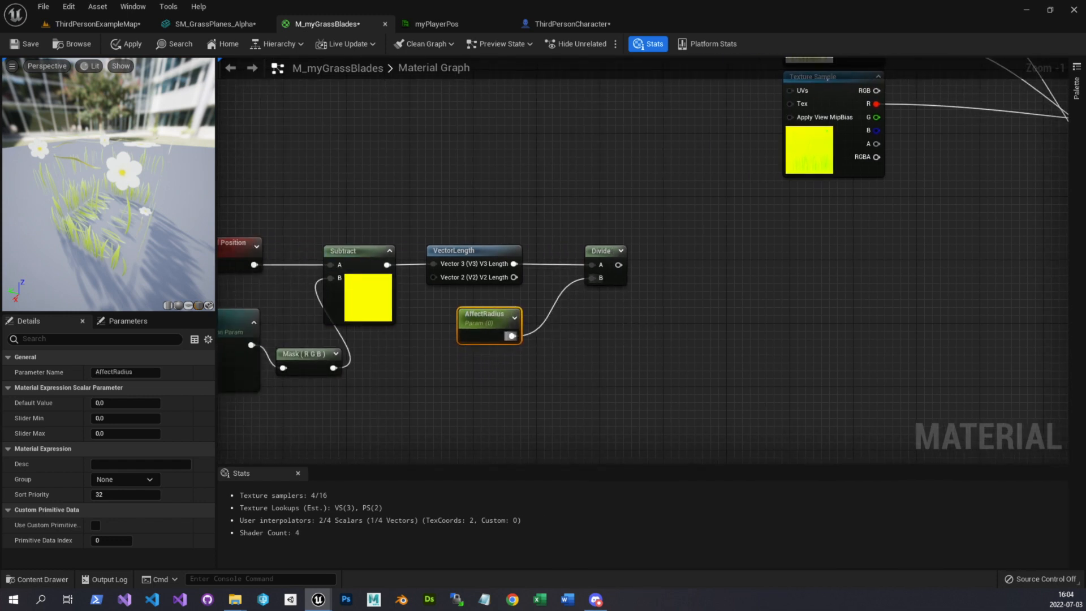
Set the AffectRadius parameter's Default Value to 80
click(602, 259)
scroll(820, 249, down, 1)
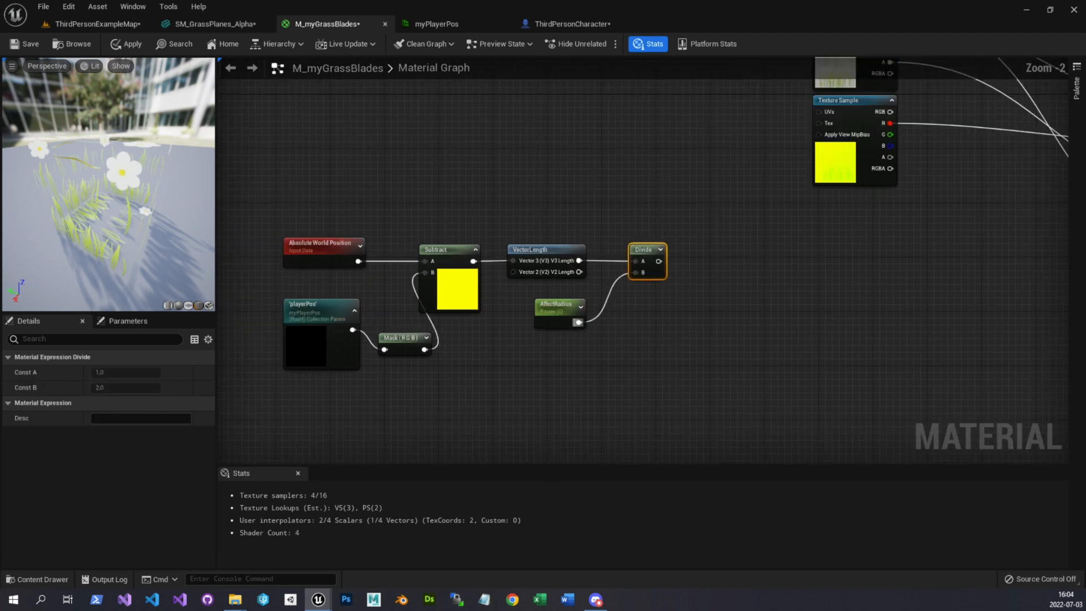
click(569, 321)
right_drag(568, 320, 508, 323)
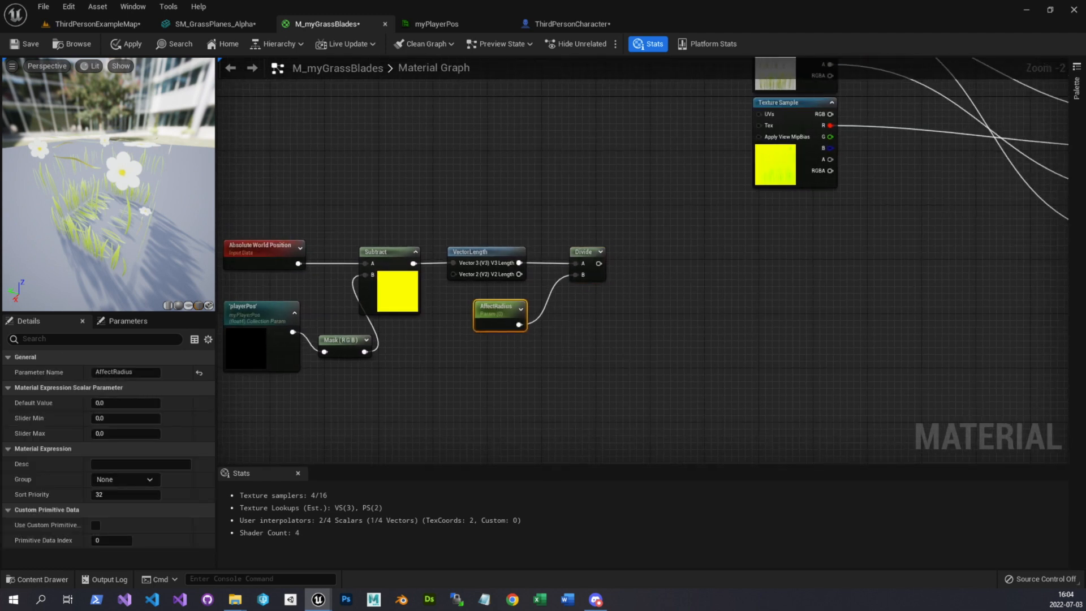
click(101, 403)
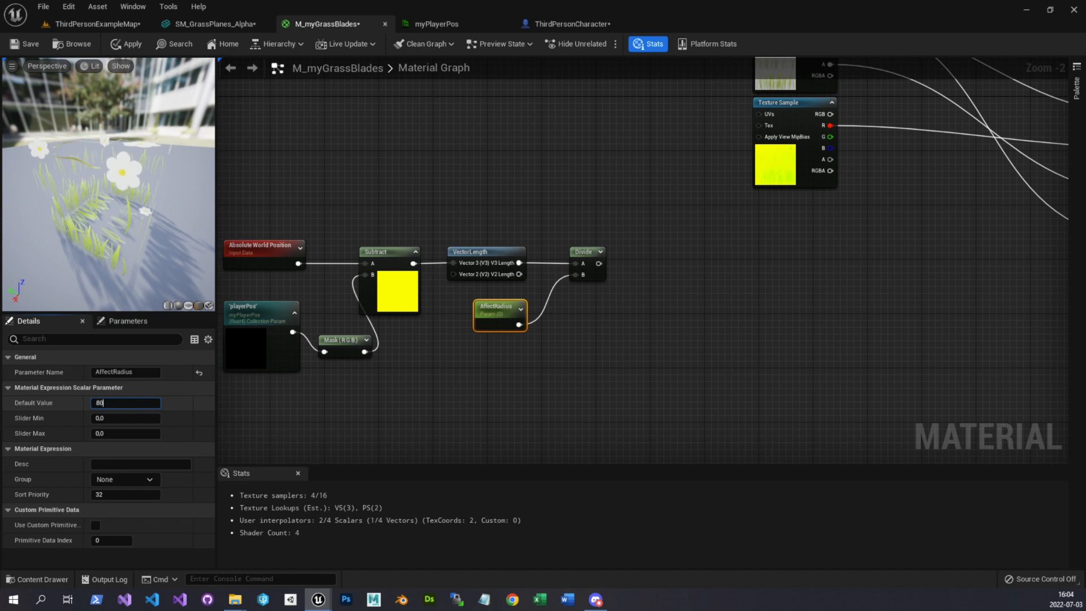
Connect the Divide output to the Base of a new Power node and line it up with Divide
right_drag(645, 315, 526, 319)
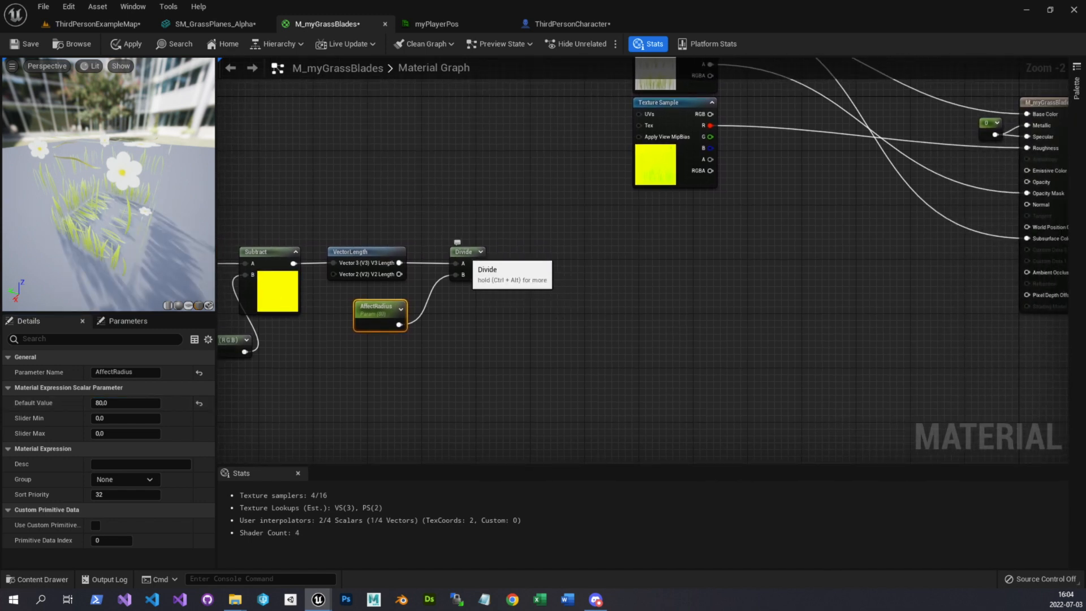
click(464, 253)
right_drag(540, 291, 475, 291)
drag(407, 263, 439, 270)
text(pow)
key(Return)
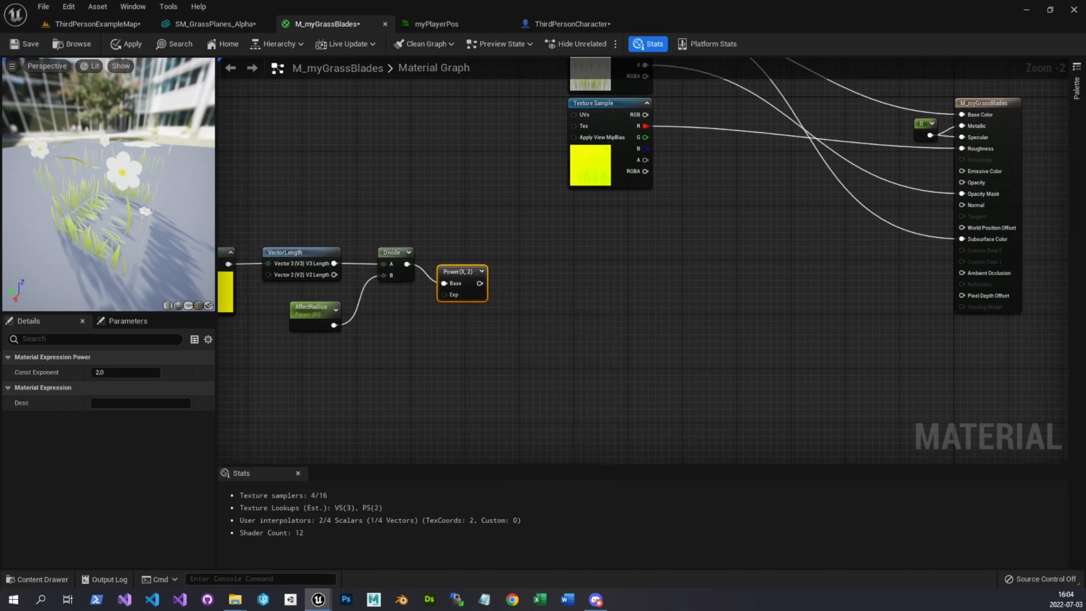
drag(458, 271, 473, 253)
Set the Power node's Const Exponent to 1 and move the node closer to Divide
click(126, 373)
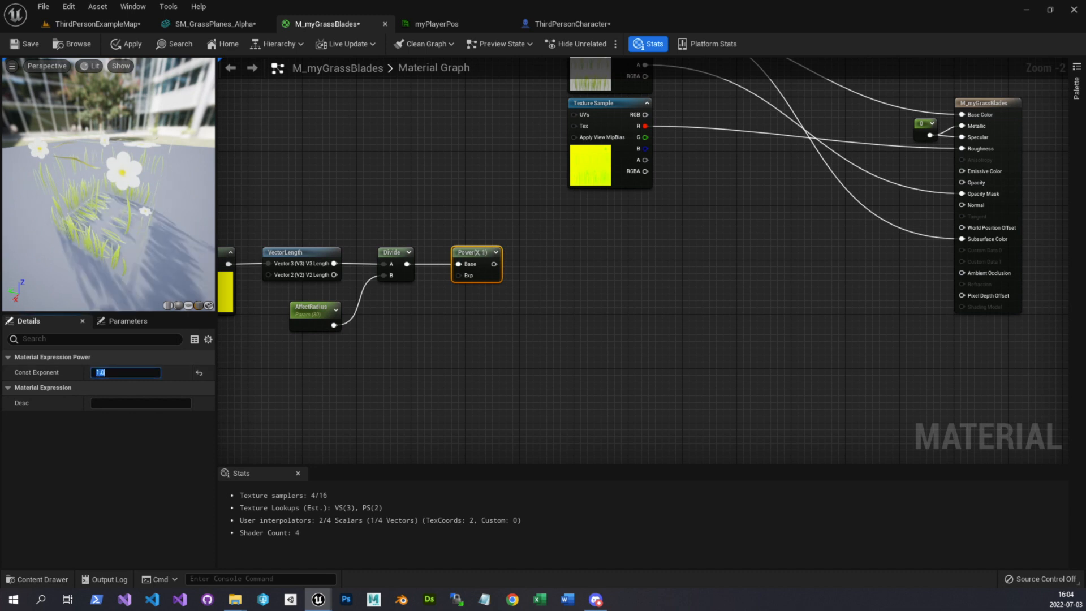
right_drag(503, 317, 440, 319)
drag(403, 256, 388, 256)
Add a Saturate node fed by the Power output, placed level beside it
right_drag(483, 296, 439, 311)
scroll(439, 310, up, 1)
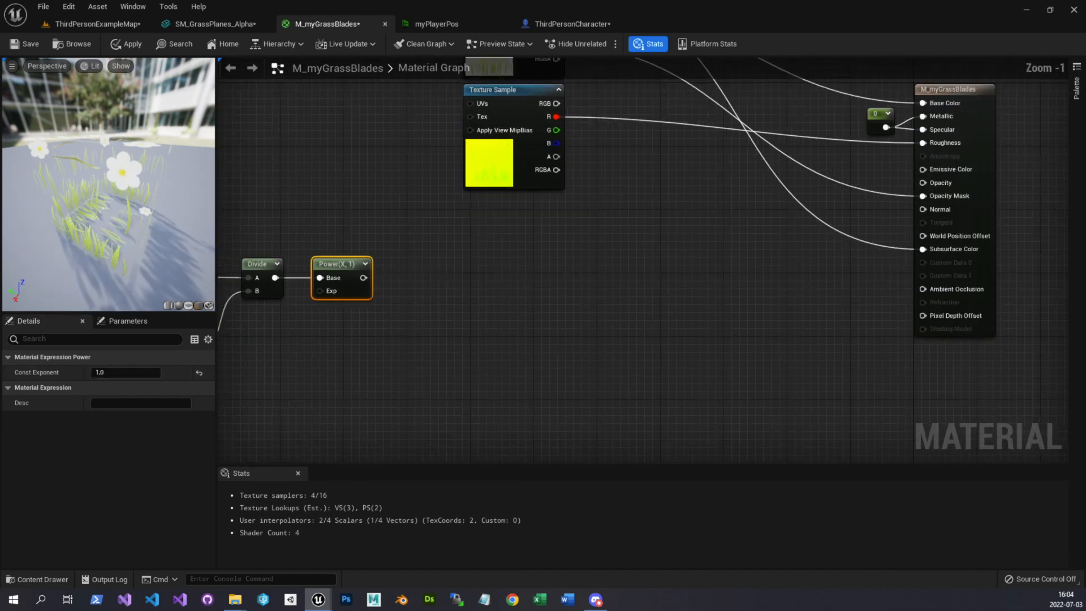
drag(364, 278, 423, 283)
text(sat)
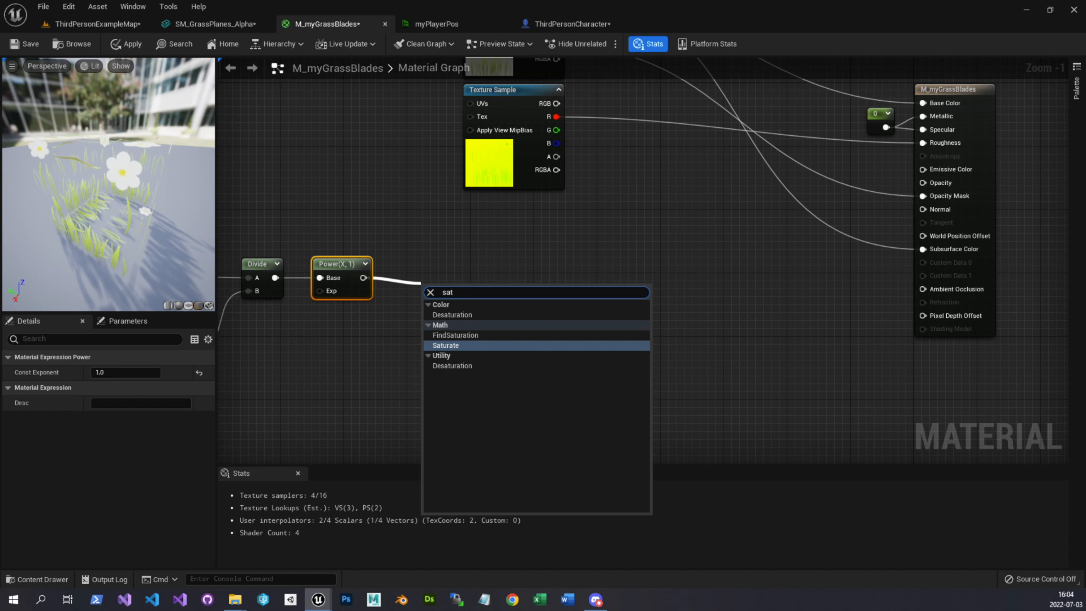
key(Return)
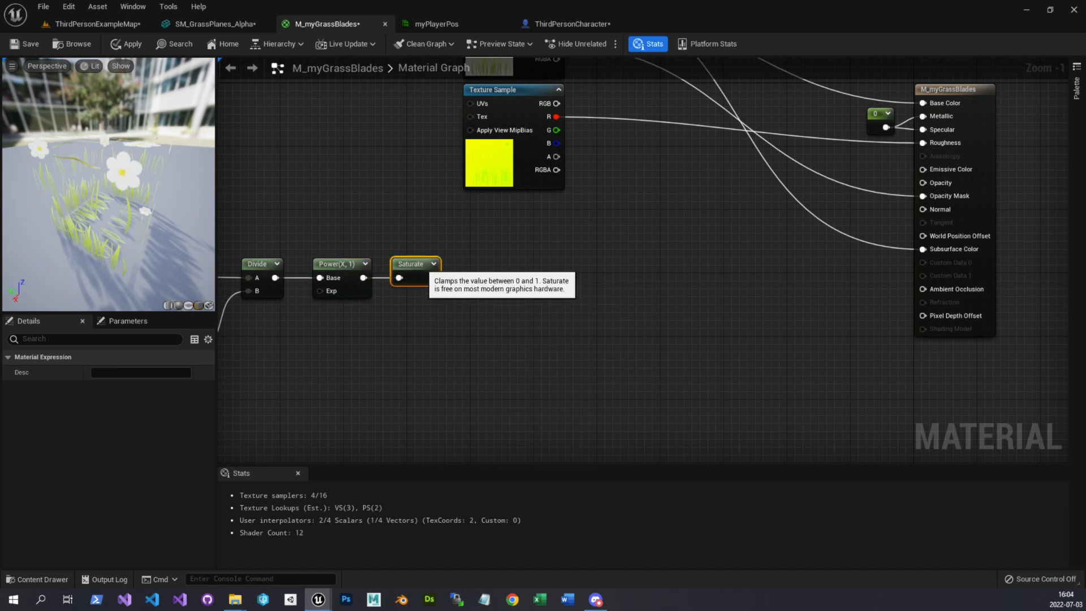
click(408, 252)
Move the player-distance node chain farther away from the material output to free space after Saturate
right_drag(409, 253, 479, 259)
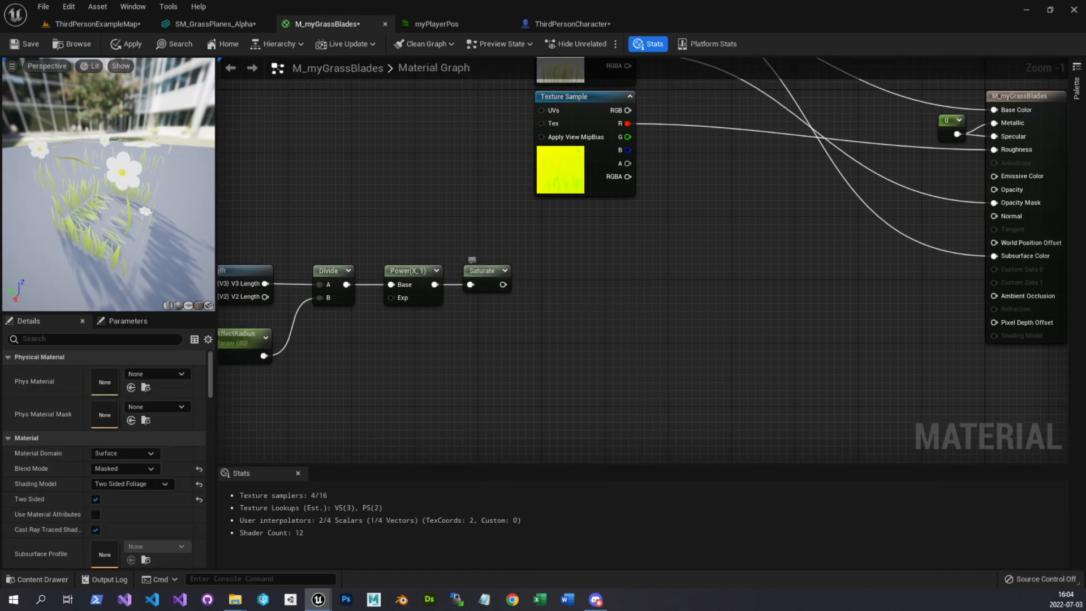
scroll(439, 303, down, 2)
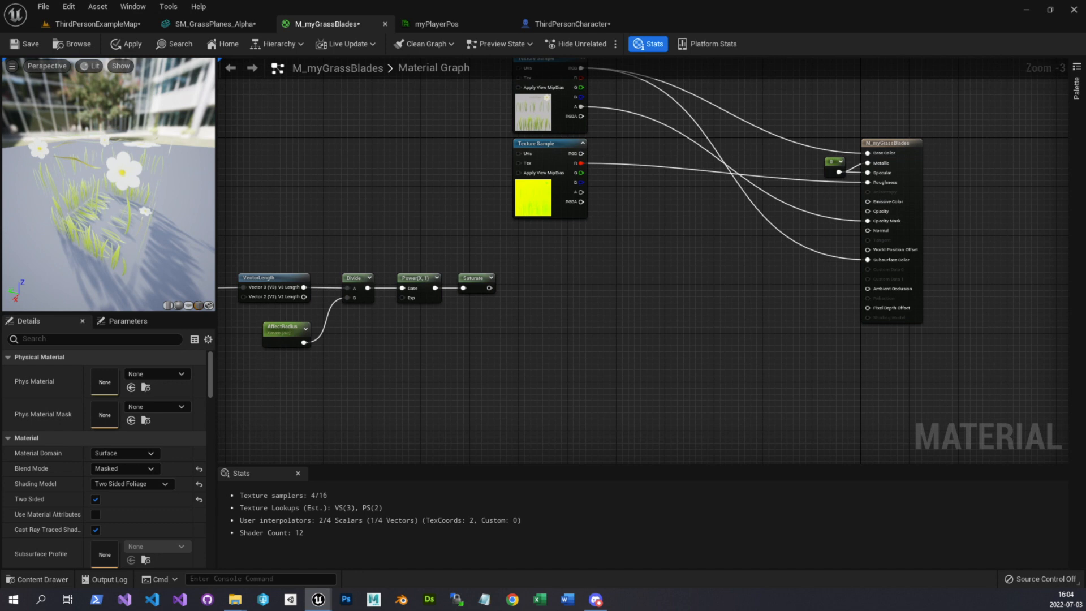
scroll(613, 308, down, 2)
drag(615, 293, 376, 348)
drag(484, 278, 404, 292)
Add a OneMinus (1-x) node fed by Saturate, line it up, and briefly check its preview
scroll(554, 328, up, 4)
right_drag(536, 297, 424, 306)
scroll(430, 308, up, 1)
drag(366, 258, 420, 270)
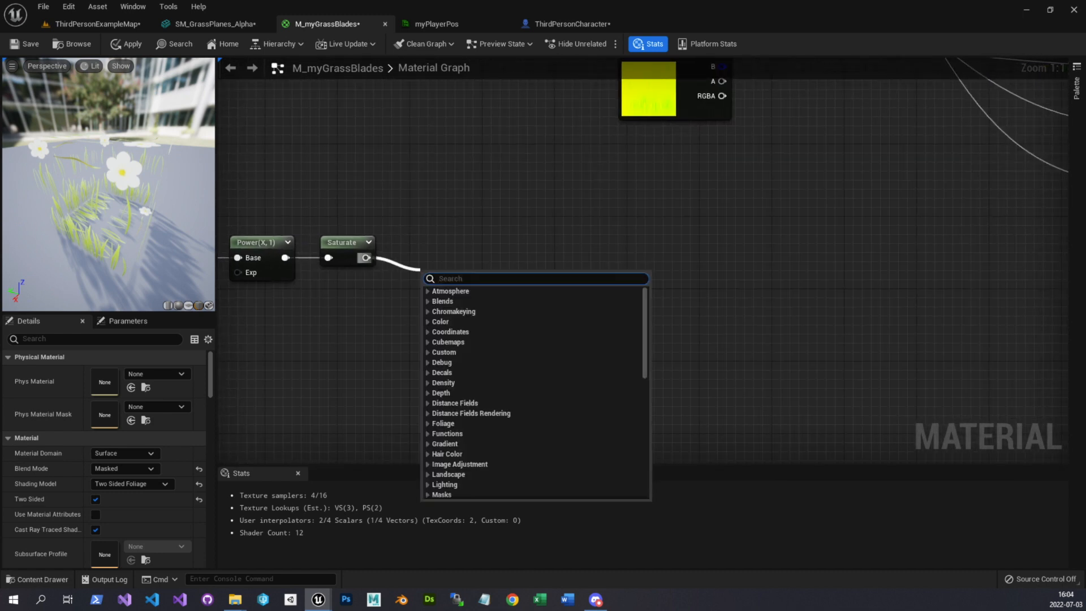
text(one)
key(Return)
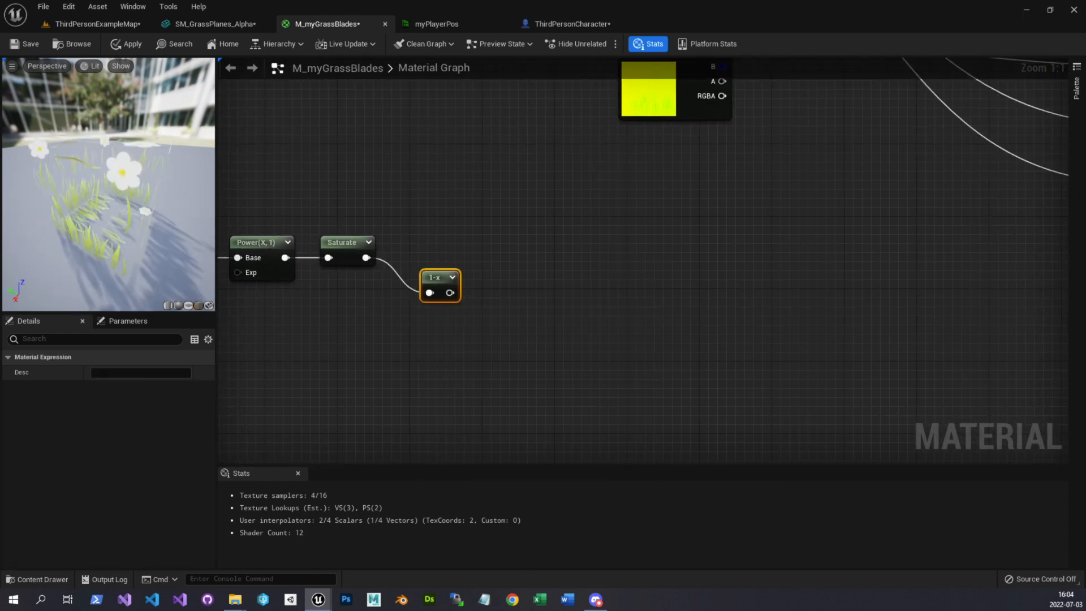
drag(441, 277, 422, 242)
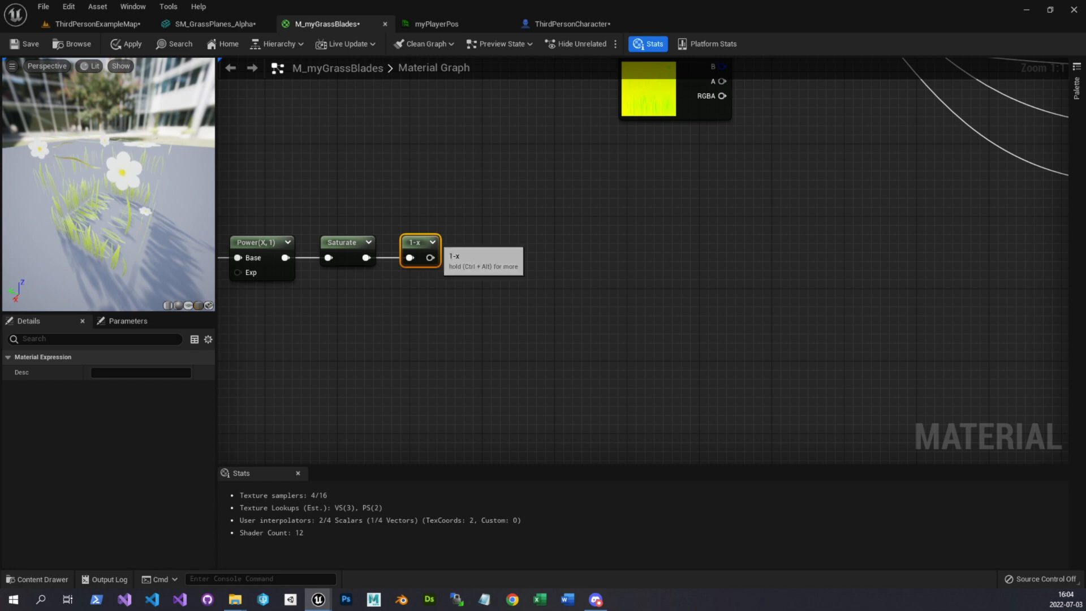
click(453, 243)
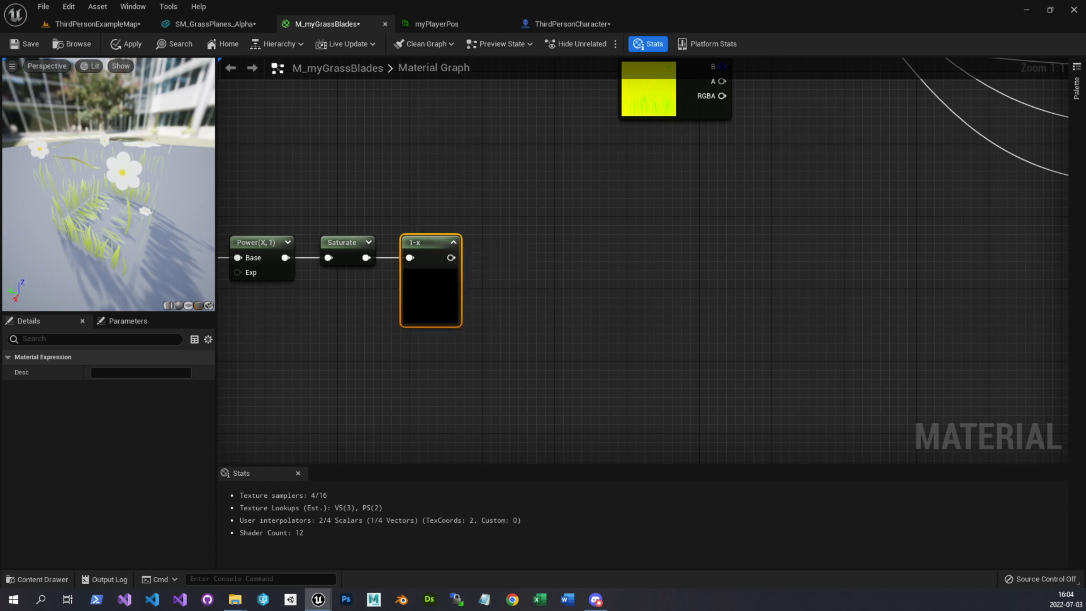
click(453, 242)
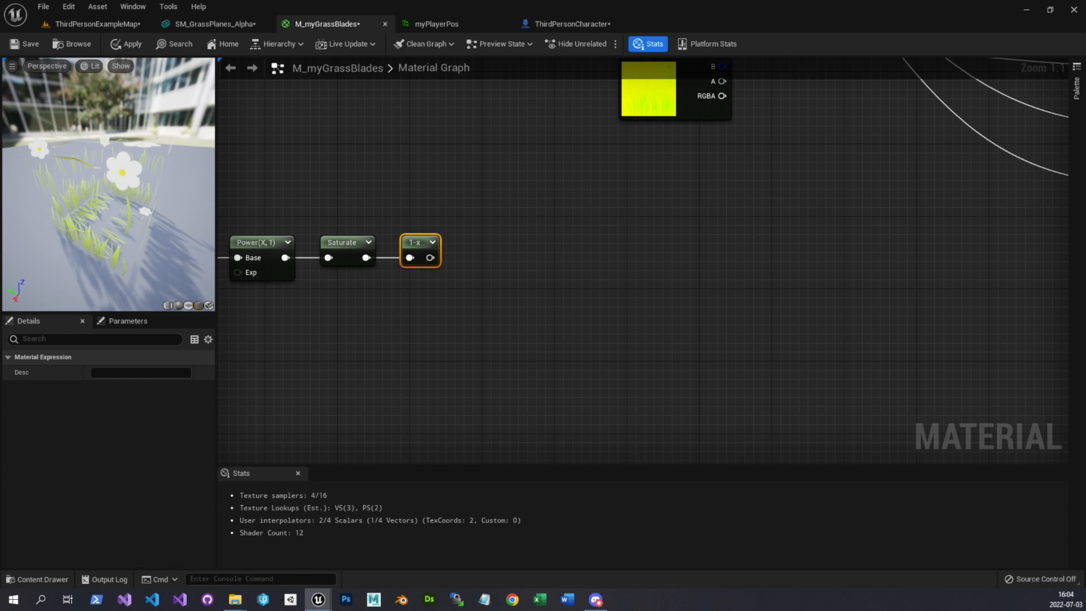
Select the whole chain from Absolute World Position to 1-x and move it lower, clear of the texture samples
right_drag(274, 209, 596, 207)
scroll(596, 207, down, 2)
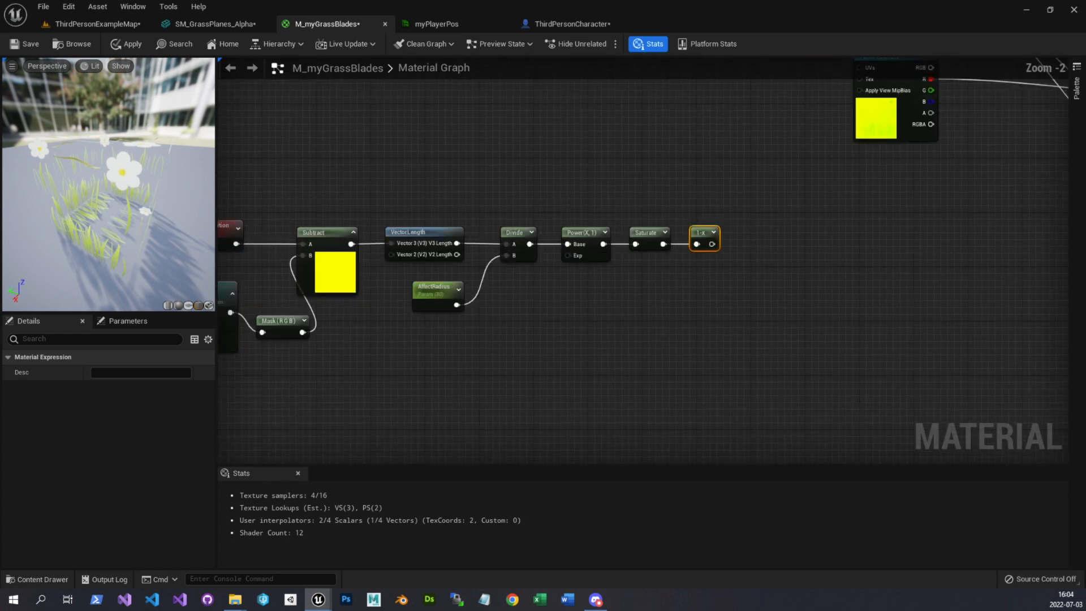
scroll(593, 348, down, 2)
right_drag(593, 349, 623, 347)
drag(731, 372, 285, 251)
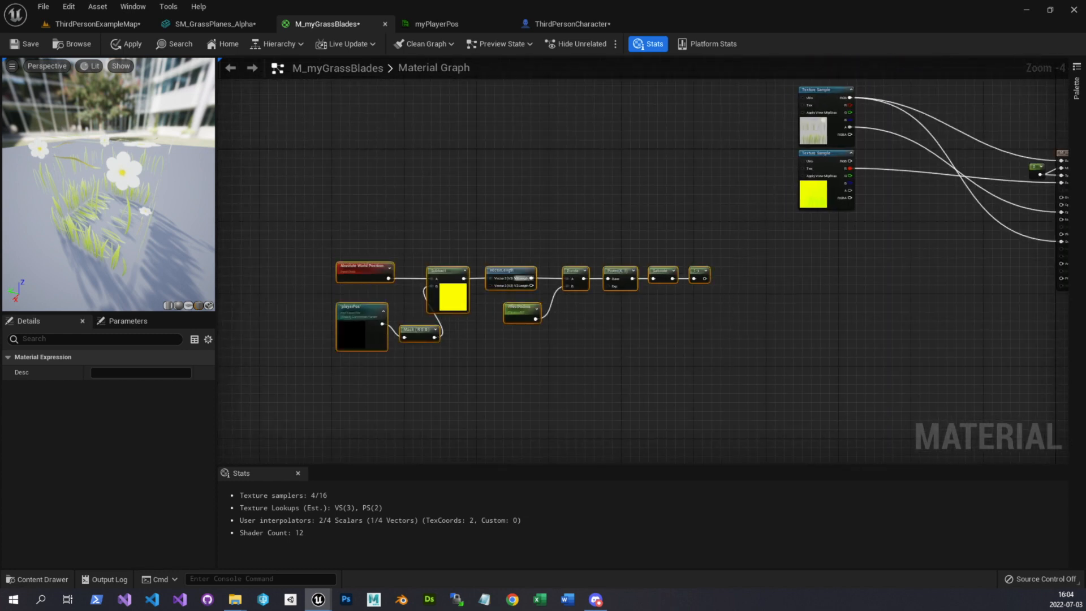
drag(515, 276, 537, 325)
Move the two Texture Sample nodes higher and a little farther from the material output
right_drag(553, 262, 411, 278)
drag(754, 102, 660, 143)
right_drag(448, 287, 589, 250)
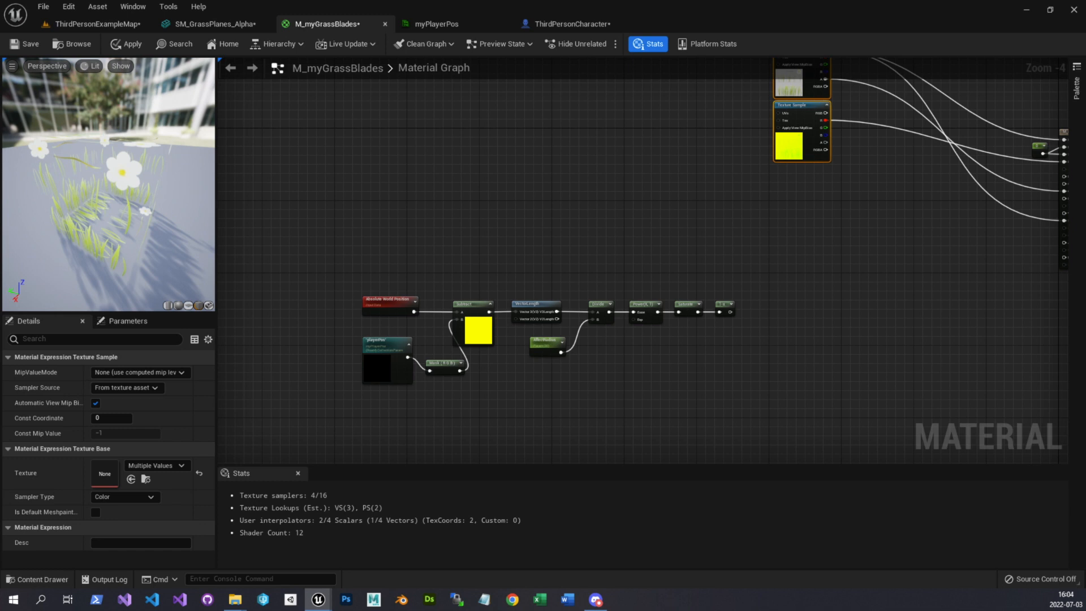
Select the full player-distance chain and shift it closer to the material output and slightly up
right_drag(589, 250, 515, 210)
drag(728, 225, 323, 339)
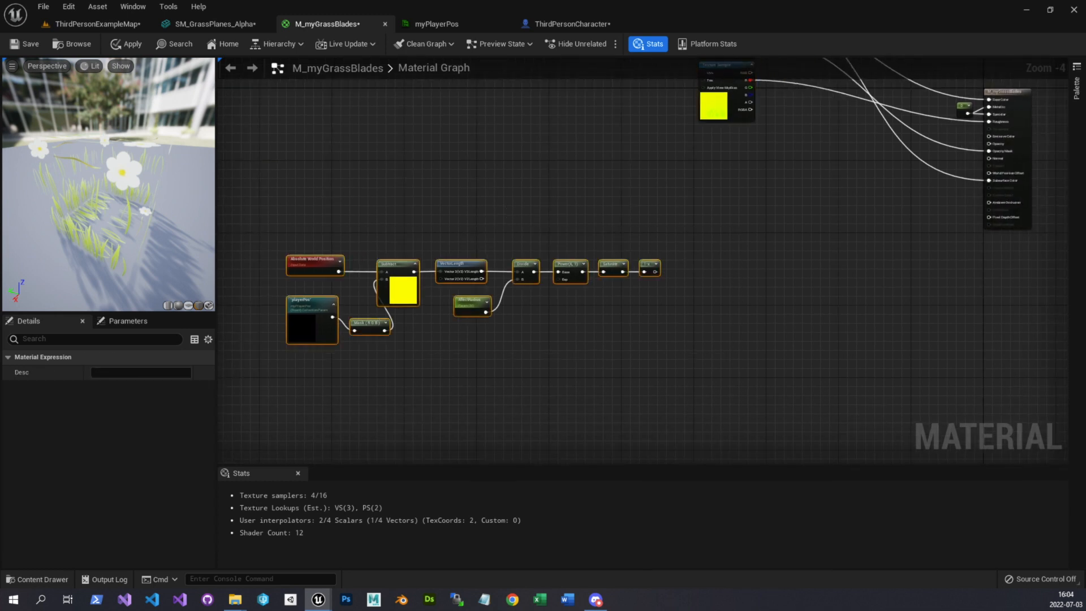
drag(473, 264, 550, 239)
Add a MakeFloat3 node below the Saturate and 1-x nodes of the player-distance chain
right_drag(550, 240, 432, 233)
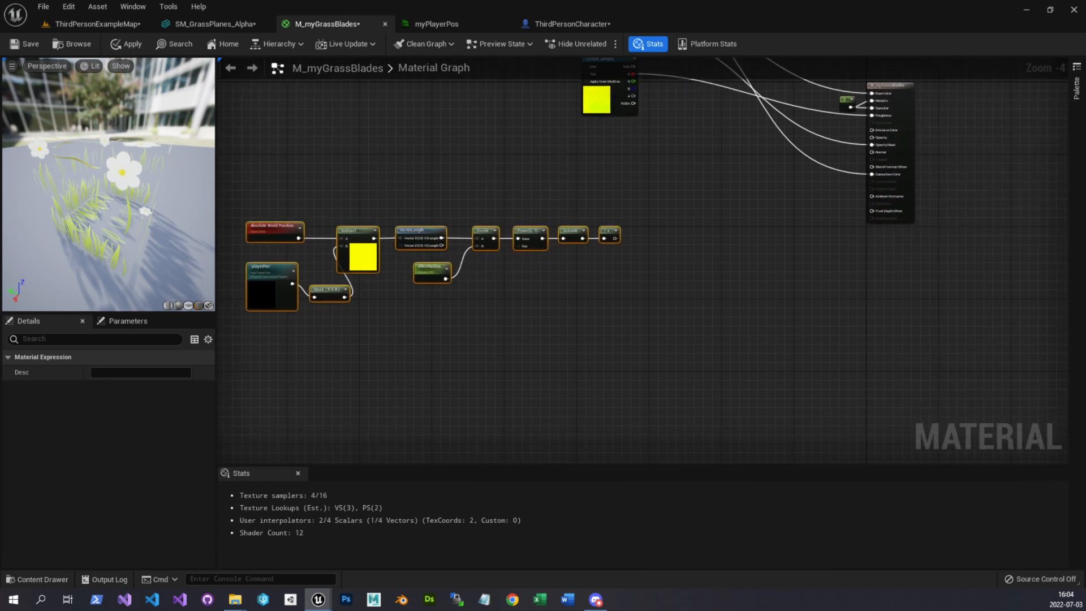
right_drag(587, 305, 462, 301)
scroll(529, 276, up, 2)
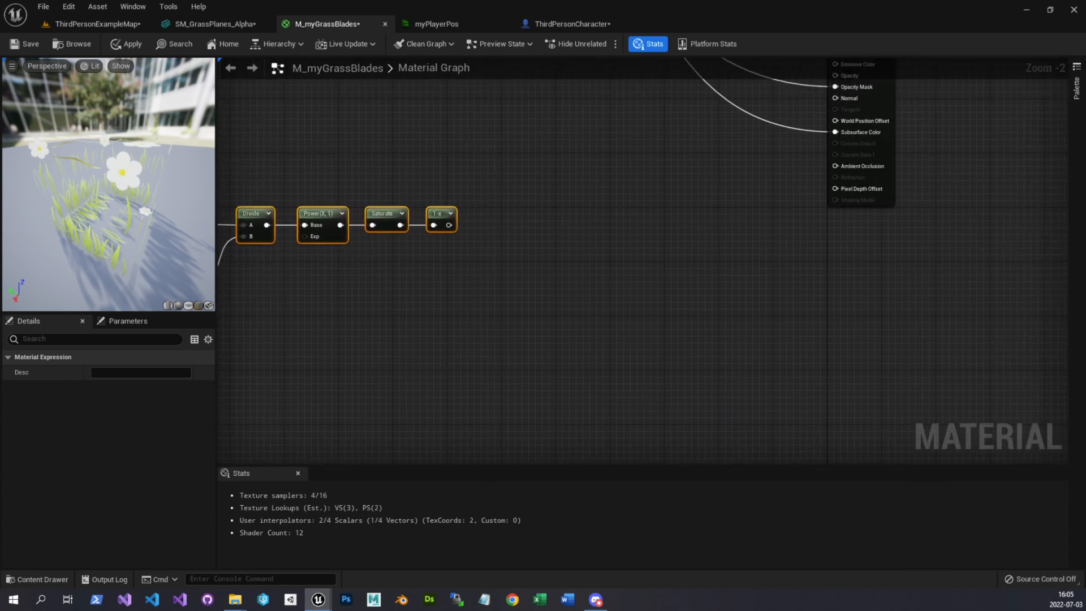
right_drag(442, 299, 415, 285)
scroll(464, 287, up, 1)
scroll(429, 298, up, 1)
click(373, 303)
right_click(395, 304)
text(make)
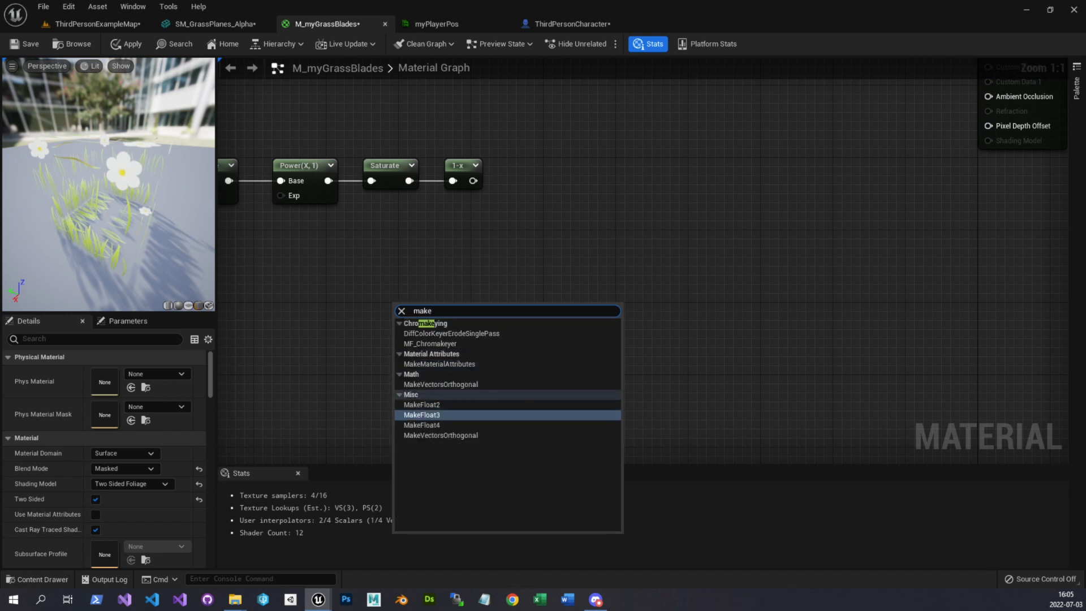
click(422, 415)
drag(413, 308, 438, 255)
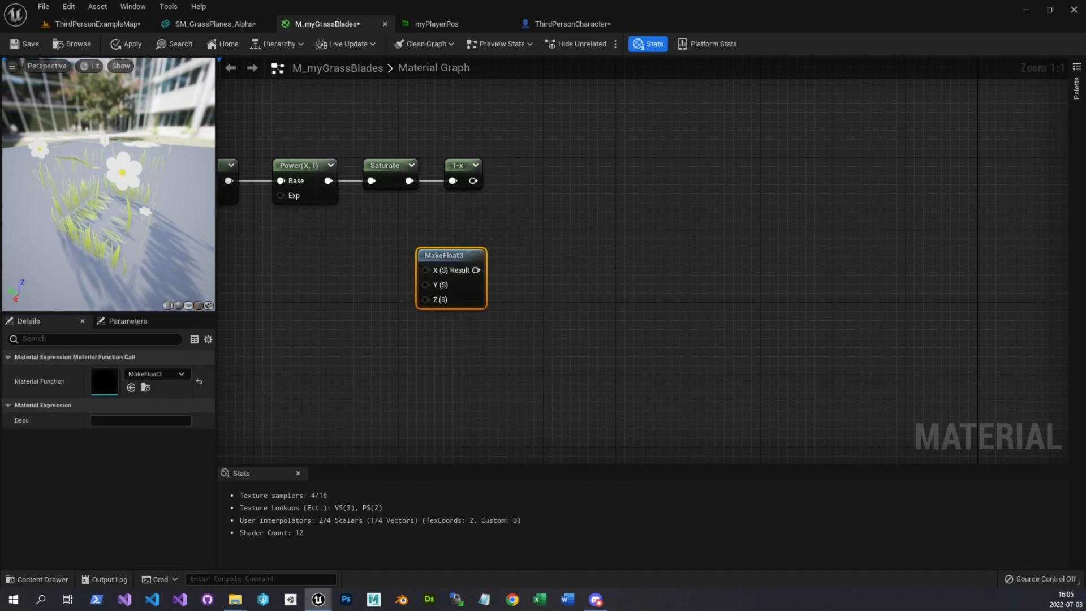
Add two constants with value 0 and connect them to the X and Y inputs of MakeFloat3
click(423, 333)
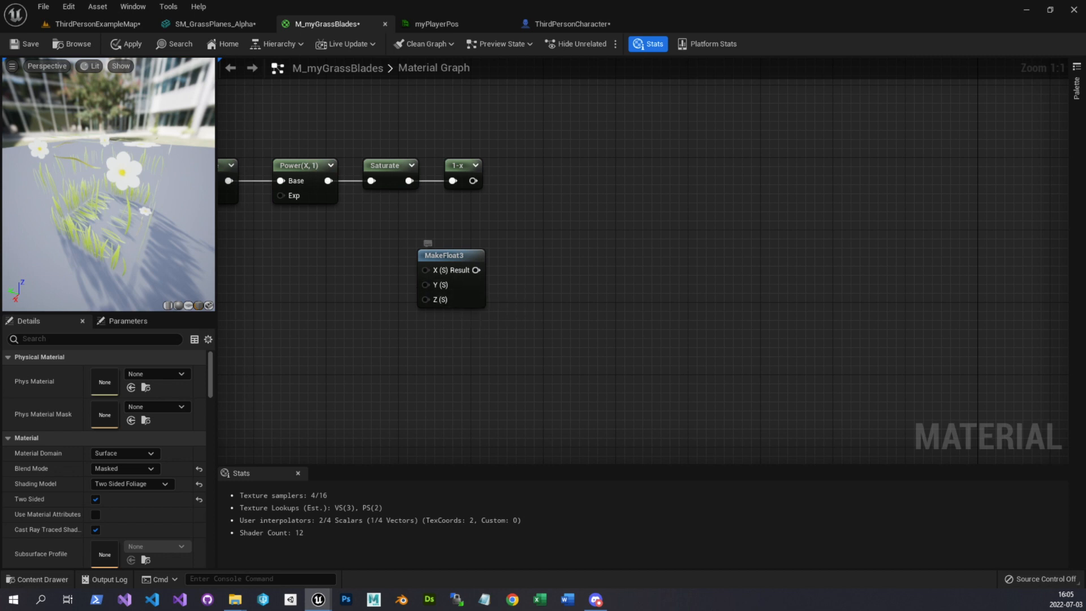
right_drag(391, 282, 439, 279)
click(355, 272)
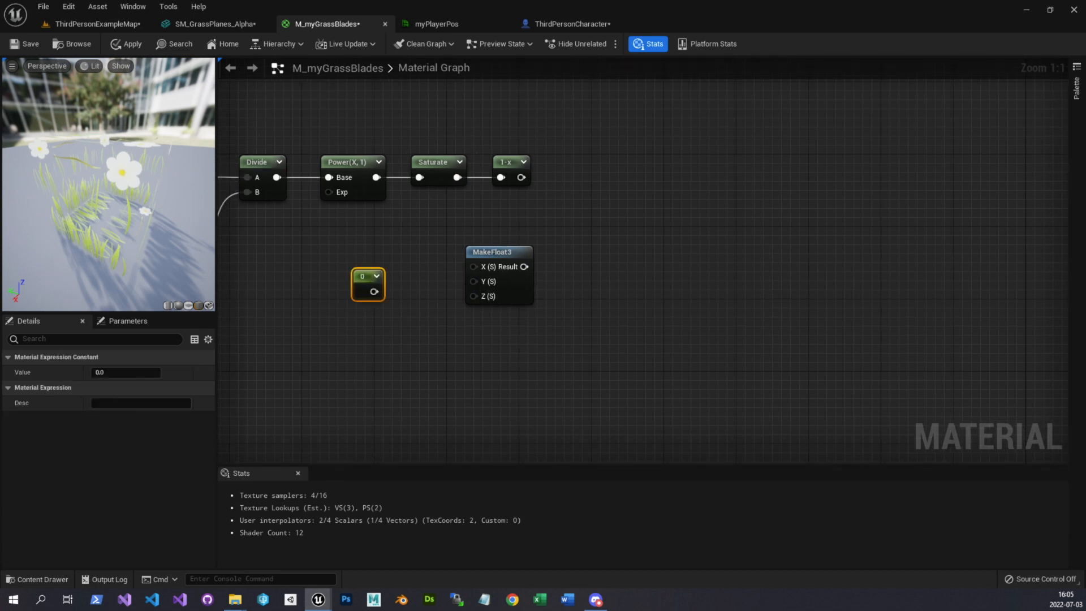
click(359, 318)
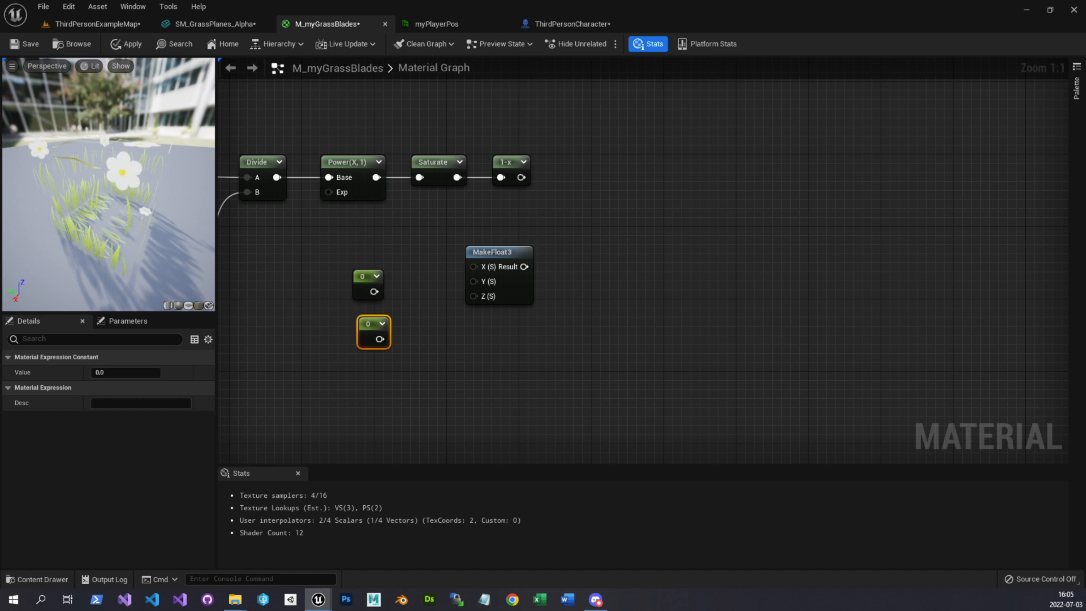
drag(374, 292, 474, 266)
drag(371, 288, 384, 256)
drag(380, 338, 387, 293)
right_drag(427, 335, 481, 332)
drag(450, 302, 537, 289)
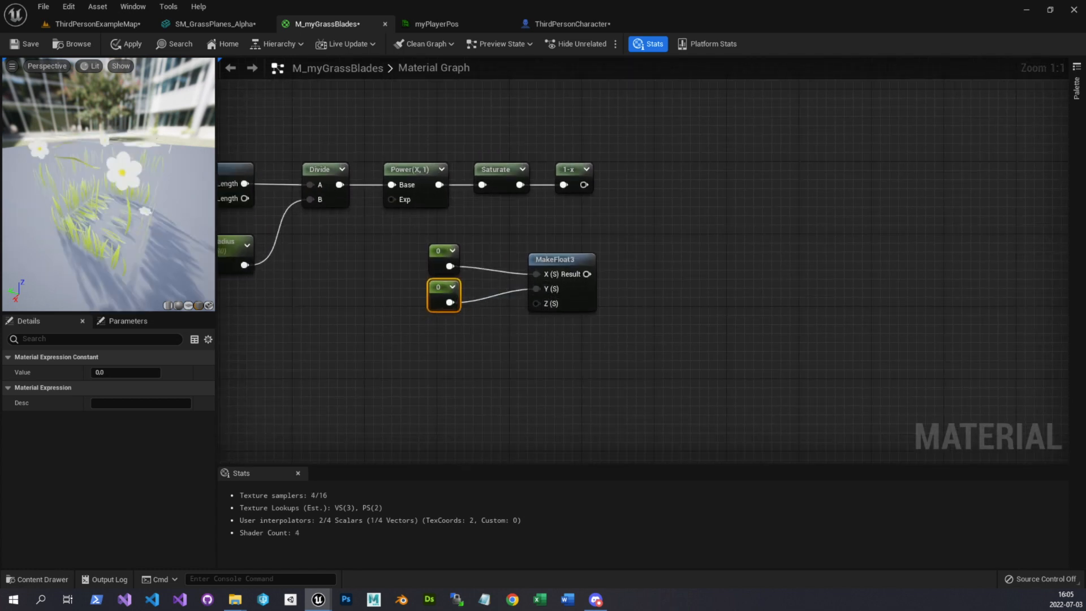
shift+click(445, 258)
Create a scalar parameter named Trample below the two constants
right_drag(470, 300, 405, 285)
key(s)
click(365, 329)
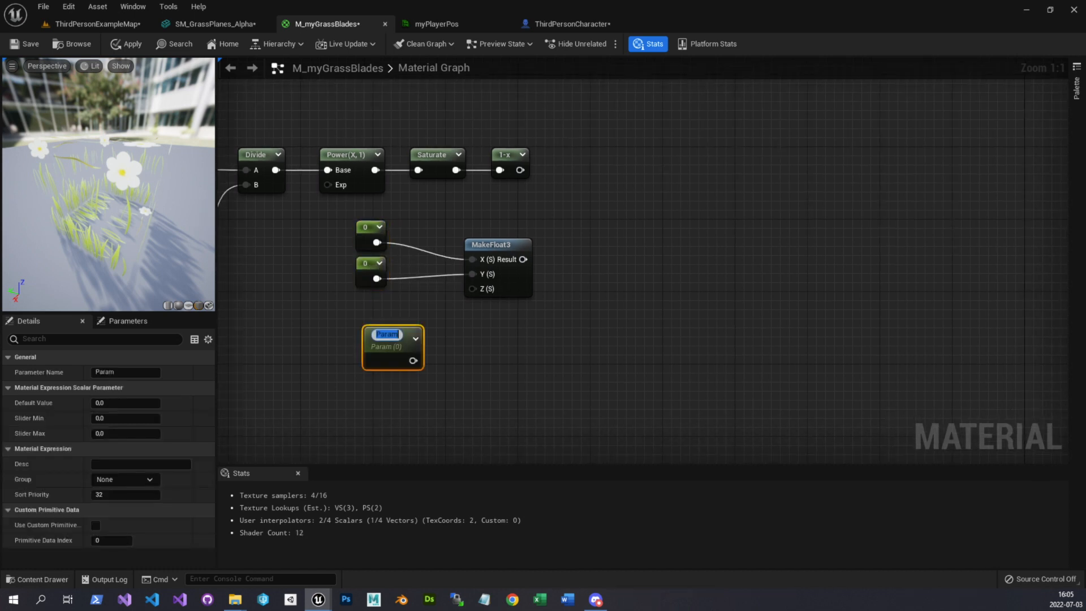
text(Trample)
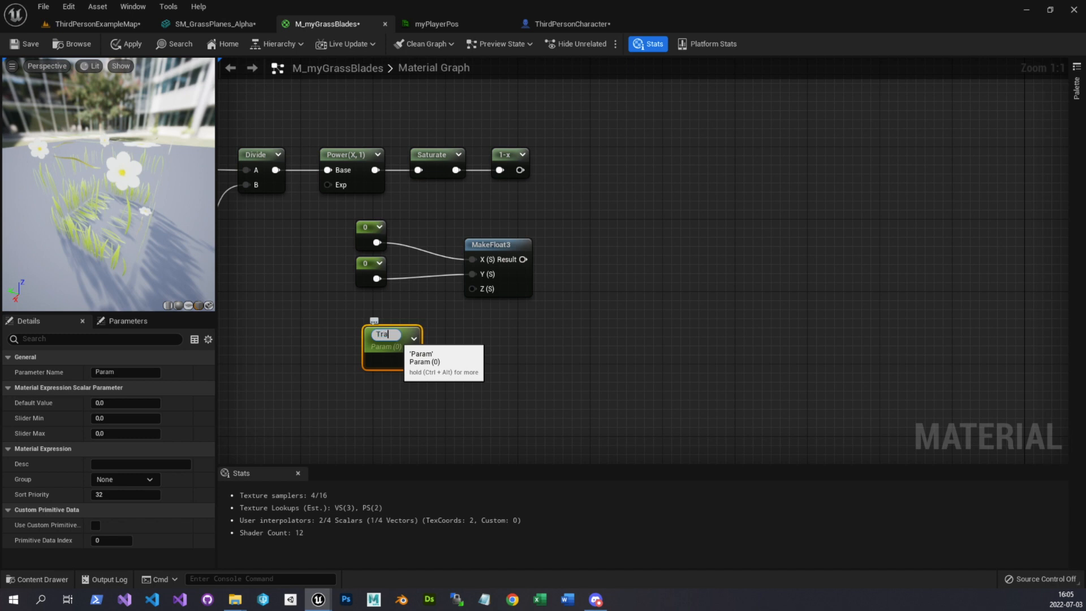
key(Return)
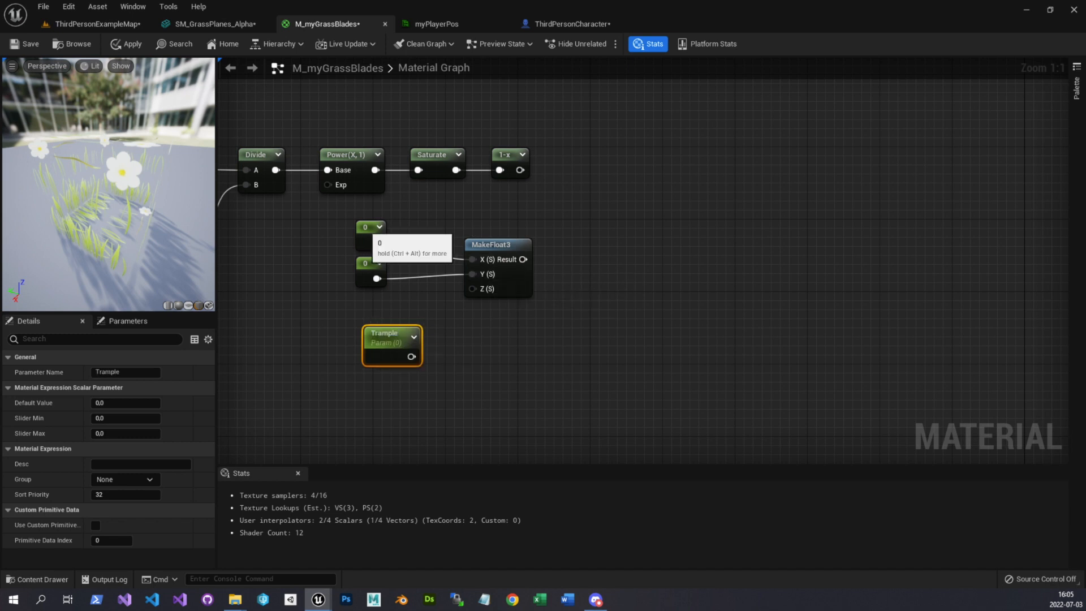
Move the two constants closer to MakeFloat3, place Trample just beneath them and connect it to the Z input
click(364, 228)
drag(352, 213, 391, 261)
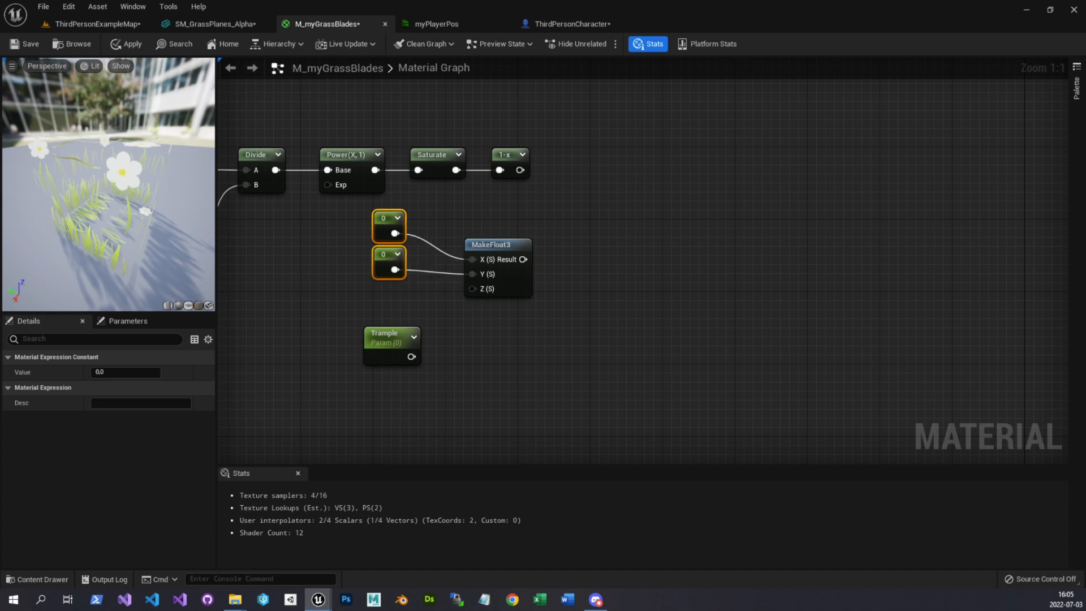
drag(390, 340, 374, 294)
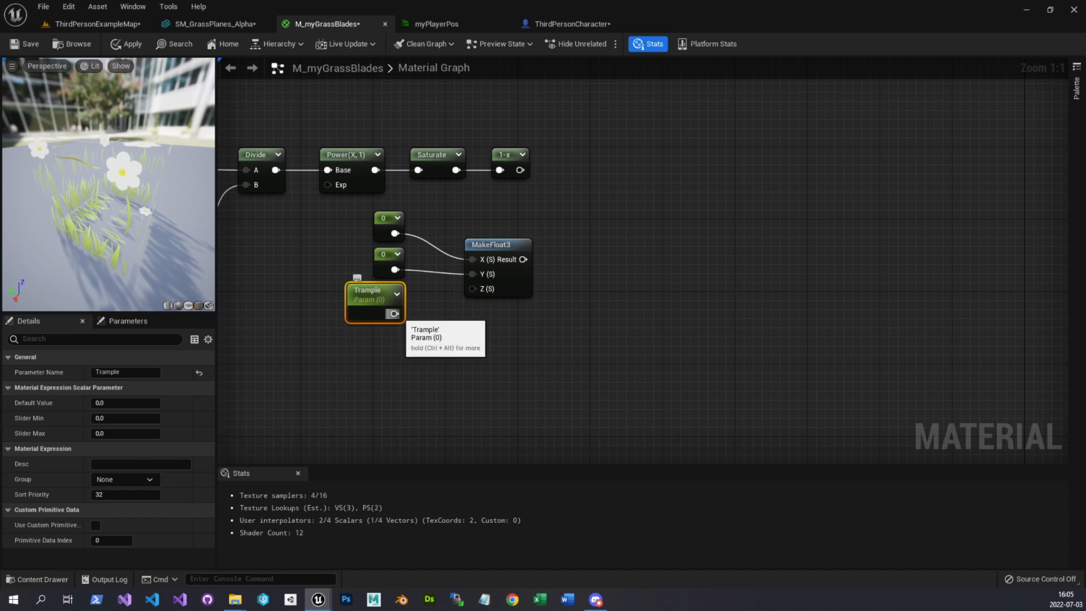
drag(394, 314, 473, 289)
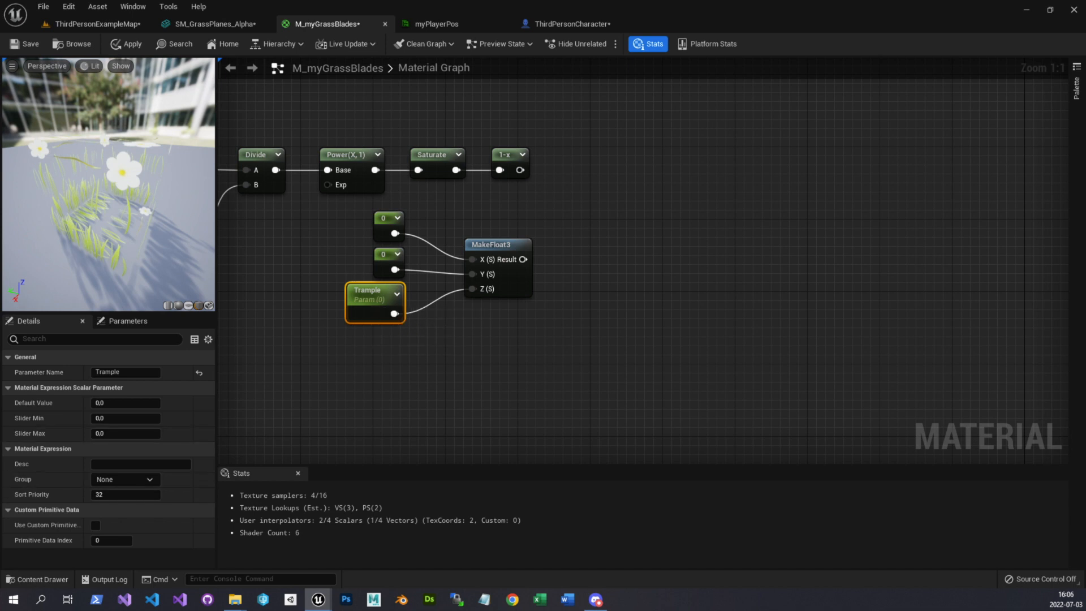
Set the Trample parameter's default value to -40
click(129, 403)
text(-40)
key(Return)
Move the AffectRadius parameter slightly up, closer beneath the VectorLength node
right_drag(317, 243, 475, 255)
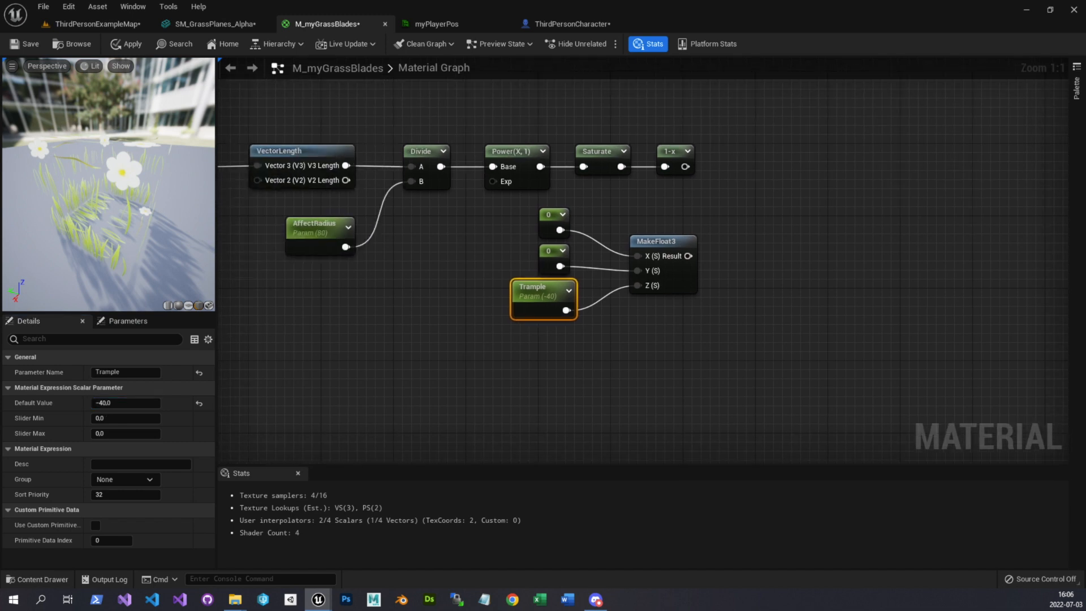
scroll(339, 238, down, 1)
click(344, 226)
drag(343, 225, 338, 231)
click(376, 292)
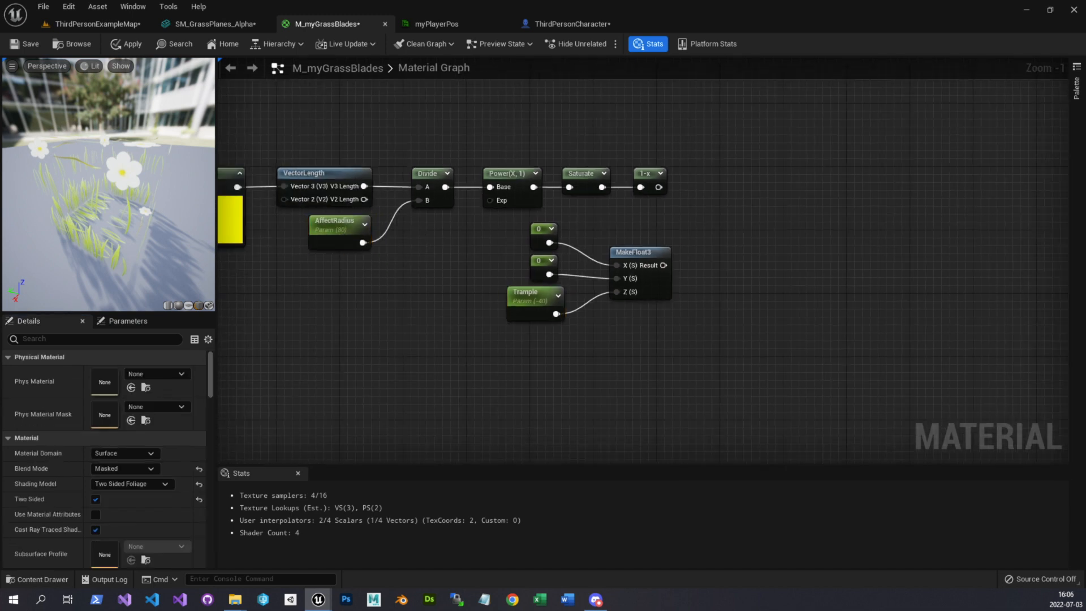
click(529, 303)
right_drag(389, 311, 409, 328)
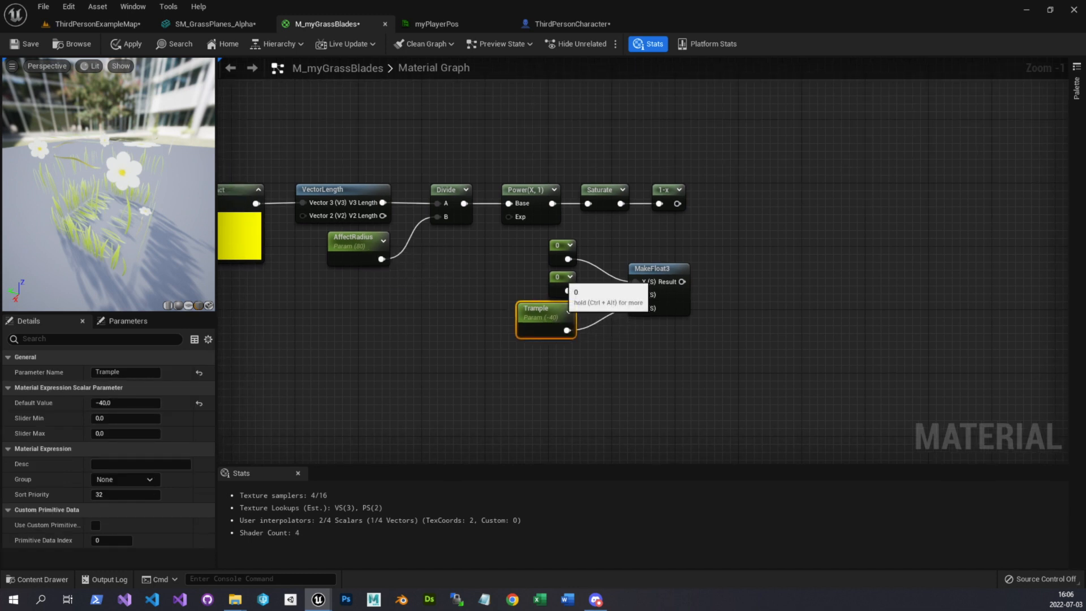
Add a Multiply node between the 1-x node and the material output
scroll(523, 334, down, 3)
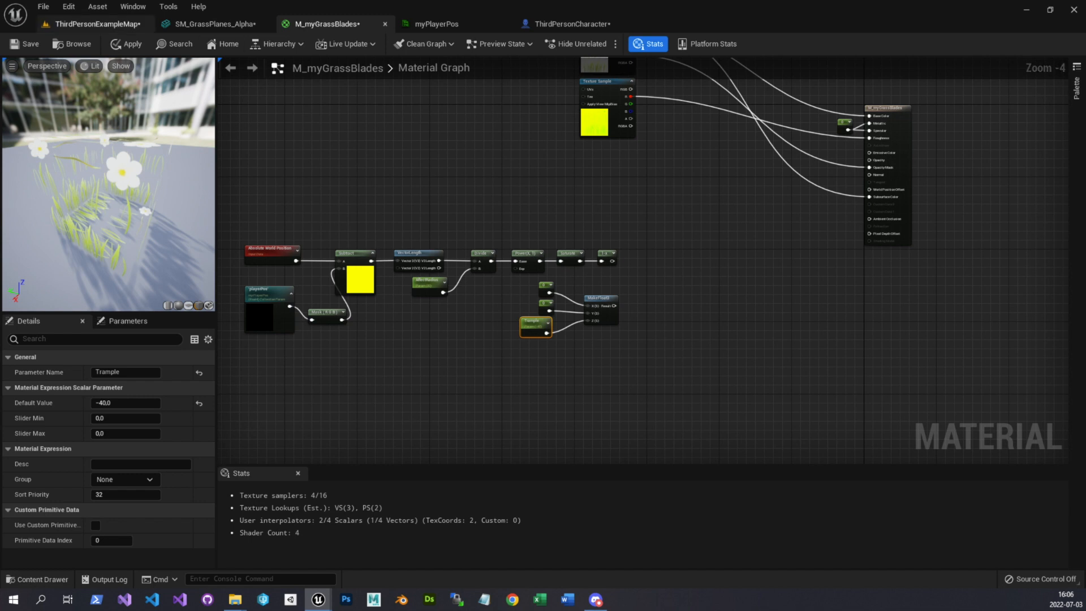
right_drag(555, 380, 497, 368)
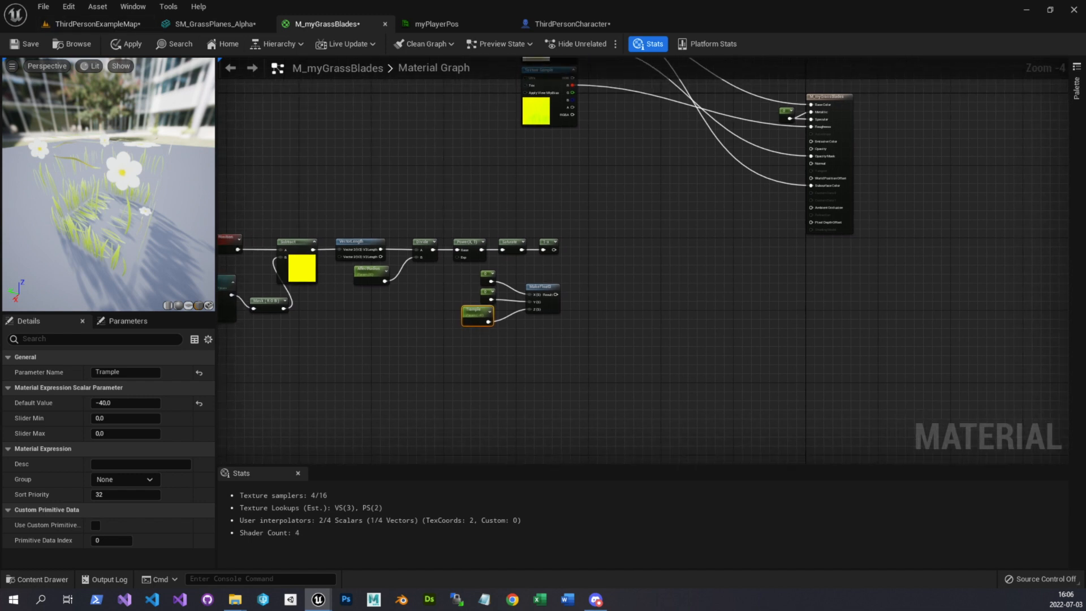
scroll(713, 287, up, 3)
right_click(514, 232)
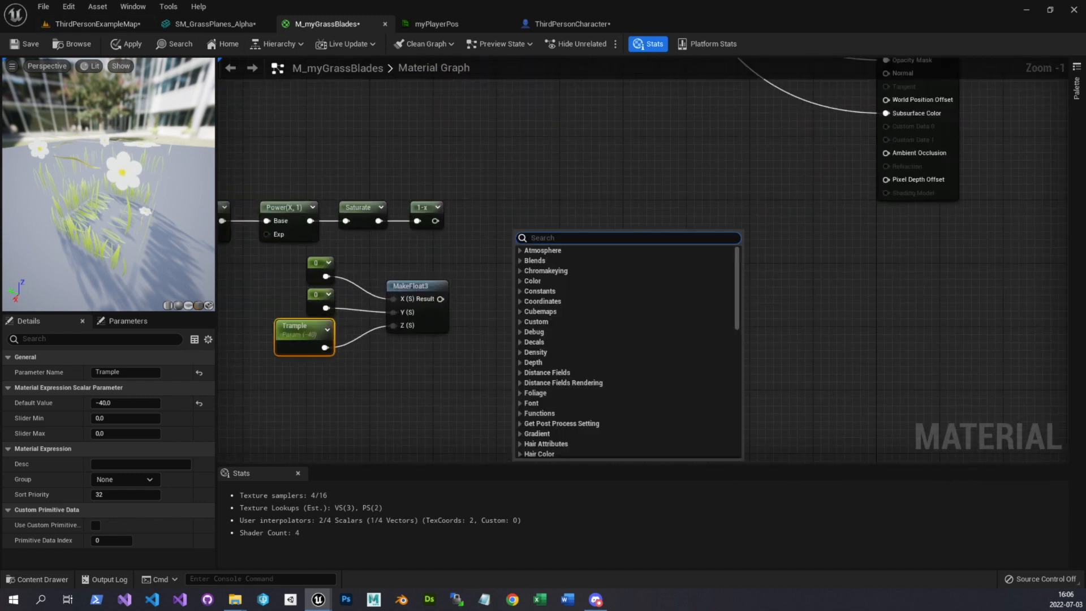
text(mul)
key(Return)
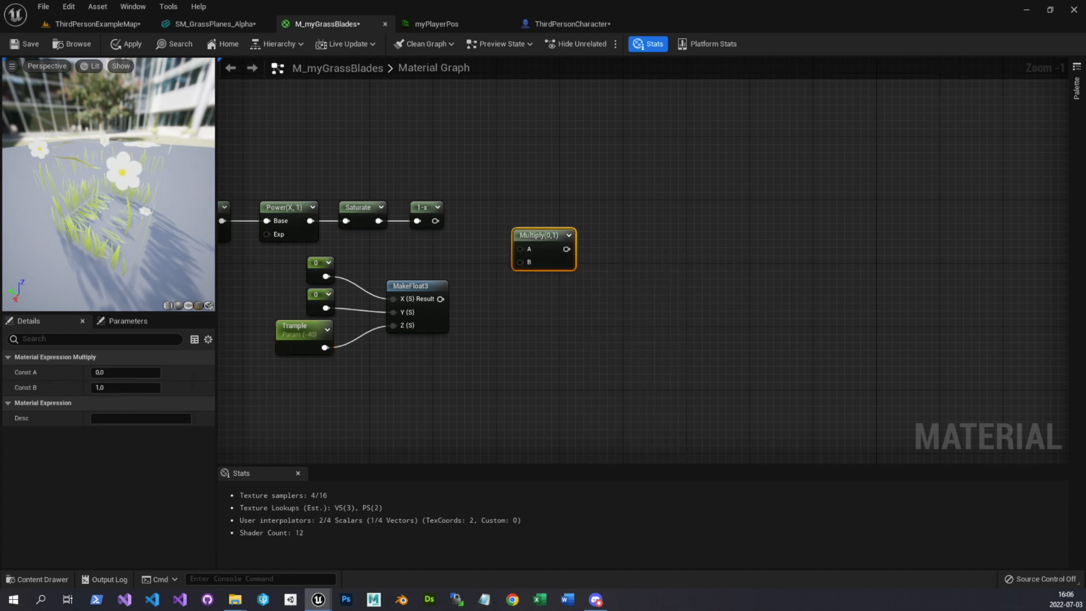
Select MakeFloat3 with its two constants and Trample, and move the group lower, clear of the player-distance chain
drag(255, 255, 444, 357)
drag(408, 286, 416, 301)
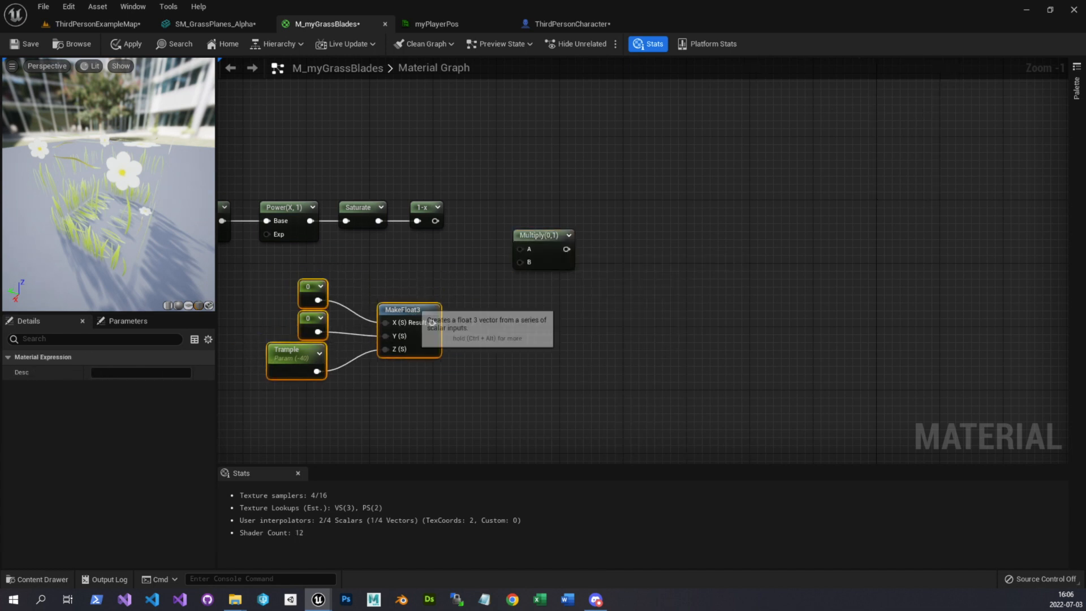
right_drag(421, 311, 530, 328)
drag(531, 328, 547, 336)
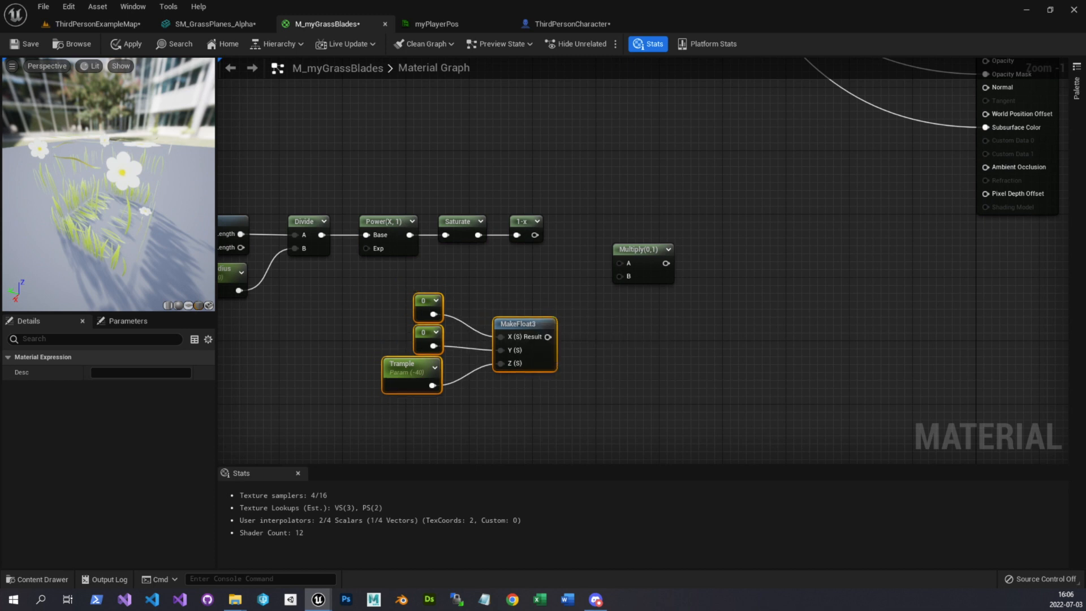
click(373, 168)
right_drag(373, 169, 580, 173)
scroll(580, 172, down, 1)
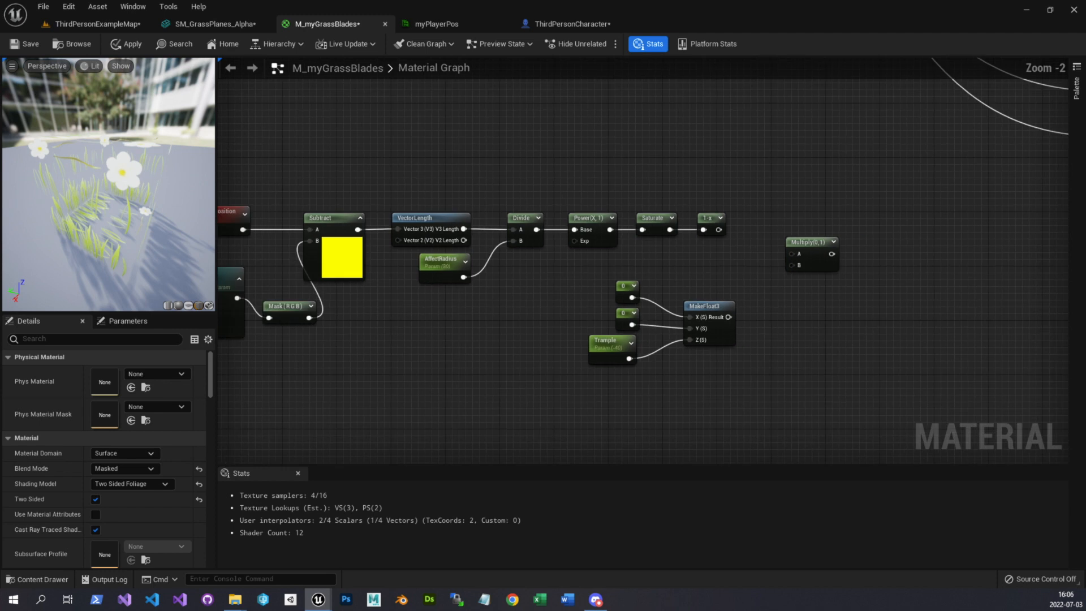
scroll(685, 172, down, 1)
drag(707, 170, 246, 297)
click(255, 342)
drag(584, 259, 714, 346)
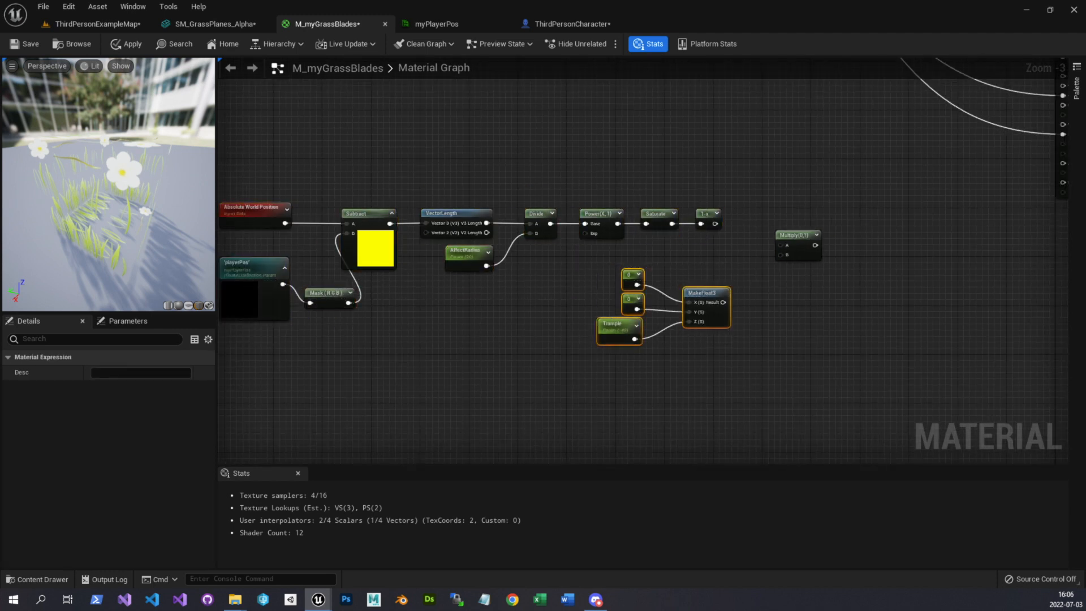
drag(696, 295, 690, 331)
Connect 1-x to Multiply's A input and the MakeFloat3 result to B, and line Multiply up with the chain
right_drag(763, 315, 680, 305)
scroll(680, 306, up, 2)
drag(621, 335, 703, 226)
drag(617, 185, 725, 171)
click(719, 199)
right_drag(566, 241, 622, 245)
scroll(622, 246, down, 3)
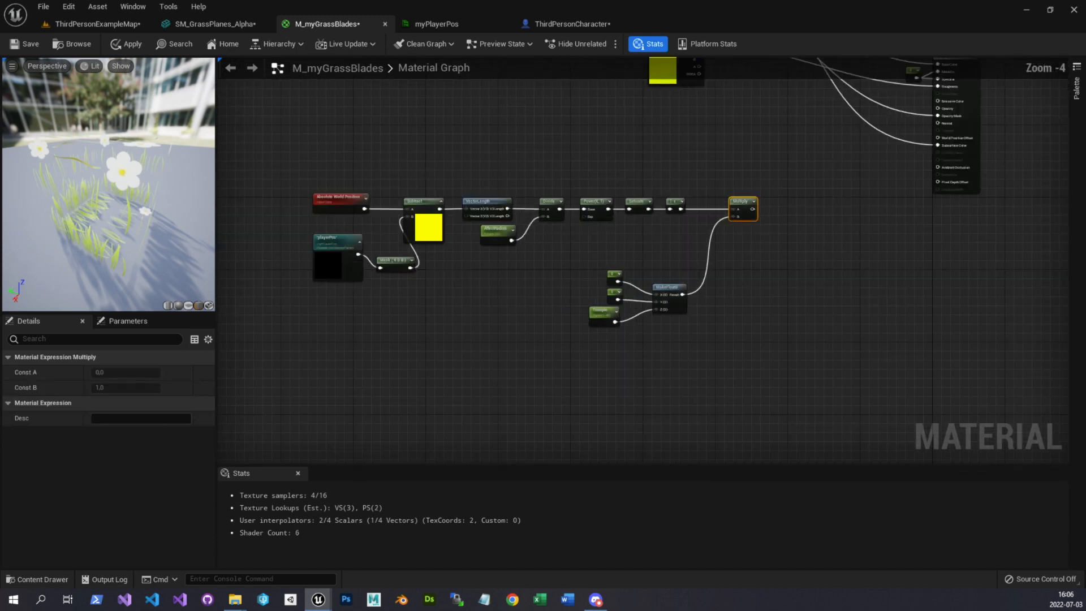
Connect the 1-x output to the material's Base Color in place of the texture
right_drag(802, 137, 657, 234)
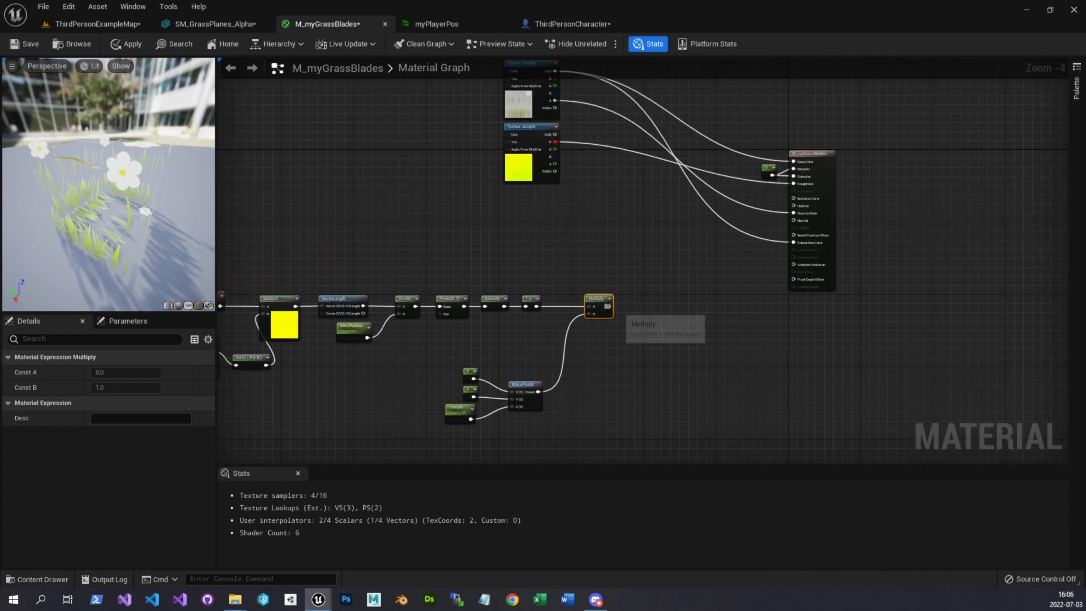
scroll(577, 374, up, 2)
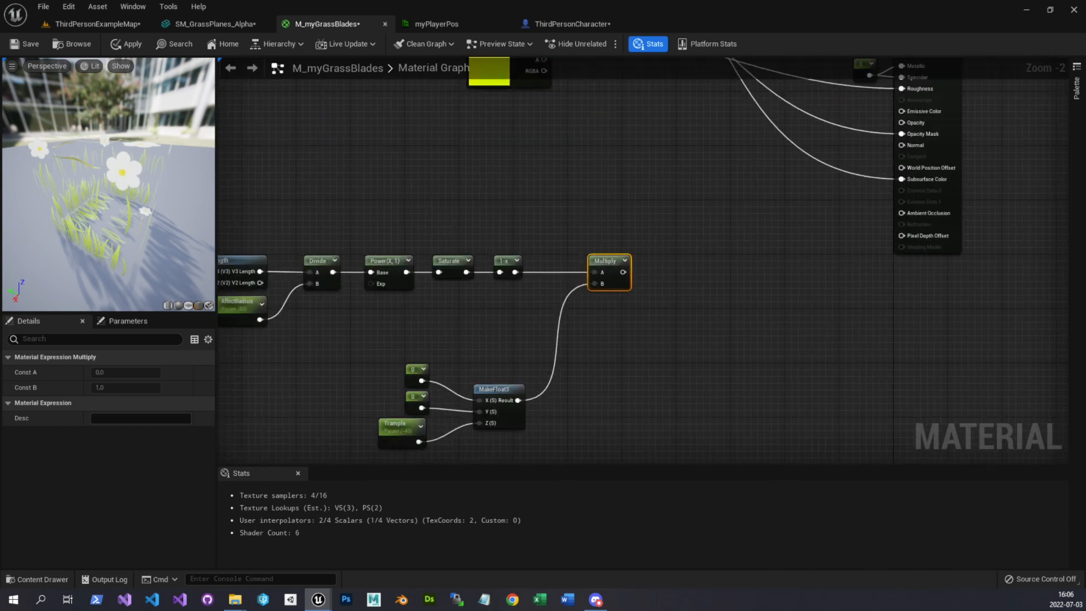
right_drag(628, 172, 547, 206)
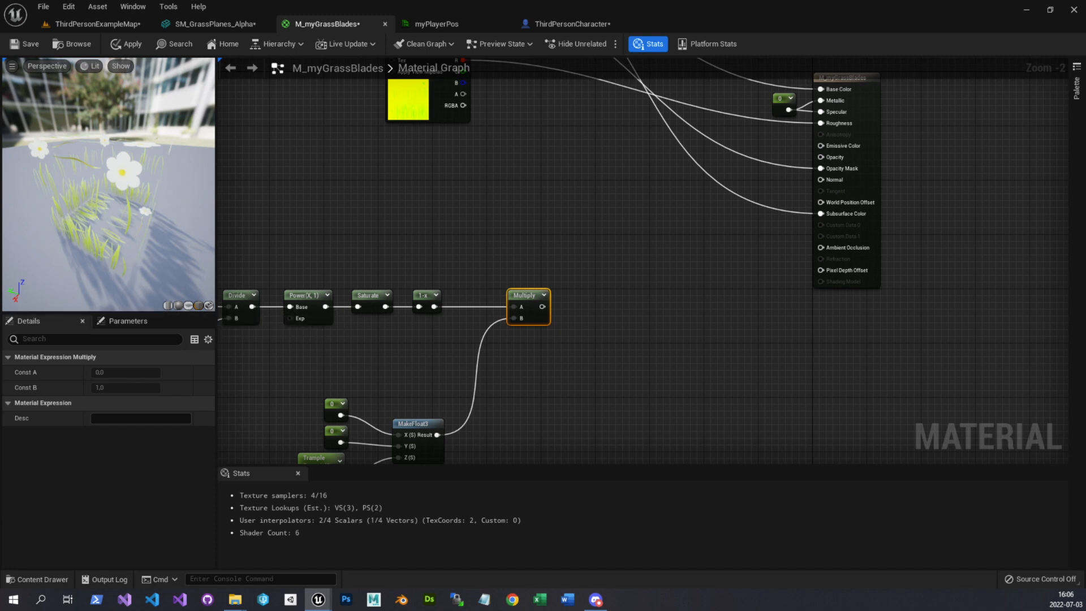
right_drag(434, 306, 311, 359)
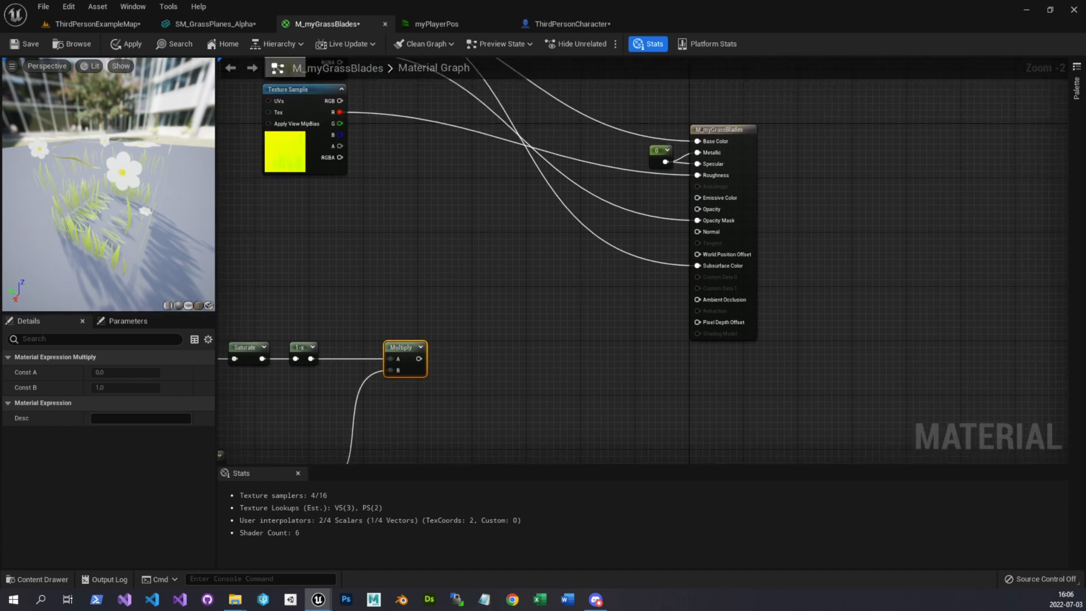
drag(310, 359, 698, 141)
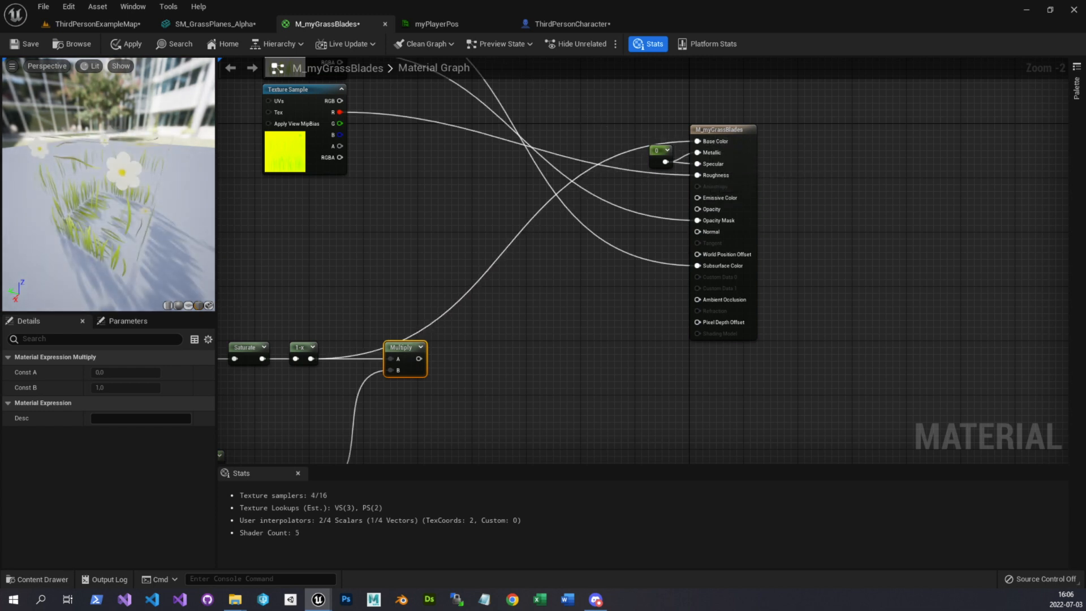
Disconnect the Subsurface Color, Opacity Mask, Roughness and Specular inputs of the material output
alt+click(698, 265)
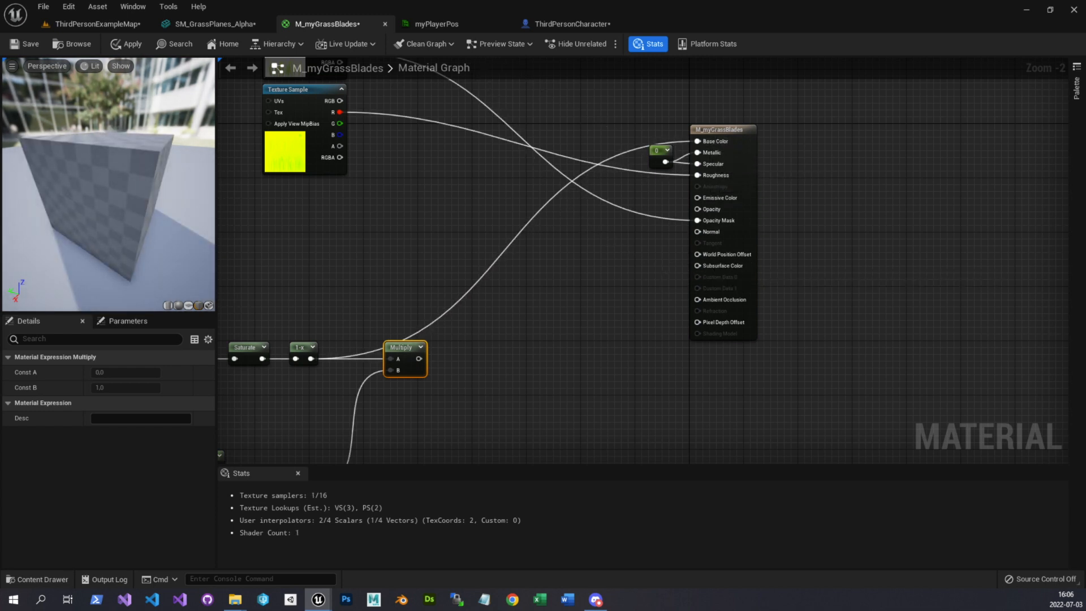
alt+click(698, 220)
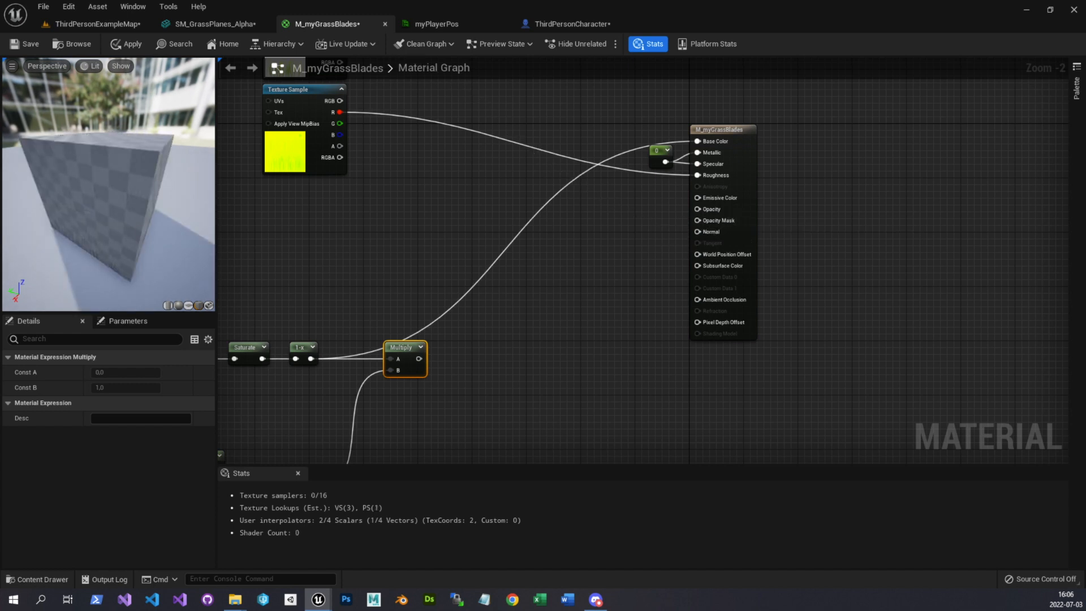
alt+click(687, 178)
alt+click(698, 175)
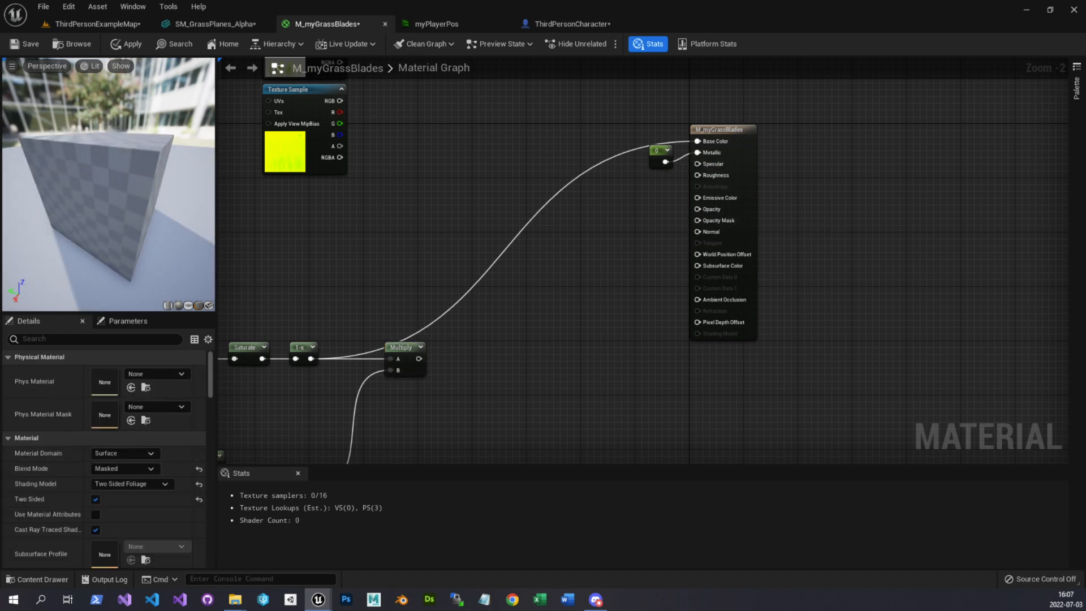
Switch the material preview to a plane mesh and examine the distance falloff on it up close
drag(113, 192, 135, 212)
click(188, 306)
scroll(136, 212, up, 3)
right_drag(390, 334, 624, 281)
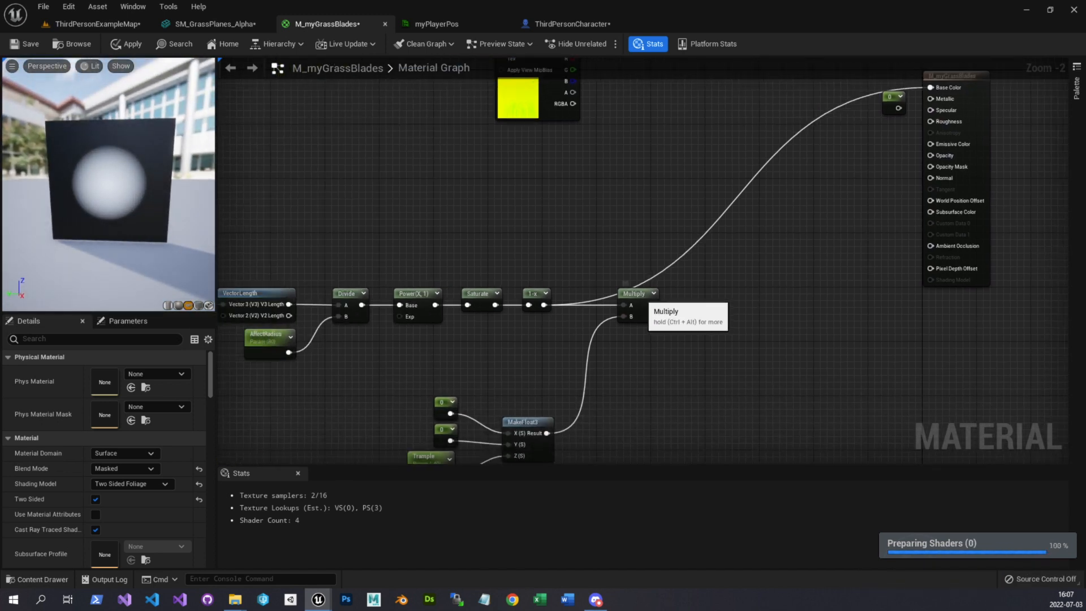
Move the Multiply node clear of the Base Color wire and examine the falloff sphere on the plane preview
drag(628, 294, 688, 327)
right_drag(113, 193, 113, 173)
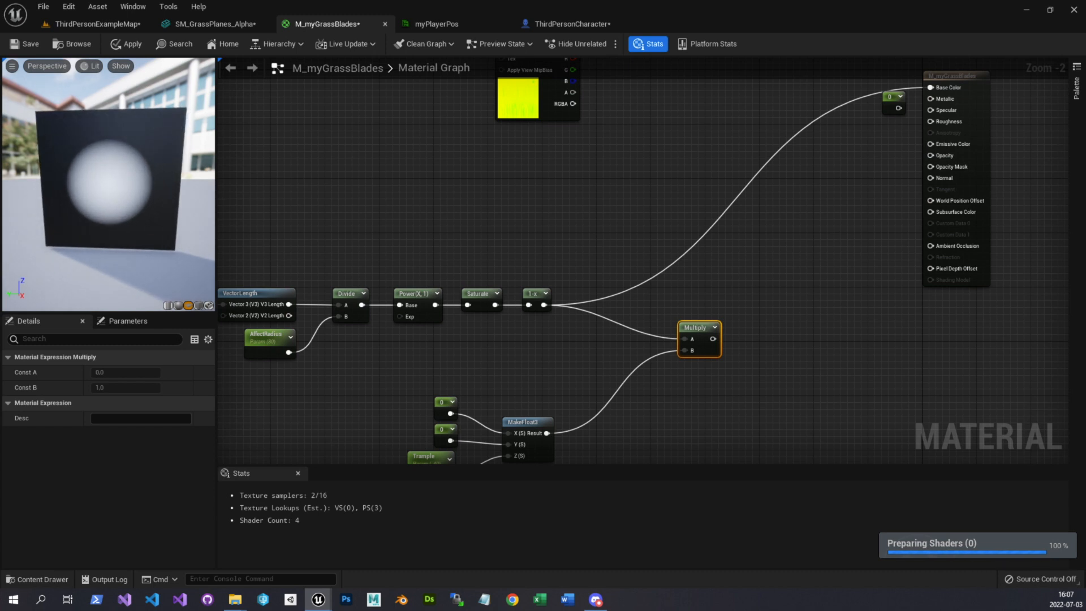
drag(113, 190, 127, 180)
right_drag(127, 180, 127, 168)
right_drag(566, 255, 654, 252)
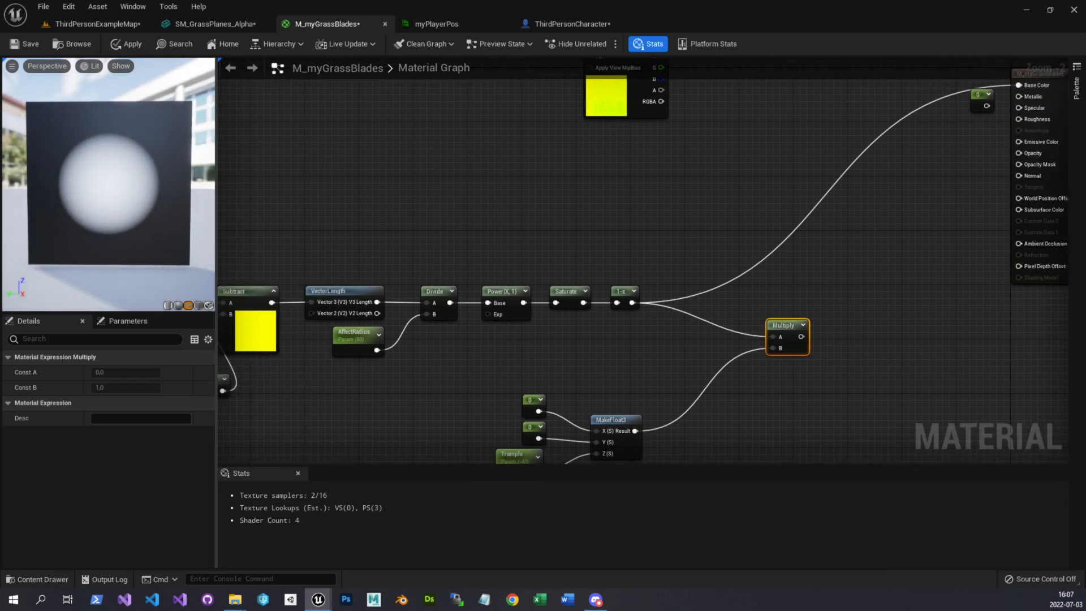
right_drag(113, 184, 113, 198)
right_drag(289, 224, 540, 204)
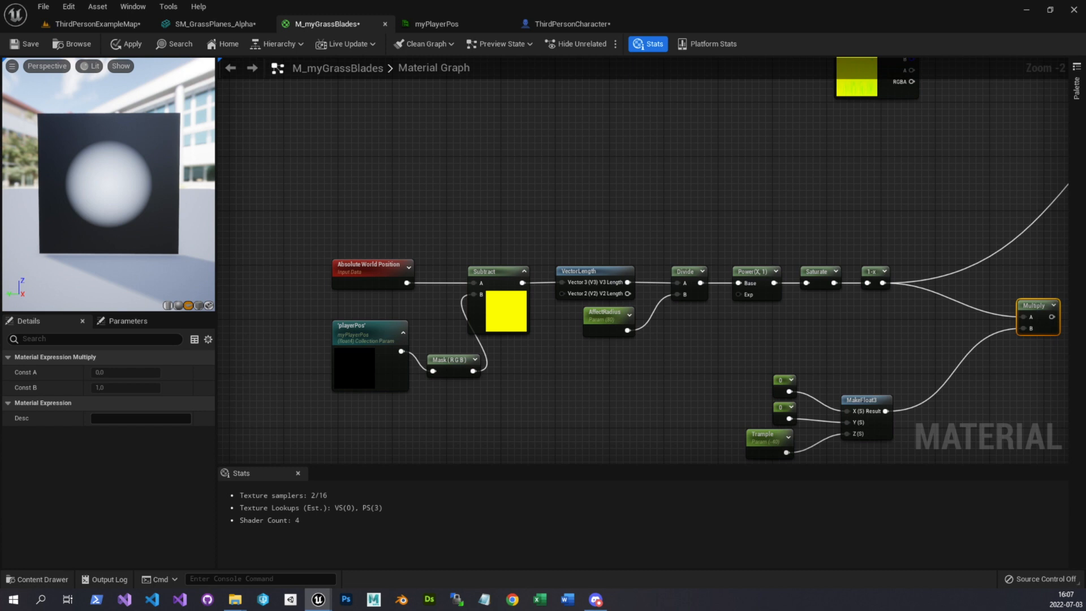
Add a three-component constant vector below the playerPos node and connect it to Subtract's B input in place of the mask
right_drag(540, 204, 520, 174)
click(371, 339)
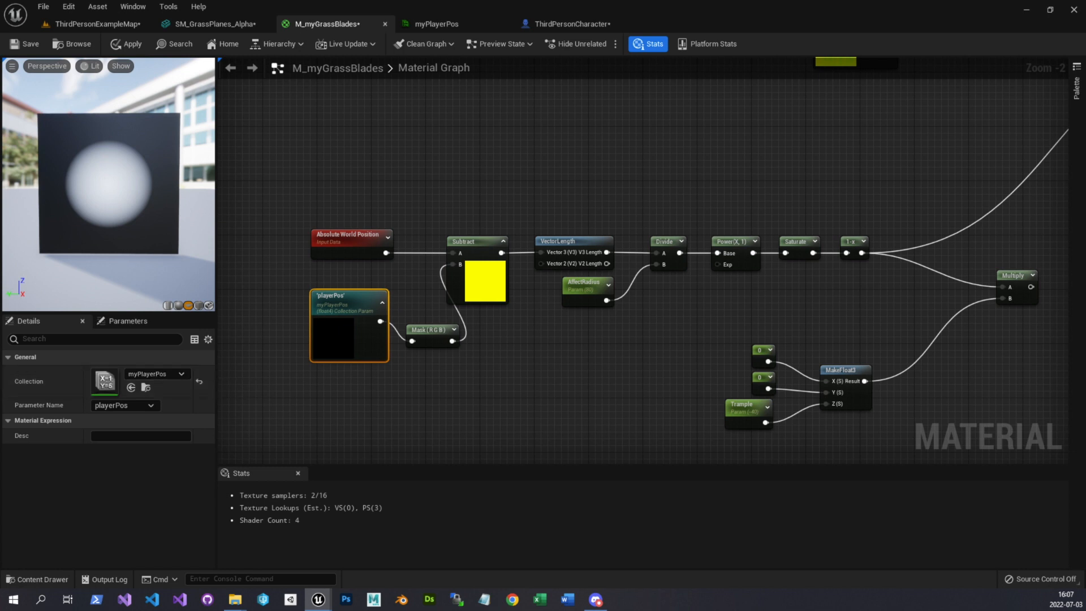
right_drag(426, 387, 368, 324)
click(306, 358)
drag(358, 374, 311, 336)
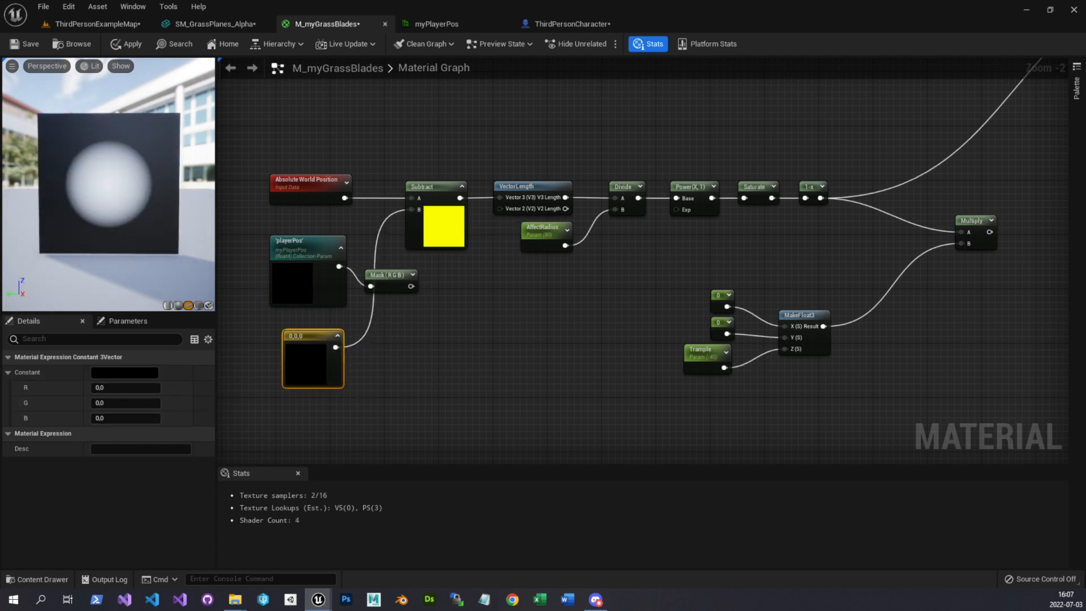
Test the sphere's offset with the constant vector's R at 100, 10, 100 and 50, and return R to 0
click(126, 387)
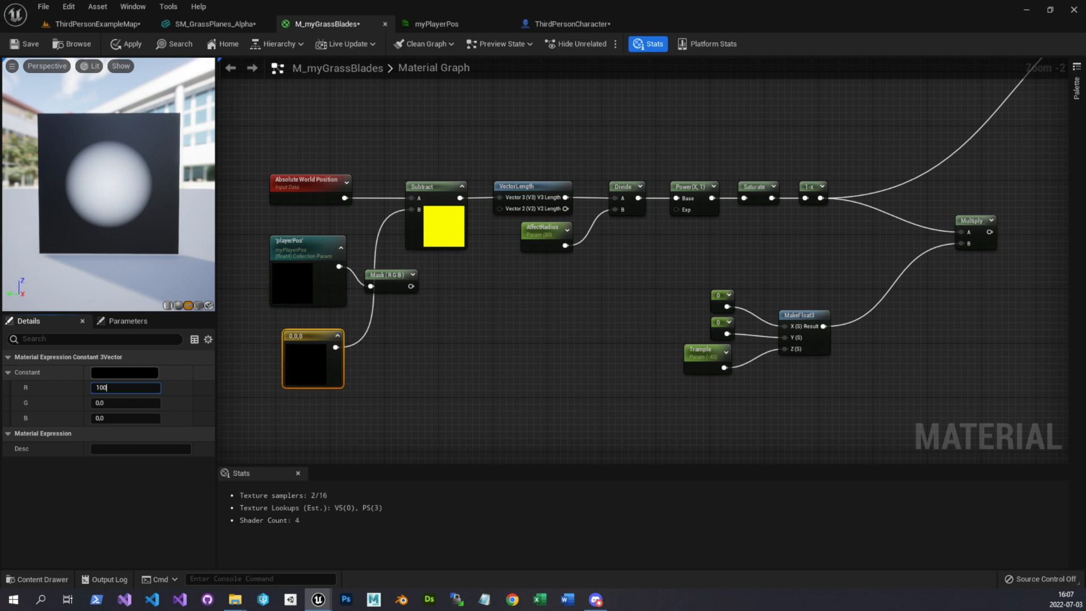
key(Return)
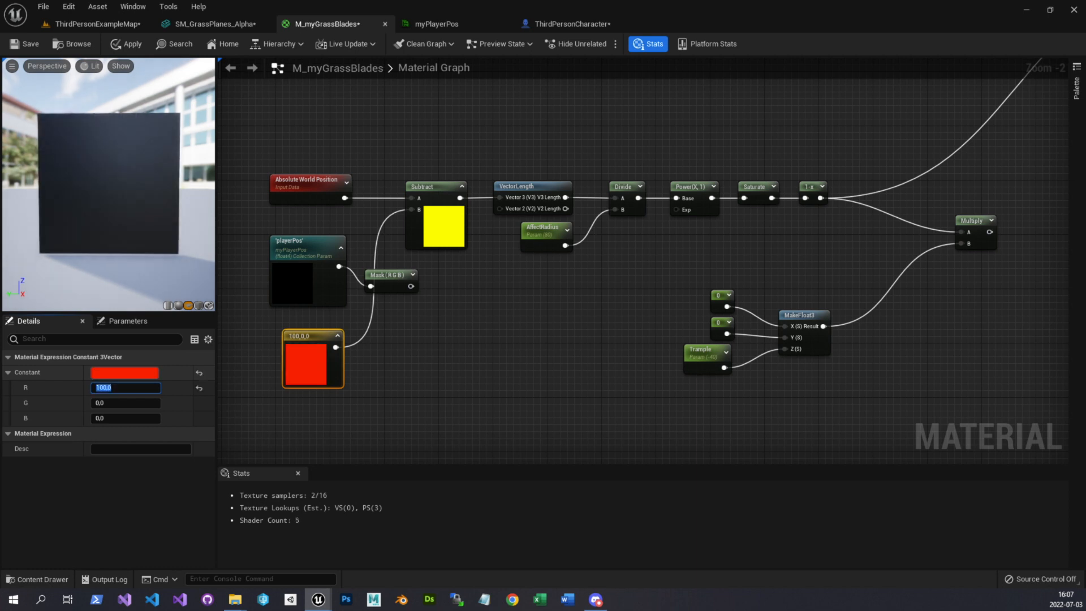
key(Return)
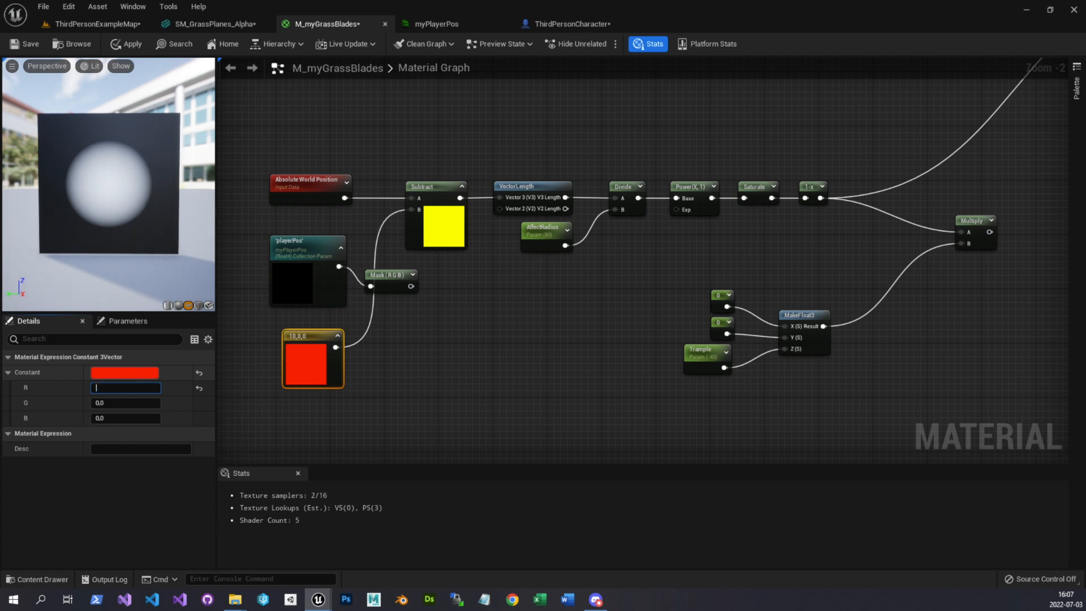
text(0)
key(Return)
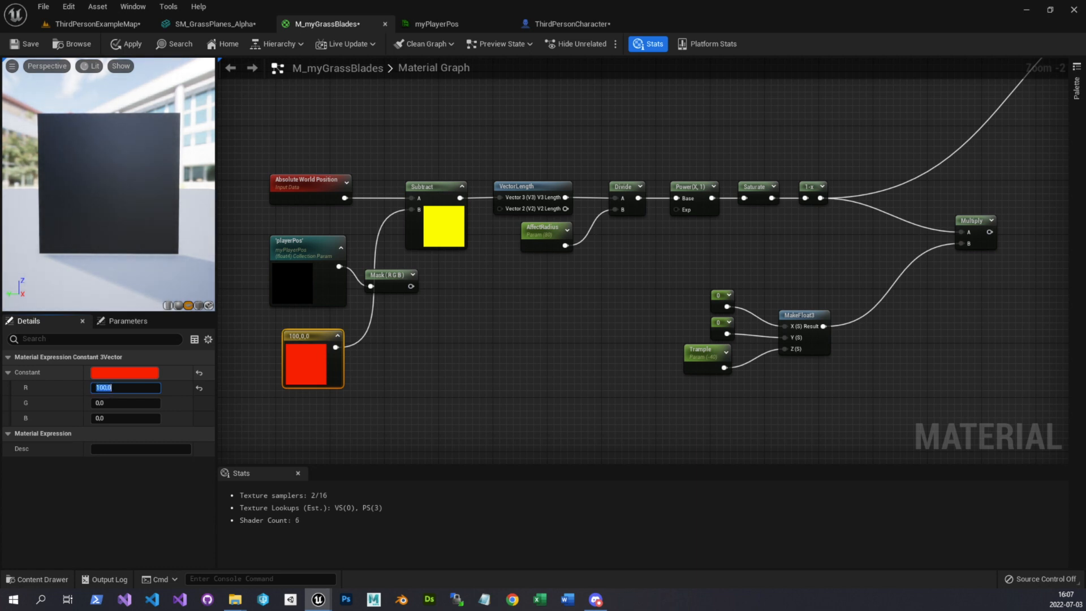
text(50)
key(Return)
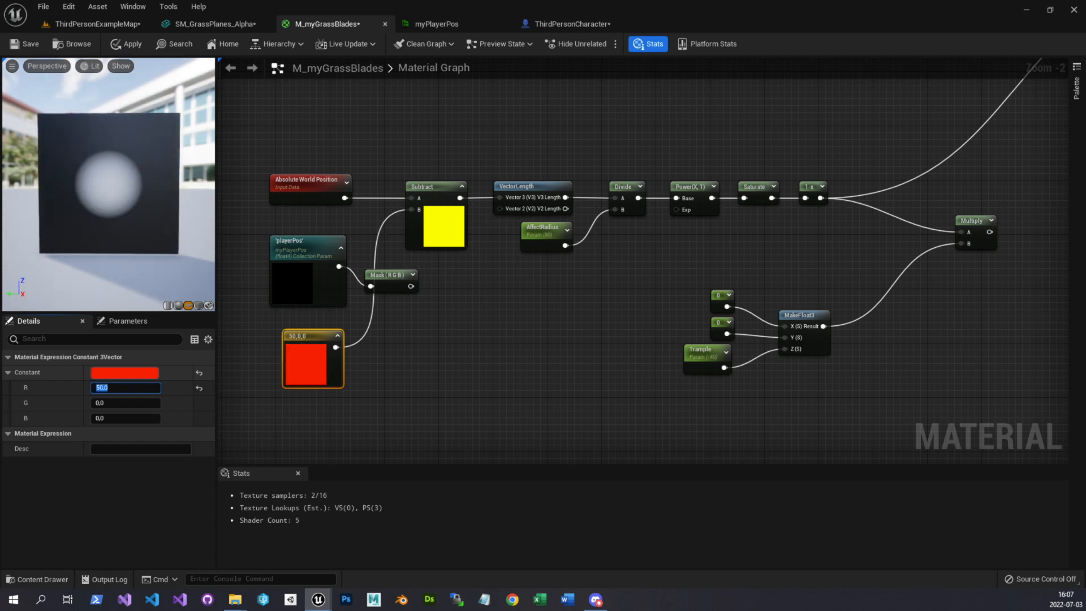
text(0)
key(Return)
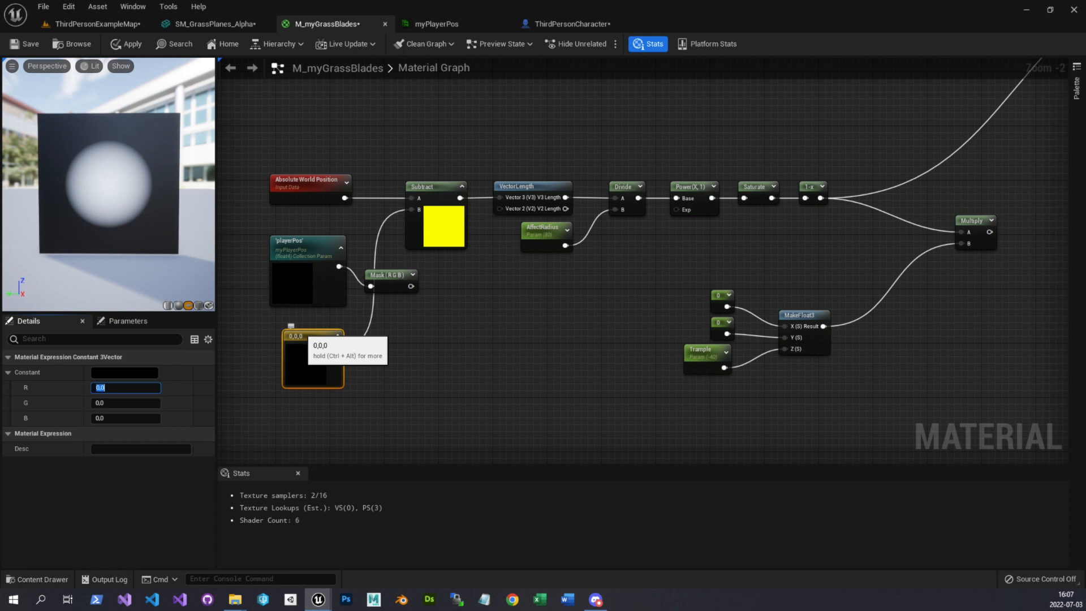
Offset the sphere by setting the constant vector's G to 10, G to 100, and B to 100
click(127, 403)
text(1)
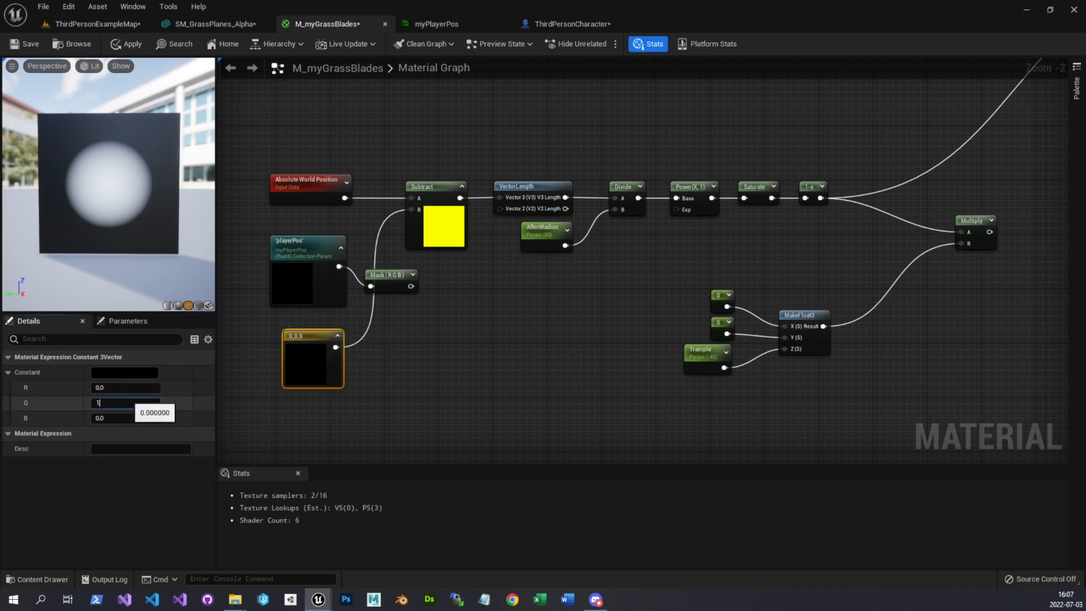
text(0)
key(Return)
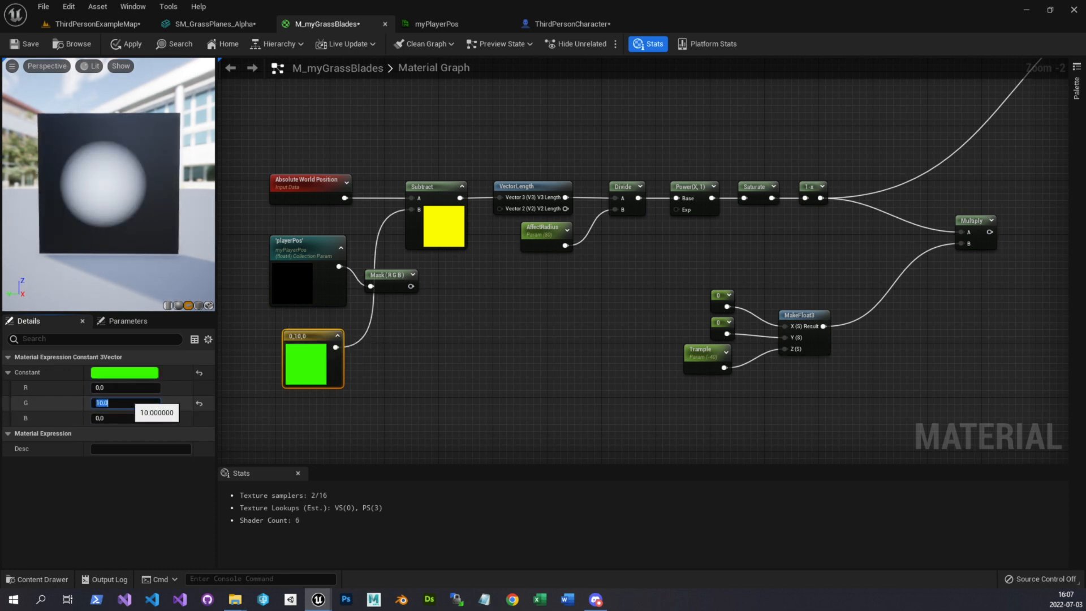
text(0)
key(Return)
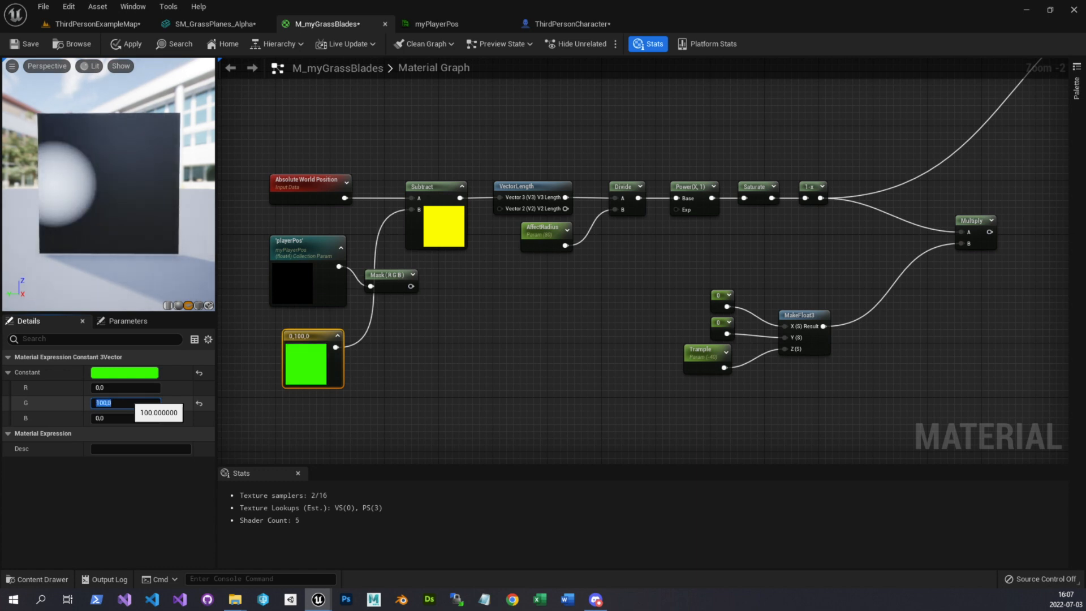
key(Tab)
key(Return)
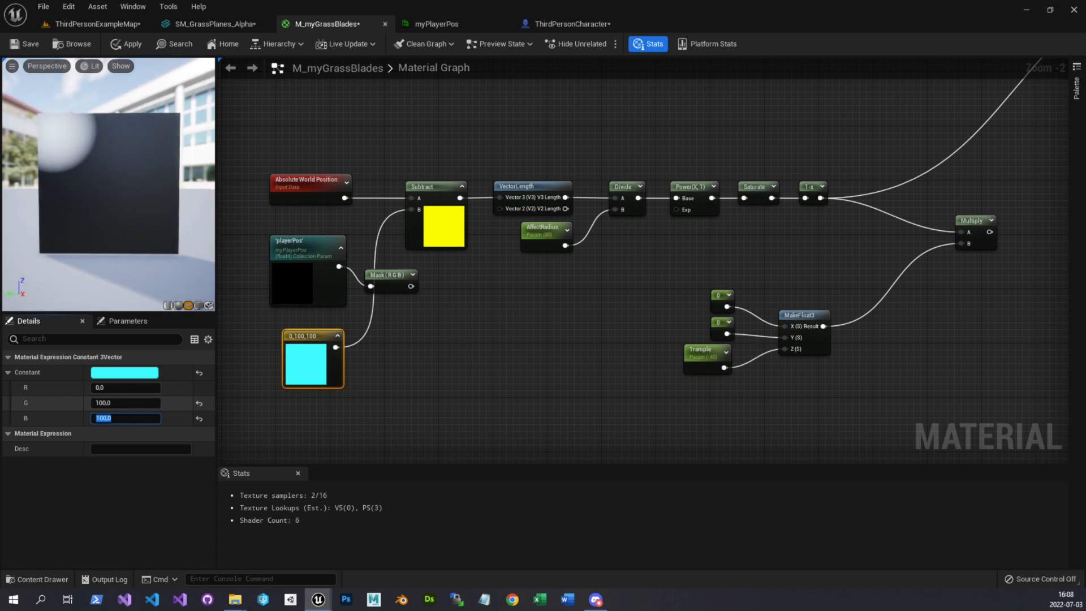
Review the playerPos collection parameter and the Set Vector Parameter Value node that drives it in the ThirdPersonCharacter event graph
click(254, 362)
mouse_move(320, 336)
mouse_down()
mouse_move(286, 391)
mouse_move(326, 336)
mouse_up()
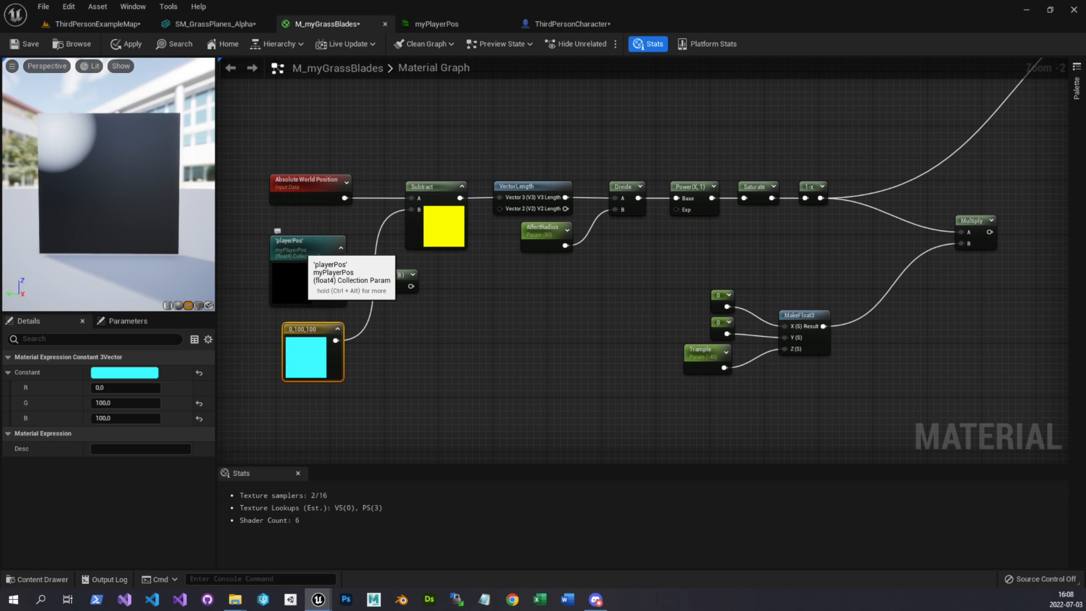
click(310, 252)
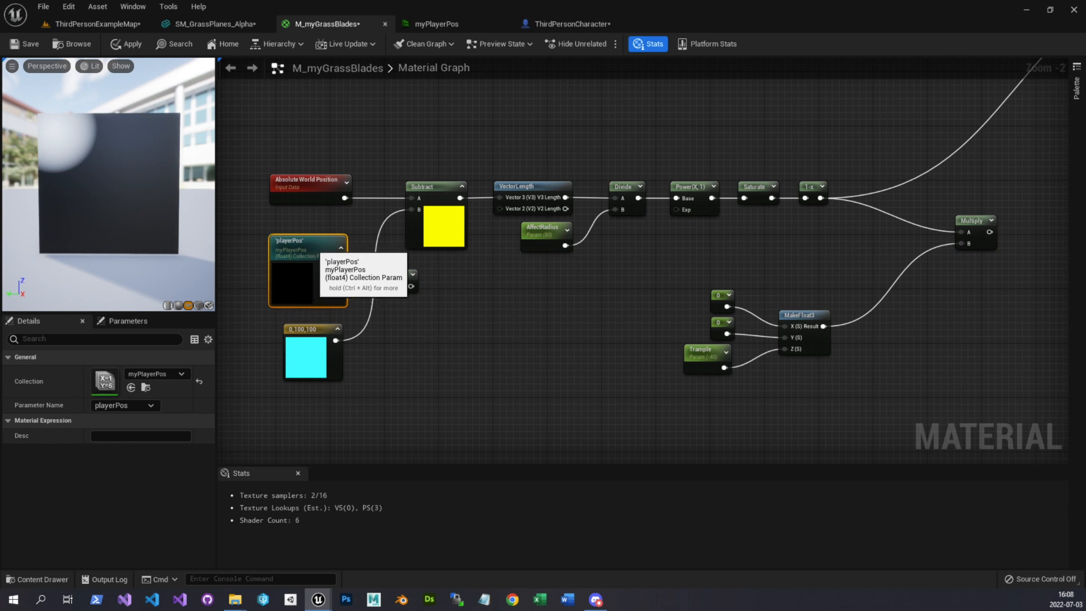
click(569, 23)
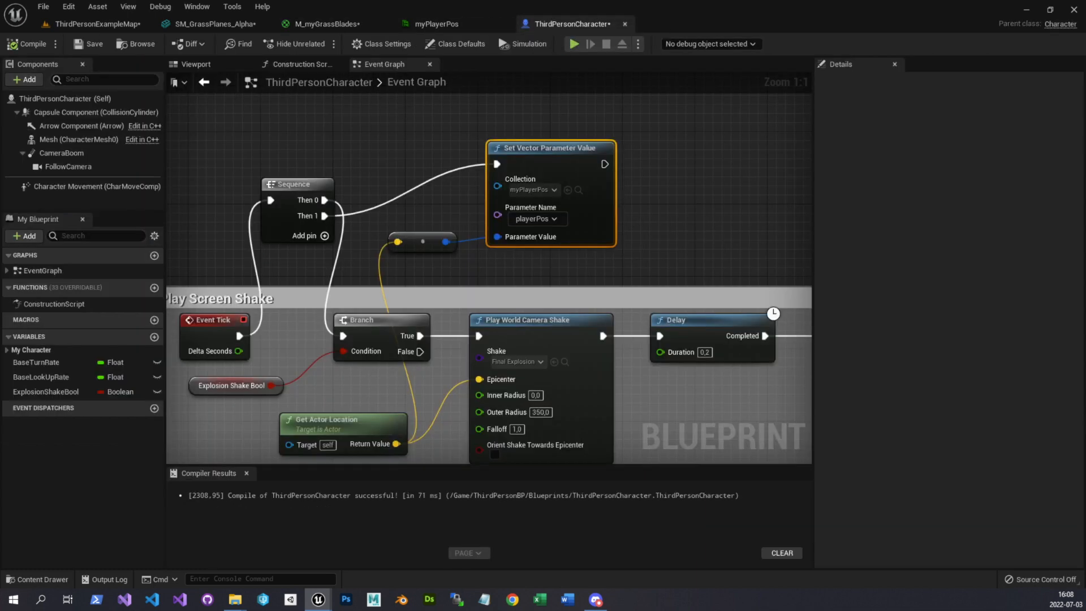
drag(546, 148, 546, 158)
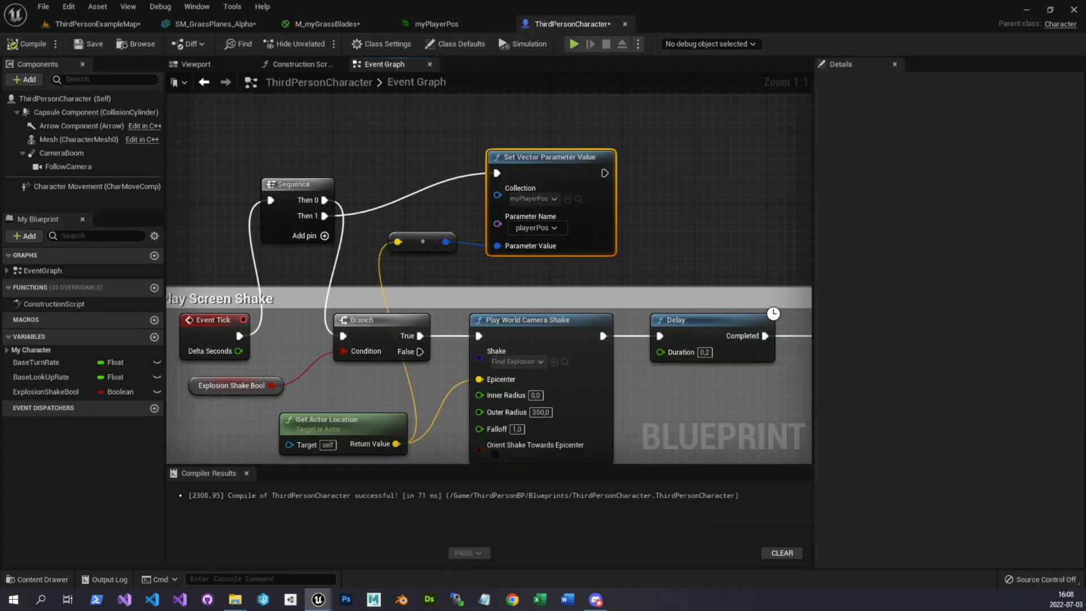
click(327, 24)
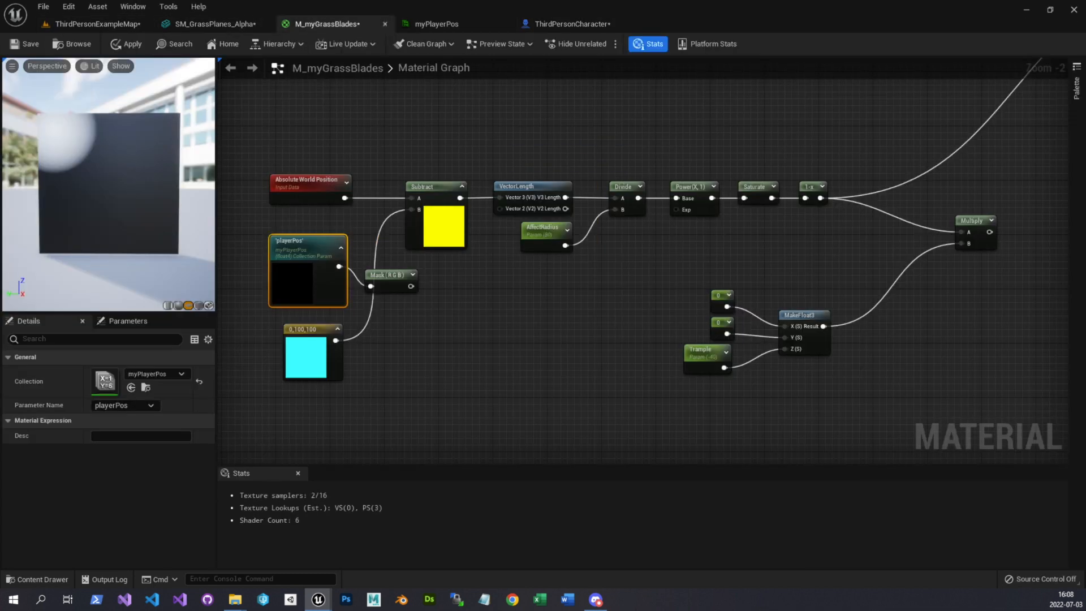
Reset the constant vector's G and B to 0
right_drag(582, 317, 516, 322)
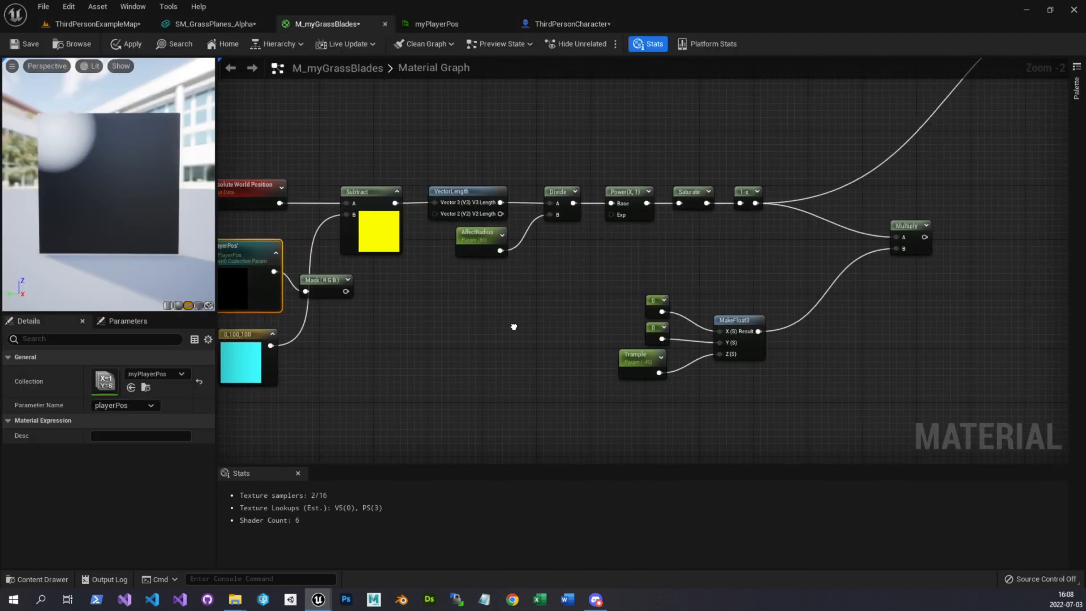
right_drag(430, 325, 516, 321)
click(338, 334)
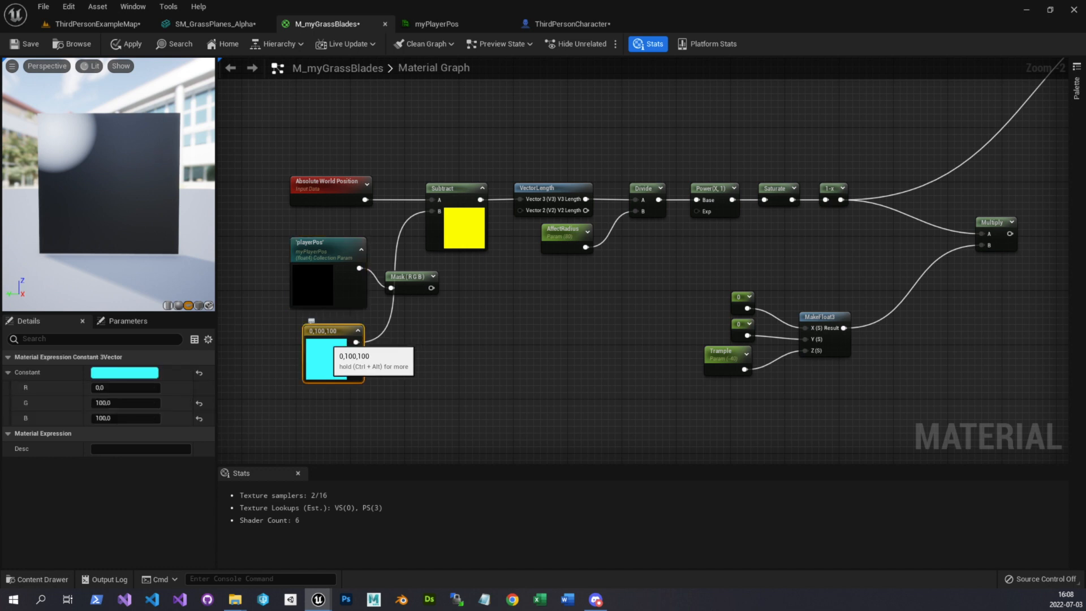
click(125, 404)
text(0)
key(Tab)
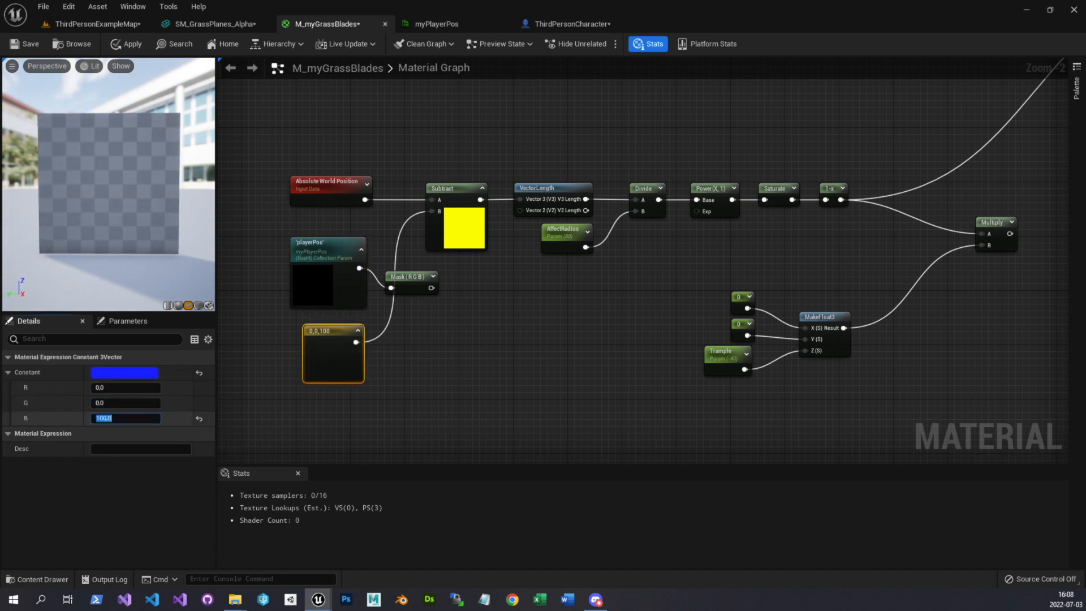
text(0)
key(Return)
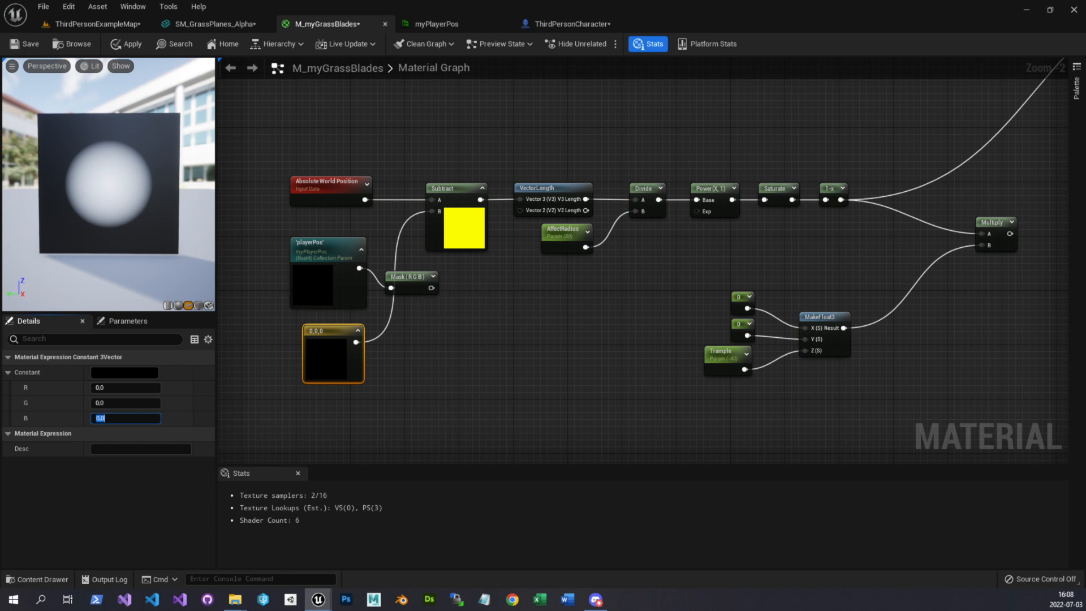
Reconnect the playerPos RGB mask to Subtract's B input and delete the constant vector
drag(431, 287, 432, 211)
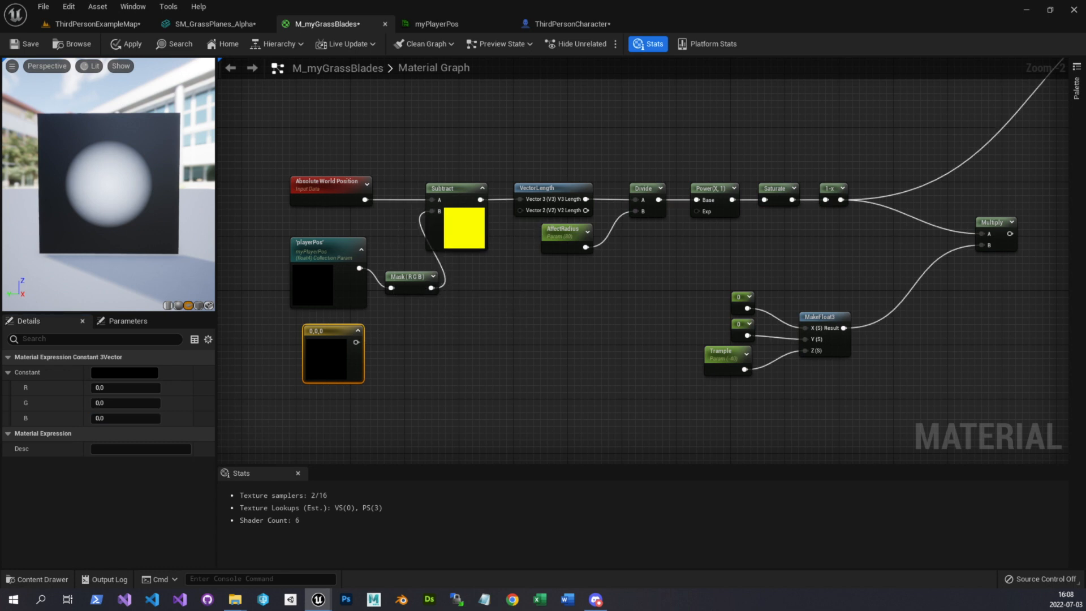
key(Delete)
Line the Multiply node up with 1-x and move the MakeFloat3 group lower, away from the distance chain
right_drag(563, 387, 209, 399)
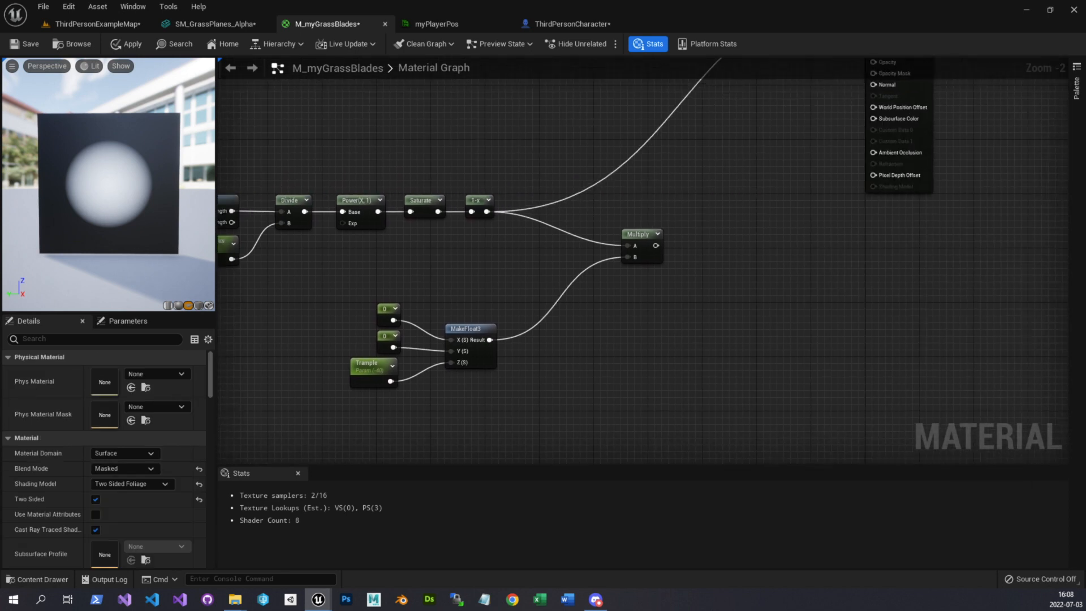
drag(477, 201, 476, 201)
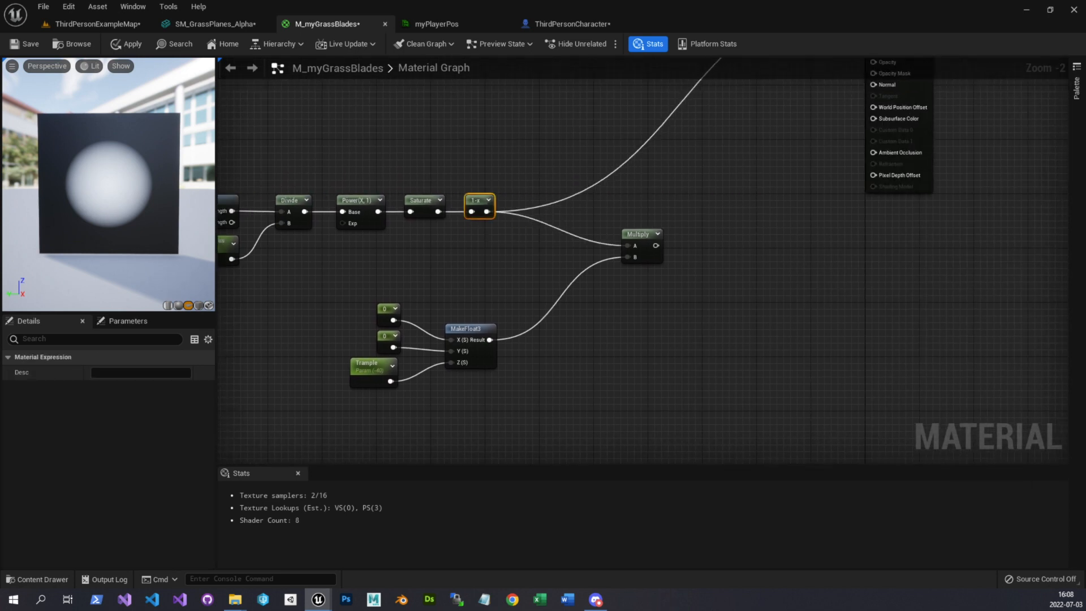
right_drag(543, 249, 644, 256)
drag(738, 242, 351, 339)
scroll(766, 296, down, 2)
click(735, 279)
drag(735, 279, 657, 407)
Wrap the distance nodes from Absolute World Position through 1-x in a comment titled "Sphere mask"
drag(717, 329, 280, 194)
key(c)
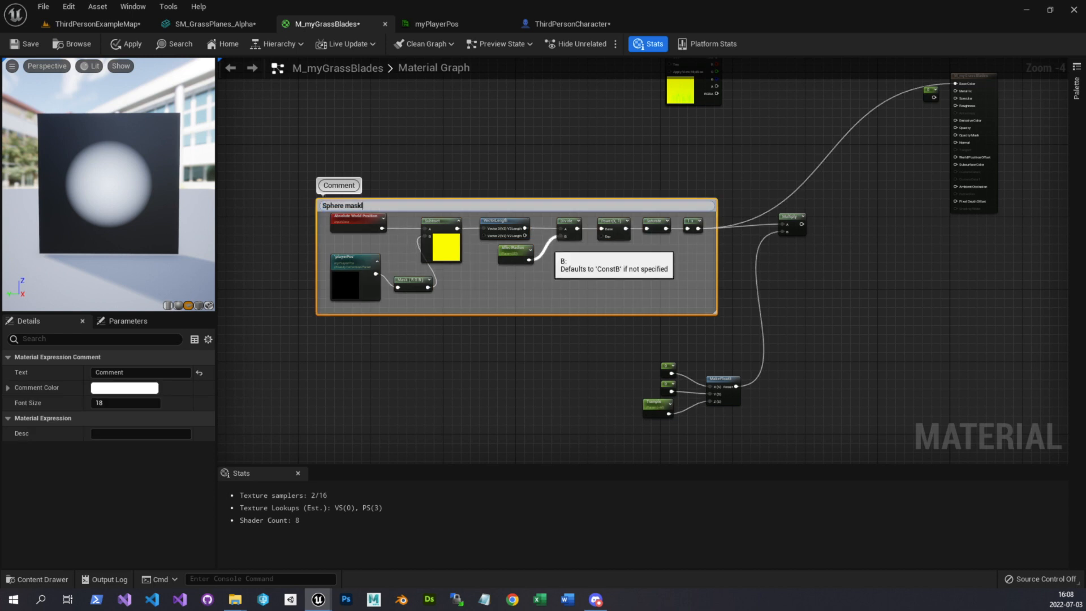
text(Sphere mask)
key(Return)
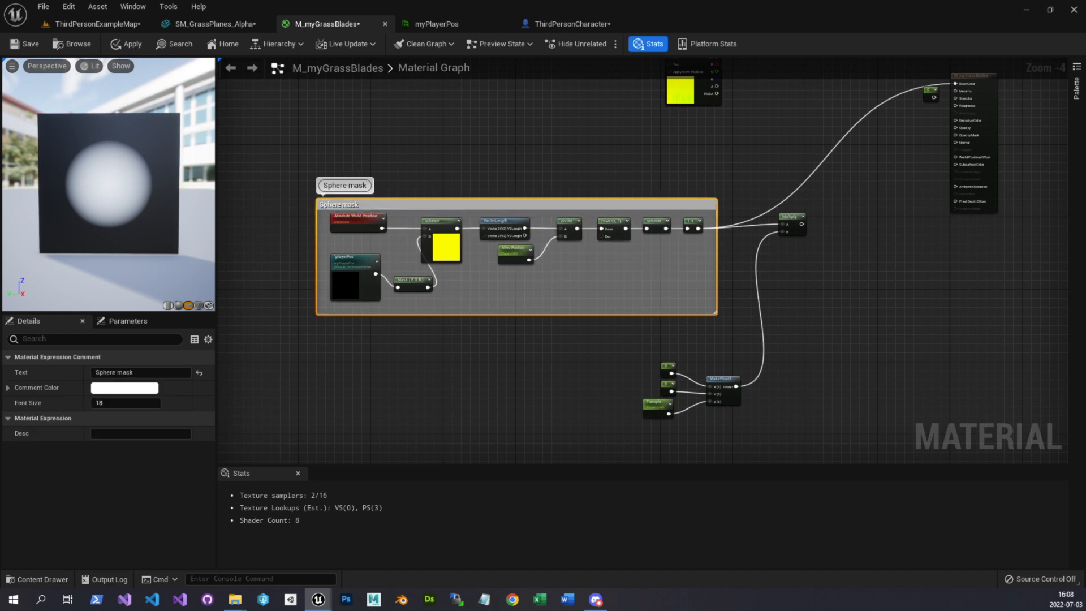
Move the Trample parameter, the two zero constants and MakeFloat3 up to just beneath the Sphere mask comment
scroll(1008, 339, up, 2)
drag(443, 352, 599, 460)
drag(586, 373, 545, 318)
right_drag(727, 309, 725, 345)
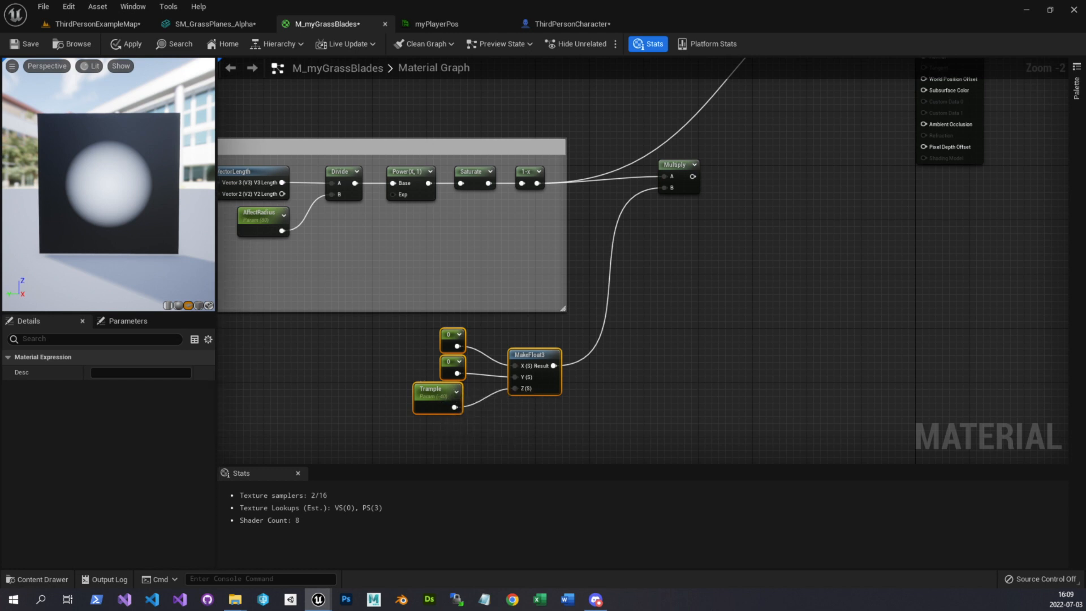
Check the Trample parameter's settings and connect the Multiply output to the material's World Position Offset
click(447, 399)
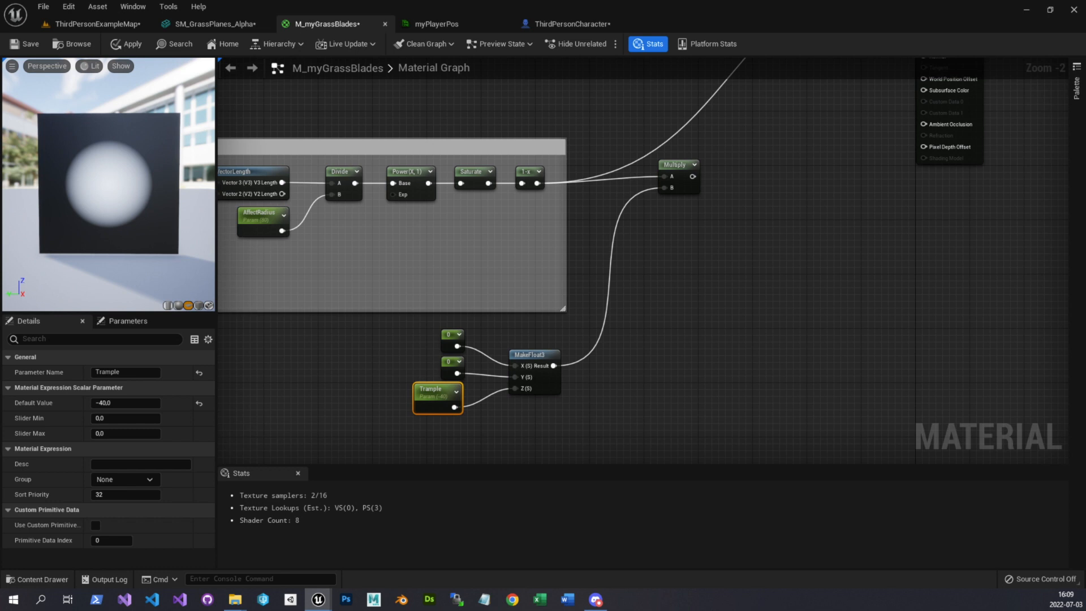
right_drag(757, 263, 710, 327)
right_drag(335, 395, 348, 341)
right_drag(703, 253, 520, 396)
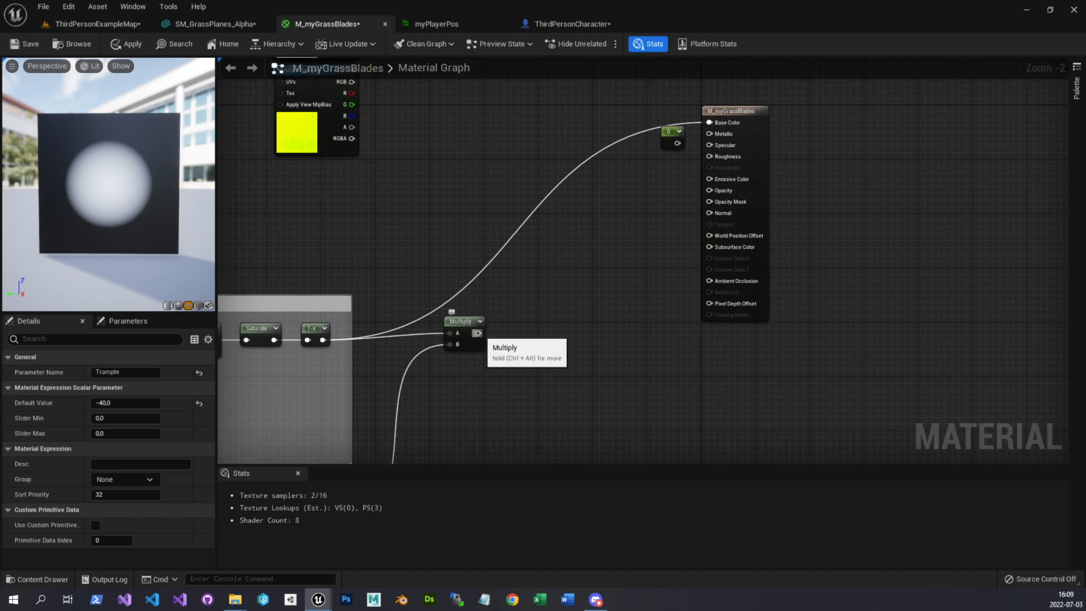
drag(479, 334, 716, 241)
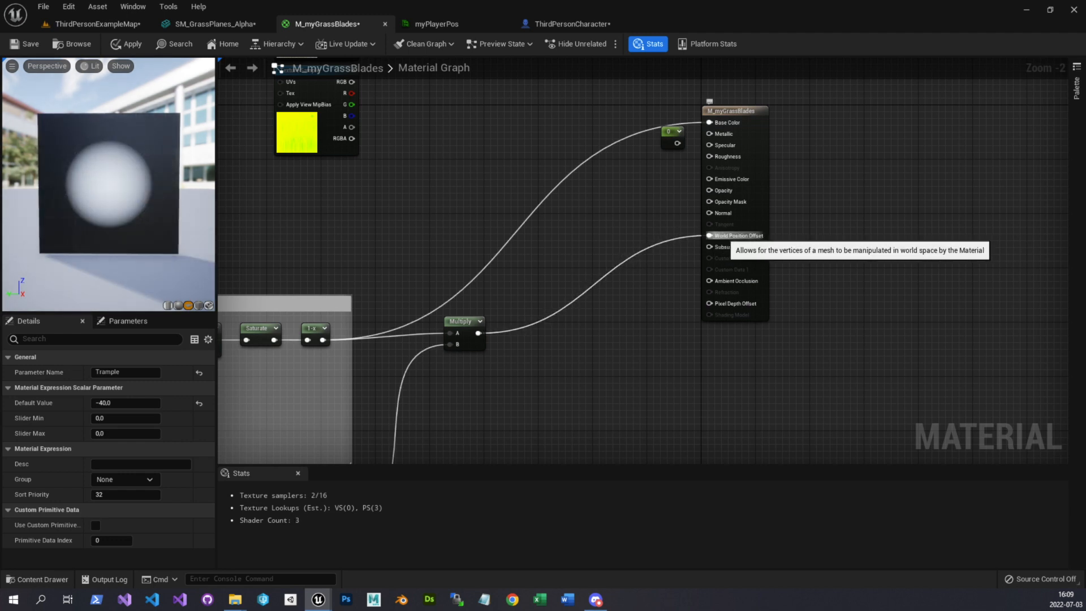
Connect the 0 constant to Metallic and Specular, and the grass texture's RGB to Base Color in place of the 1-x output
right_drag(642, 205, 603, 287)
mouse_move(638, 224)
mouse_down()
mouse_move(673, 216)
mouse_move(657, 214)
mouse_up()
key(ctrl+z)
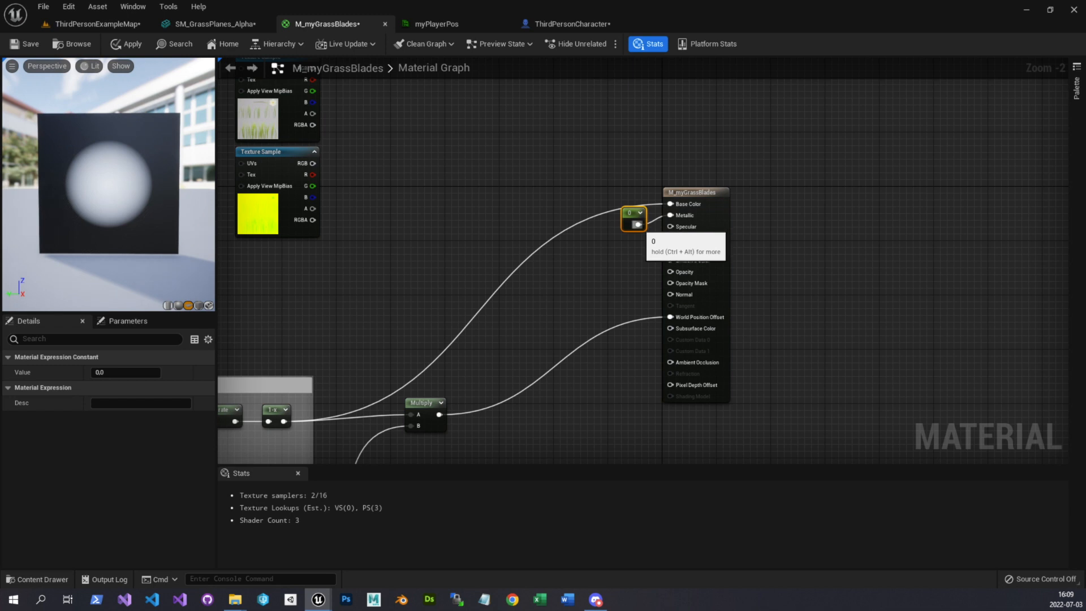
right_drag(469, 185, 528, 216)
drag(371, 99, 729, 235)
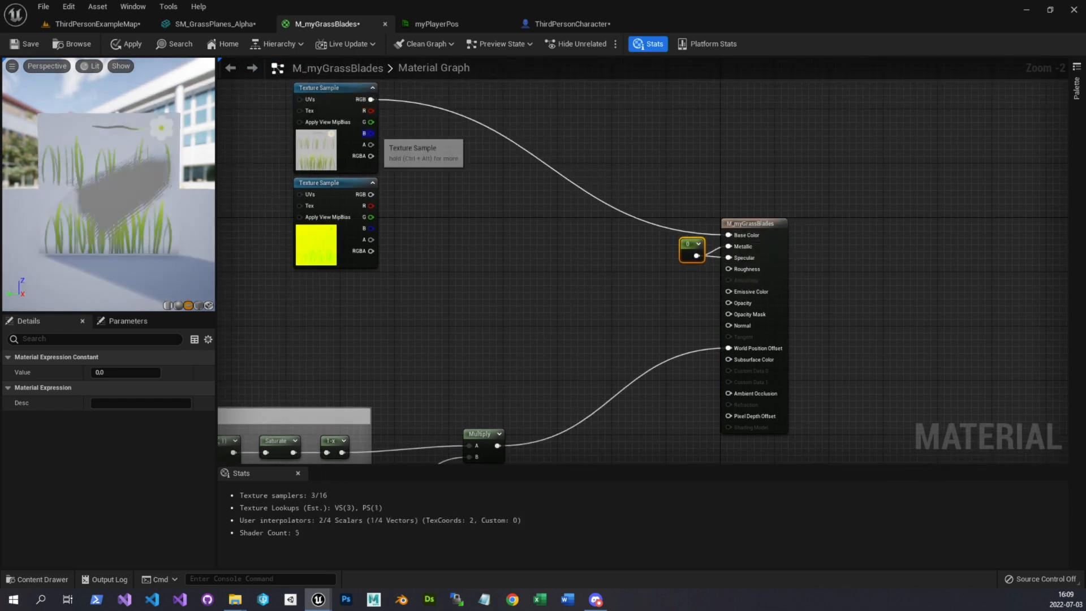
Wire the grass texture's RGB to Subsurface Color and A to Opacity Mask, the yellow texture's R to Roughness, then apply and preview on a cube
drag(372, 99, 728, 359)
drag(371, 145, 733, 314)
drag(371, 206, 729, 269)
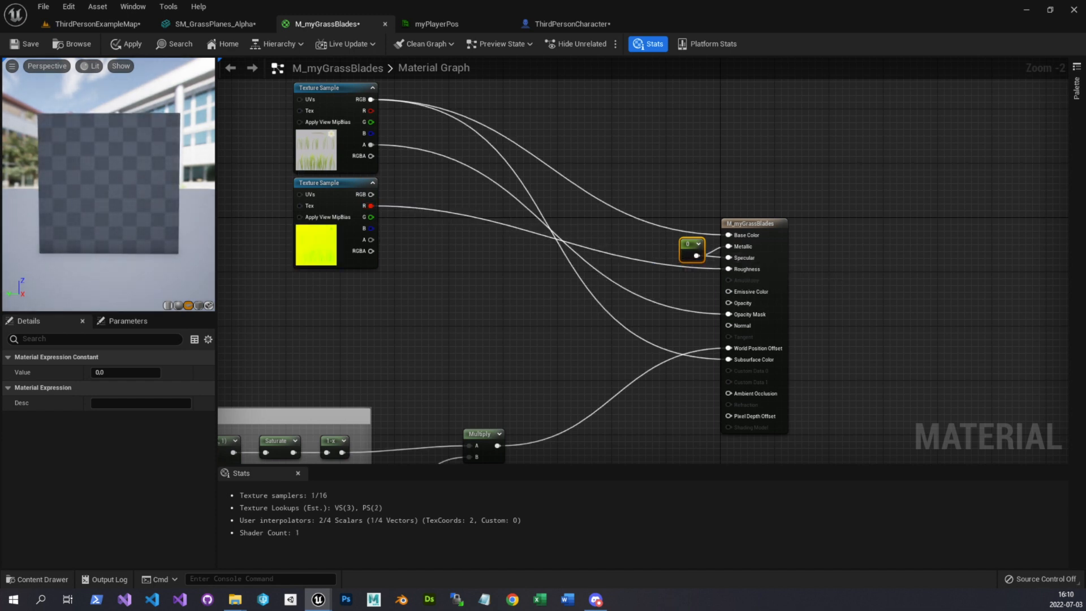
click(132, 43)
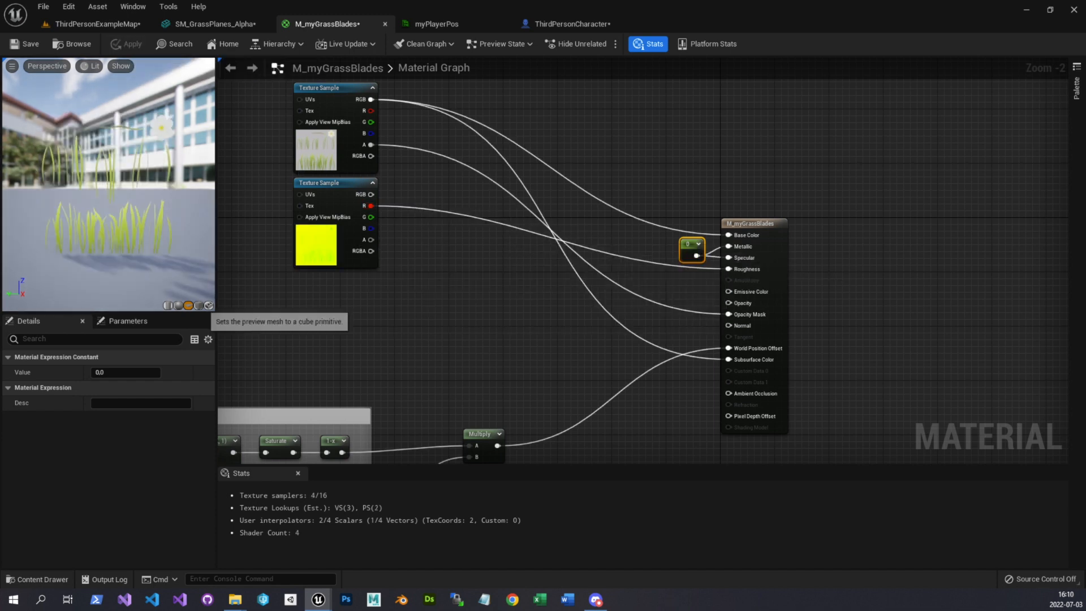
click(199, 305)
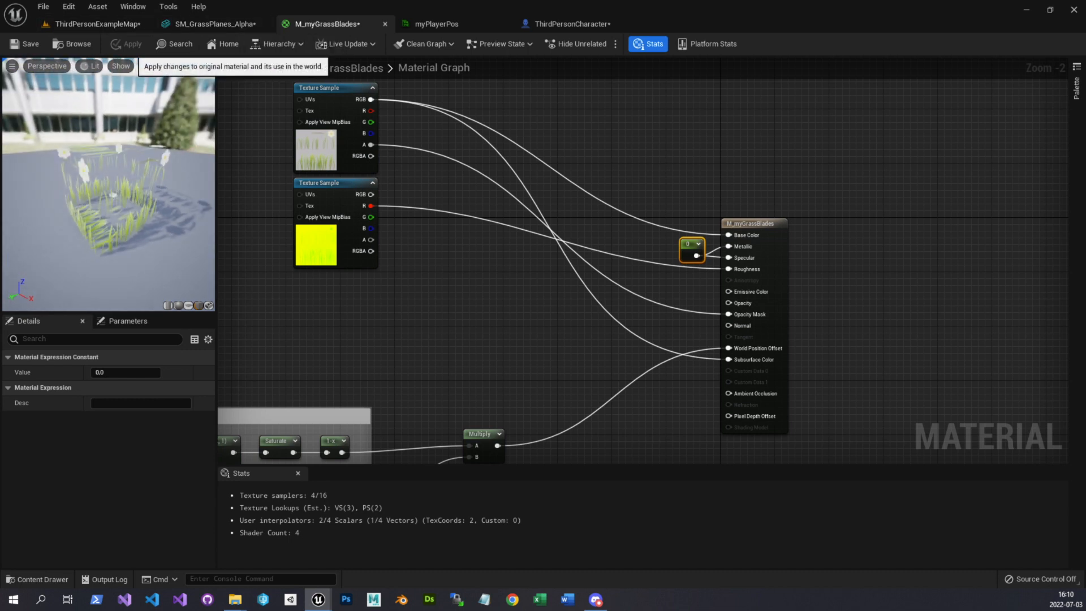
Play ThirdPersonExampleMap and run the character back and forth through the grass to examine the trample effect, ending the session when done
click(96, 24)
click(241, 43)
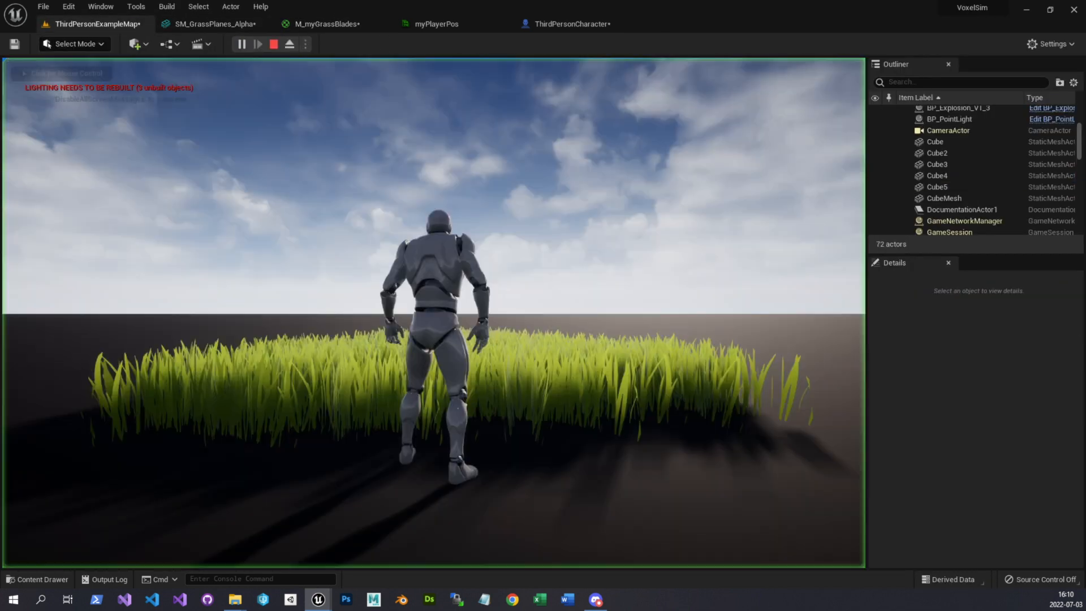
key(s)
key(a)
key(s)
key(d)
key(w)
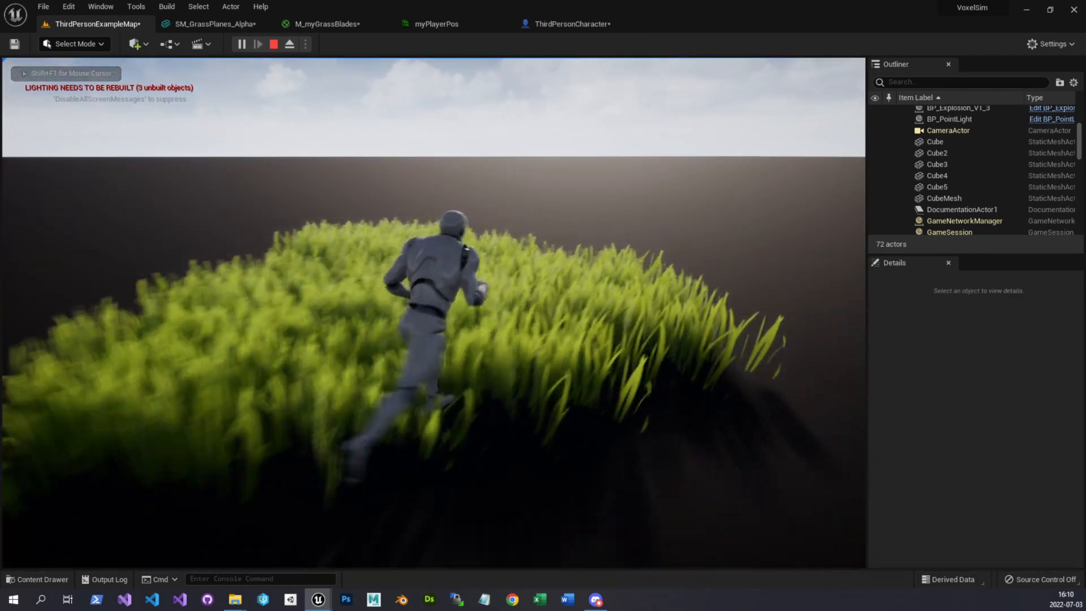
key(a)
key(s)
key(d)
key(w)
key(s)
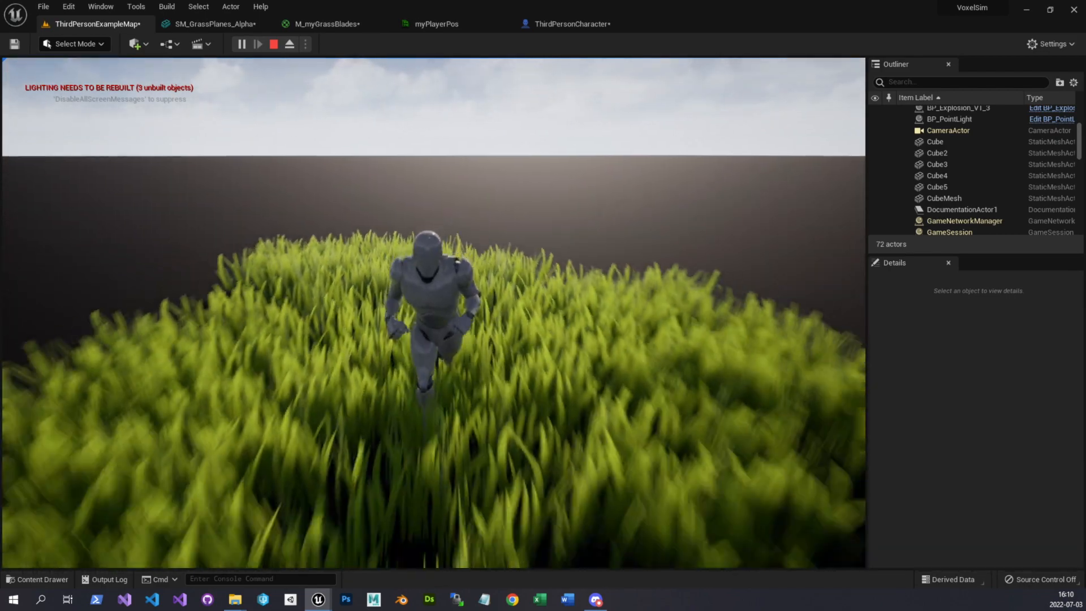
key(w)
key(d)
key(s)
key(a)
key(w)
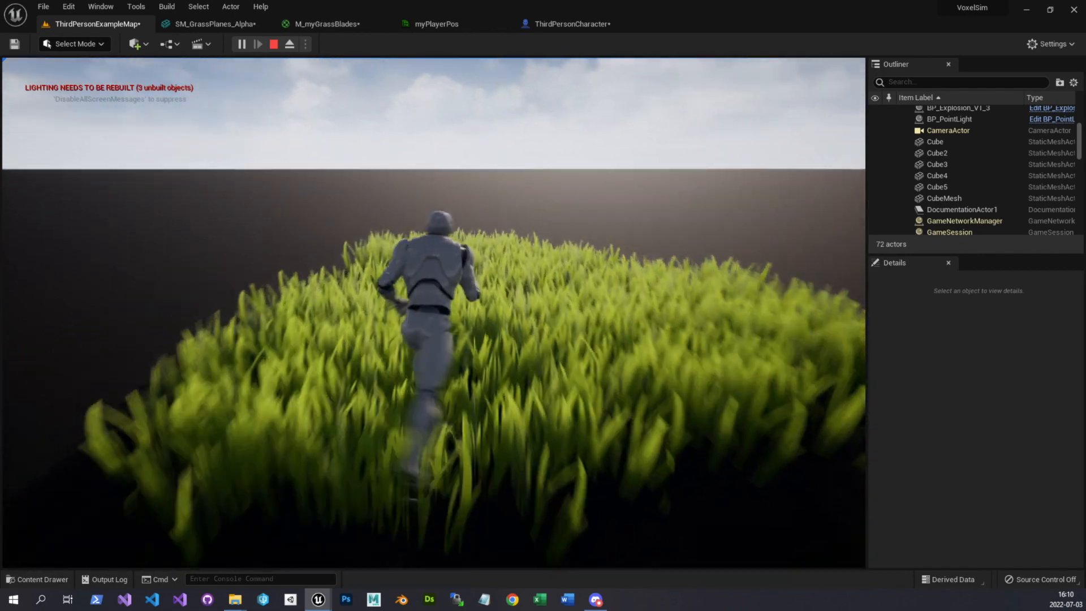
key(s)
key(w)
key(s)
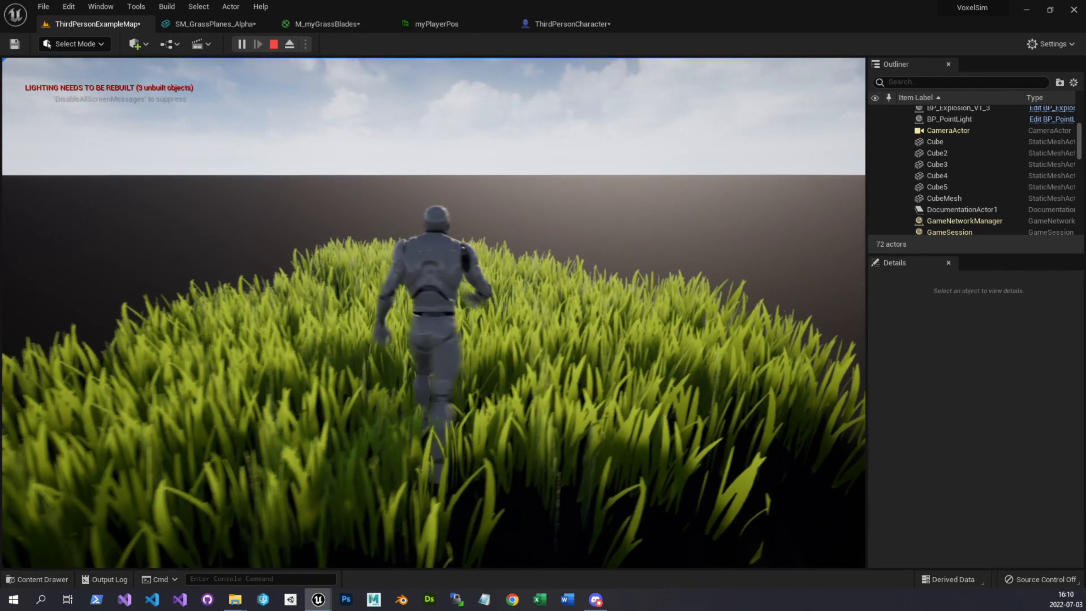
key(Escape)
Create a material instance from M_myGrassBlades in the GrassTutorial folder and name it MI_myGrassBlades
click(212, 24)
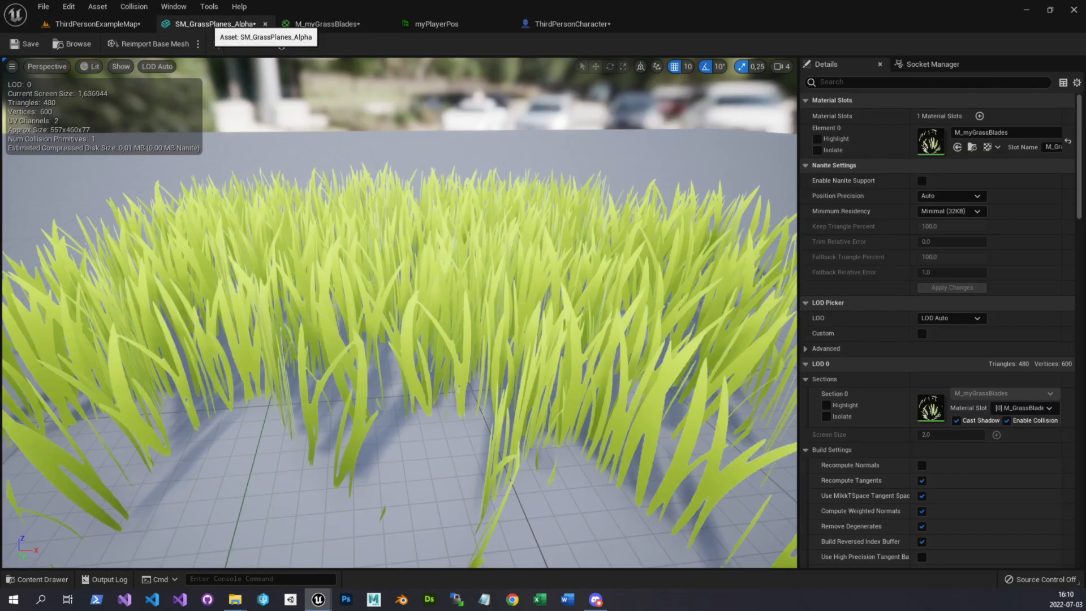
click(136, 24)
click(37, 580)
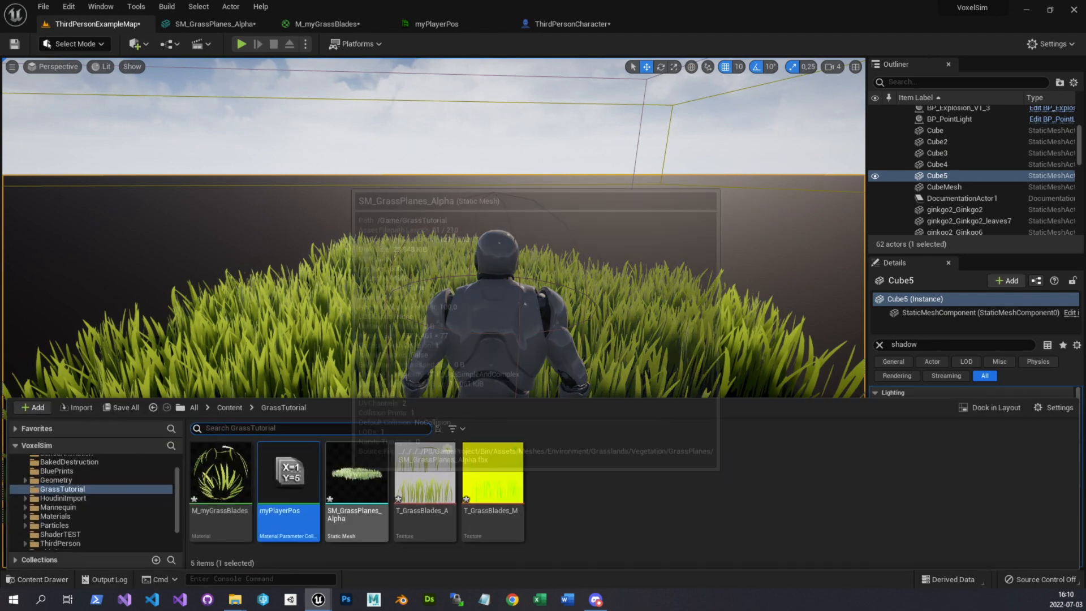
right_click(223, 481)
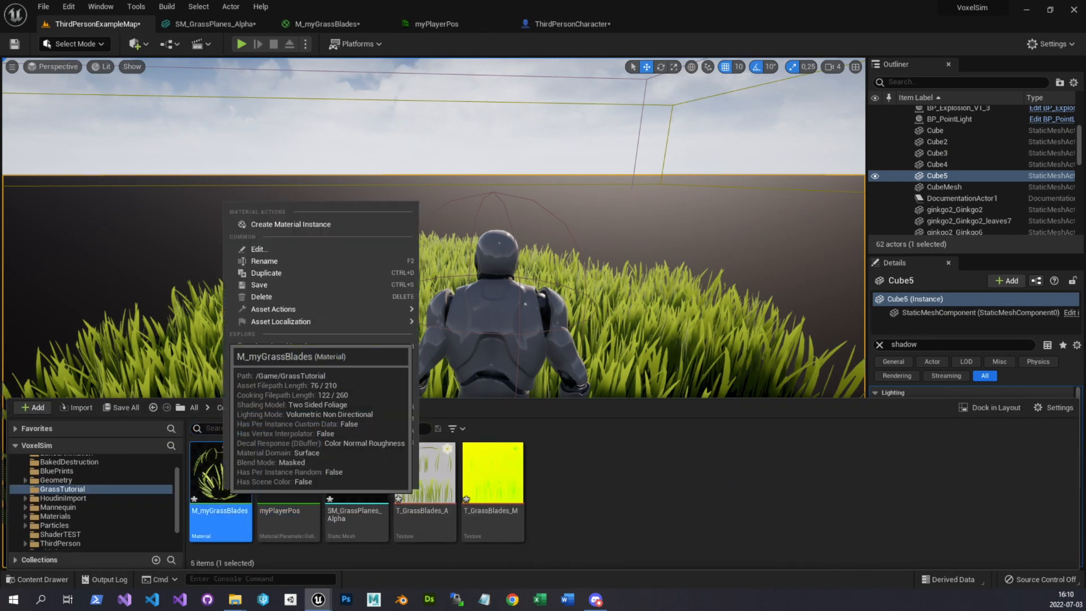
click(288, 224)
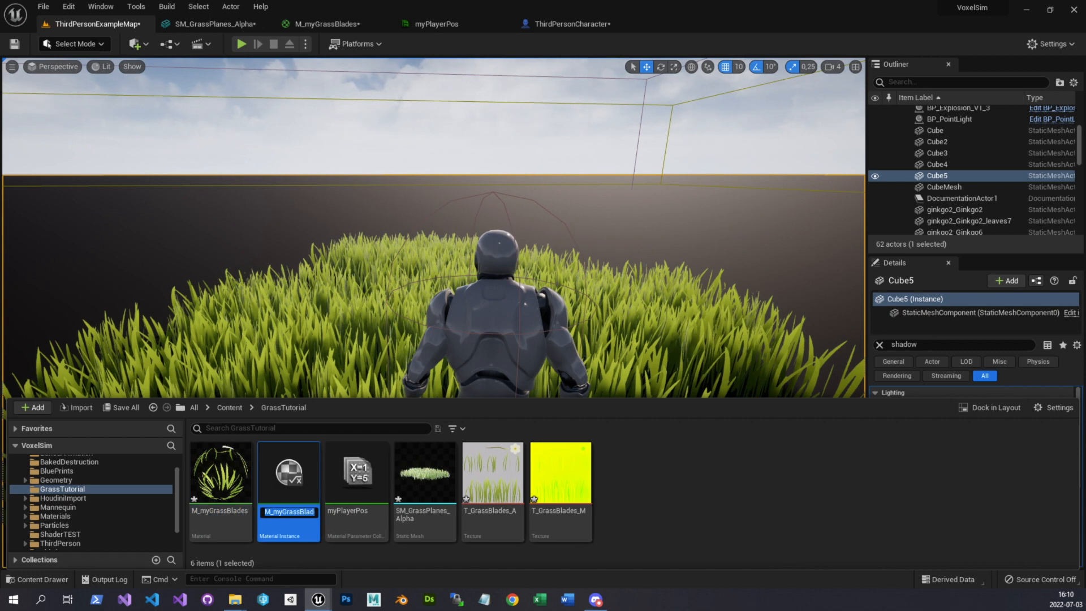
key(End)
key(BackSpace)
key(BackSpace)
key(BackSpace)
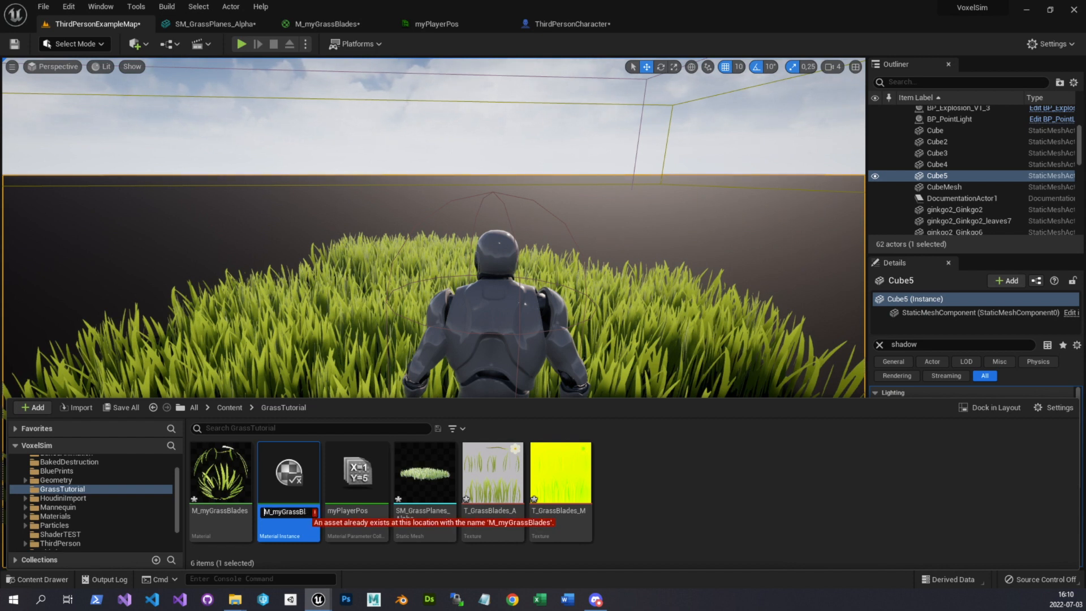
text(I)
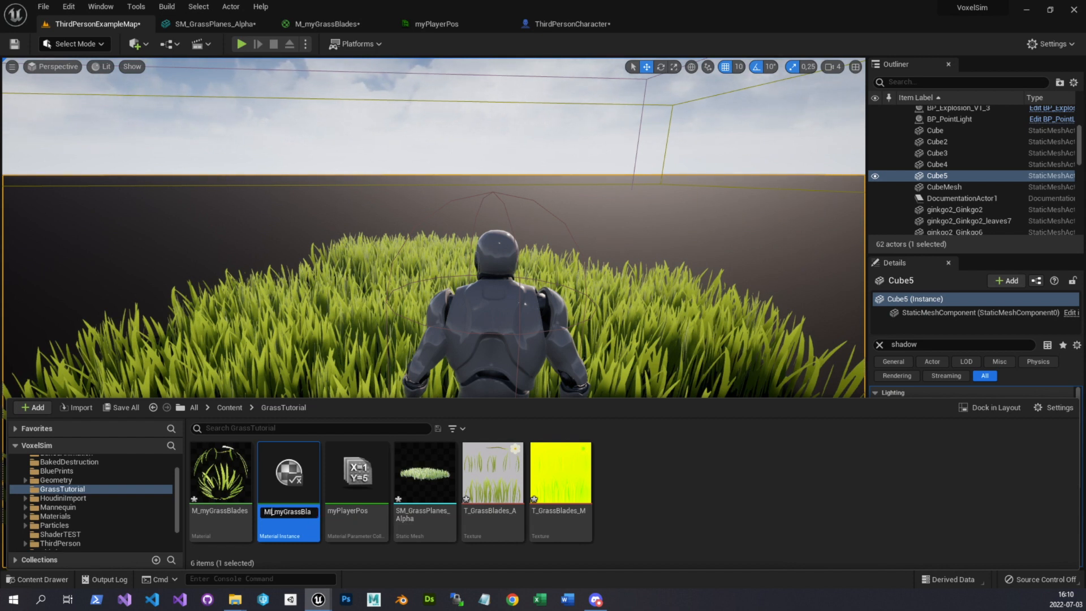
key(Return)
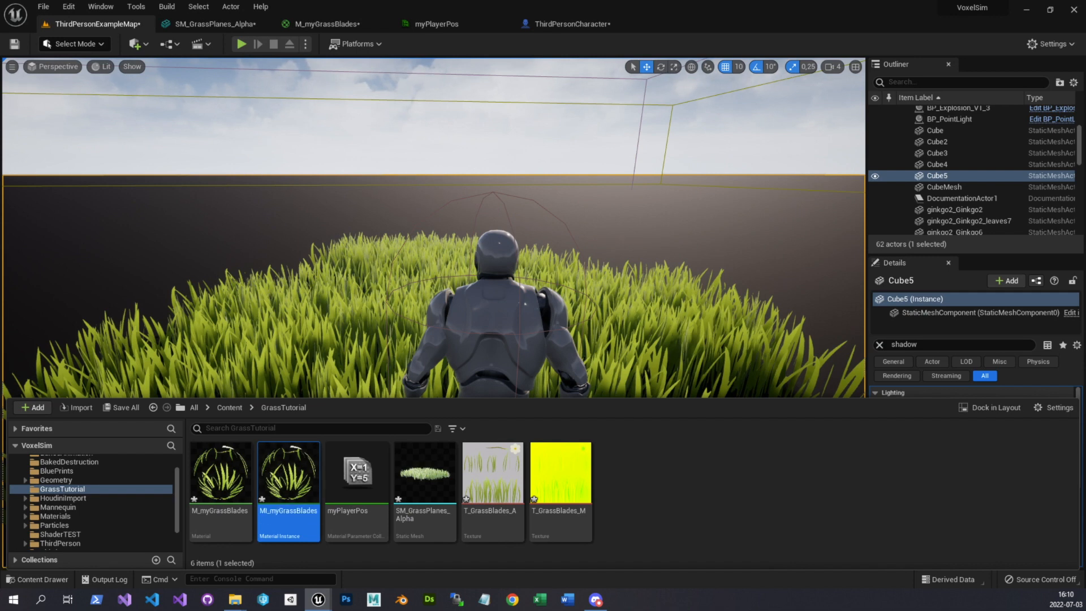
Assign MI_myGrassBlades to the Element 0 material slot of the SM_GrassPlanes_Alpha mesh and save the mesh
double_click(424, 474)
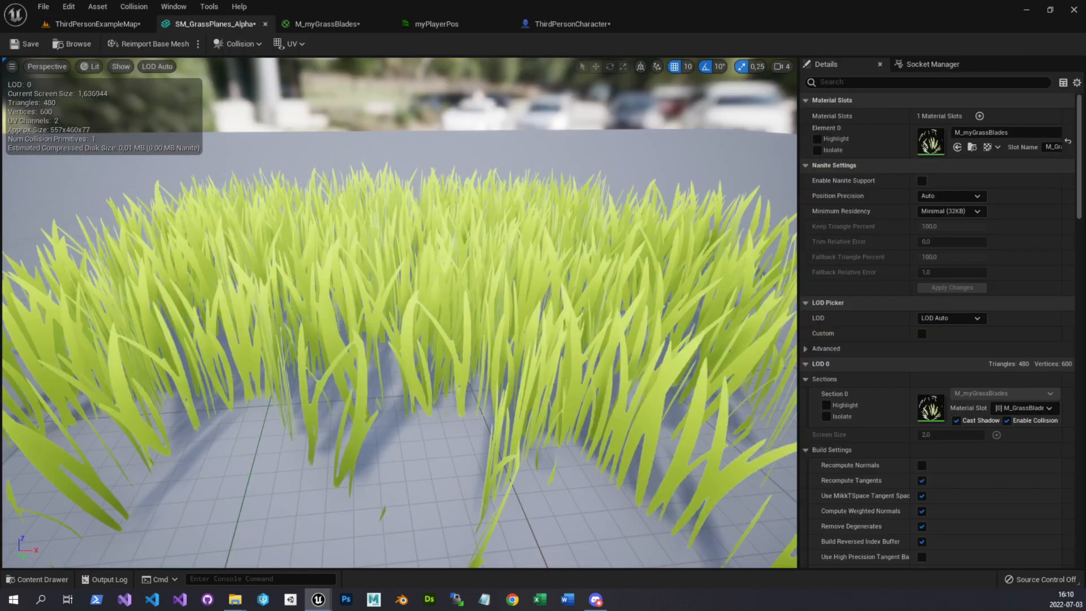
click(995, 132)
text(MI)
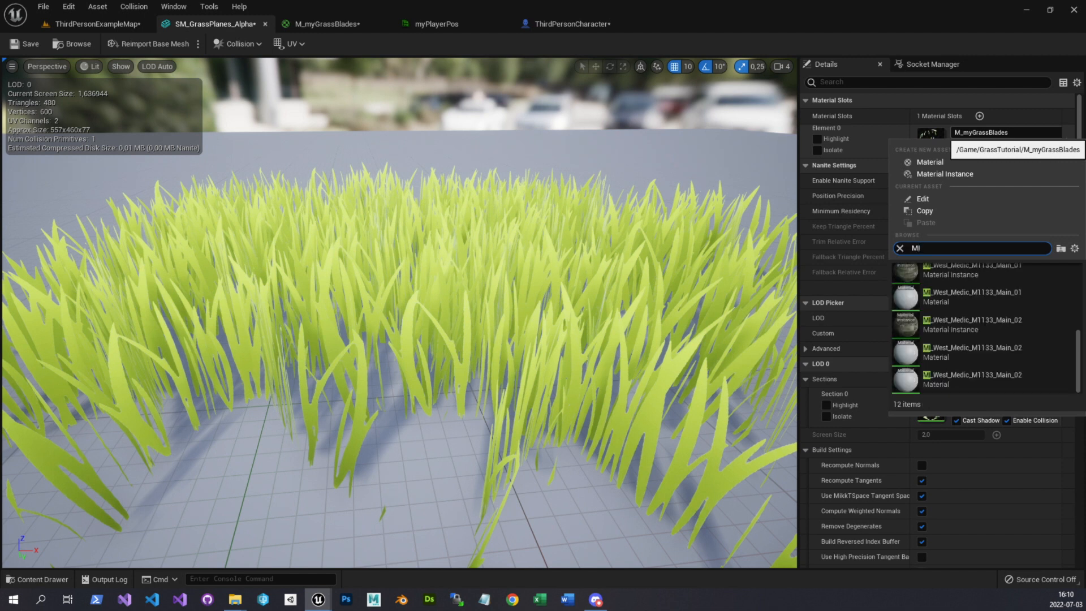
text(_my)
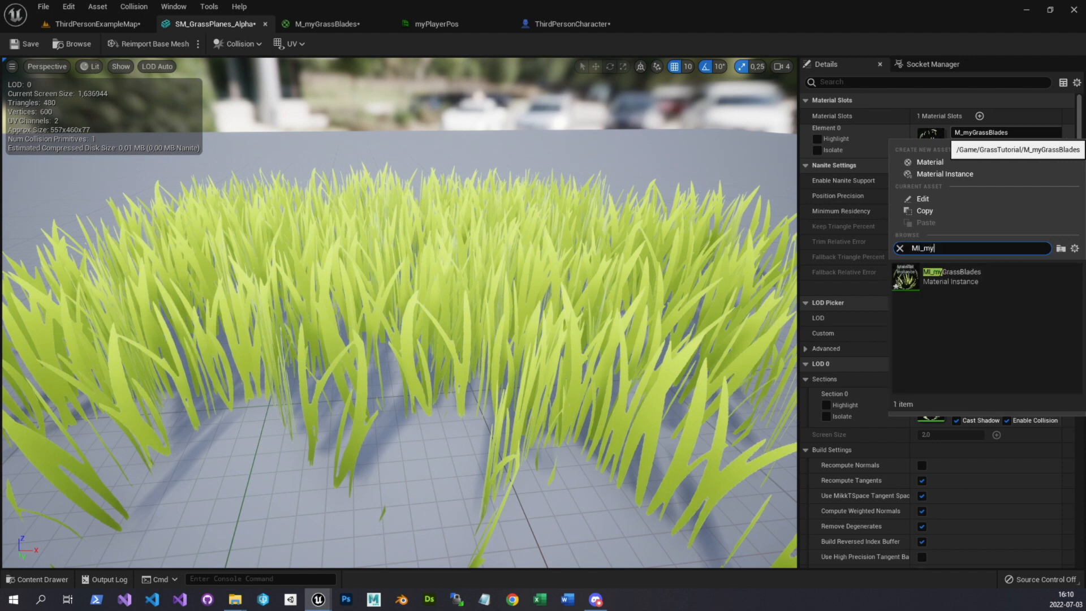
key(Return)
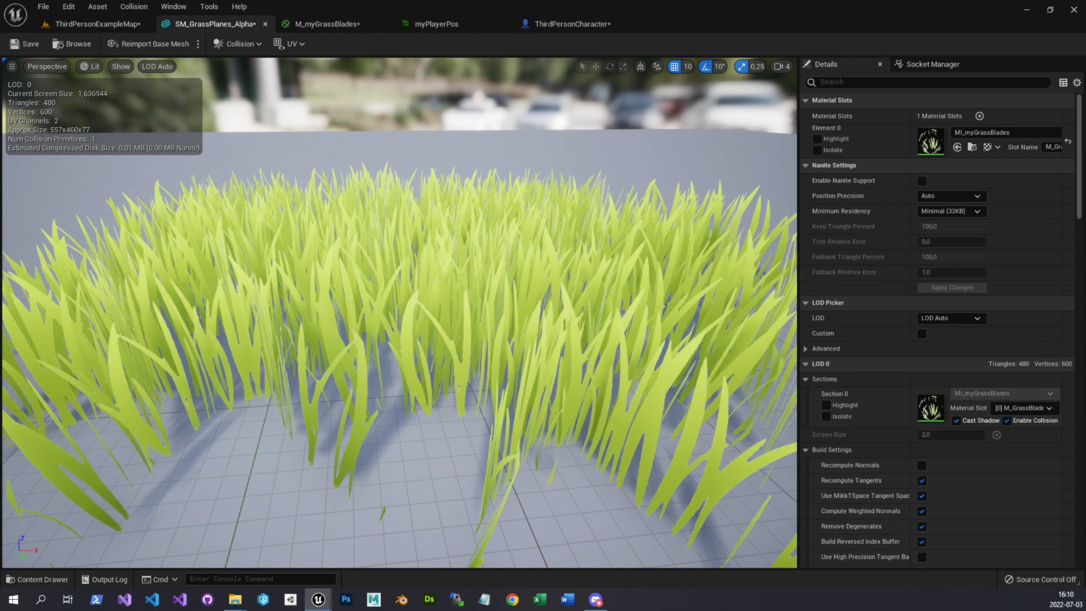
click(25, 44)
Override both scalar parameters in MI_myGrassBlades, setting AffectRadius to 200 and Trample to -100, and save the instance
click(97, 23)
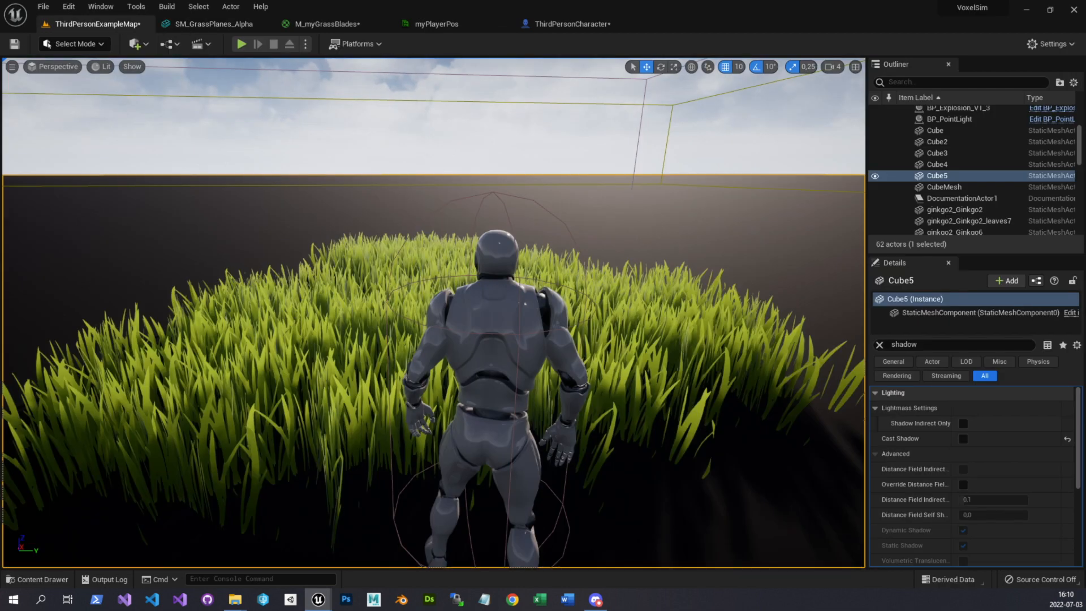
click(38, 580)
double_click(289, 475)
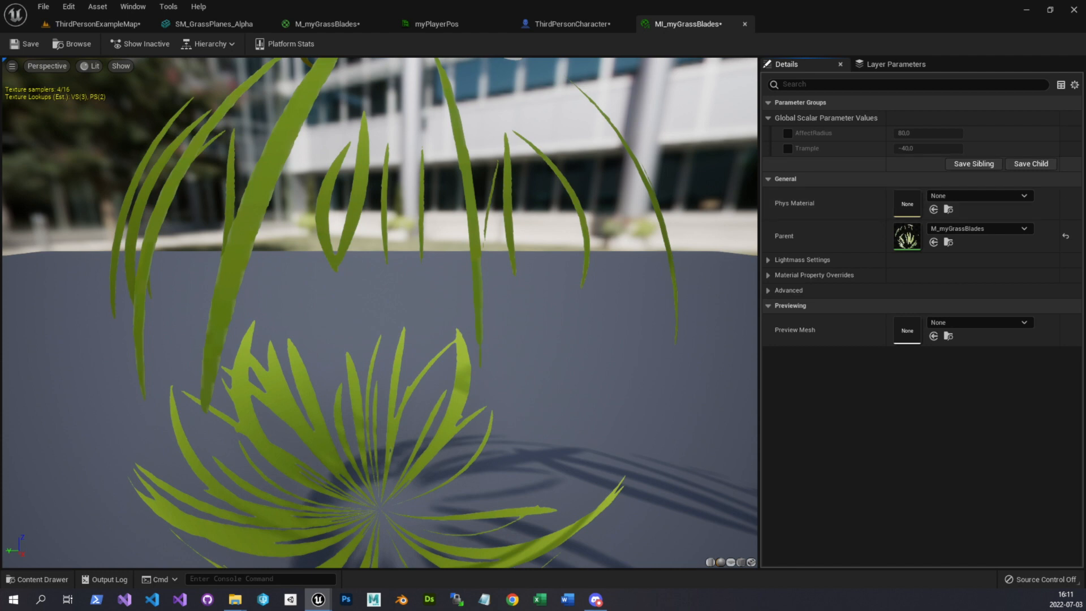
click(788, 149)
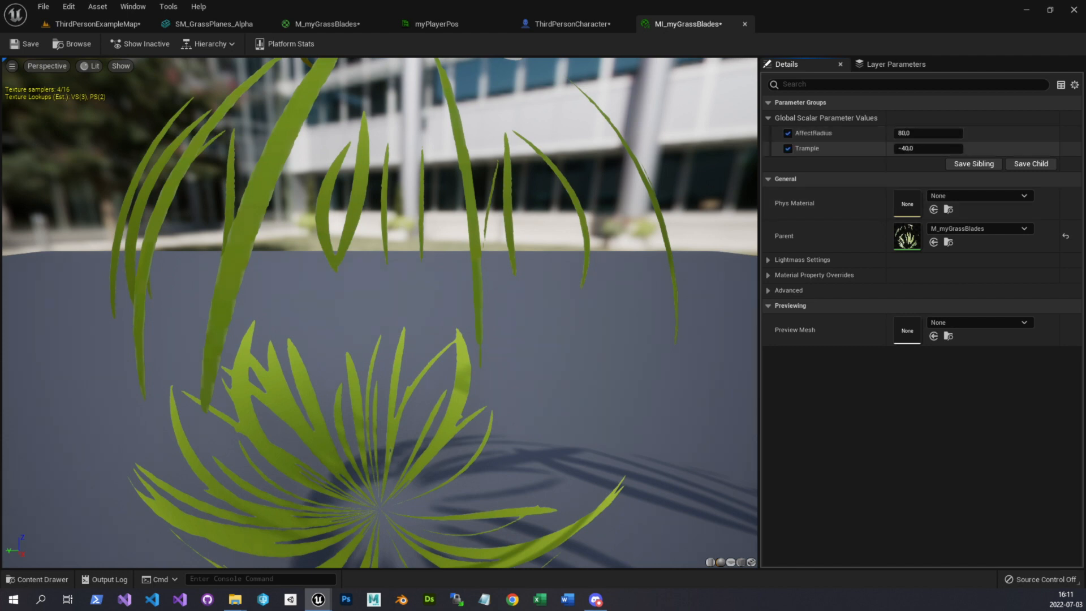
click(928, 133)
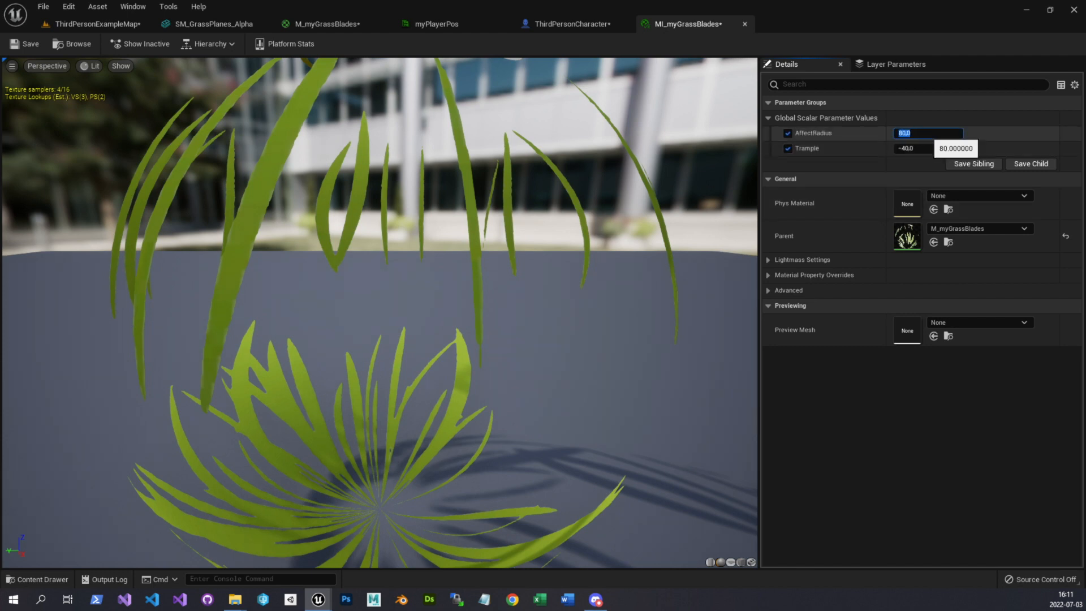
text(200)
key(Tab)
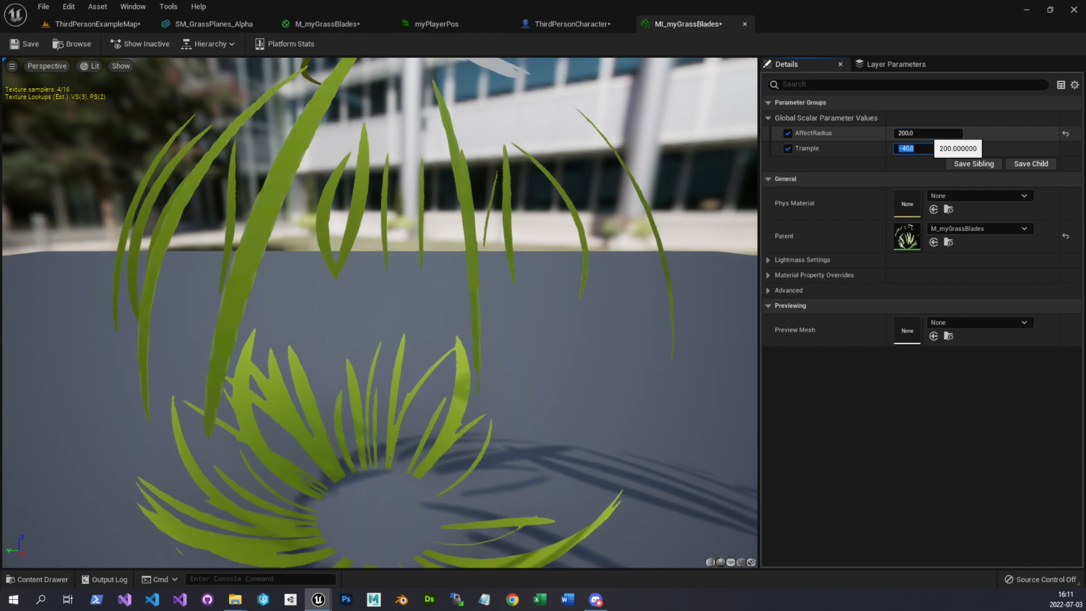
text(-100)
key(Return)
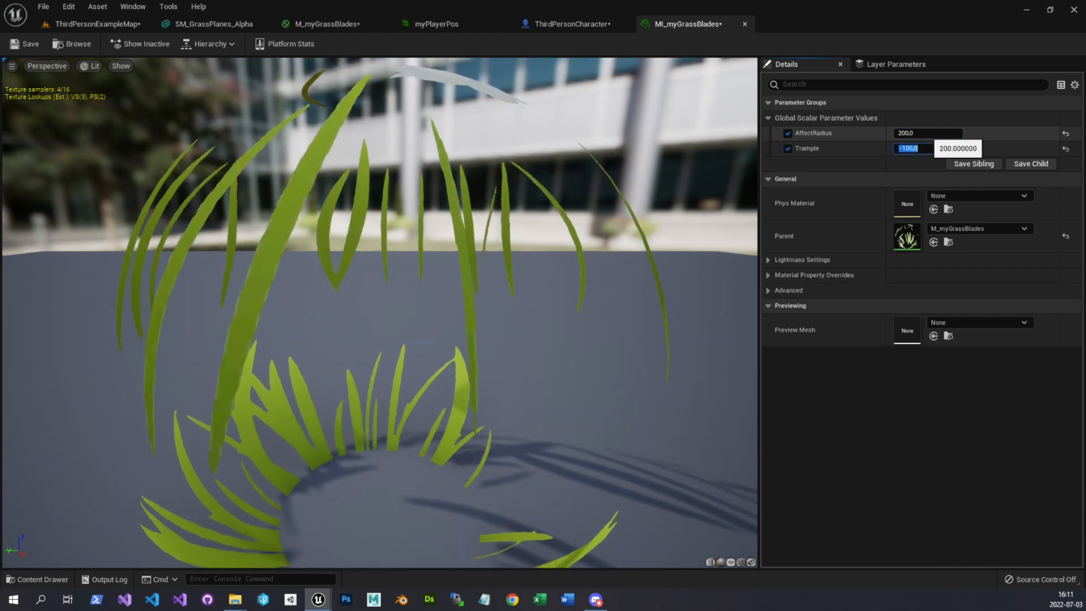
key(ctrl+s)
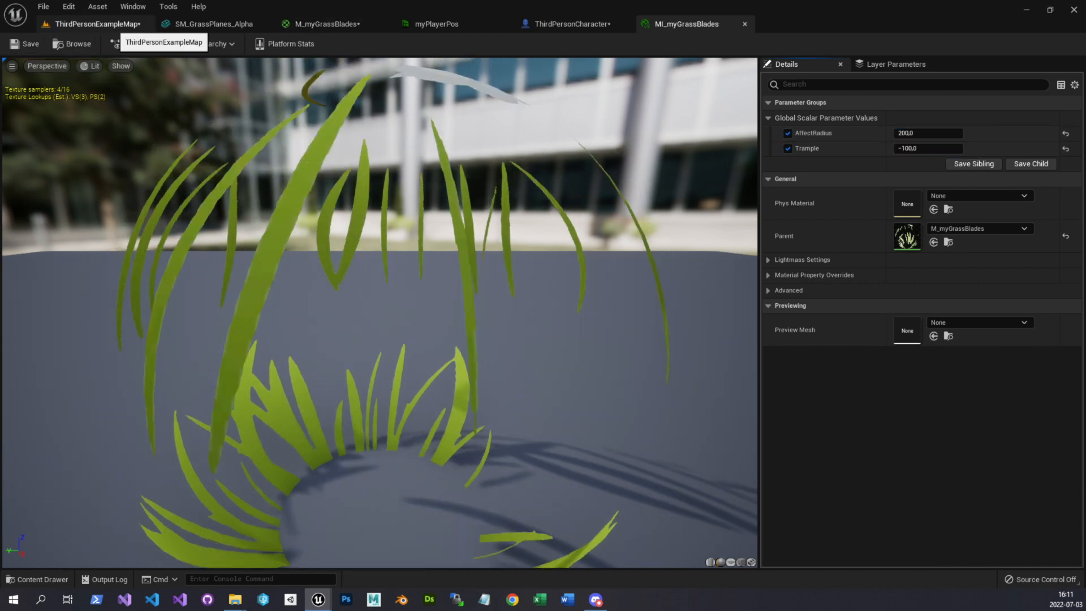
Play the level again and run through the grass to examine the trampling with the instance's overridden values, ending the session when done
click(96, 24)
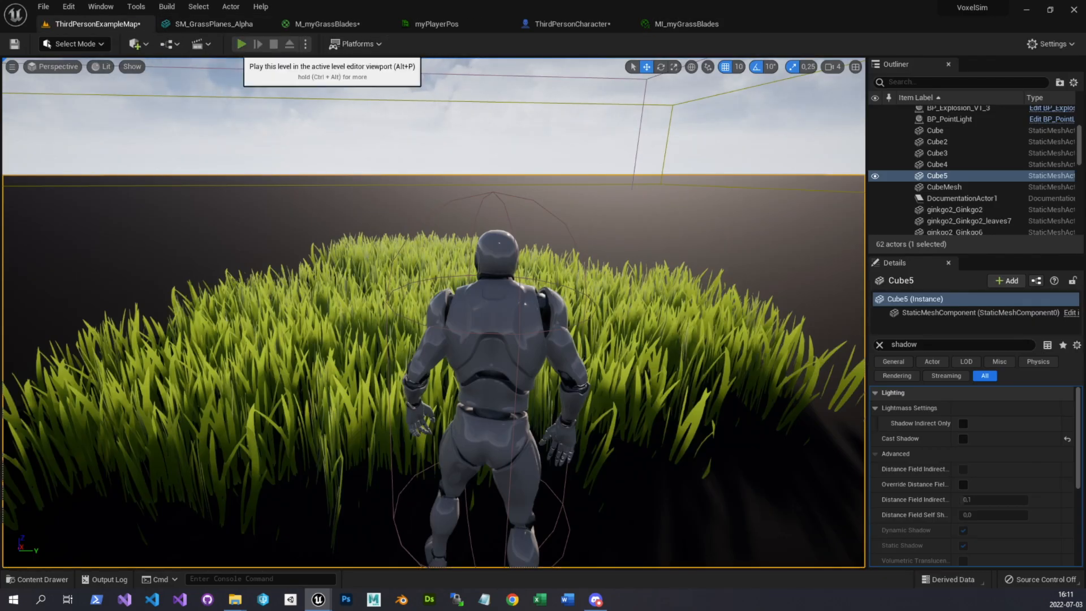
key(w)
key(s)
key(a)
key(d)
key(a)
key(w)
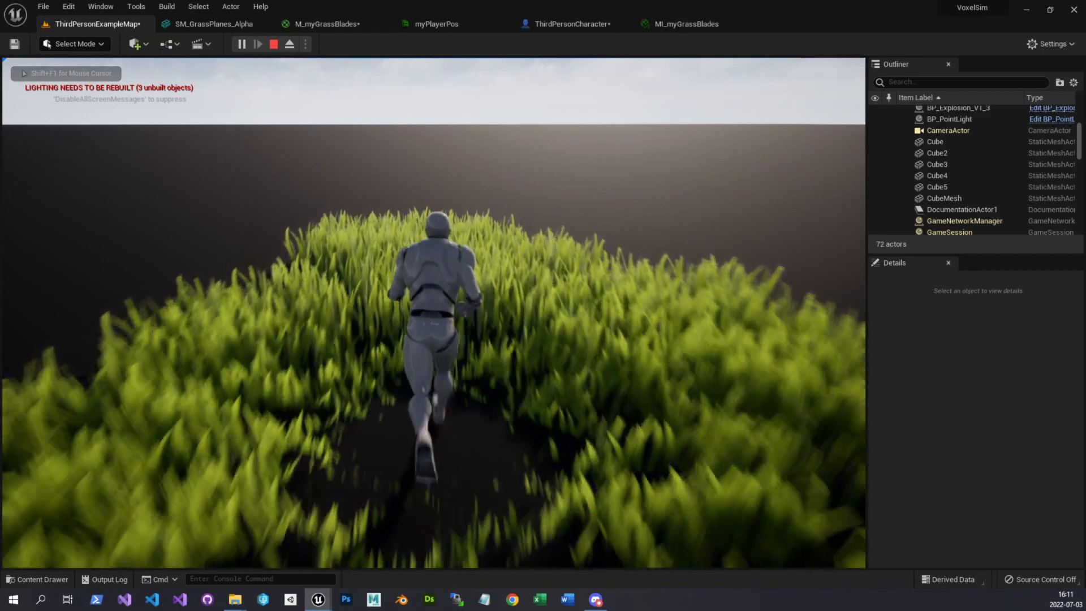
key(a)
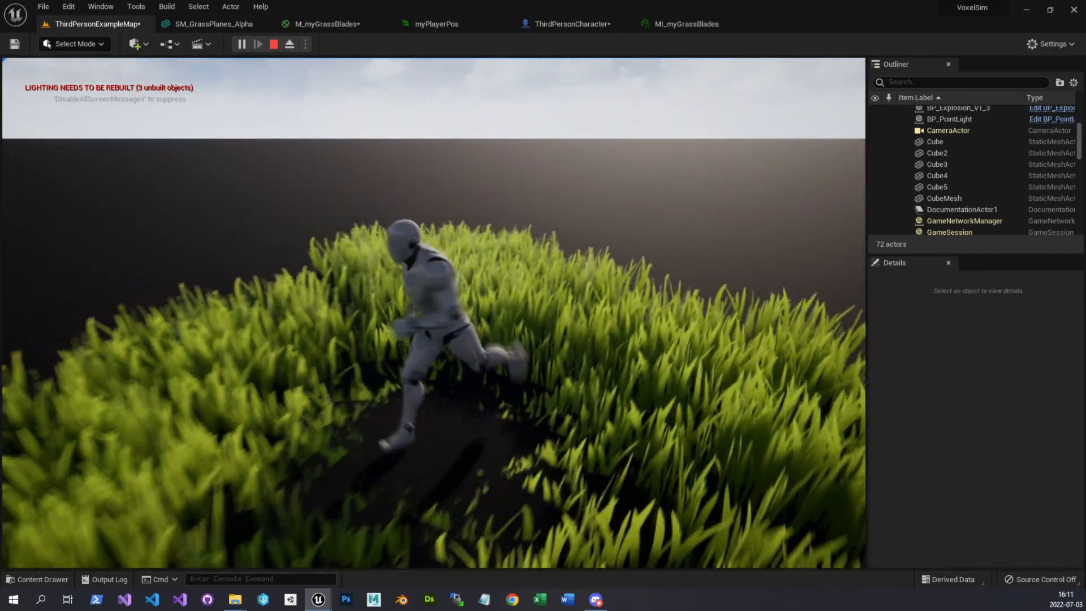
key(w)
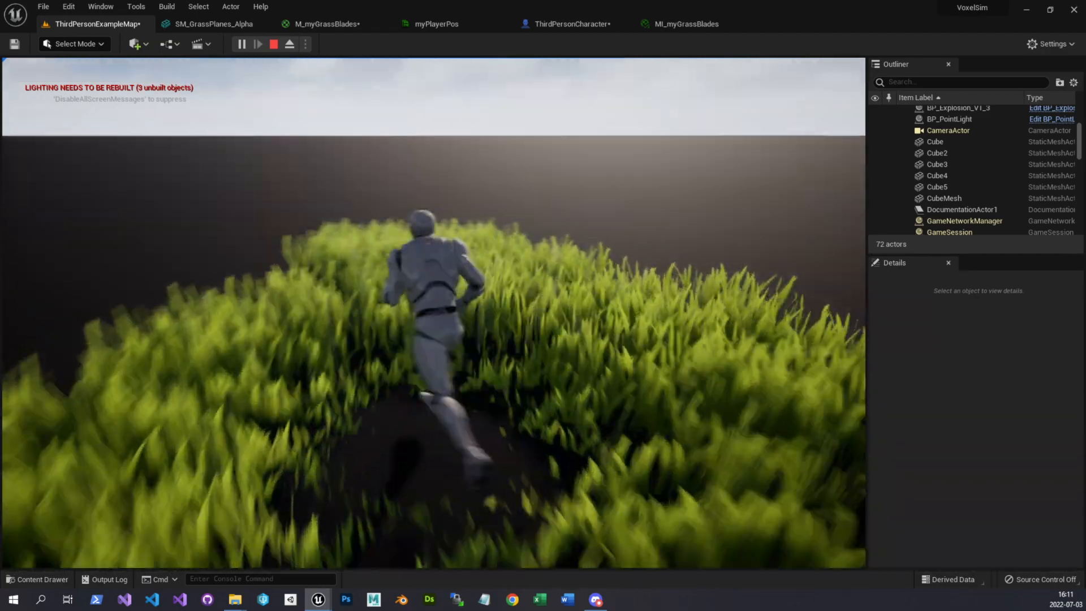
key(s)
key(w)
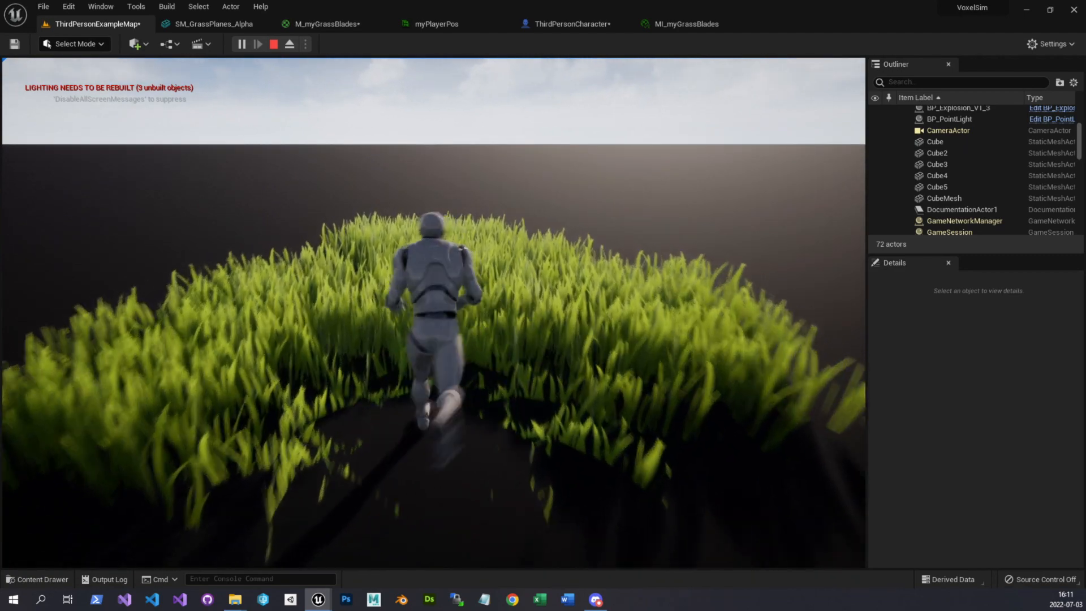
key(d)
key(s)
key(a)
key(w)
key(Escape)
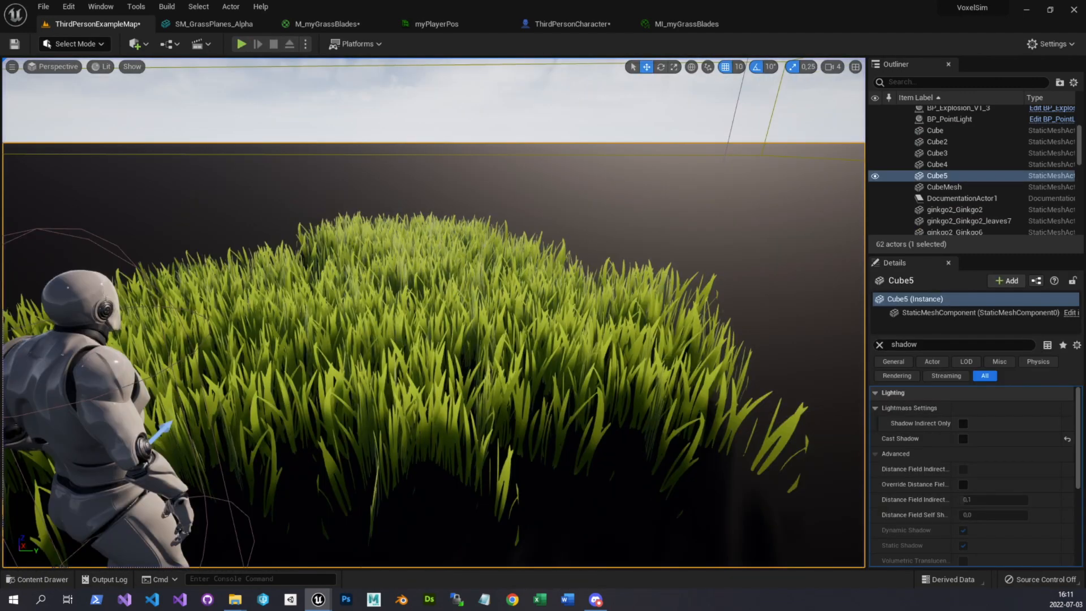
Set Trample to -40 in MI_myGrassBlades, save the instance and return to ThirdPersonExampleMap
click(687, 24)
click(928, 149)
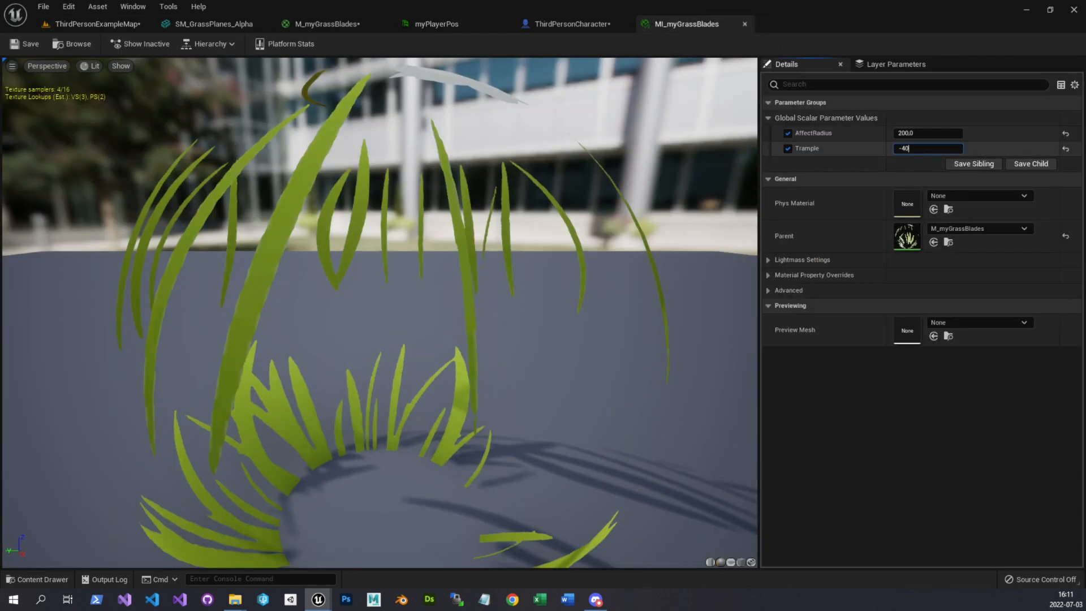
click(928, 134)
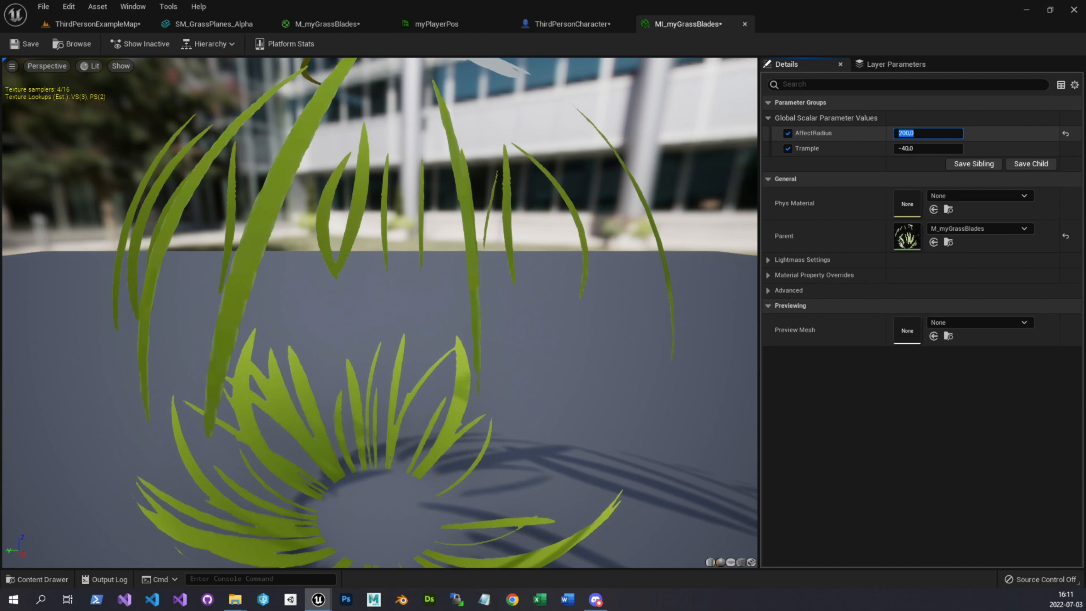
key(Return)
click(24, 44)
click(85, 23)
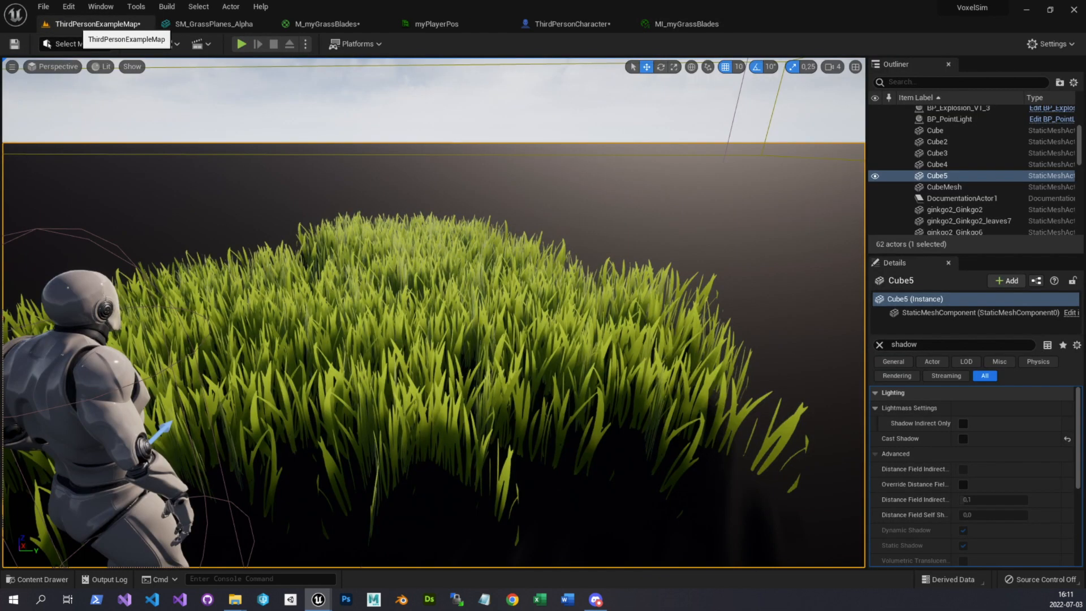
Play the level and run through the grass to examine the trampling, end the session and inspect the patch from above
click(242, 43)
key(w)
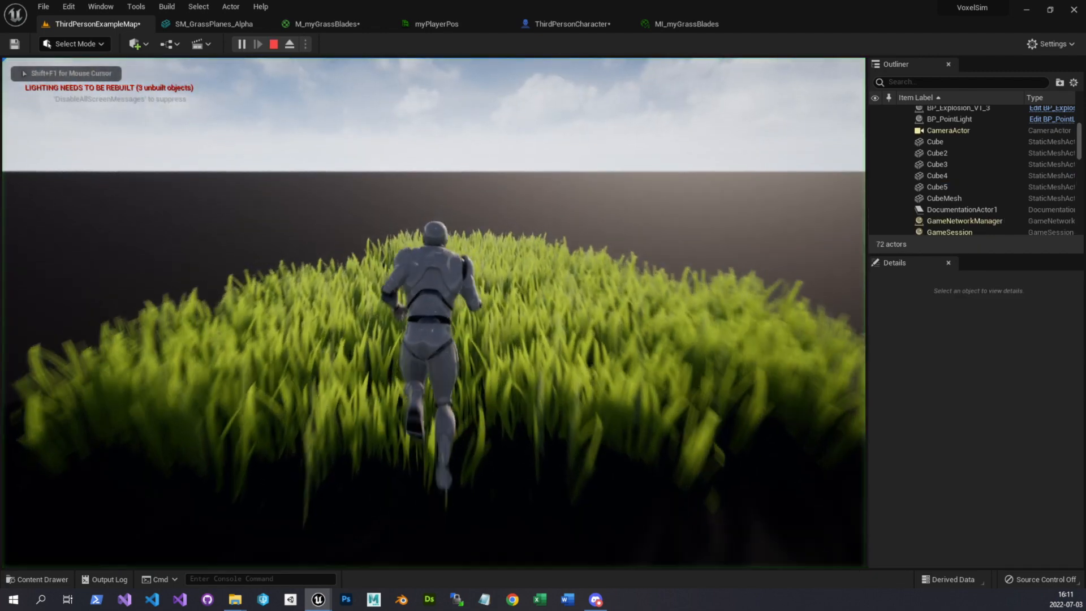
key(a)
key(Escape)
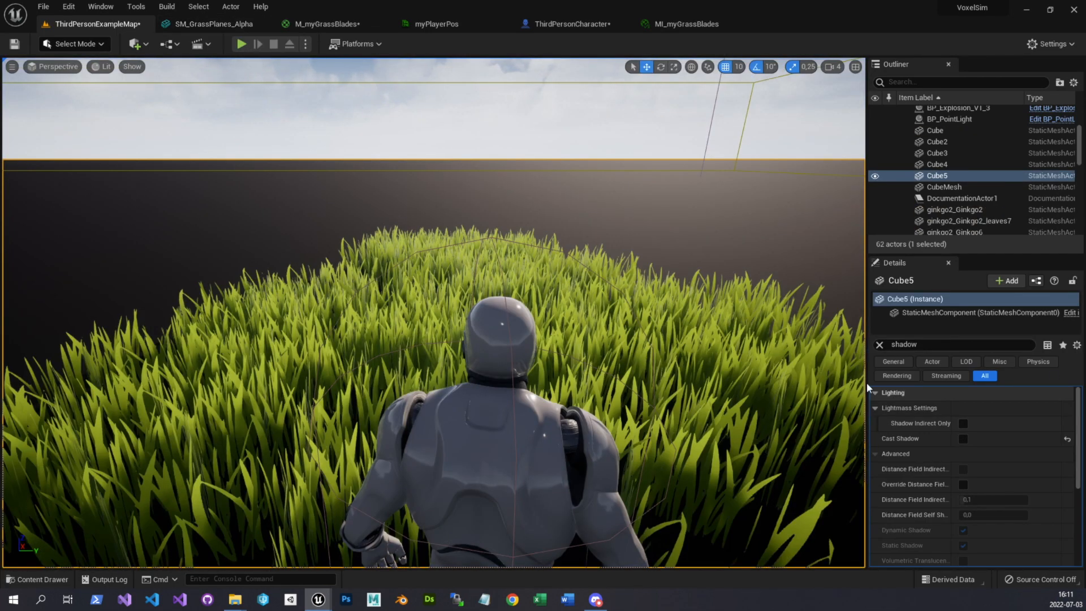
key(s)
right_drag(452, 255, 551, 306)
key(a)
key(s)
key(d)
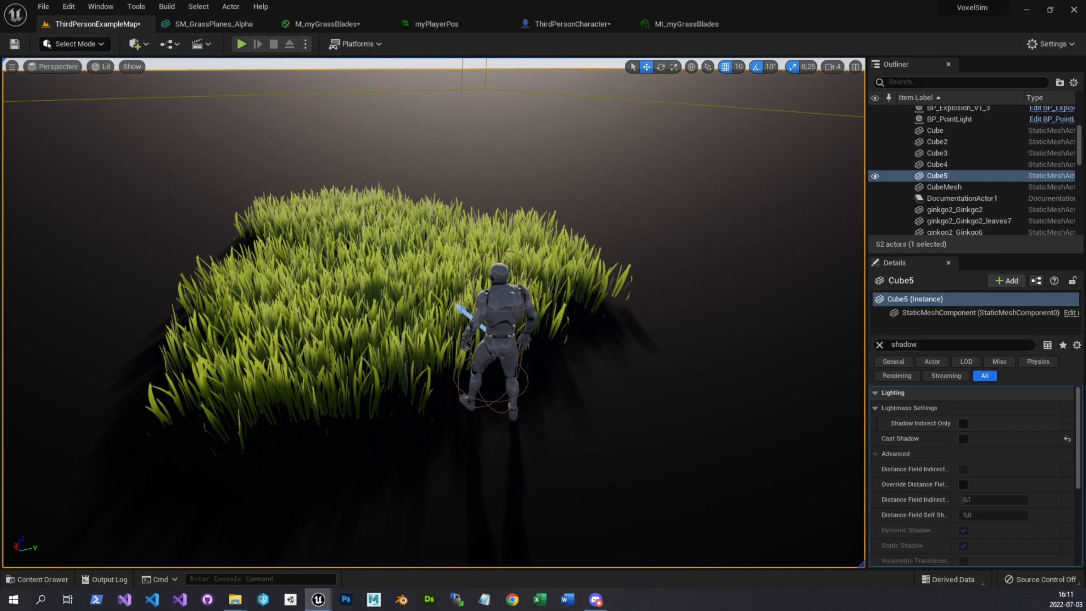
Examine how the sphere mask and trample nodes feed the material output in the M_myGrassBlades graph
click(327, 23)
right_drag(291, 313, 511, 230)
scroll(511, 230, down, 1)
right_drag(384, 244, 650, 197)
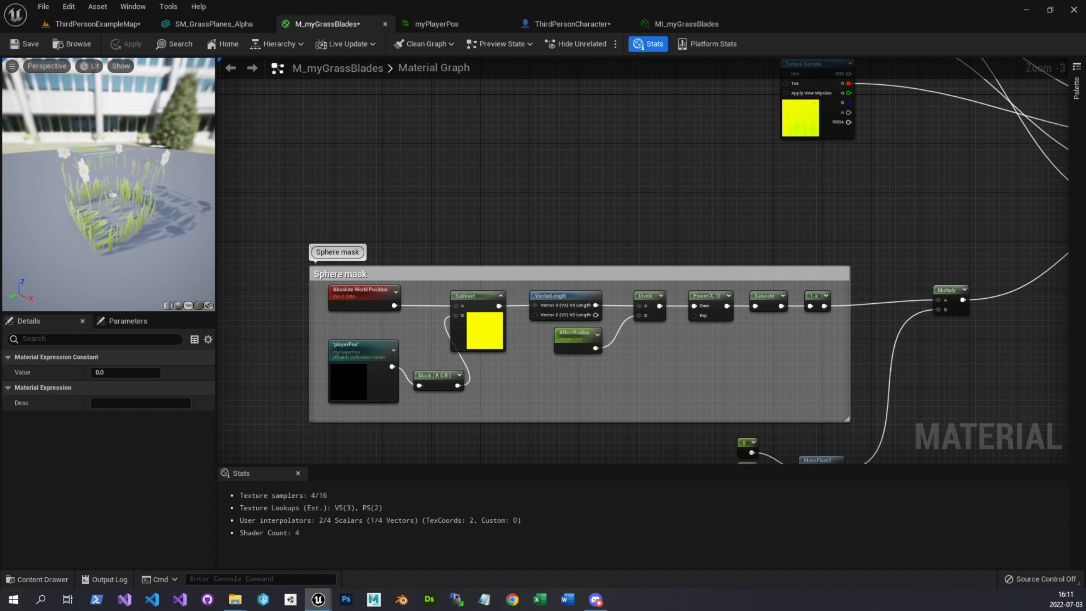
right_drag(510, 198, 338, 202)
right_drag(636, 208, 557, 263)
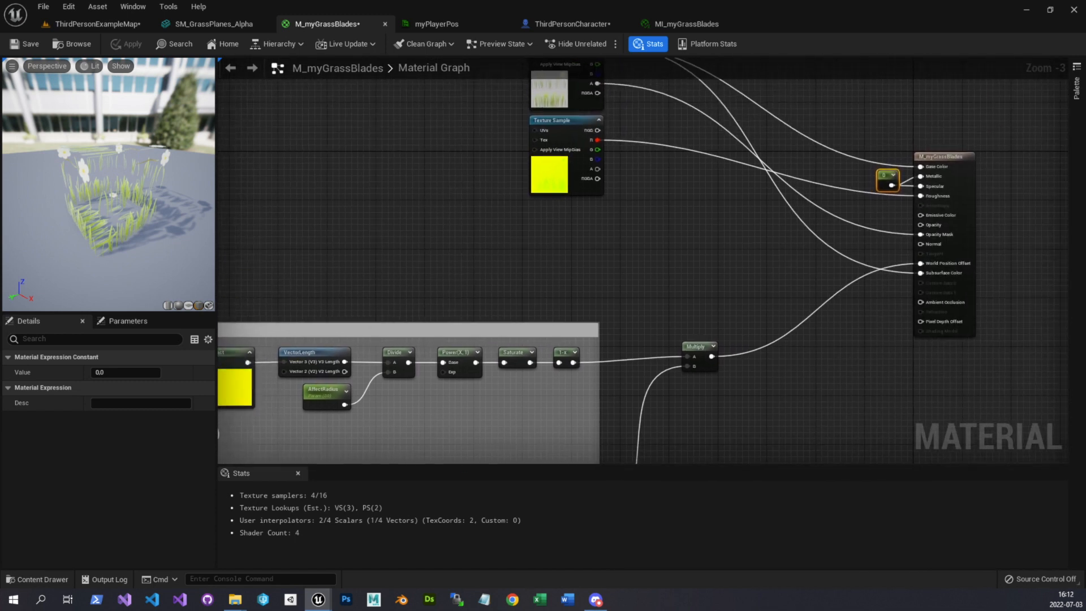
scroll(570, 249, down, 3)
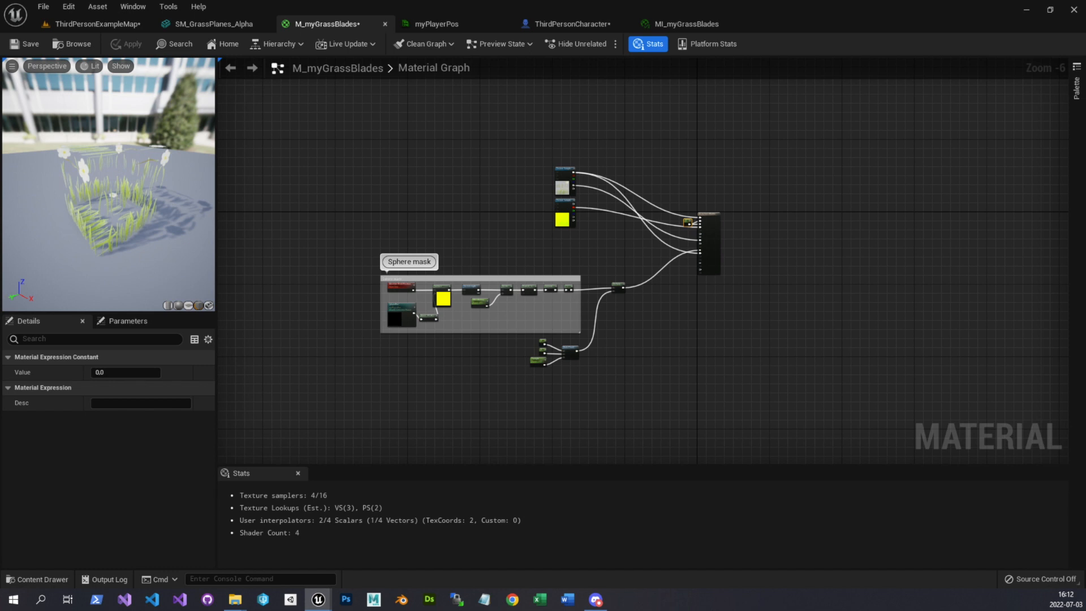
right_drag(623, 249, 644, 261)
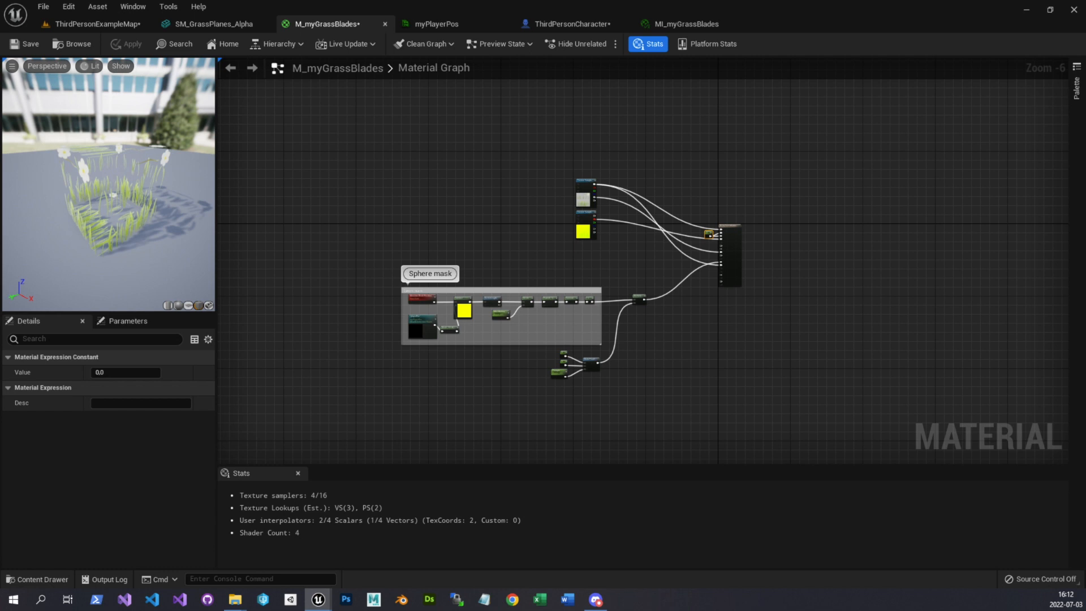
scroll(469, 311, up, 4)
scroll(470, 311, down, 2)
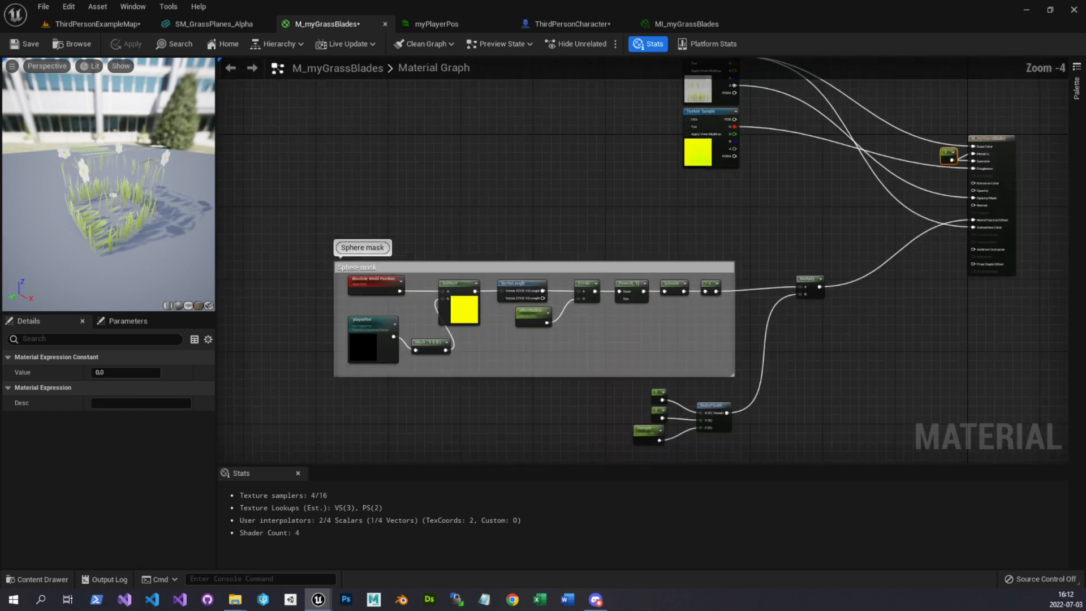
right_drag(623, 249, 653, 251)
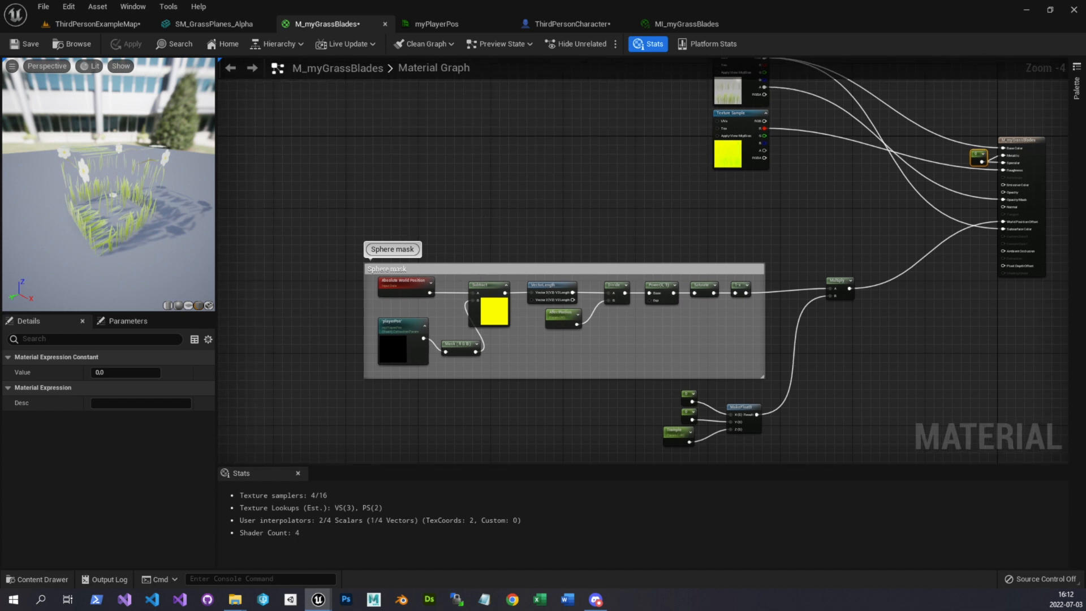
Branch the sphere mask's Subtract output into a new Multiply node placed above the Sphere mask comment
scroll(474, 344, up, 2)
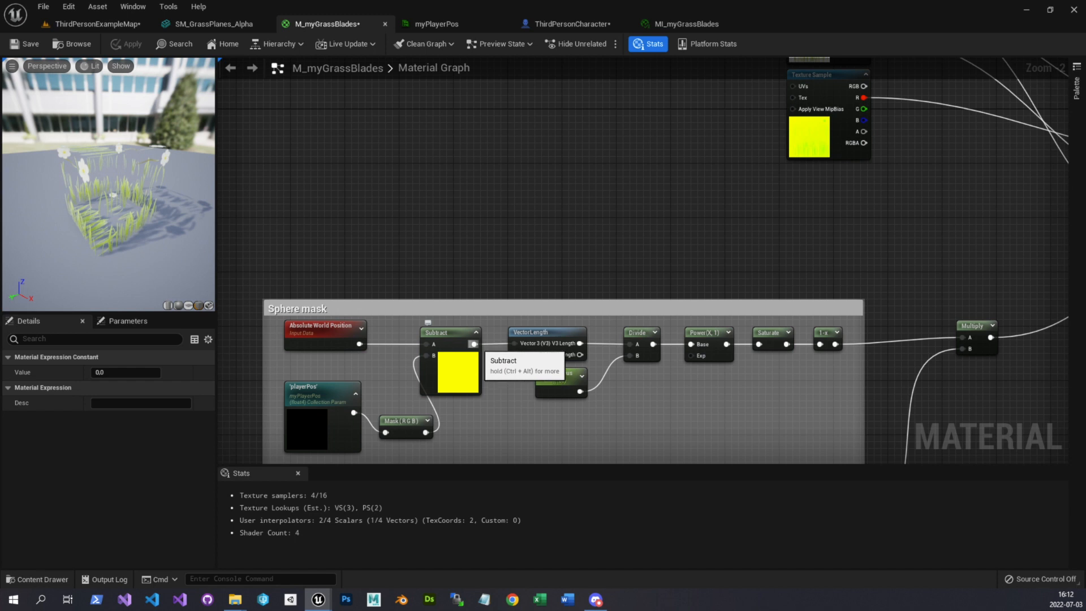
drag(474, 344, 436, 178)
text(mu)
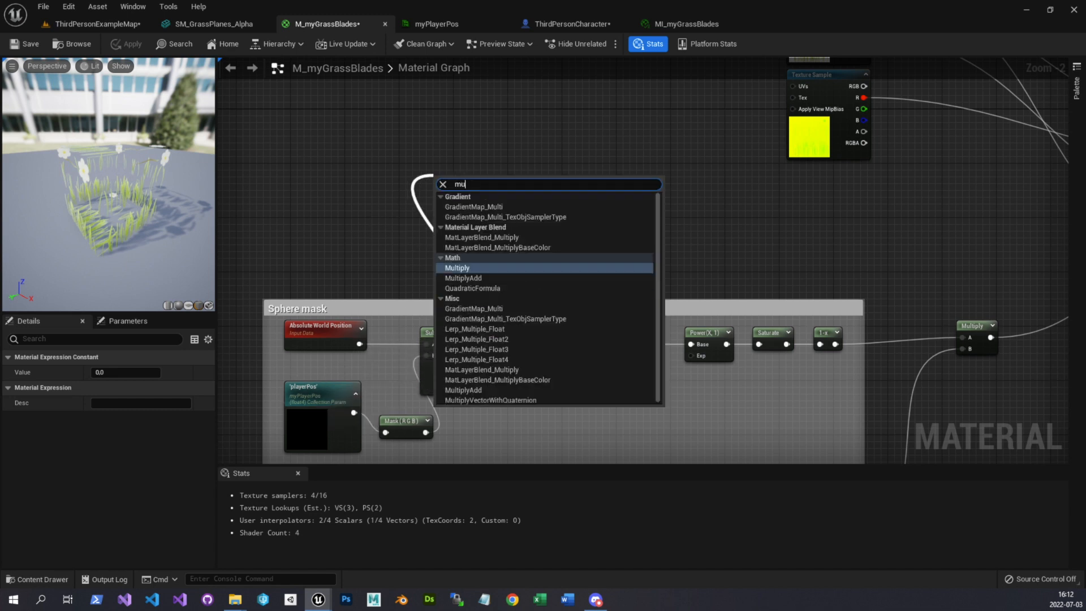
key(Return)
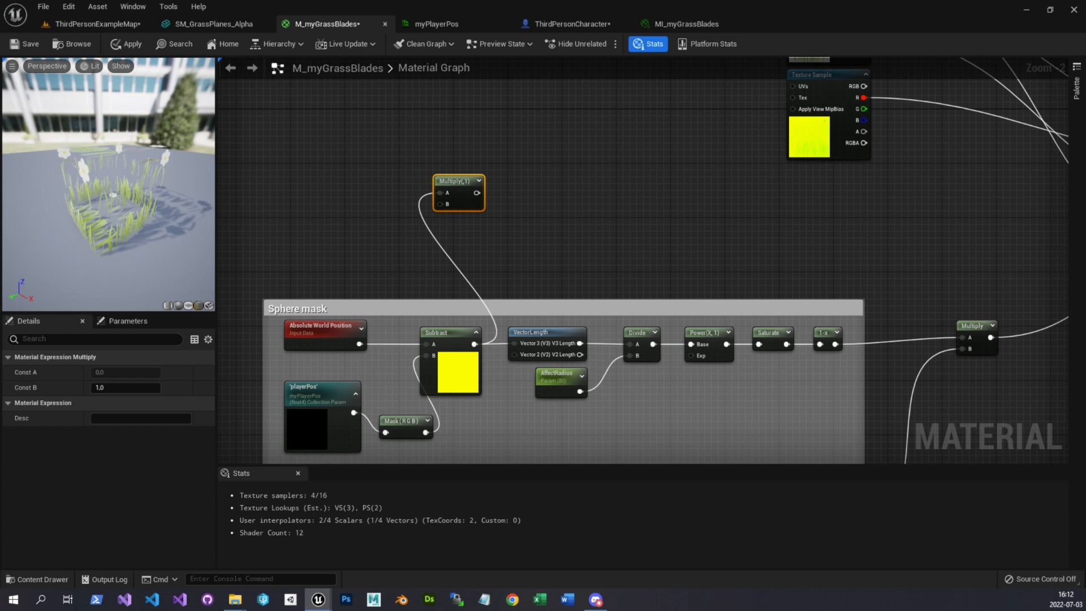
Add a Constant3Vector node beside the new Multiply node and set its R and G values to 1
key(3)
click(328, 161)
click(126, 388)
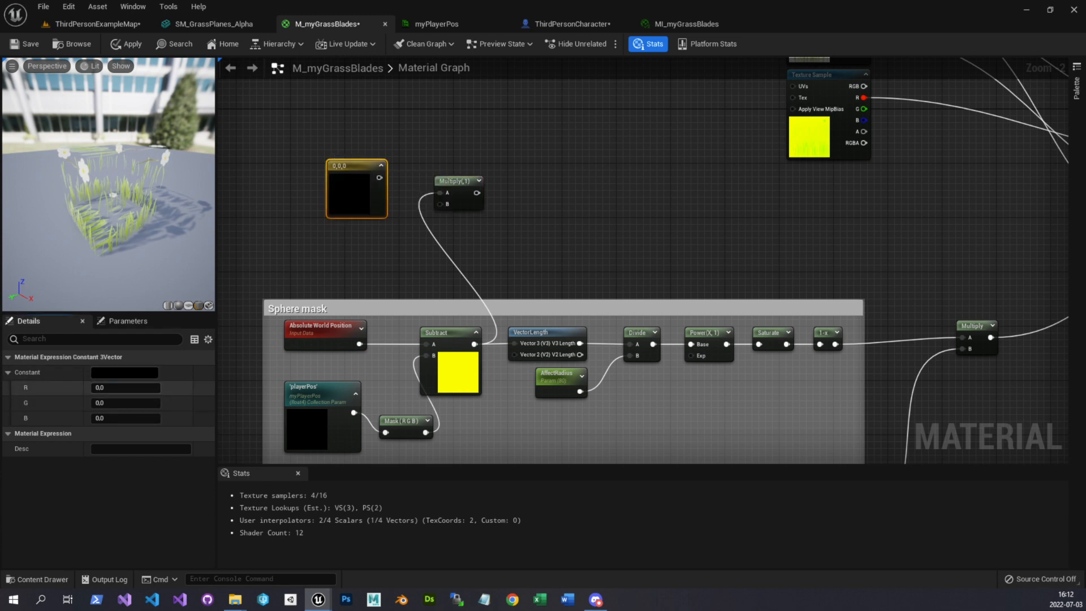
text(1)
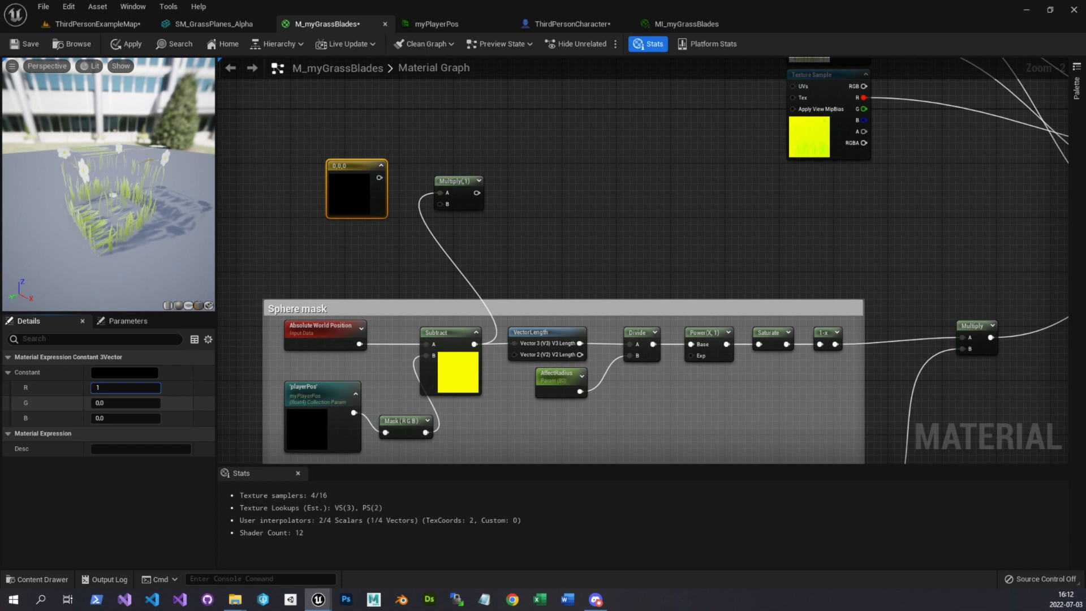
key(Tab)
text(1)
key(Return)
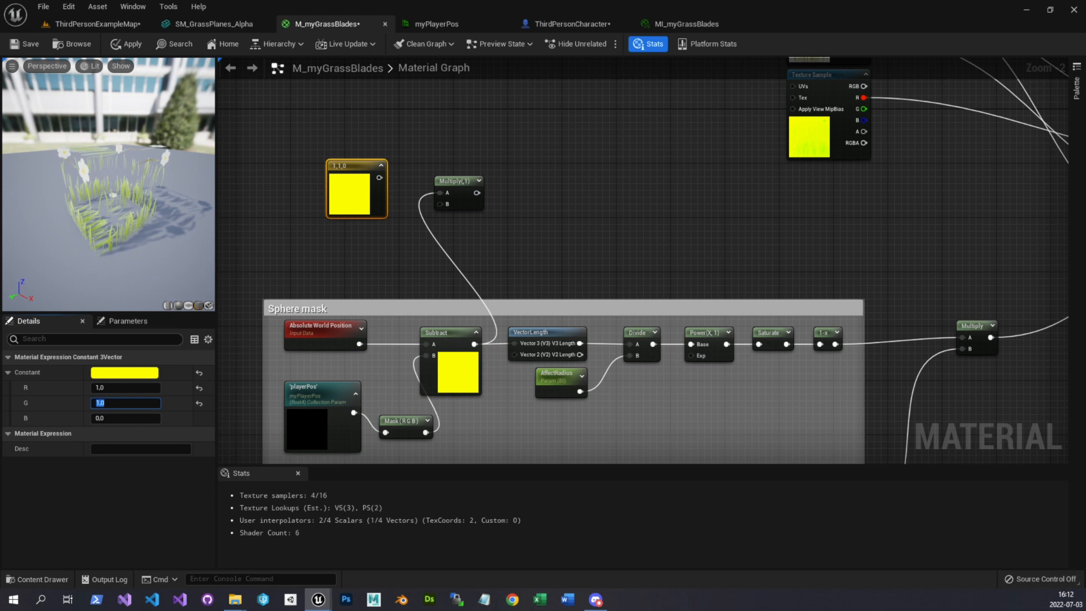
click(142, 403)
drag(108, 187, 204, 192)
drag(108, 187, 170, 156)
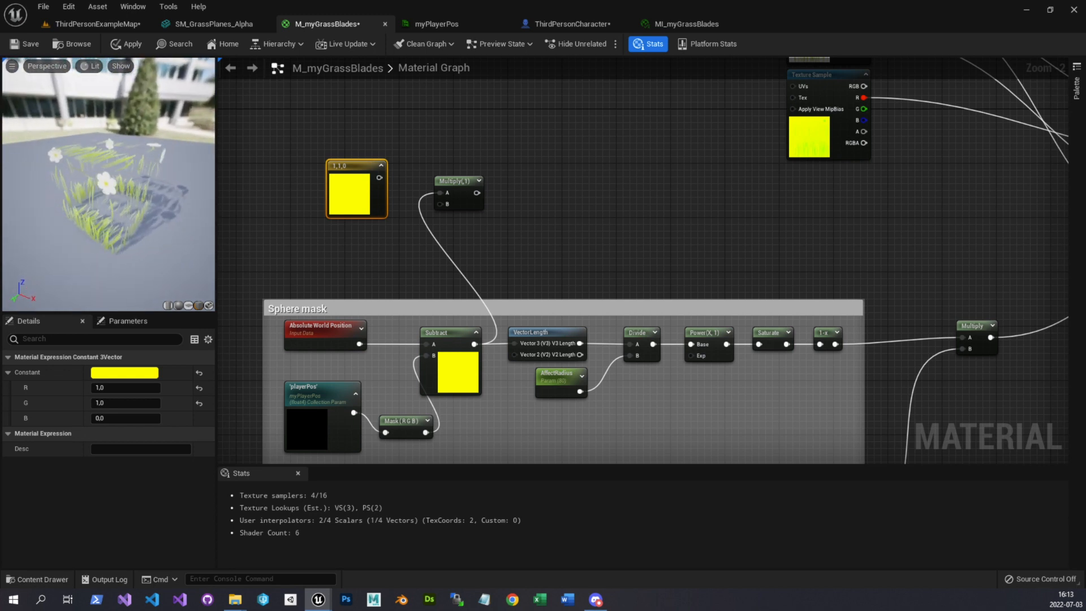
Connect the 1,1,0 constant to the new Multiply node's A input and the Subtract output to its B input
drag(350, 167, 441, 193)
drag(474, 344, 440, 203)
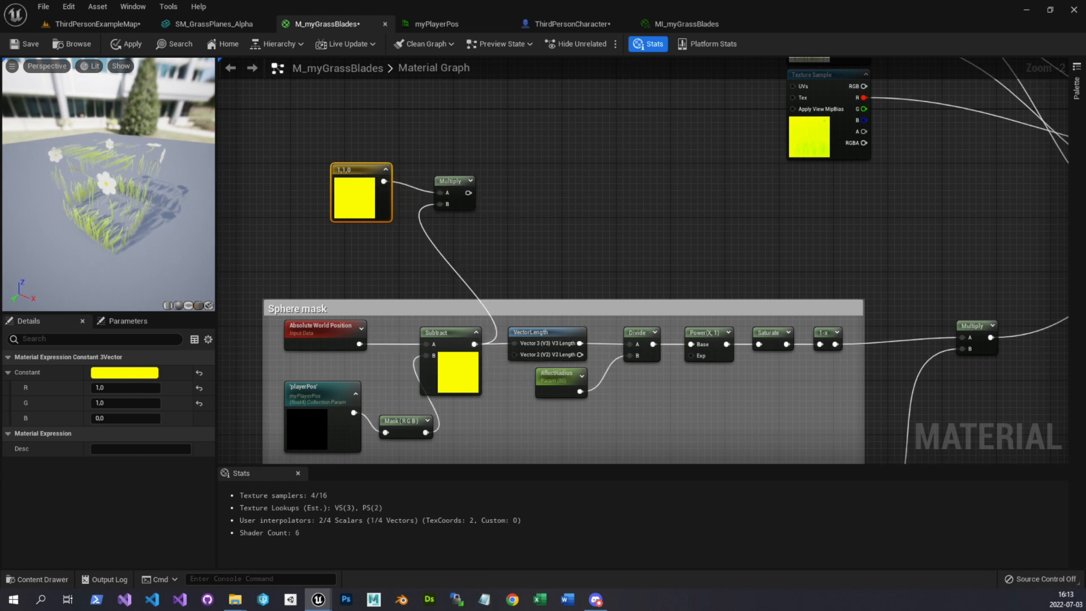
right_drag(514, 194, 451, 207)
click(399, 182)
Feed the Multiply result into a new Normalize node and arrange the constant, Multiply and Normalize nodes in a straight row
drag(369, 197, 420, 202)
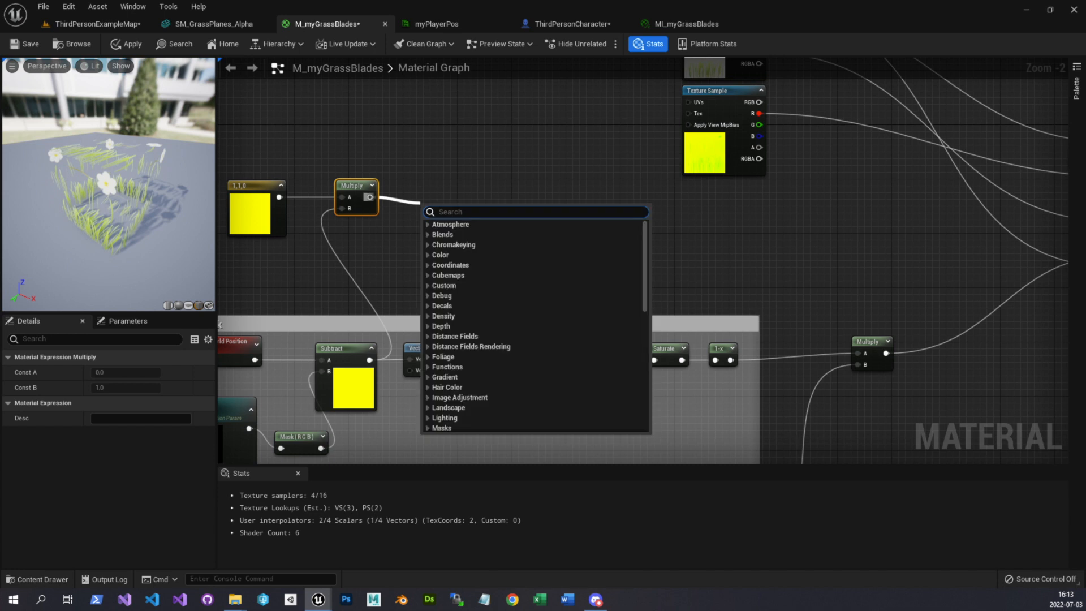
text(nor)
key(Return)
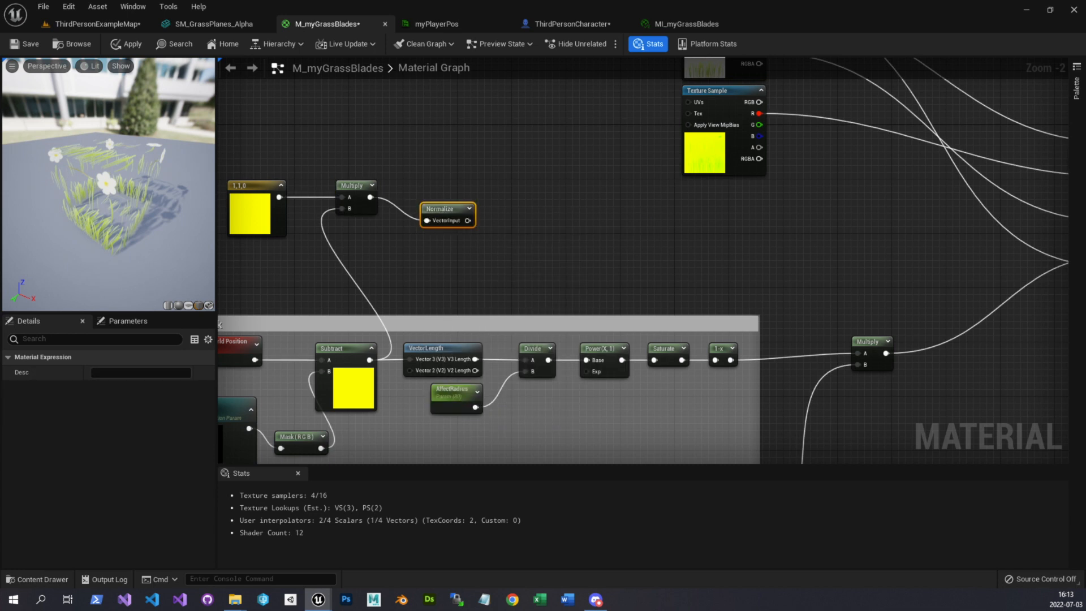
drag(447, 209, 429, 186)
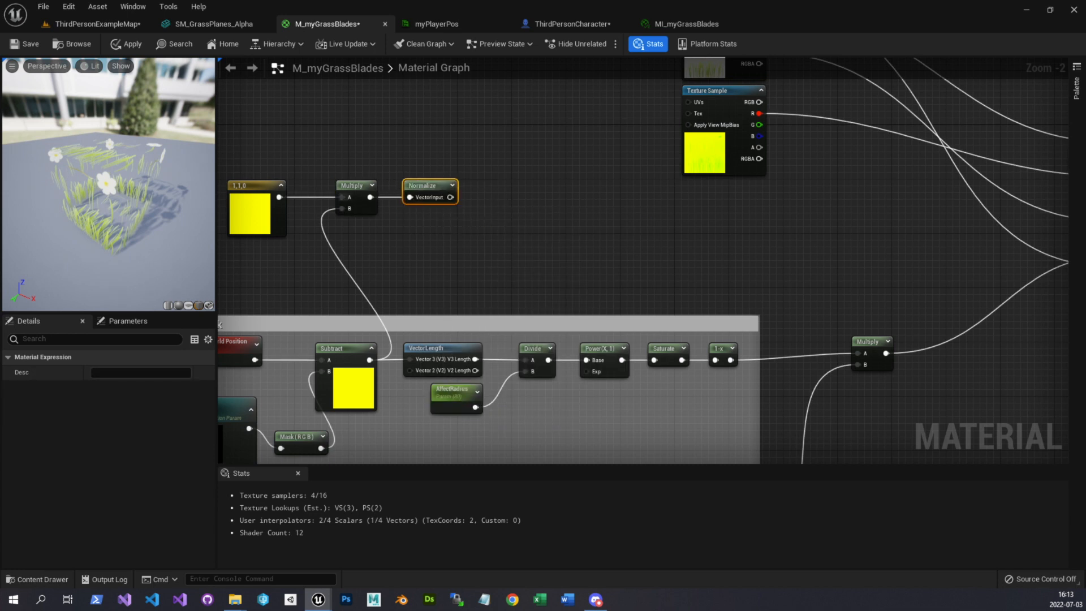
drag(356, 196, 343, 196)
drag(428, 187, 422, 188)
drag(478, 243, 267, 141)
drag(342, 185, 295, 192)
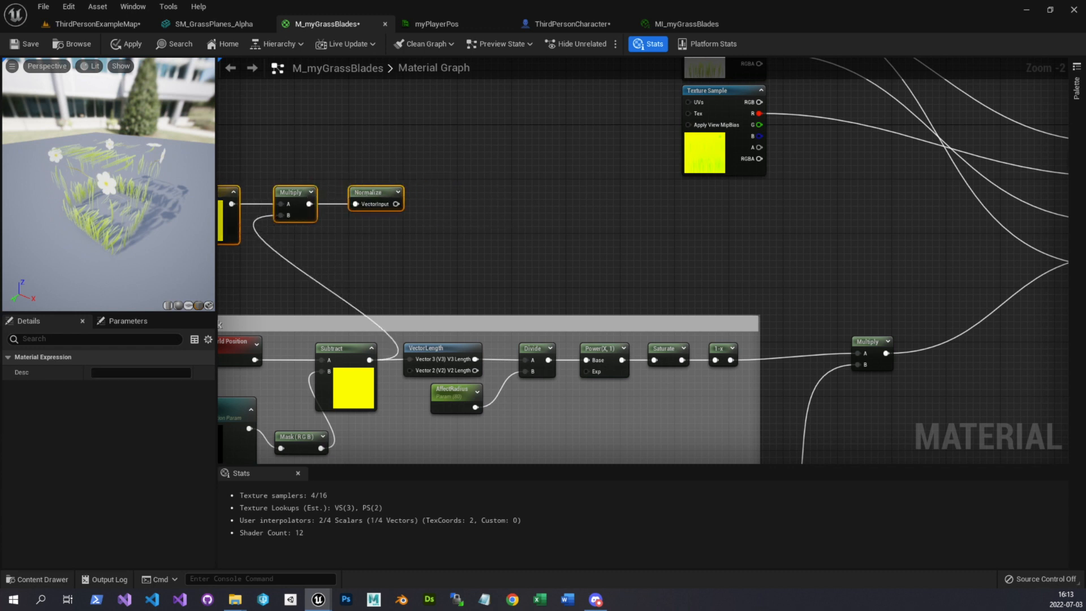
Feed the Normalize output into another new Multiply node and align it with the row
right_drag(456, 225, 424, 237)
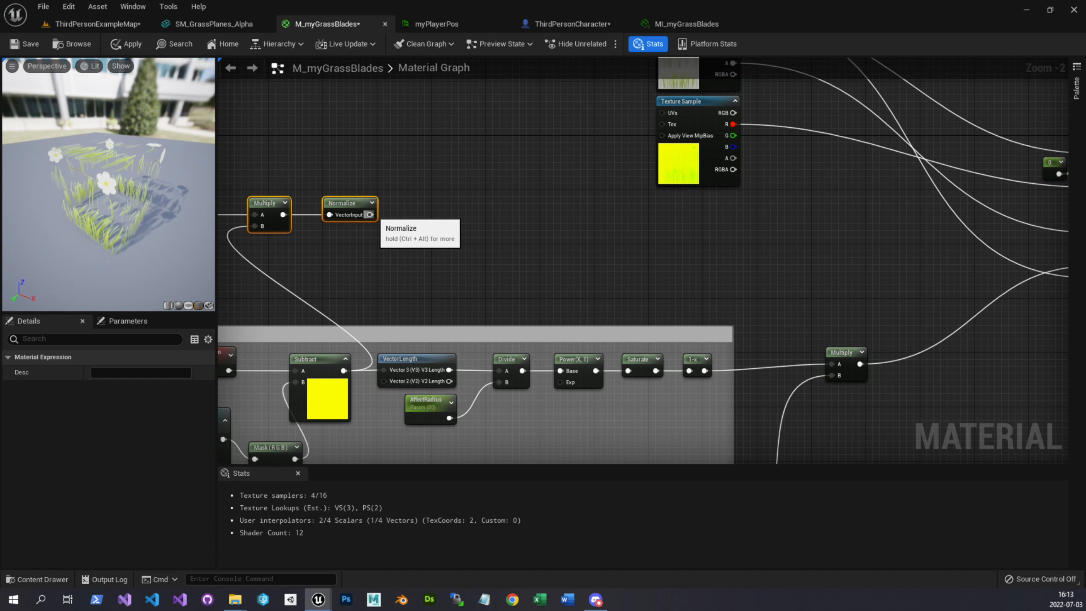
drag(370, 215, 457, 213)
text(mul)
key(Return)
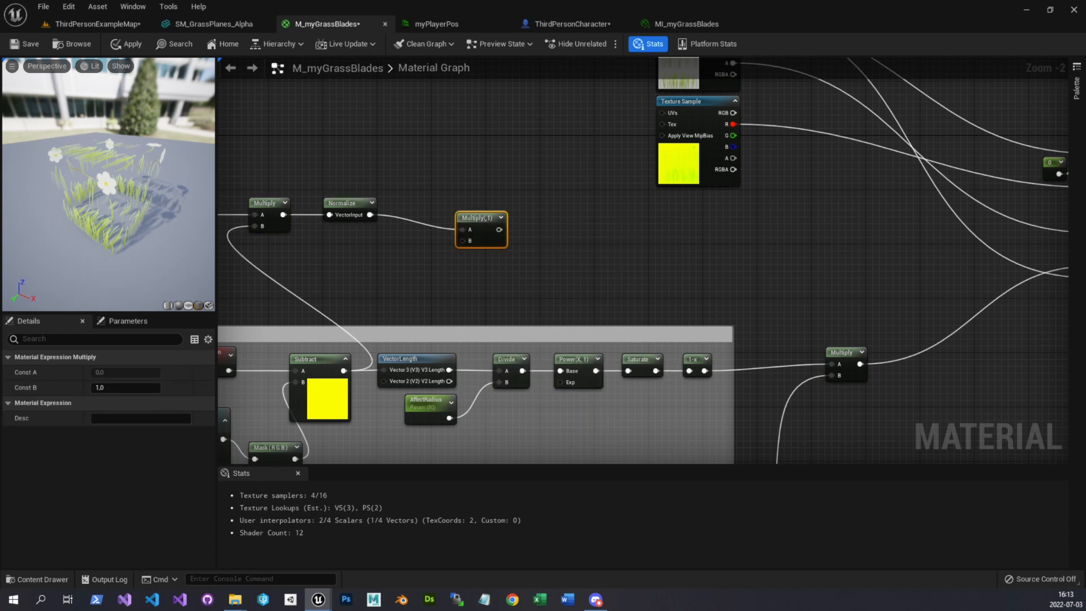
drag(483, 217, 497, 203)
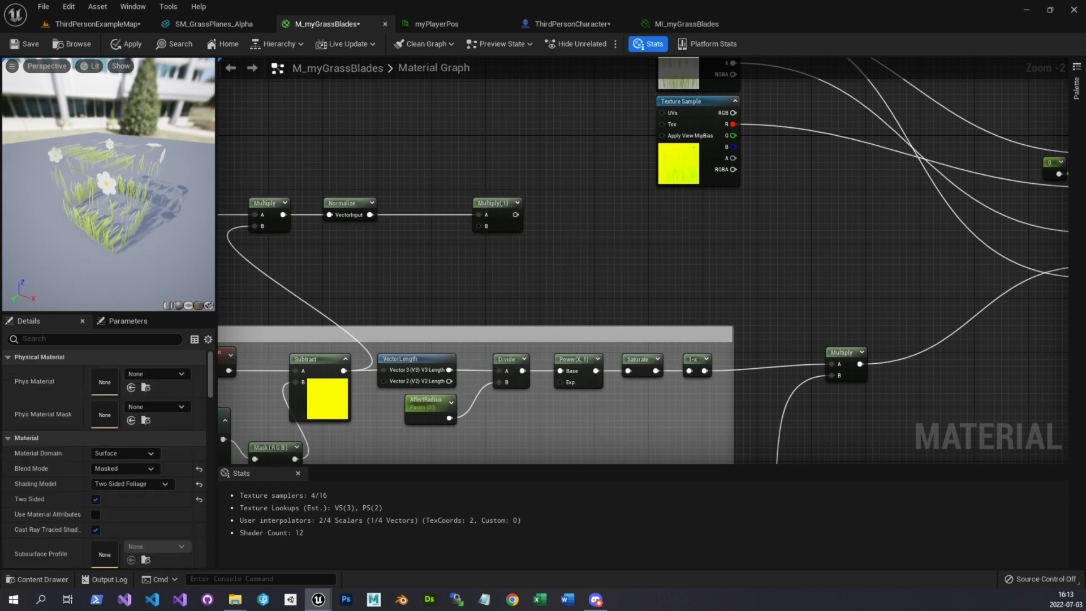
Add a scalar parameter named Bend below the Normalize node and set its default value to 100
click(417, 277)
key(Delete)
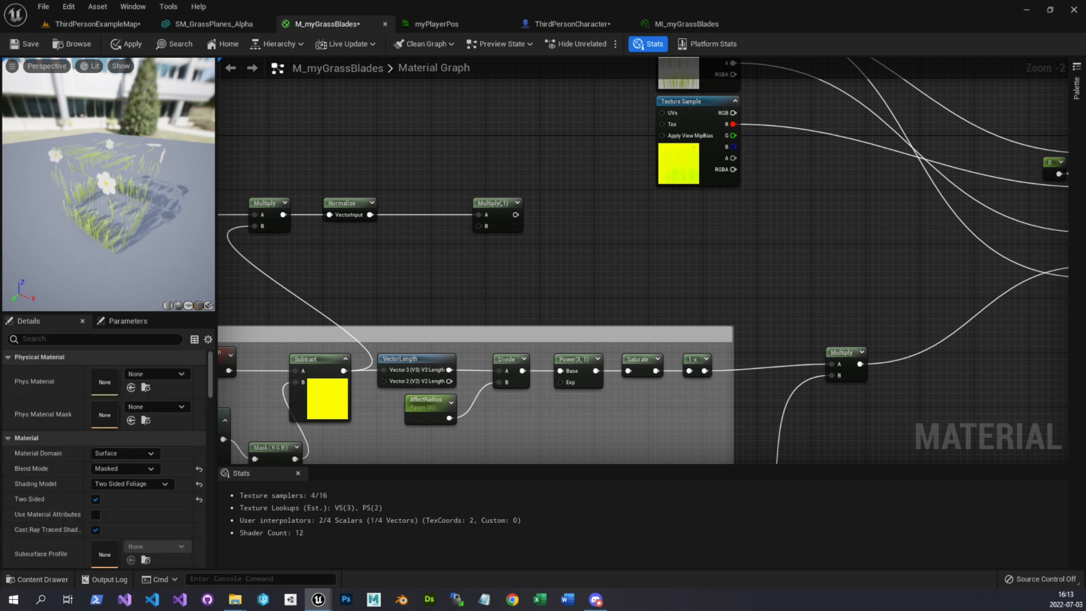
click(414, 264)
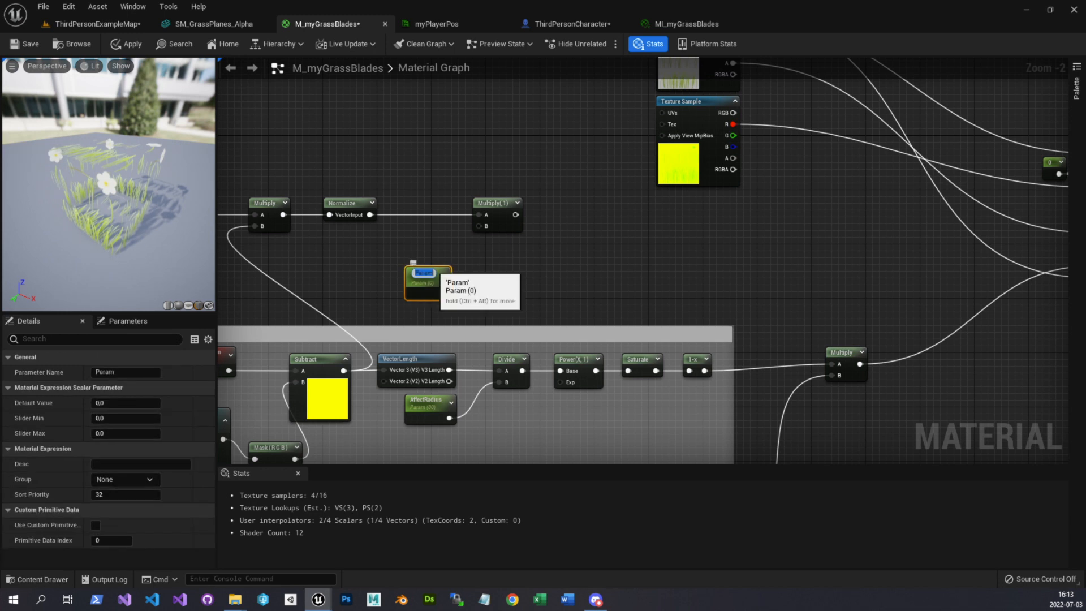
text(Bend)
key(Return)
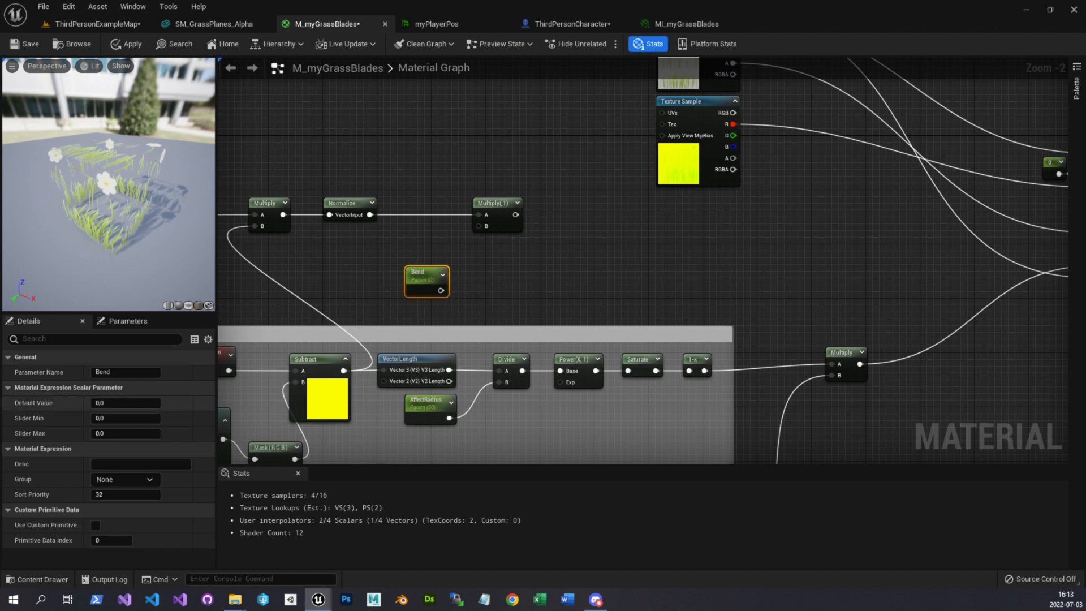
click(116, 403)
text(1)
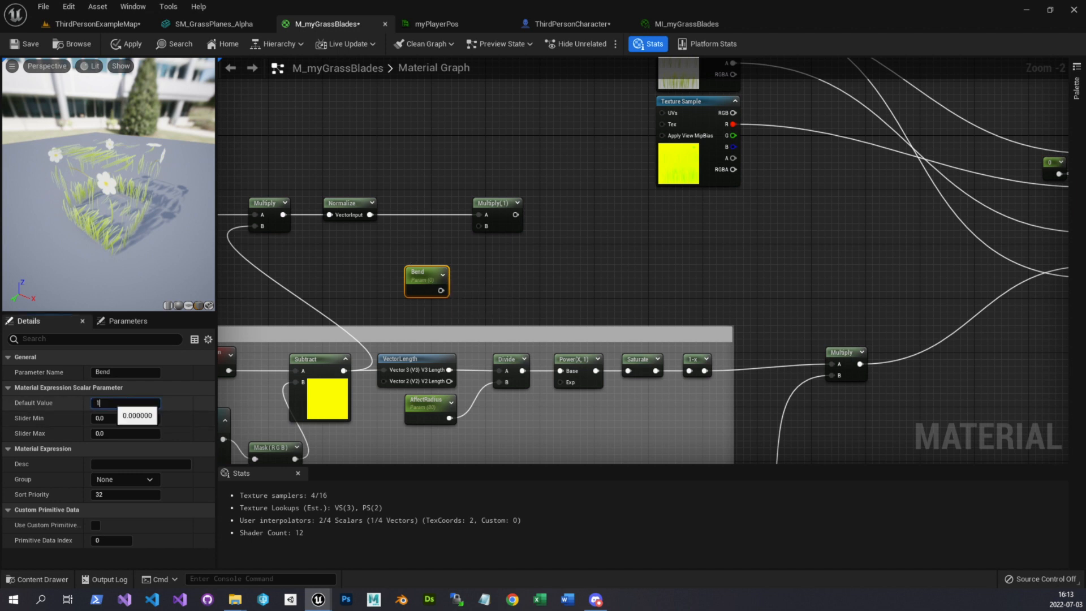
text(00)
key(Return)
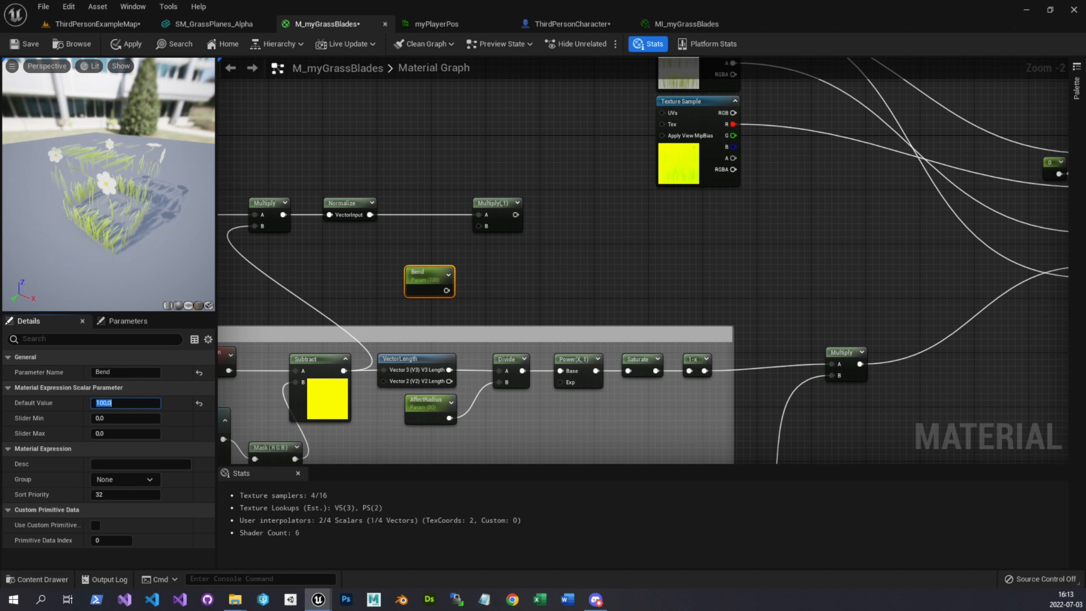
Connect the Bend parameter to the B input of the Multiply node after Normalize
drag(447, 275, 425, 251)
right_drag(589, 271, 441, 260)
right_drag(226, 277, 275, 294)
right_drag(775, 227, 754, 243)
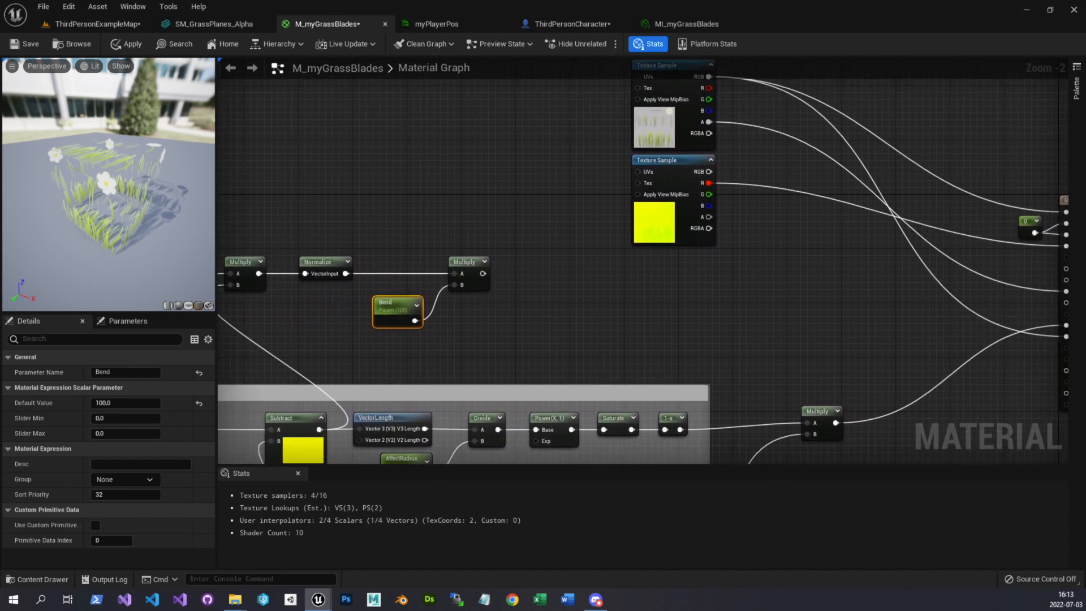
Select the two Texture Sample nodes and examine the grass blades up close in the material preview
scroll(755, 243, down, 2)
drag(757, 255, 709, 114)
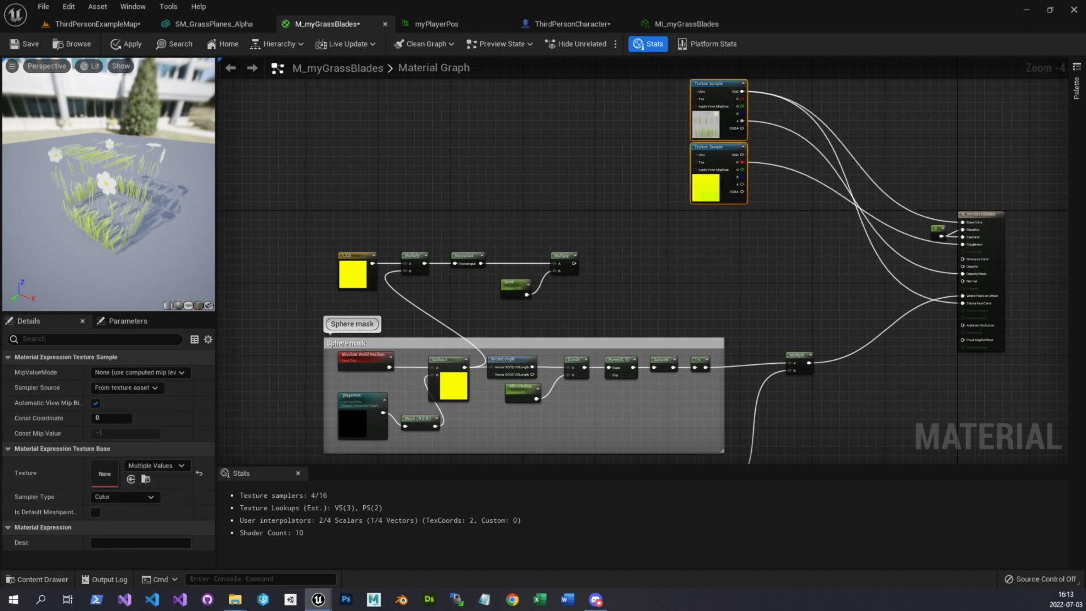
right_drag(710, 115, 694, 121)
drag(108, 187, 177, 143)
mouse_move(107, 187)
mouse_down()
mouse_move(169, 190)
mouse_move(102, 167)
mouse_move(152, 190)
mouse_move(127, 195)
mouse_move(189, 192)
mouse_move(116, 178)
mouse_up()
scroll(113, 187, up, 4)
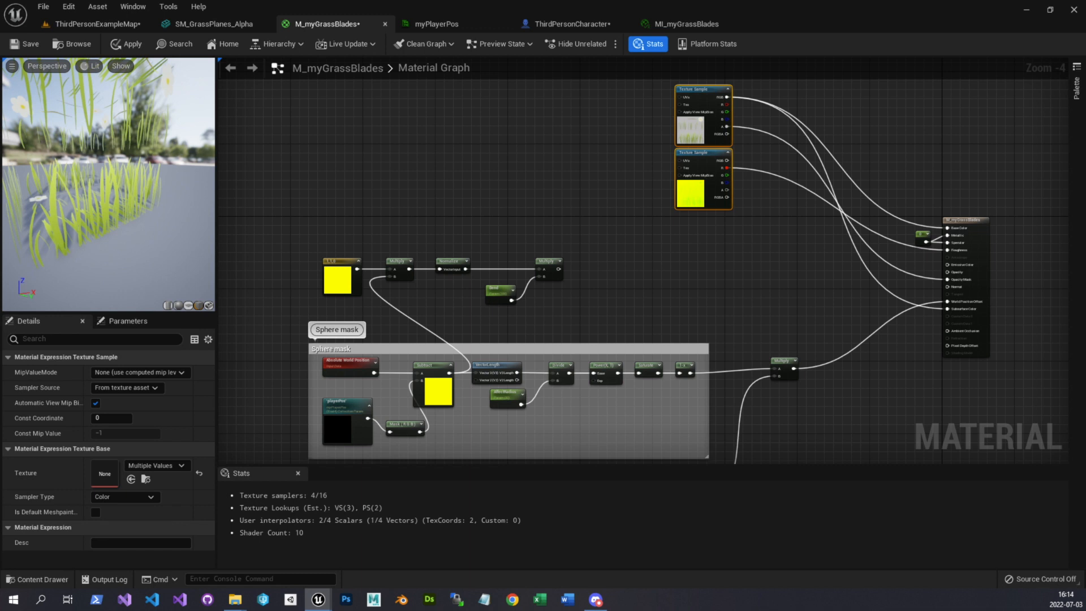
Add a TextureCoordinate node above the Normalize row and expand its preview
scroll(609, 224, up, 5)
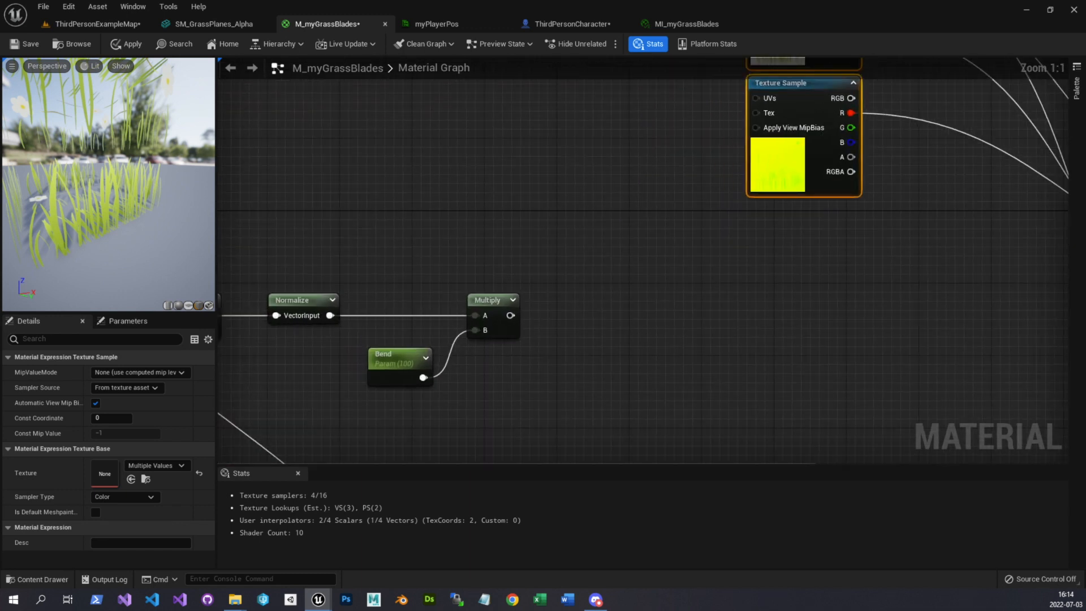
right_click(433, 196)
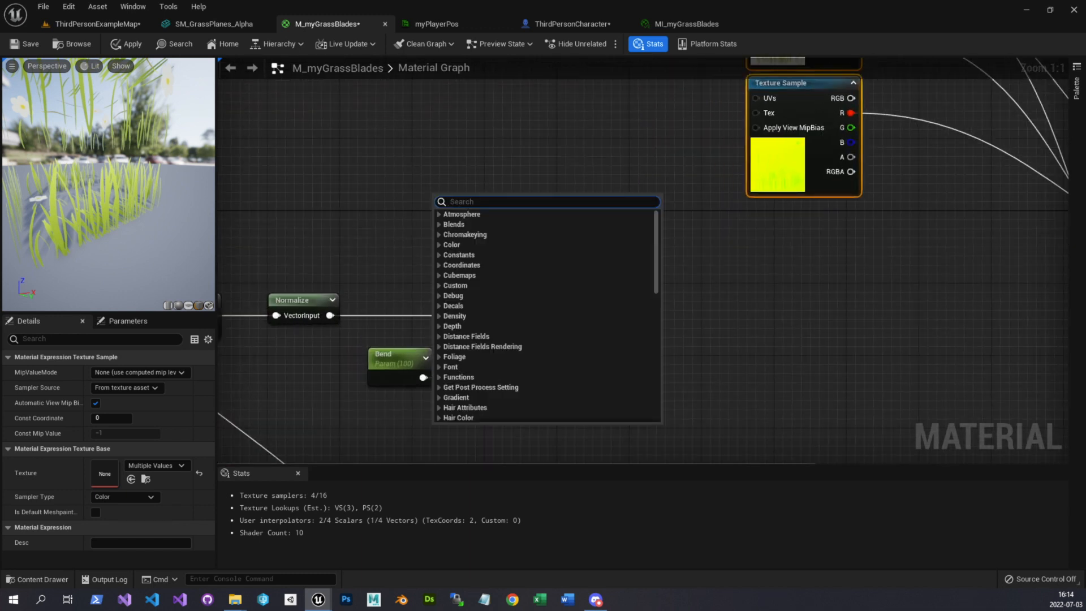
text(coord)
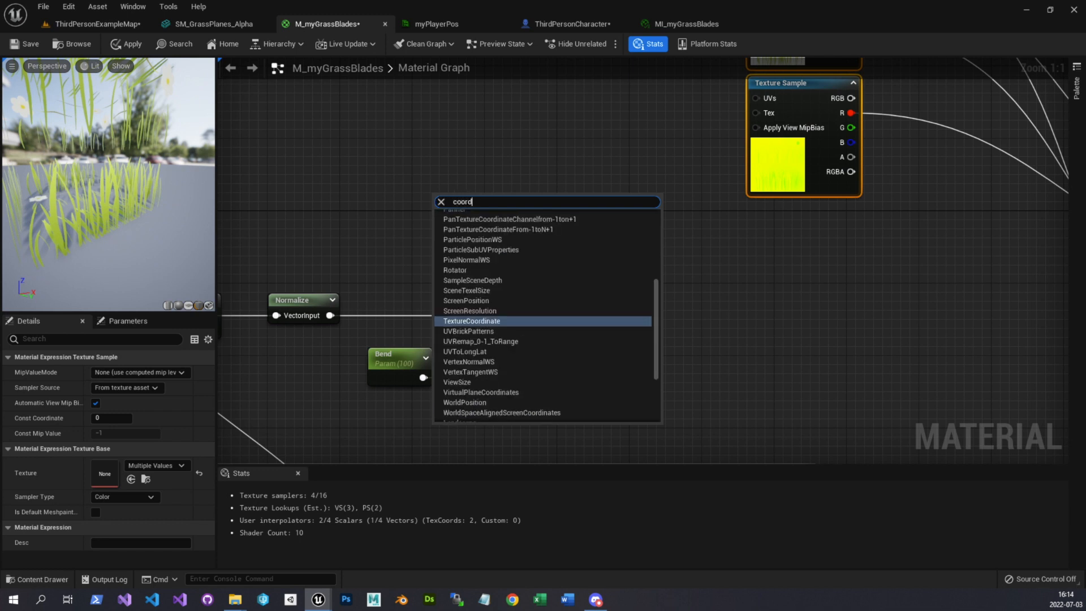
key(Return)
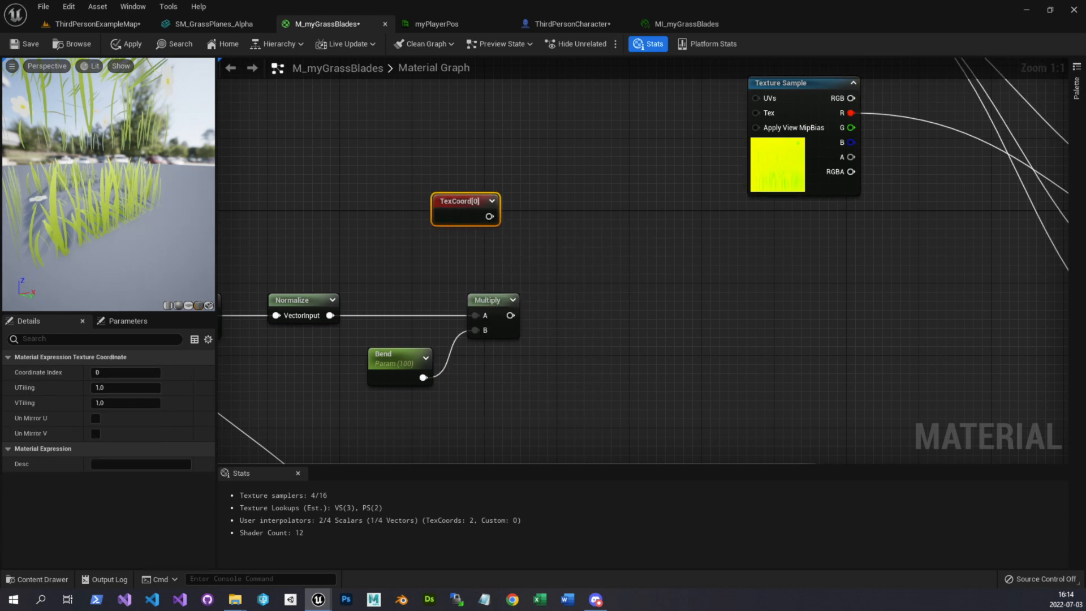
click(492, 202)
drag(471, 198, 433, 188)
right_drag(575, 221, 498, 204)
Feed the TexCoord output into a new ComponentMask node and align it with the TexCoord node
drag(387, 190, 430, 192)
text(,as)
key(BackSpace)
key(BackSpace)
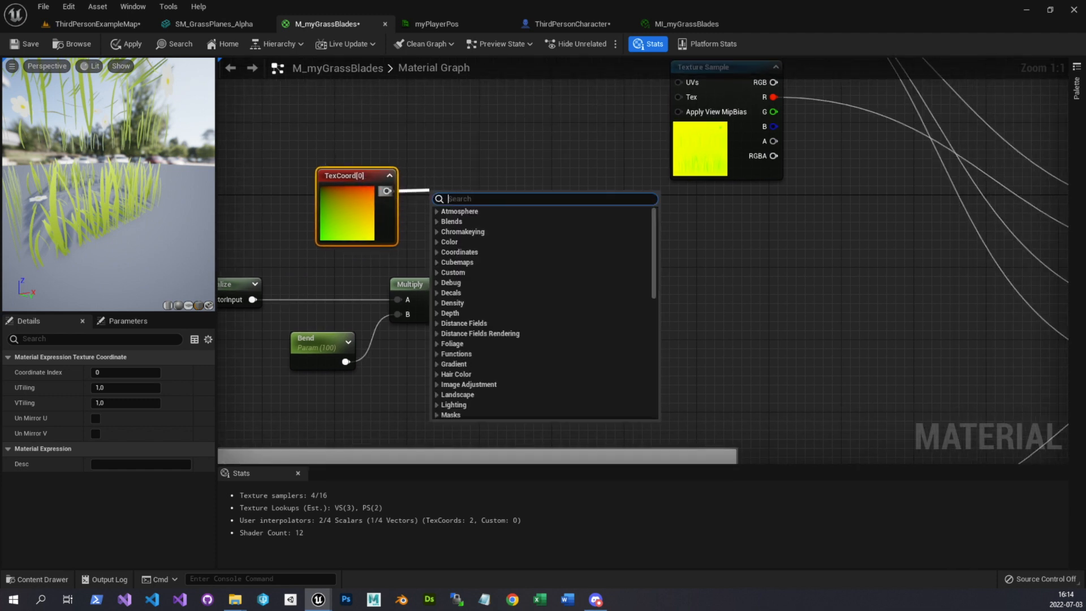
text(mask)
scroll(509, 328, down, 4)
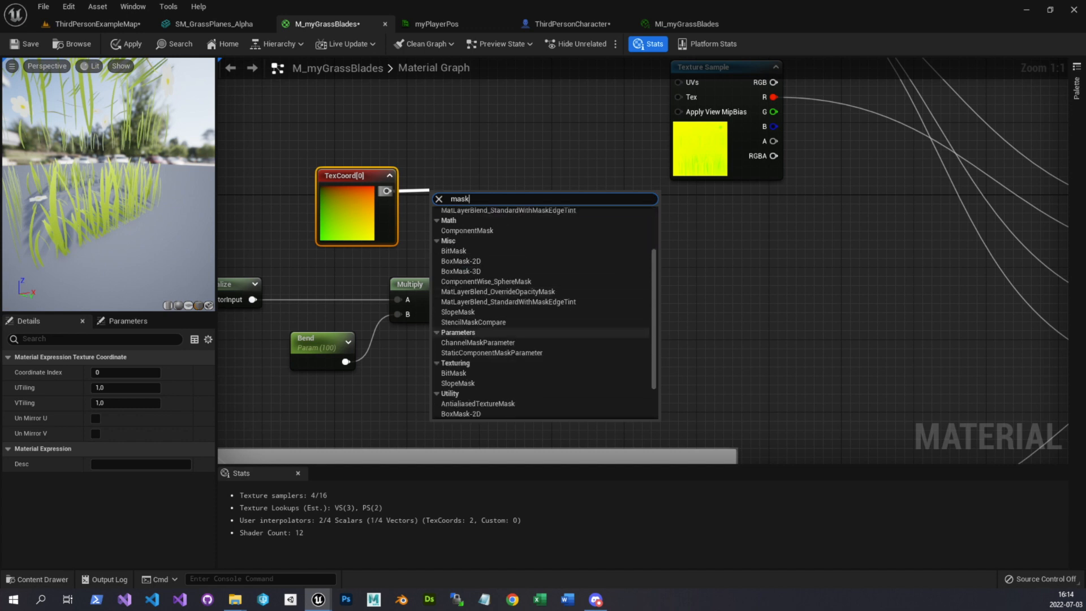
click(467, 414)
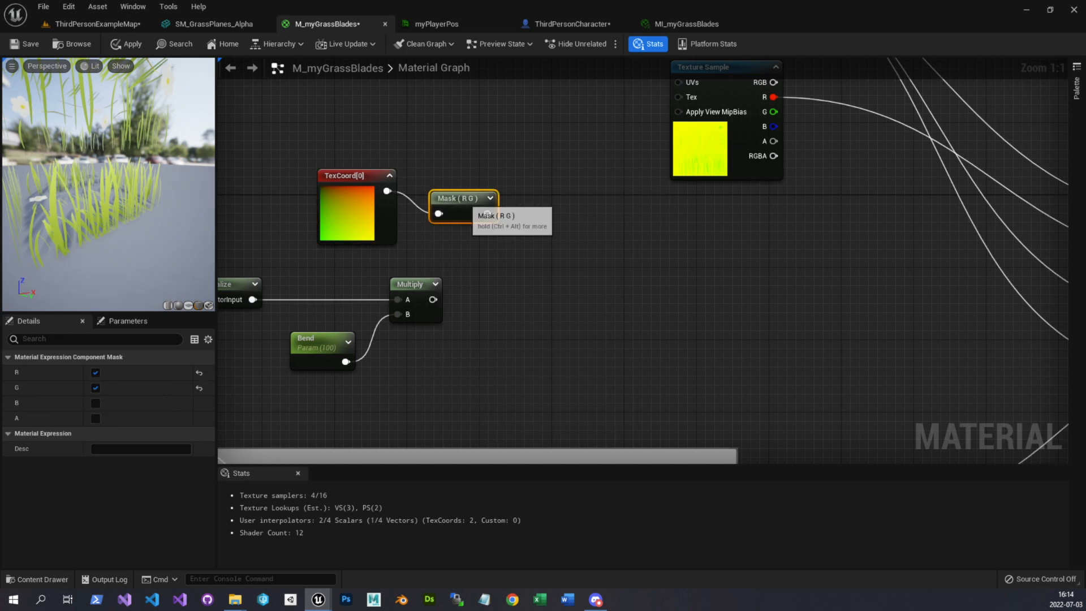
drag(487, 214, 483, 192)
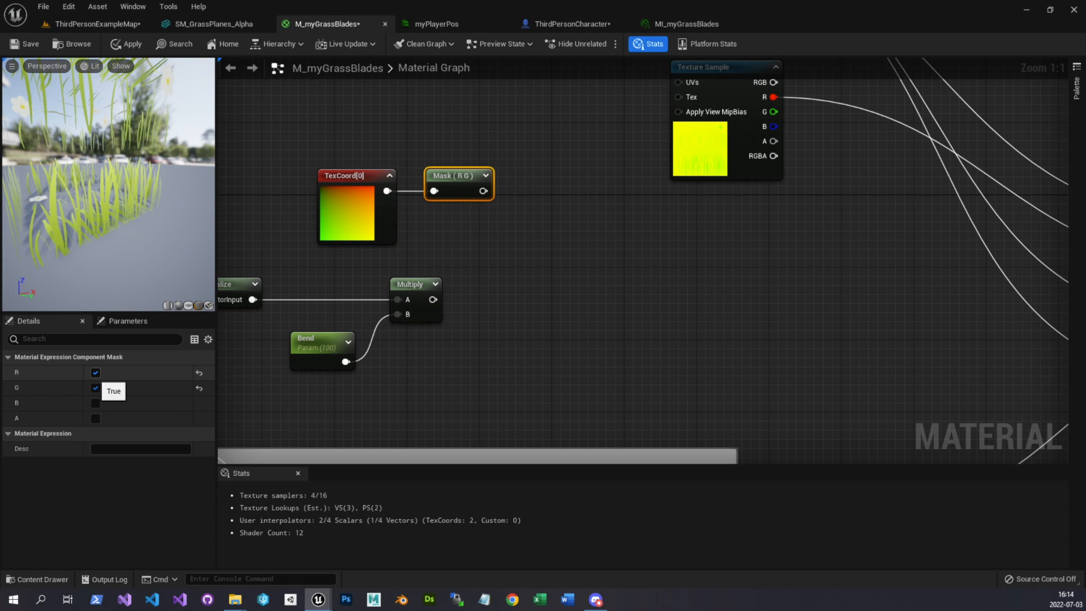
Limit the mask to the G channel, expand its preview and shift it together with the TexCoord node
click(96, 372)
click(479, 175)
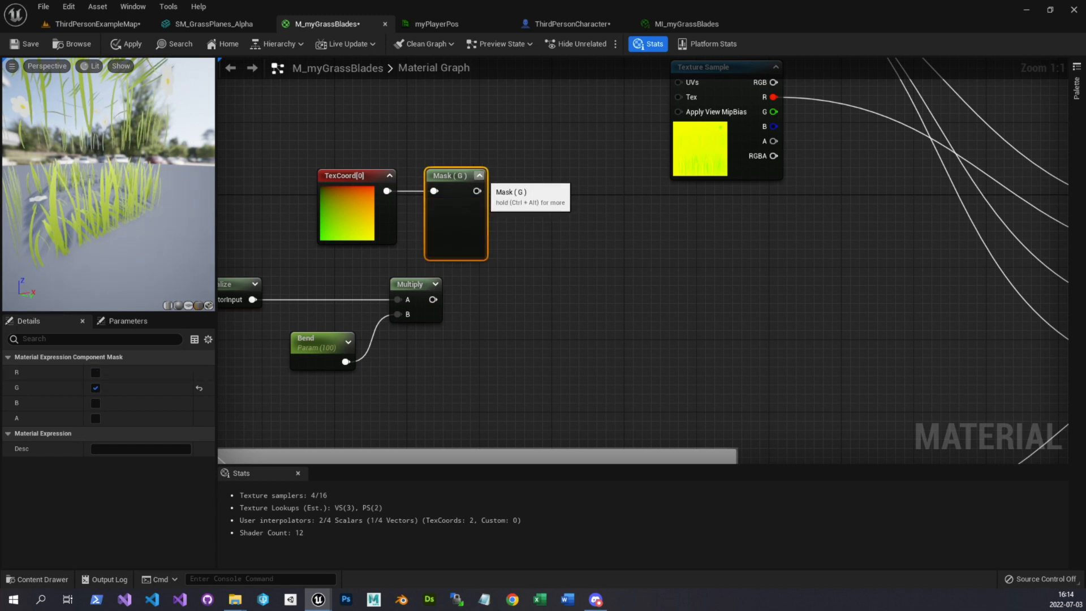
ctrl+click(362, 176)
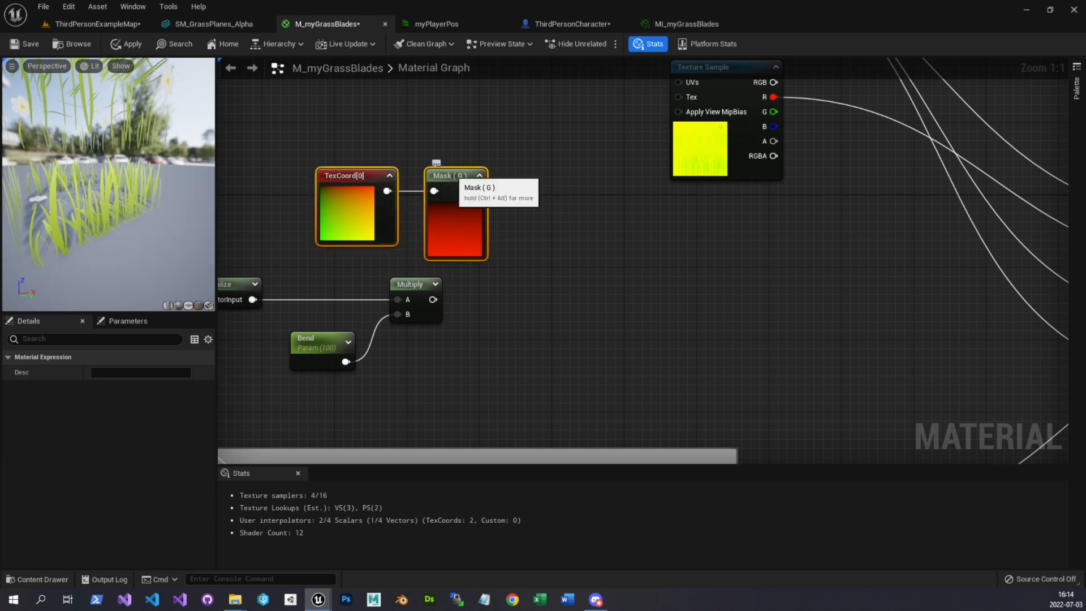
drag(452, 173, 434, 164)
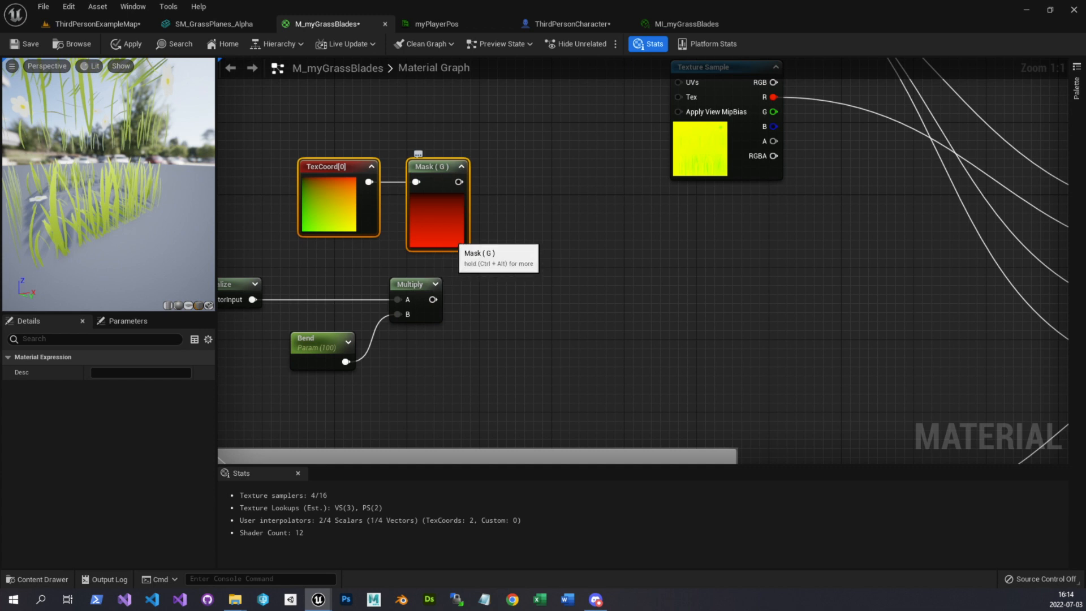
right_drag(318, 263, 379, 260)
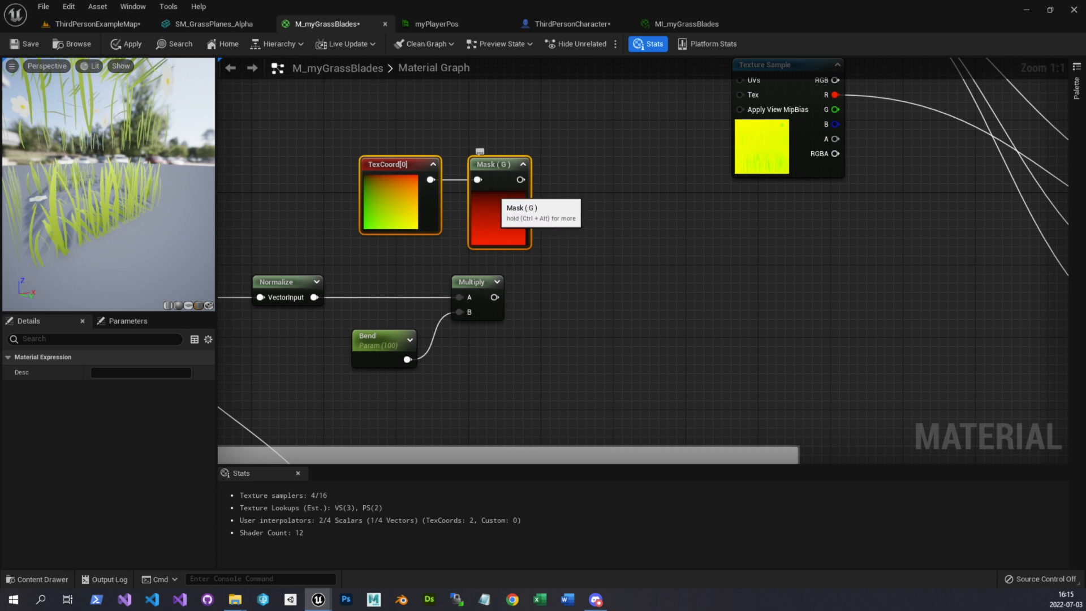
drag(509, 168, 475, 170)
right_drag(475, 170, 427, 173)
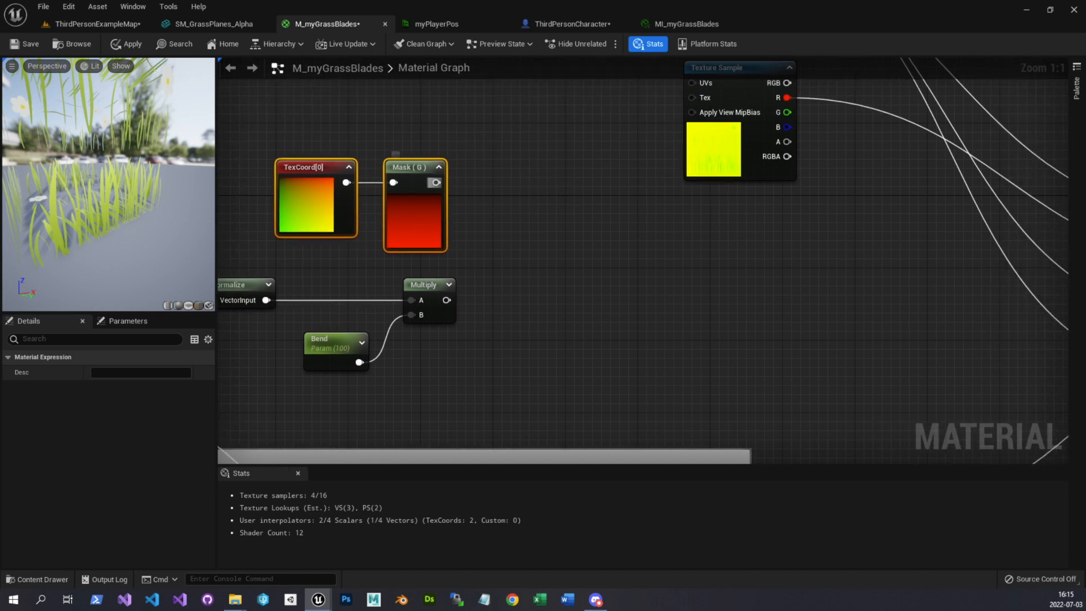
Invert the G mask with a new OneMinus node, expand its preview and align it beside the mask
drag(436, 182, 505, 186)
text(one)
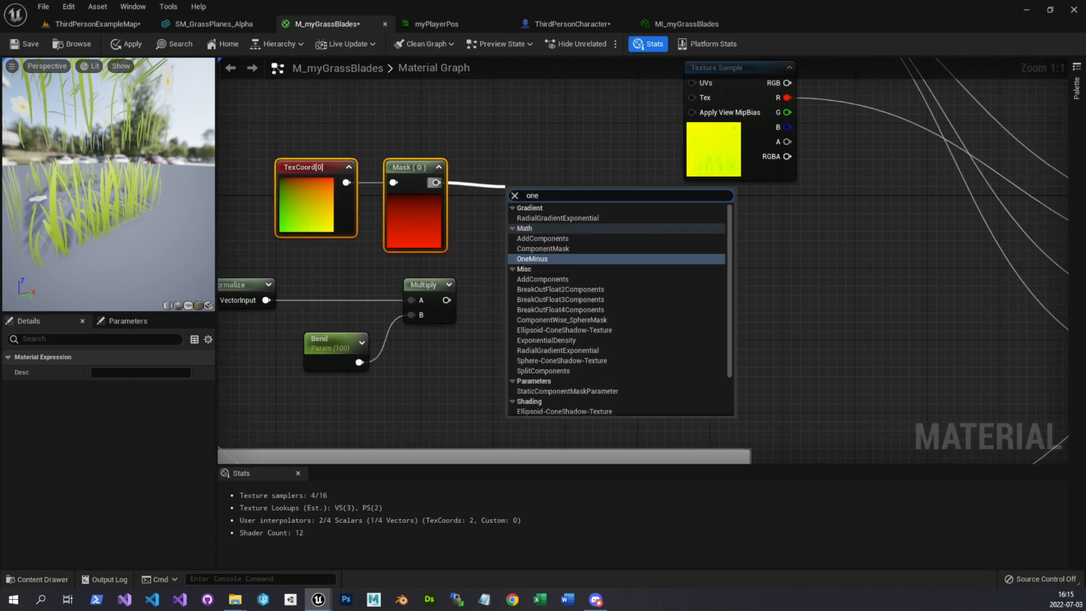
key(Return)
click(537, 195)
drag(513, 196, 464, 168)
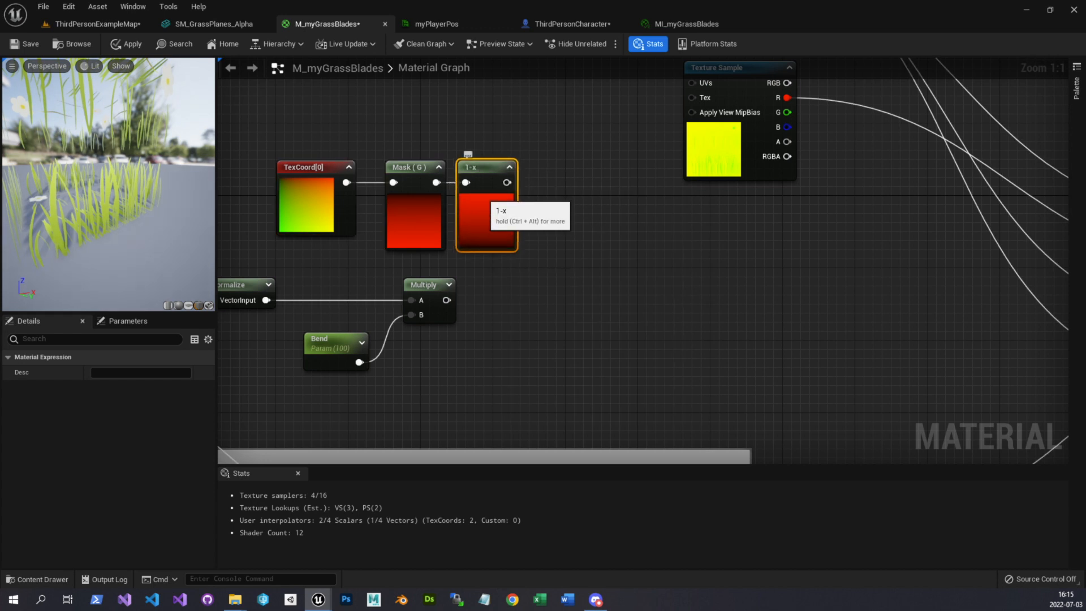
Tidy the spacing of the Mask and 1-x nodes and pull them closer to the TexCoord node
drag(529, 138, 322, 217)
click(390, 133)
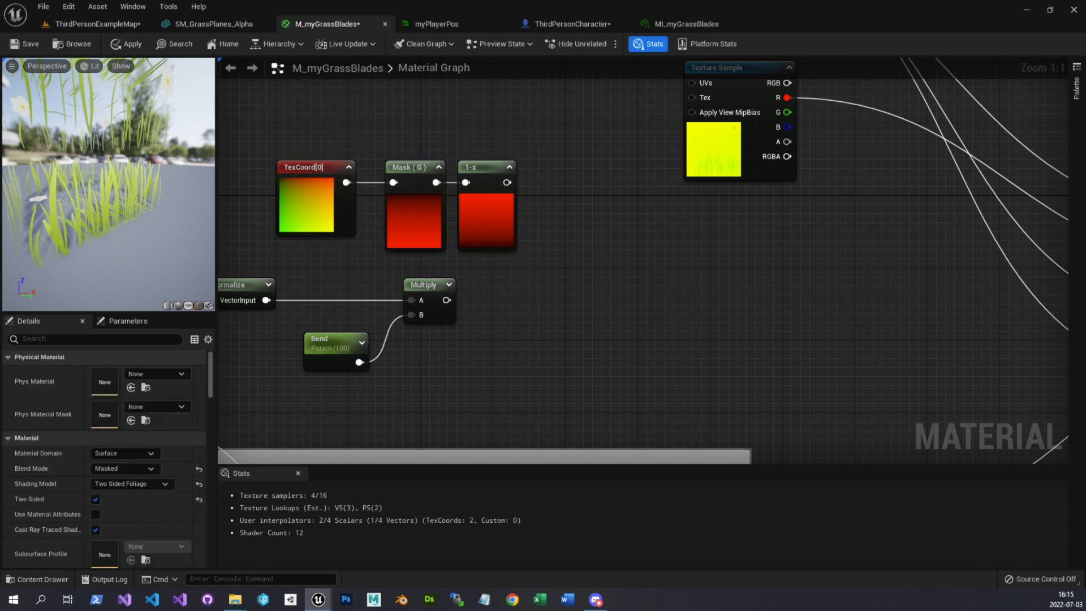
drag(411, 165, 401, 165)
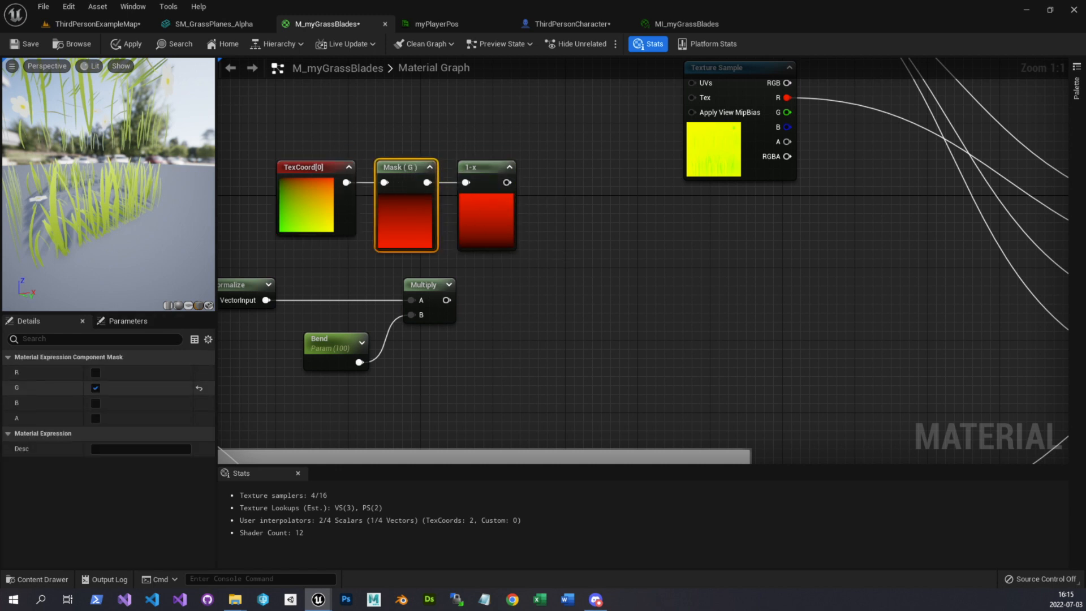
drag(521, 130, 343, 196)
drag(486, 166, 444, 171)
Multiply the inverted G mask by the Bend Multiply output in a new Multiply node and expand its preview
right_drag(552, 262, 466, 224)
drag(376, 143, 451, 205)
text(mult)
key(Return)
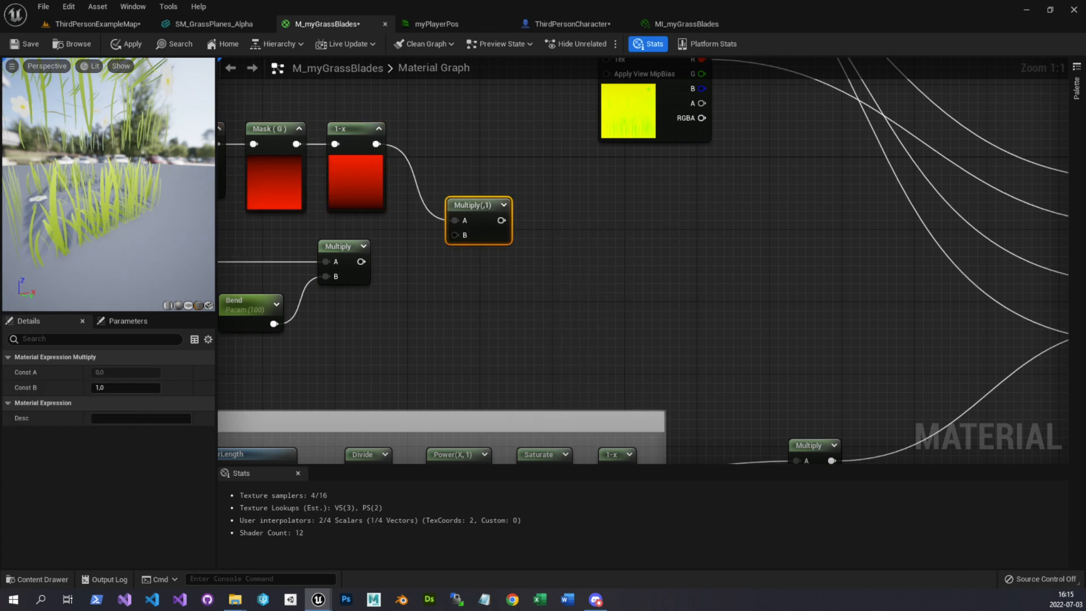
drag(361, 262, 455, 235)
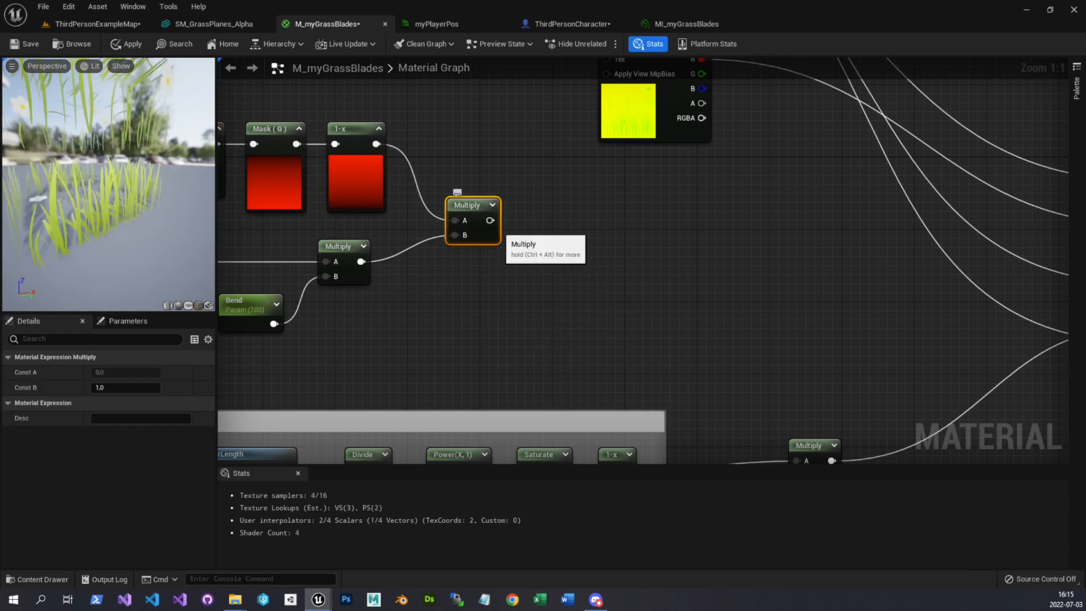
click(492, 205)
drag(490, 206, 471, 202)
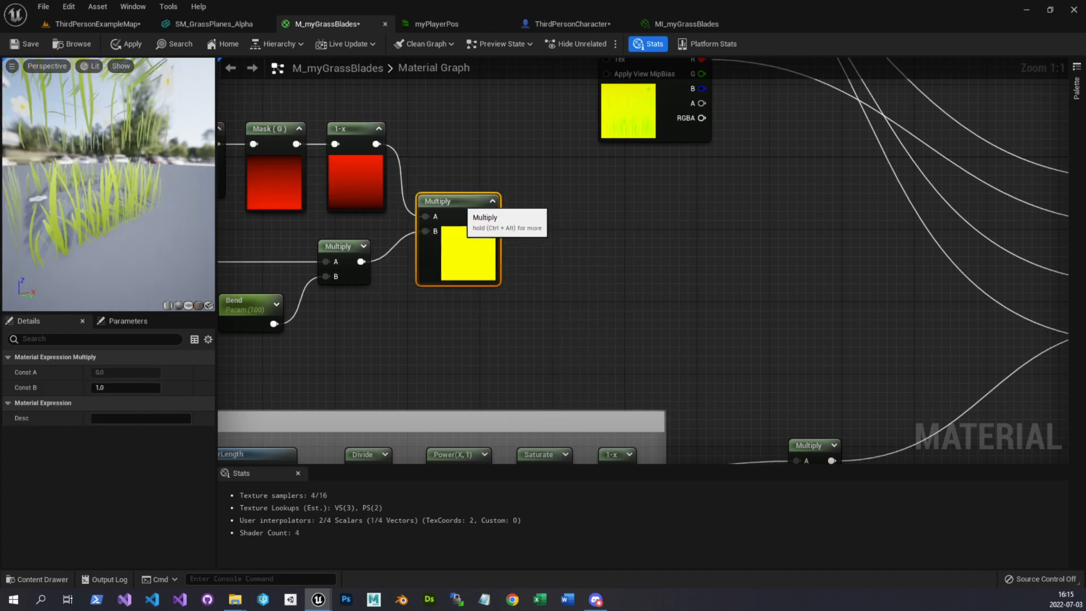
Move the new Multiply node out above the end of the Sphere mask group, closer to the material output
right_drag(570, 248, 412, 239)
scroll(413, 240, down, 1)
drag(329, 199, 480, 233)
scroll(482, 254, down, 1)
right_drag(479, 233, 541, 227)
scroll(542, 227, down, 4)
scroll(362, 315, up, 2)
right_drag(643, 184, 324, 218)
scroll(324, 217, up, 2)
drag(361, 190, 327, 190)
right_drag(328, 193, 374, 185)
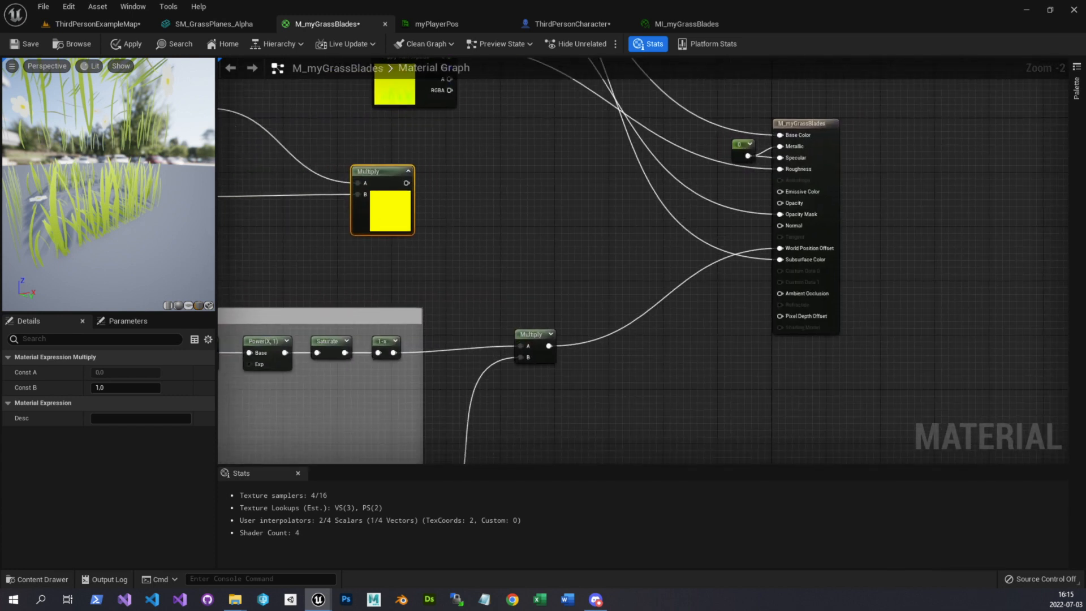
Add the bend Multiply output to the trample Multiply output in a new Add node
scroll(418, 305, up, 1)
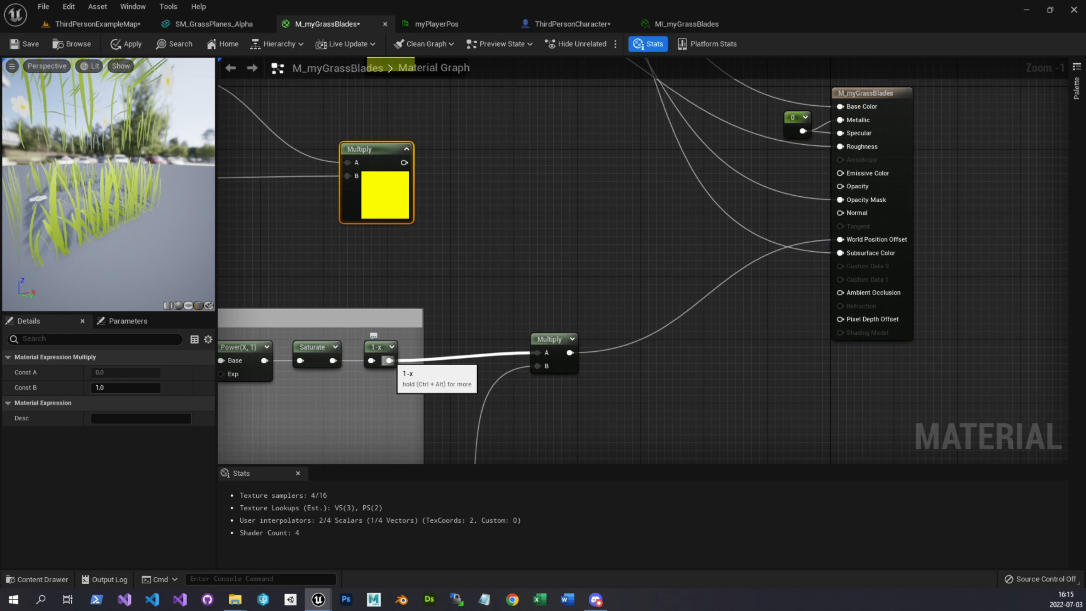
right_drag(502, 265, 426, 265)
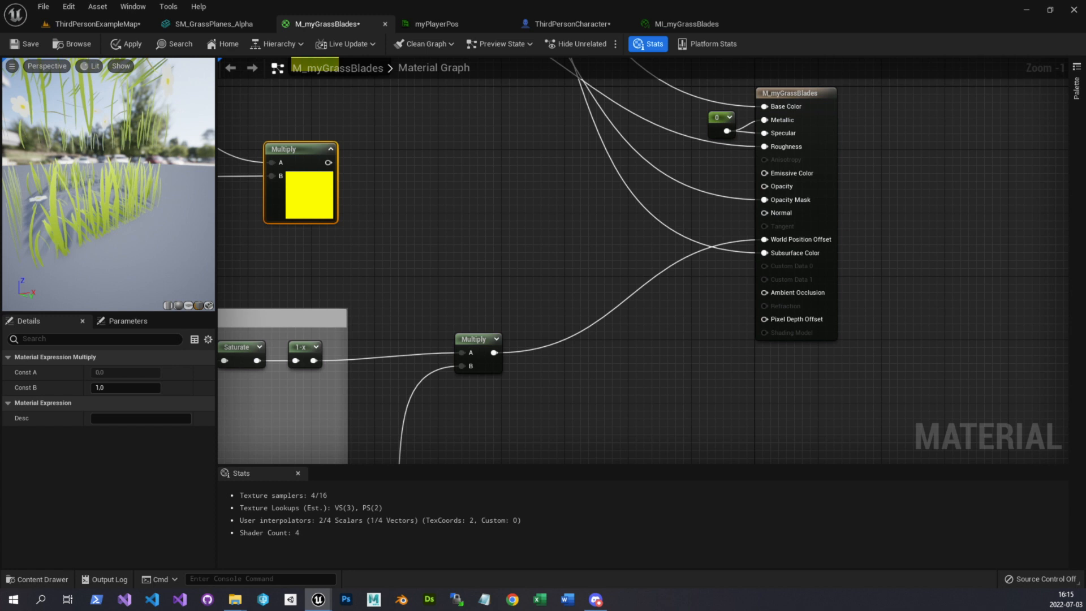
drag(493, 353, 552, 215)
text(add)
key(Return)
drag(327, 163, 563, 239)
Connect the Add output to World Position Offset and apply the material changes
right_drag(566, 244, 508, 244)
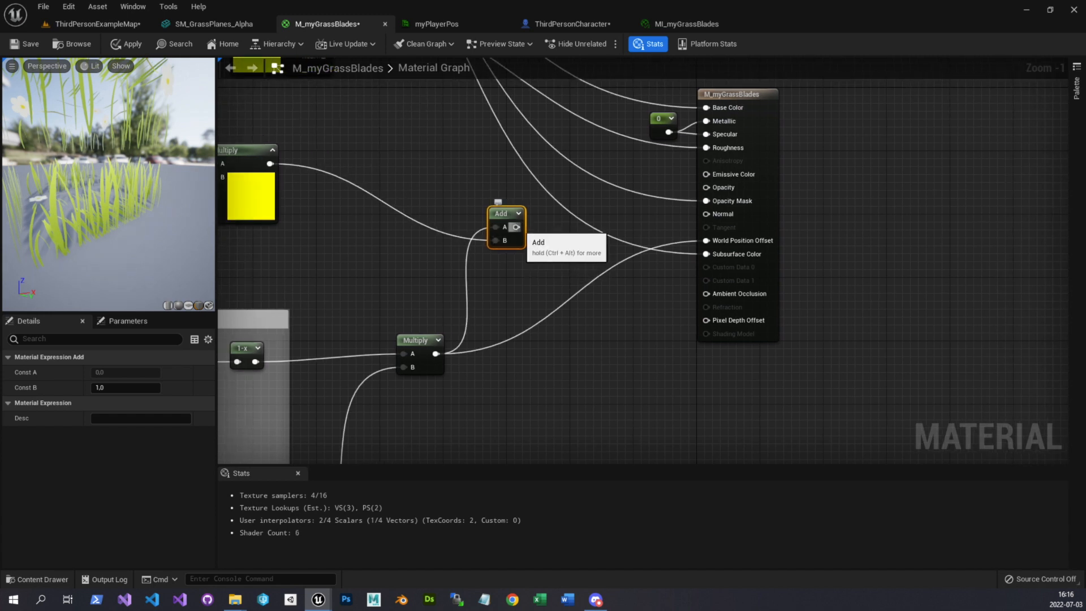
drag(516, 227, 714, 243)
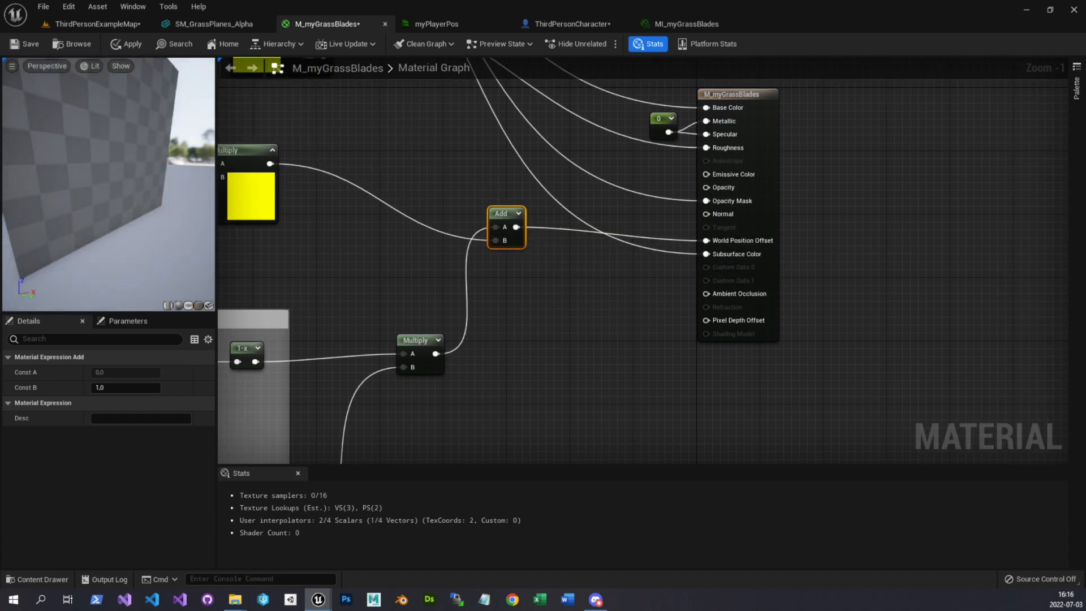
click(128, 44)
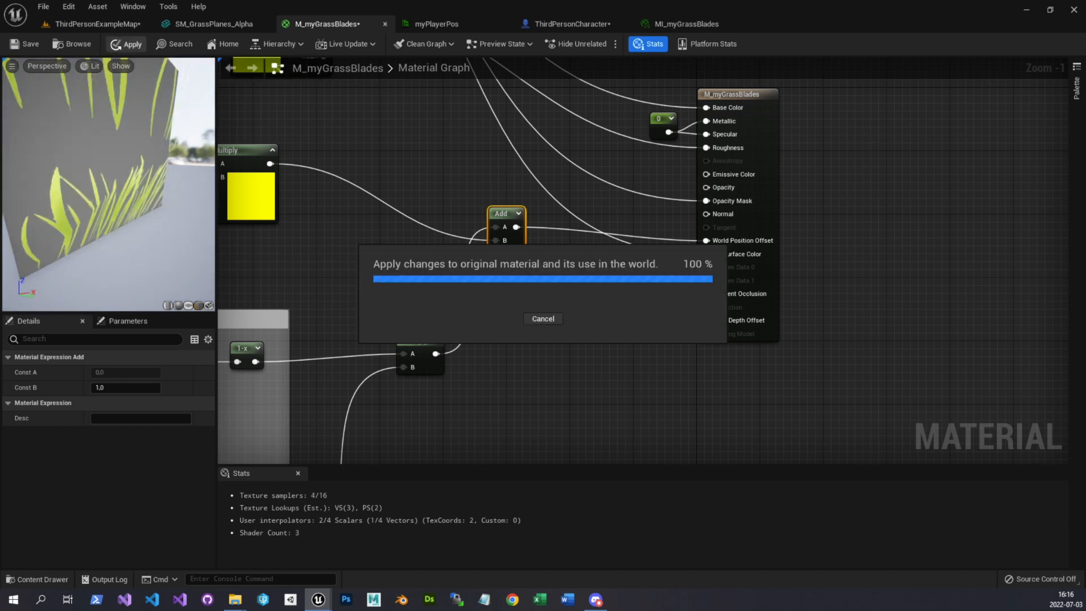
Play ThirdPersonExampleMap and run the character back and forth through the grass patch to test the bending, ending the play session when done
click(111, 25)
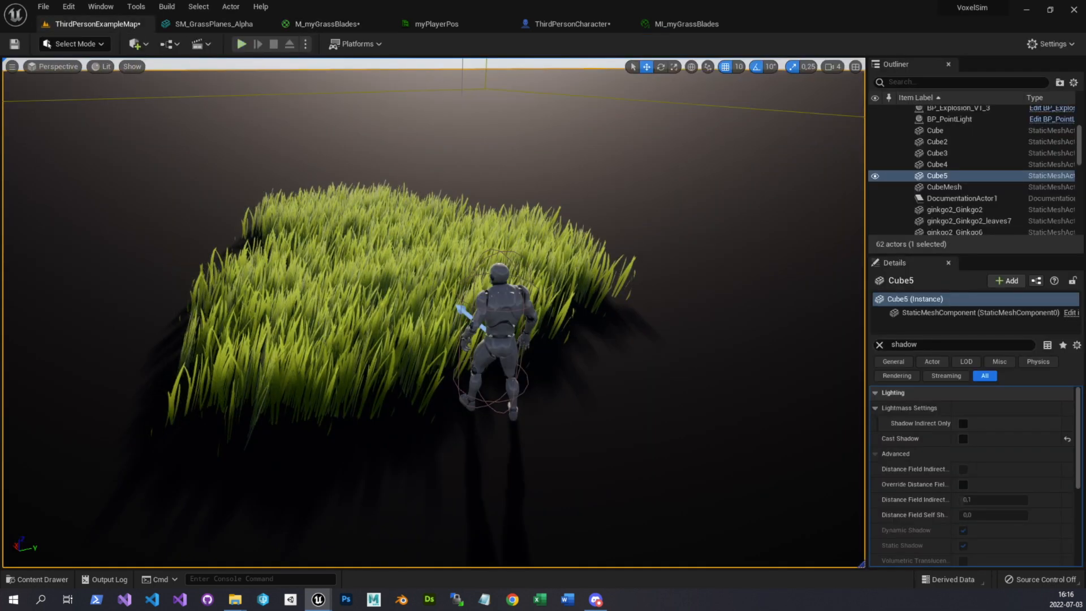
click(242, 45)
key(w)
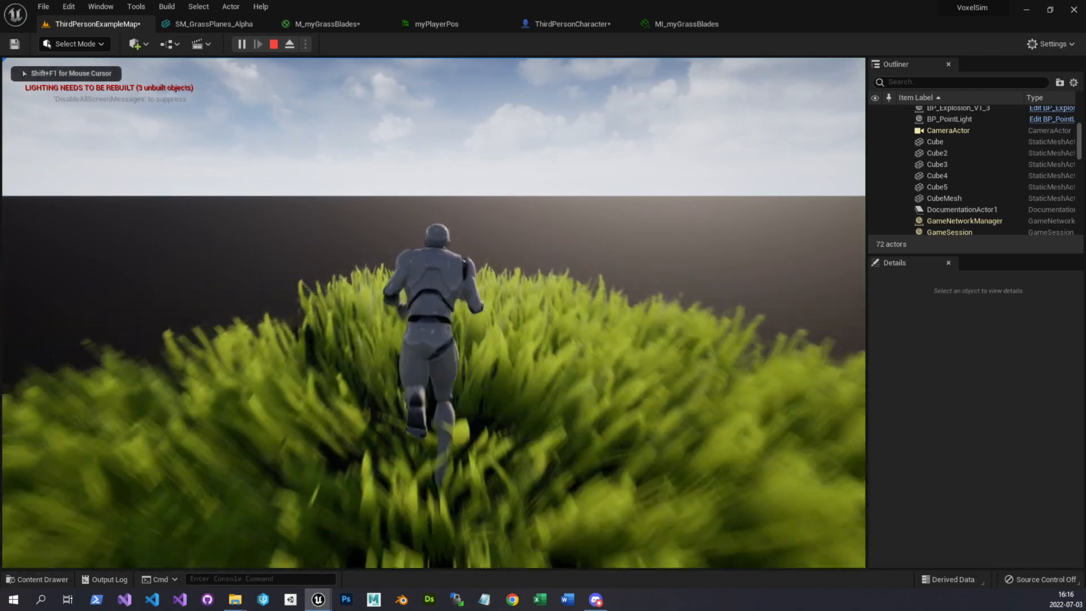
key(s)
key(w)
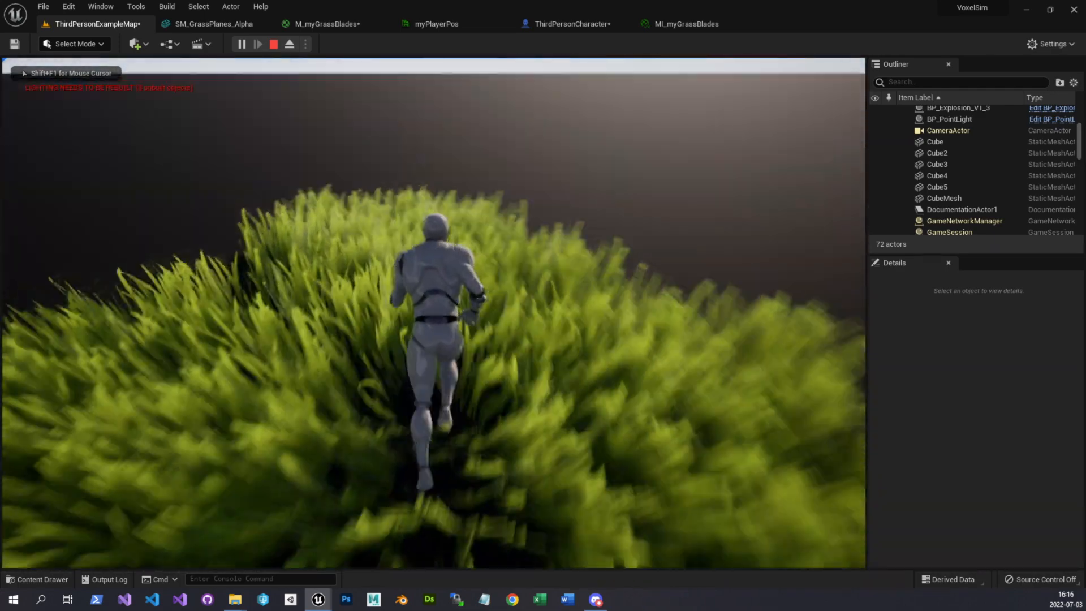
key(s)
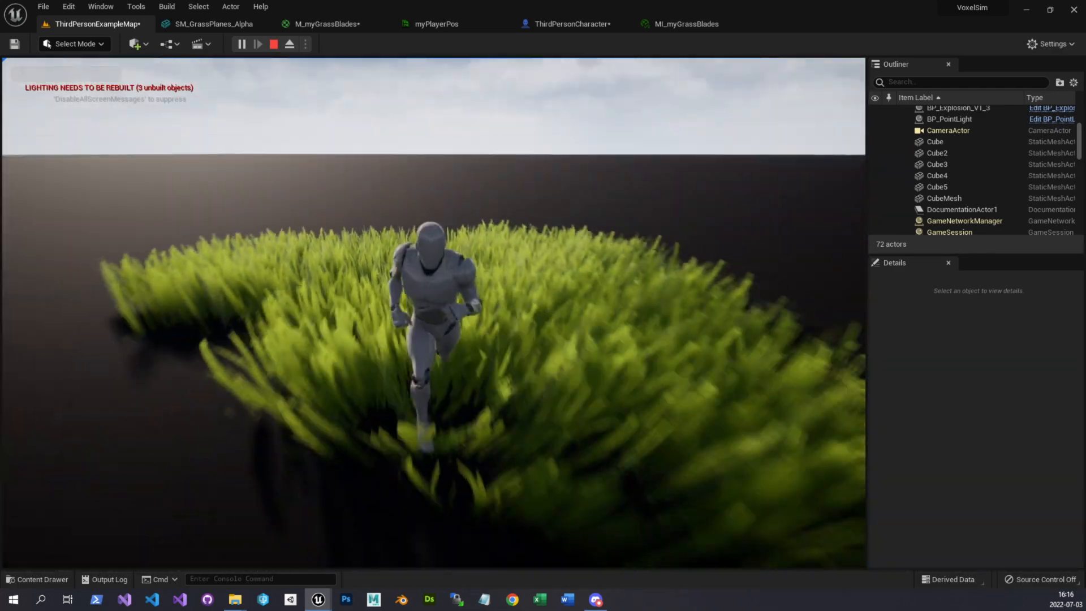
key(w)
key(s)
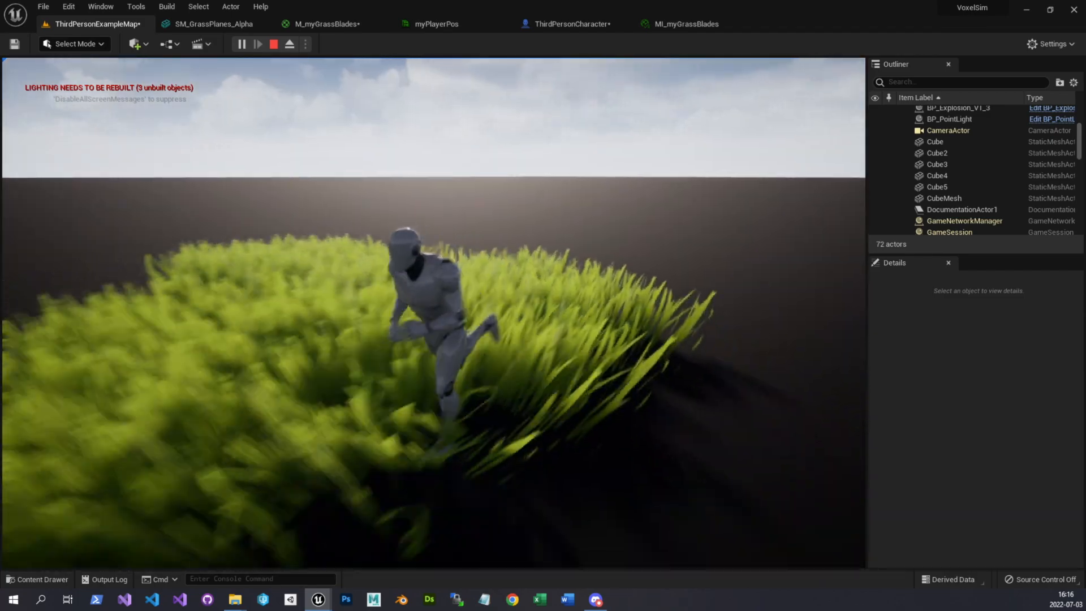
key(w)
key(d)
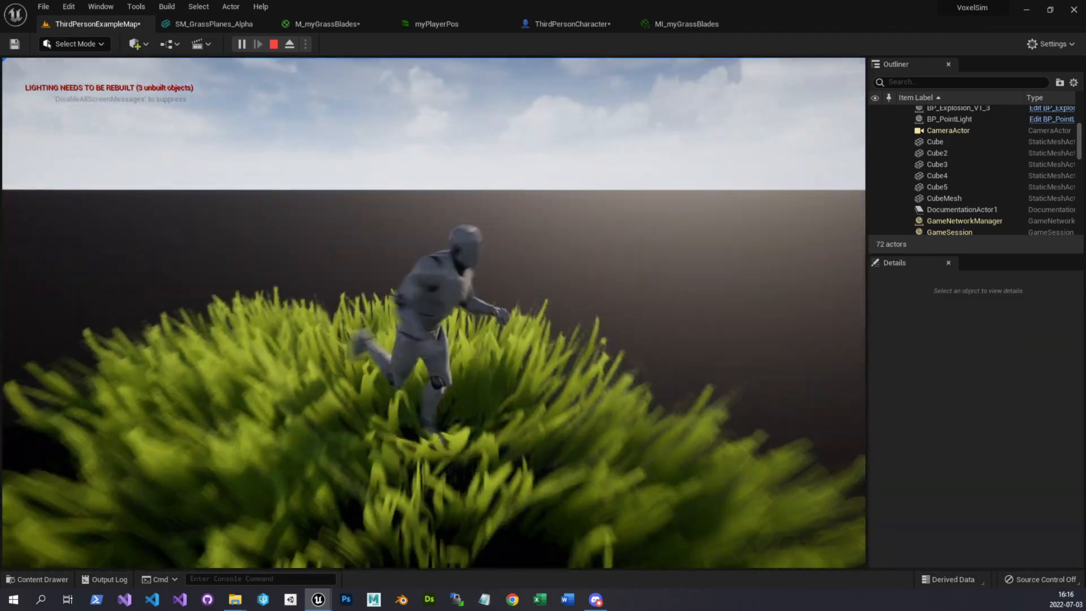
key(s)
key(a)
key(w)
key(d)
key(s)
key(w)
key(d)
key(s)
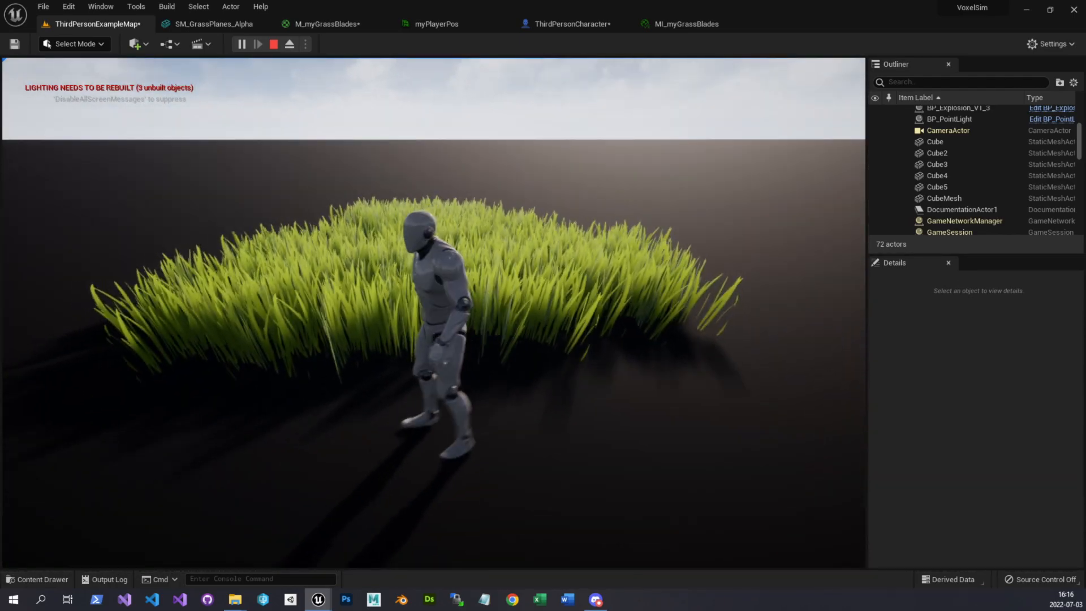
key(Escape)
Check the grass blades in the SM_GrassPlanes_Alpha mesh preview and return to the level
click(238, 24)
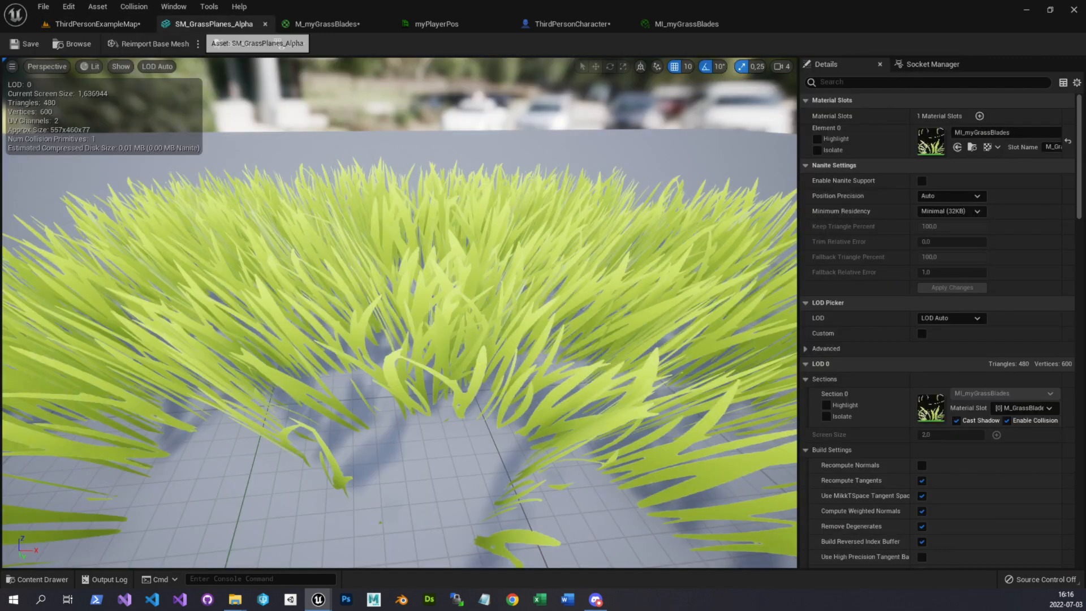
click(119, 24)
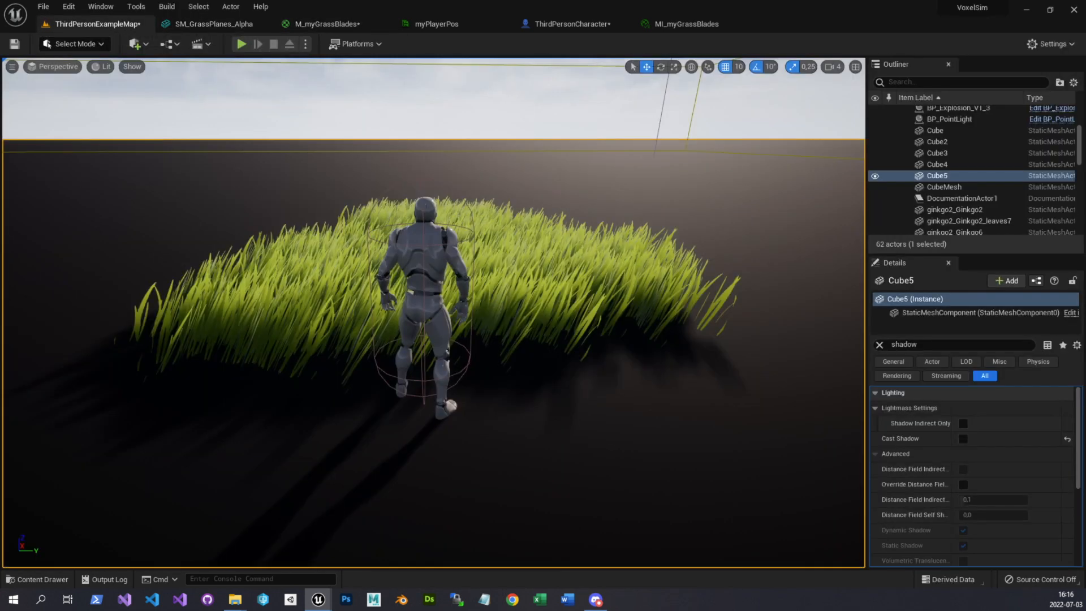
In the M_myGrassBlades material graph, add a Multiply node with its A input fed by the 1-x output
click(350, 24)
right_drag(481, 282, 622, 282)
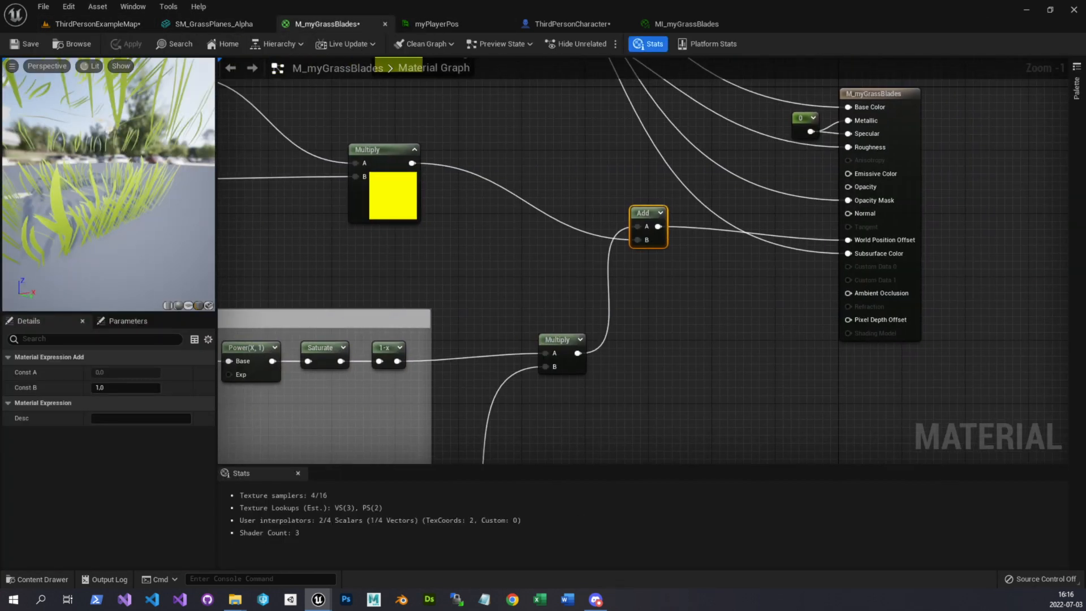
scroll(464, 263, down, 1)
drag(405, 347, 480, 238)
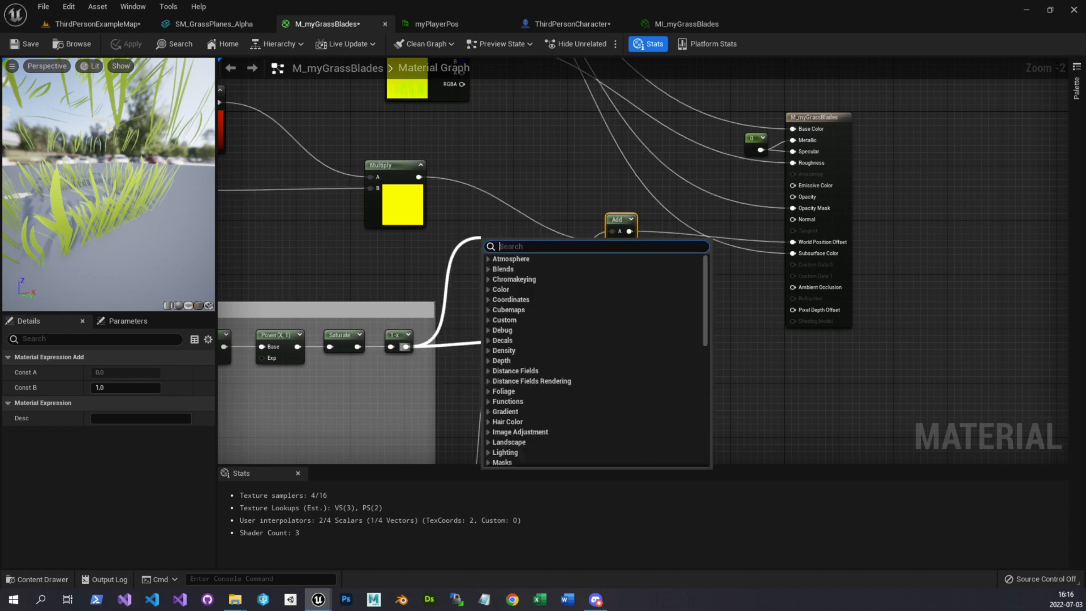
text(*)
key(Return)
Connect the yellow-preview Multiply to the new Multiply's B input, route the result into the Add node's B input, and apply the material
drag(418, 177, 488, 266)
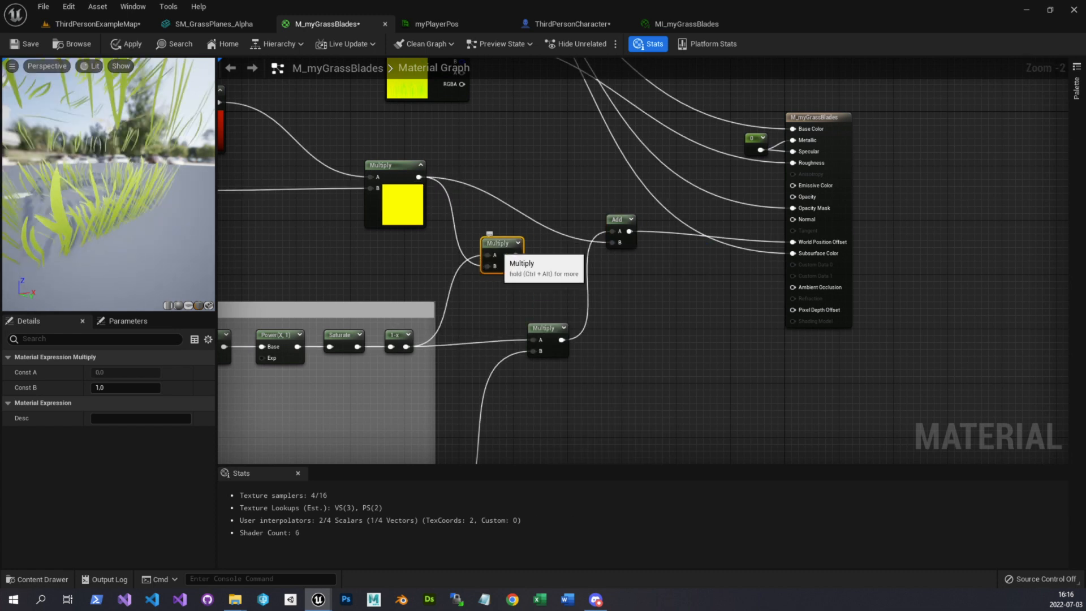
drag(534, 255, 613, 242)
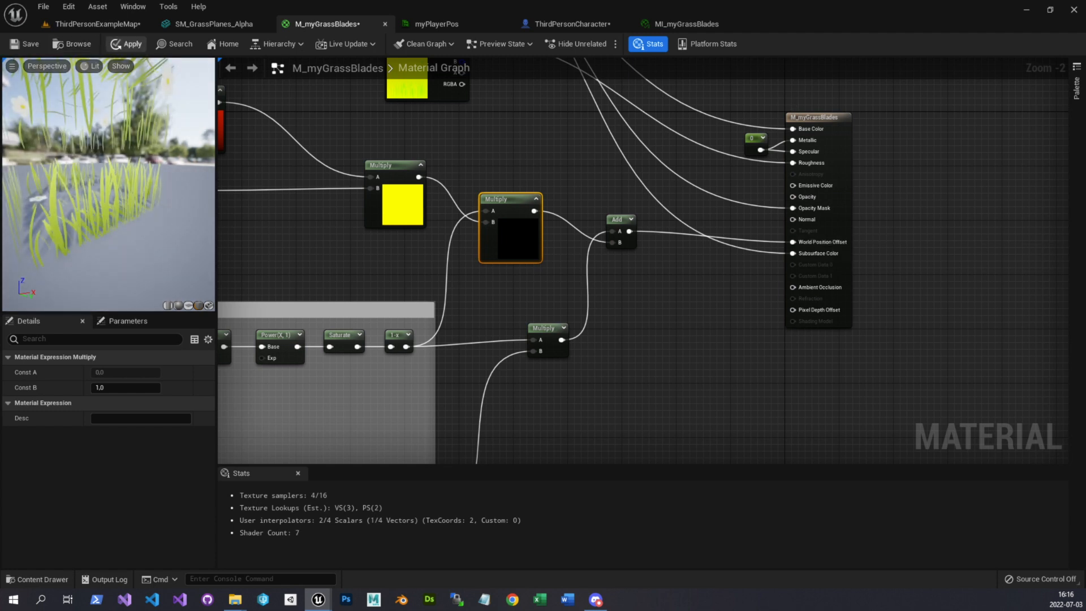
click(128, 44)
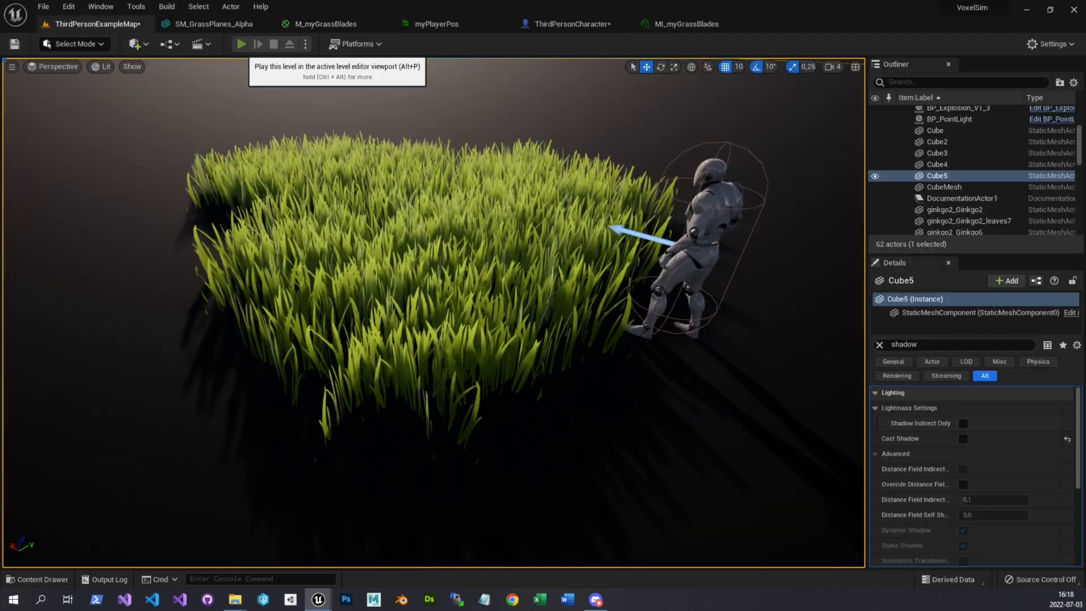
Play ThirdPersonExampleMap and run the character through and around the grass patch to examine the masked bending near the player from different angles
click(257, 44)
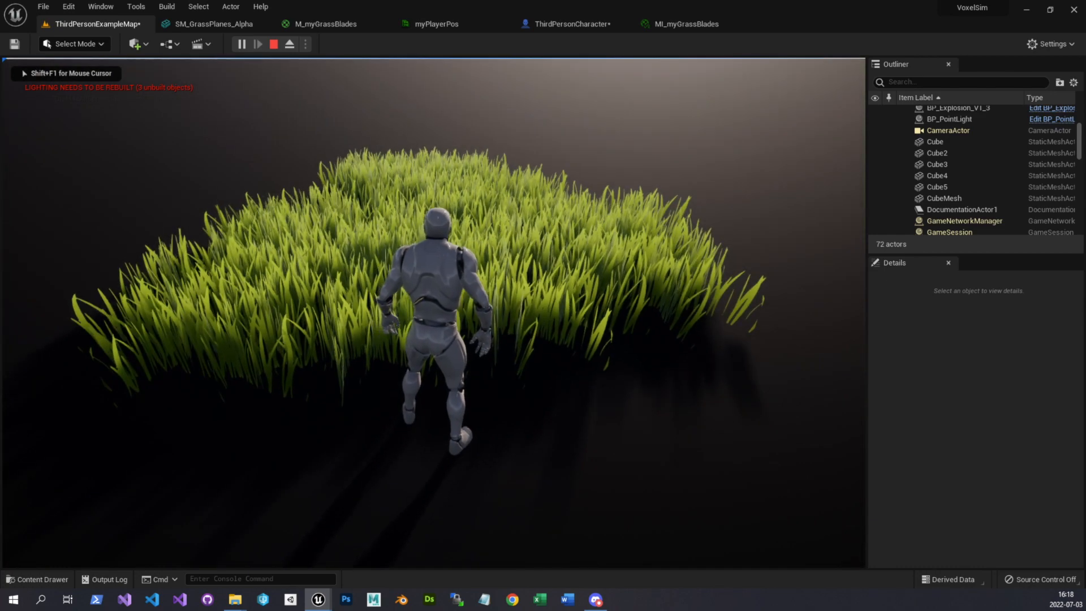
key(s)
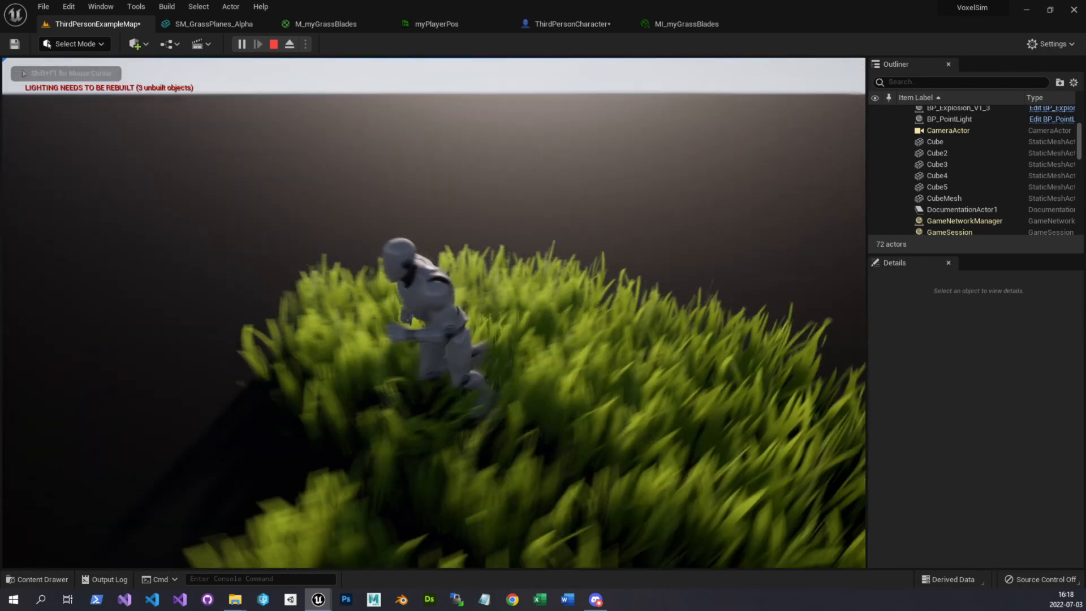
key(w)
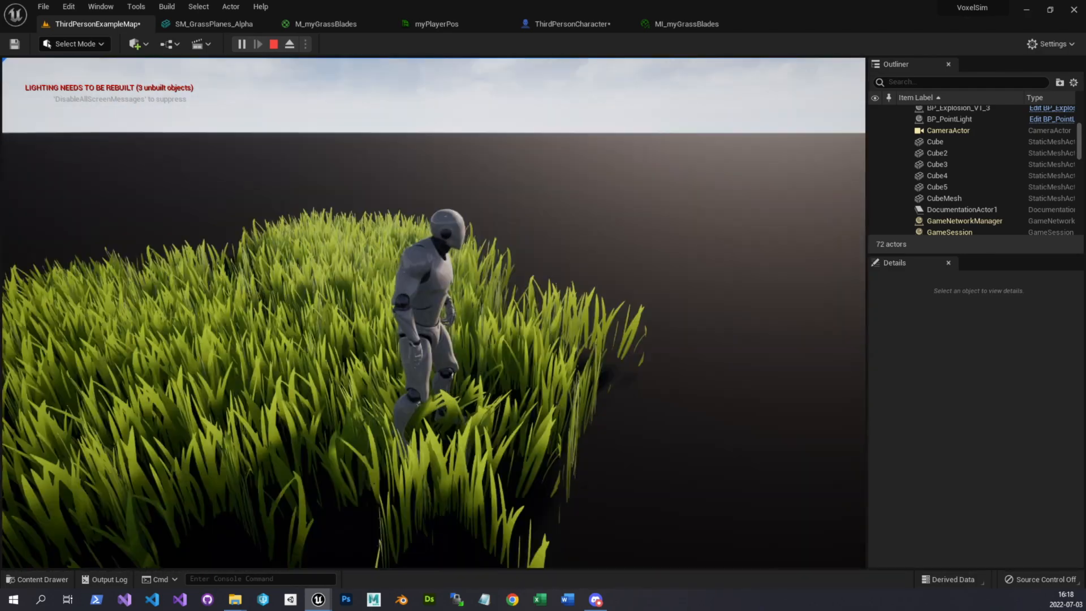
key(w)
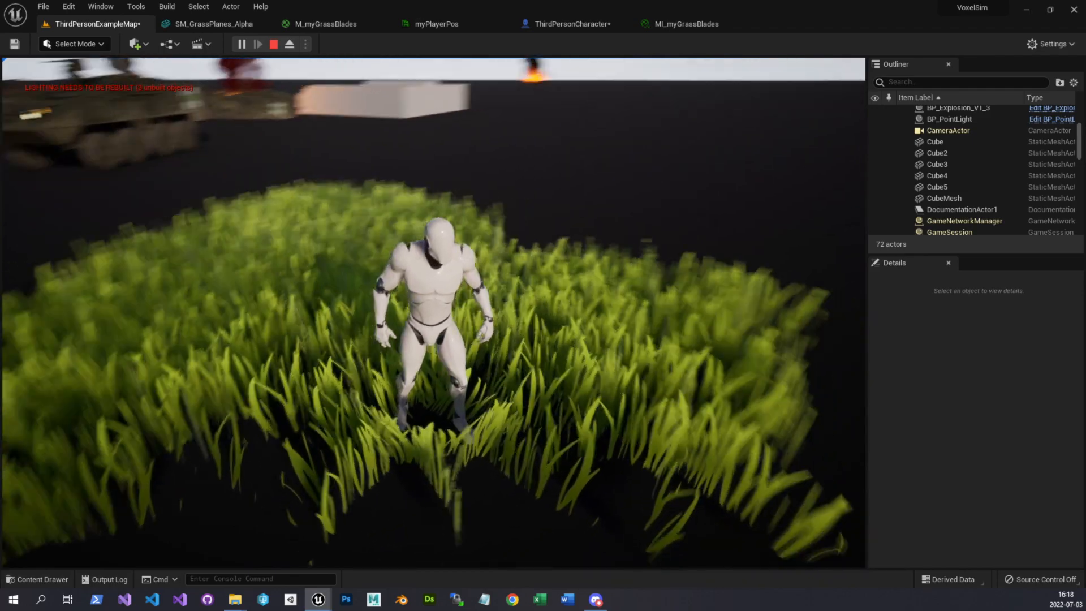
key(w)
key(s)
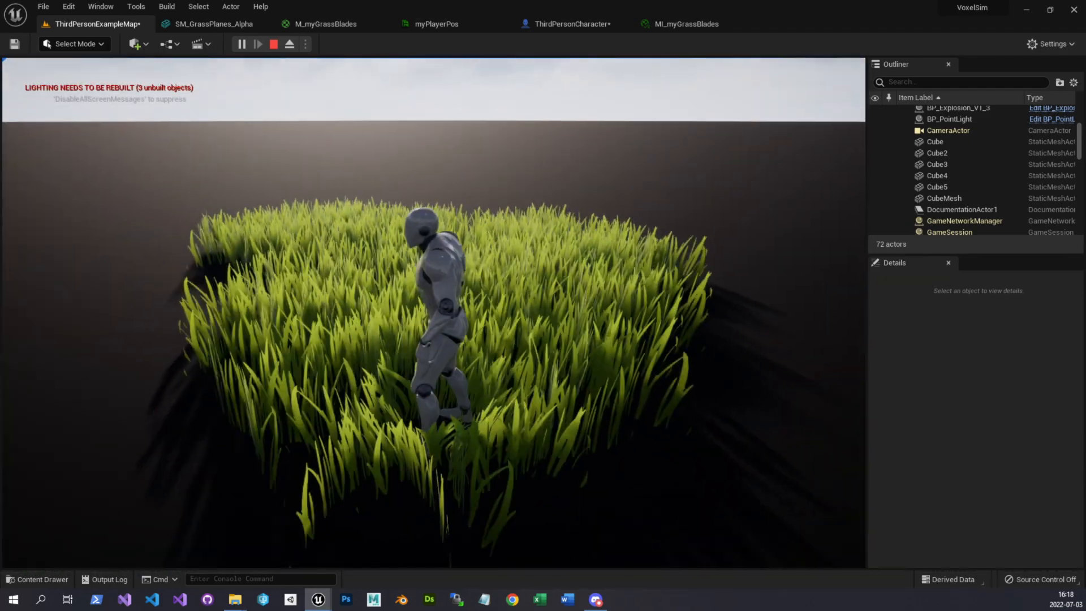
key(a)
key(a)
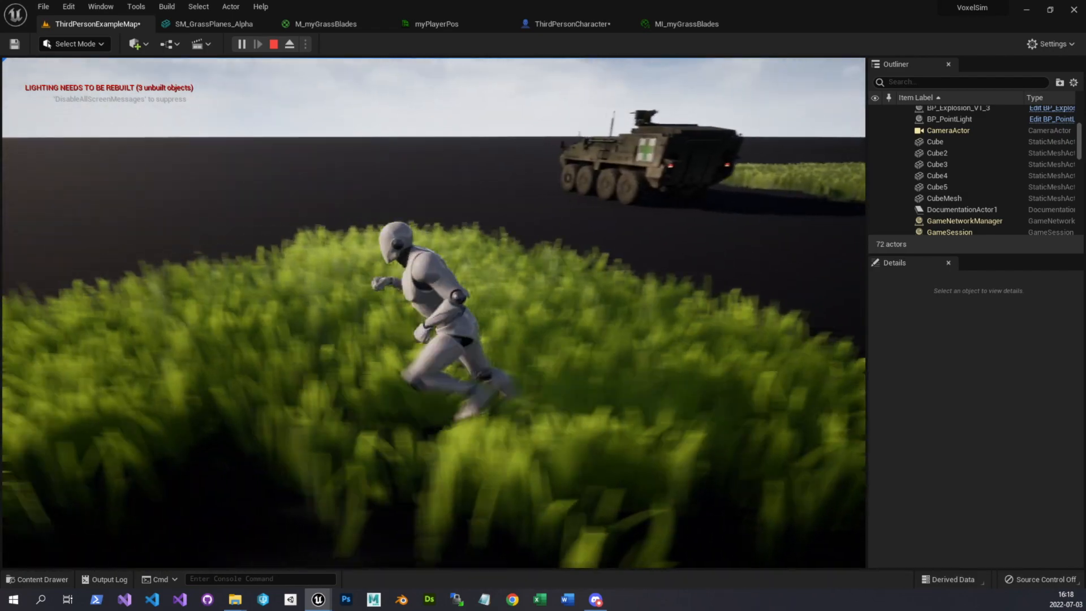
key(s)
key(a)
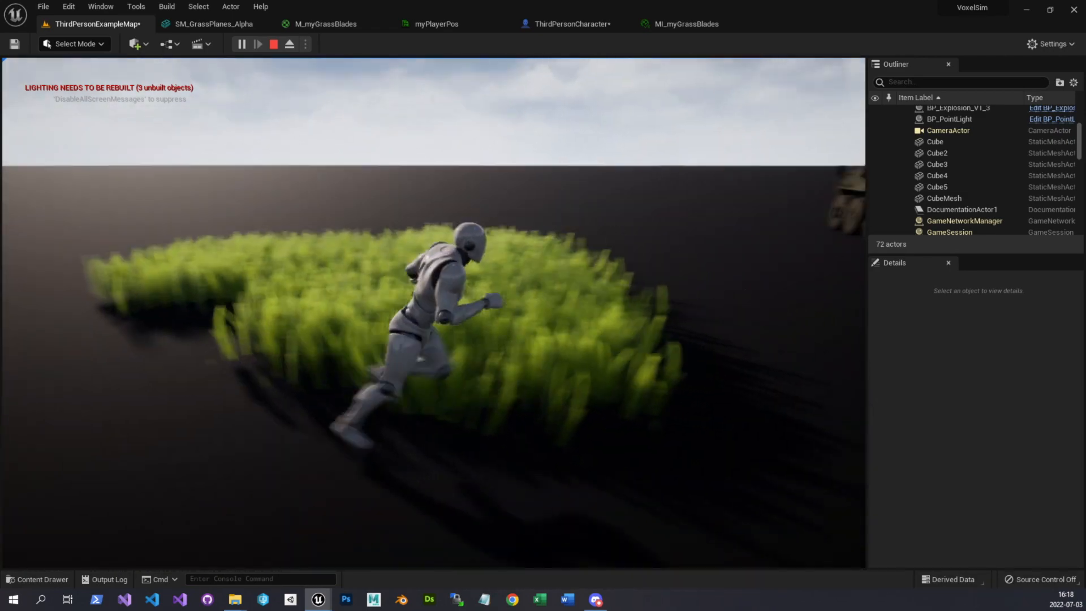
key(d)
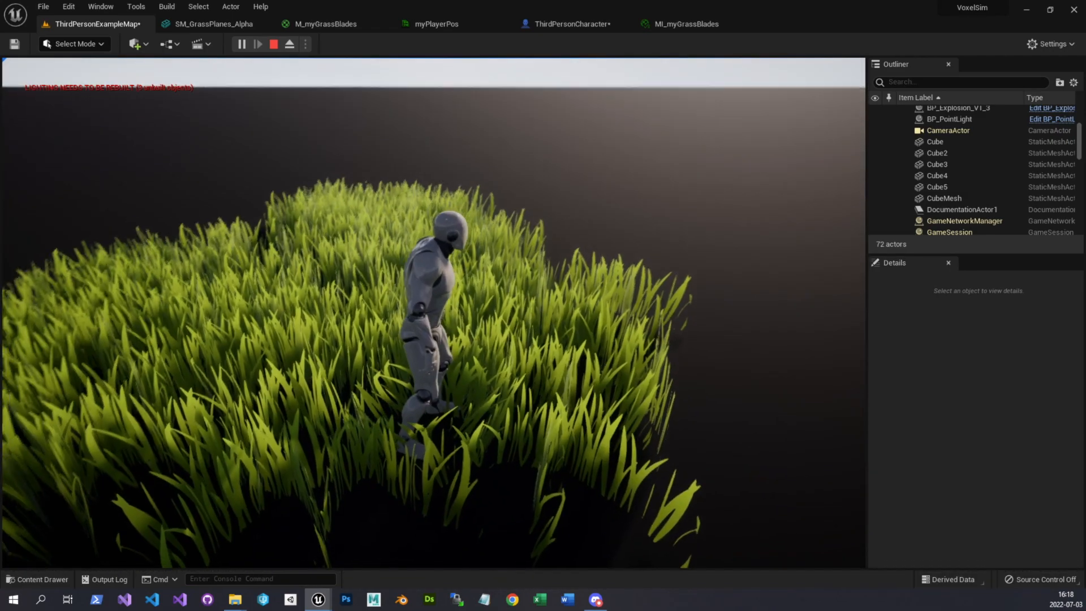
key(d)
key(w)
key(a)
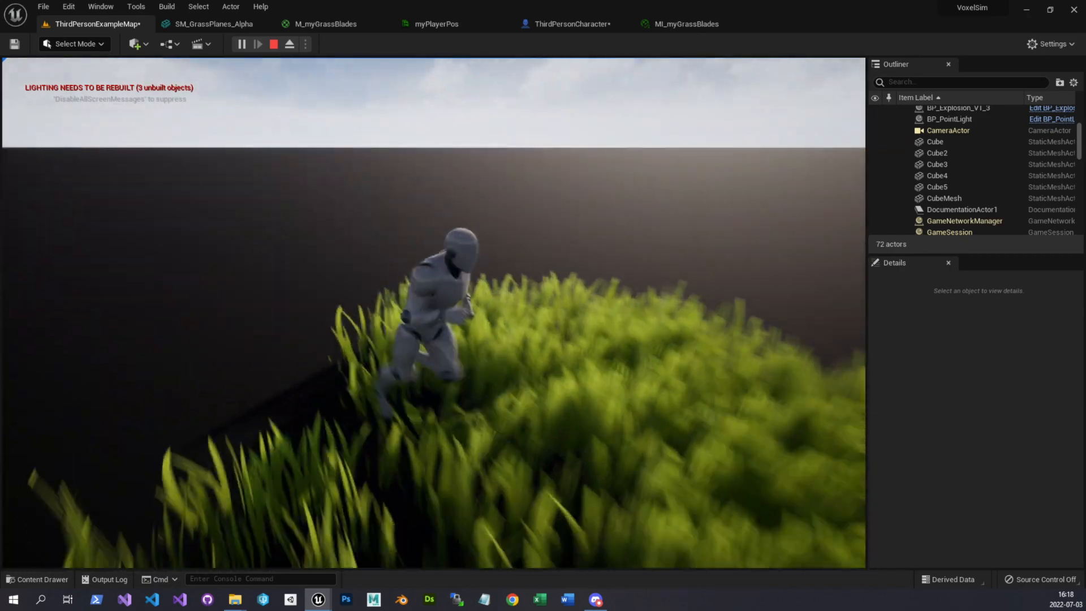
key(s)
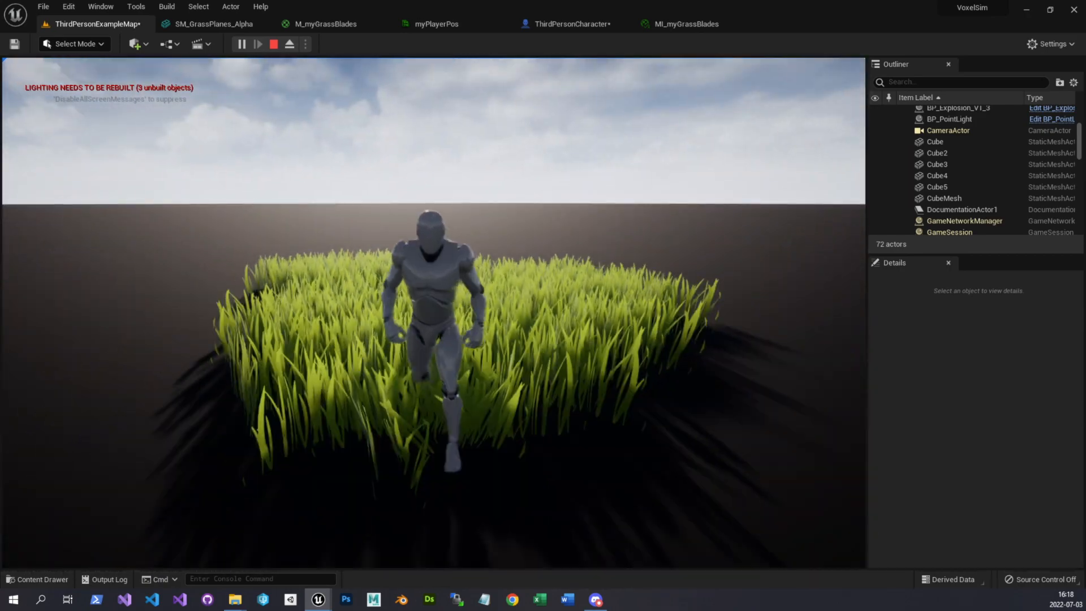
key(w)
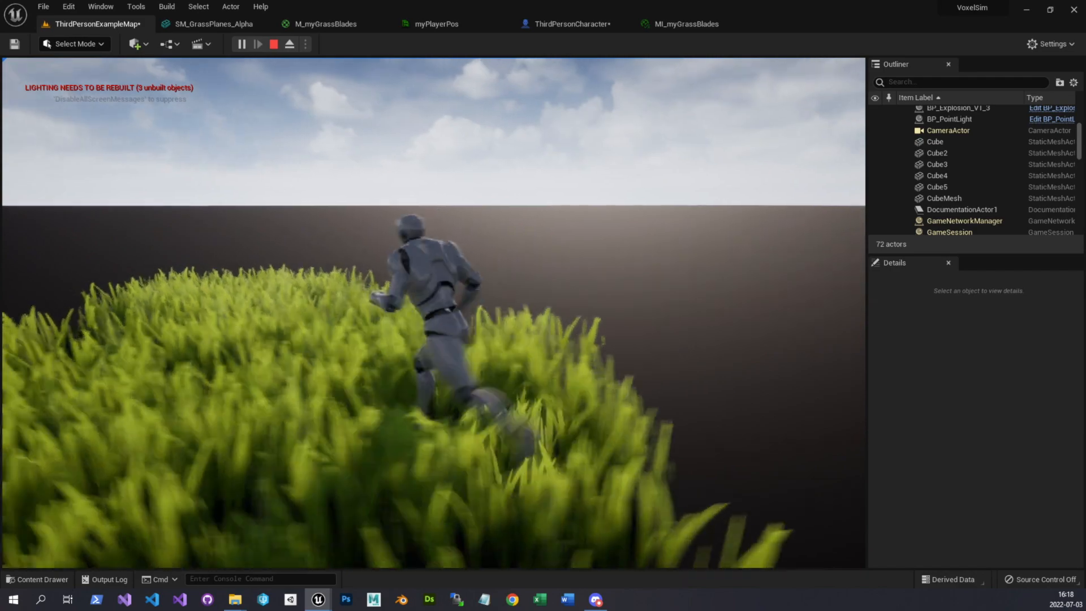
key(a)
key(w)
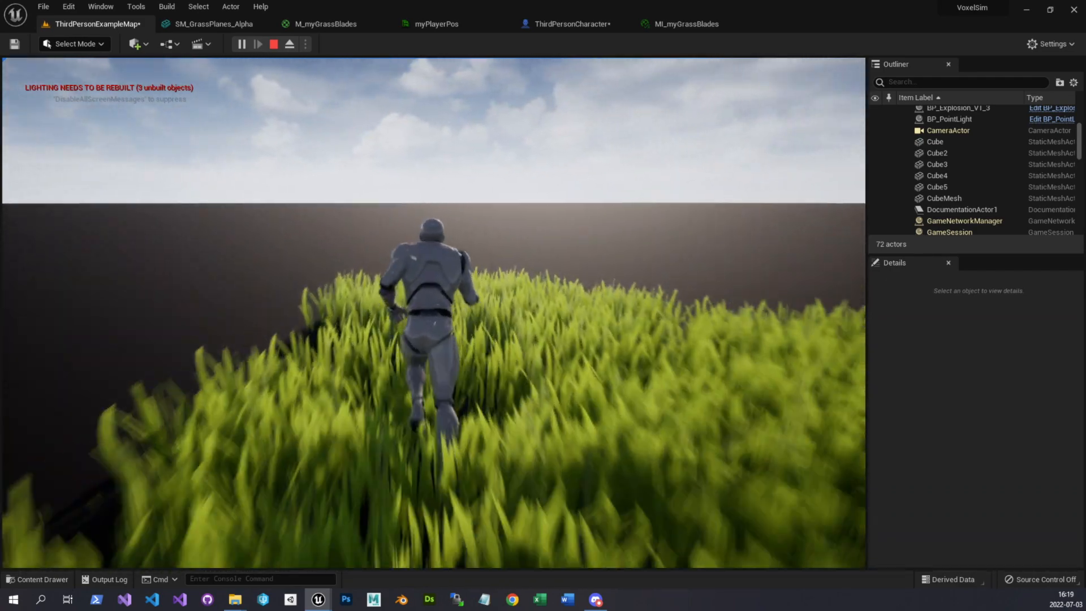
key(d)
key(s)
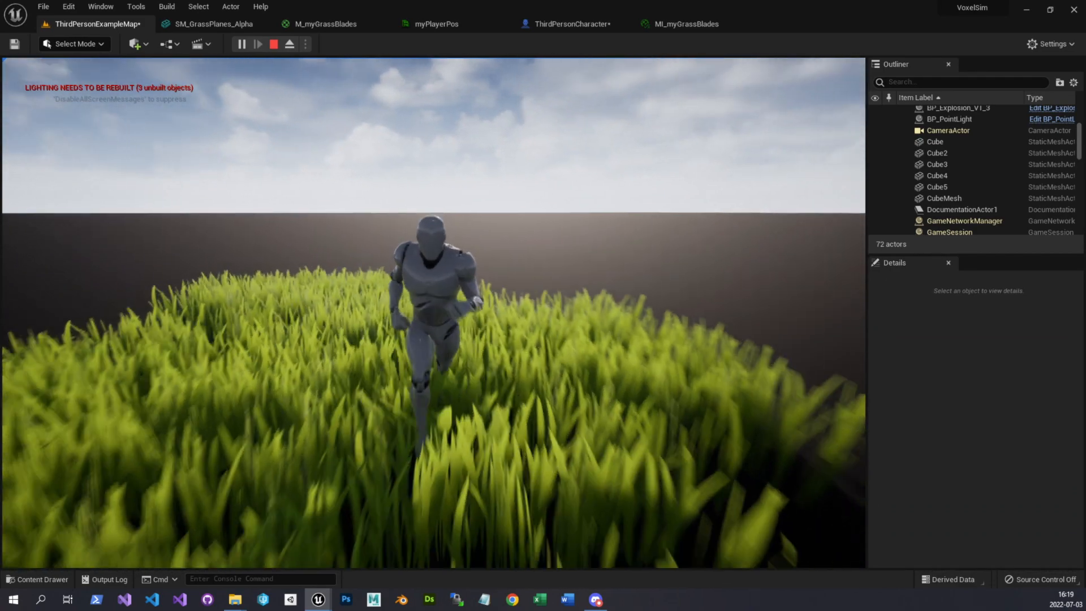
key(a)
key(d)
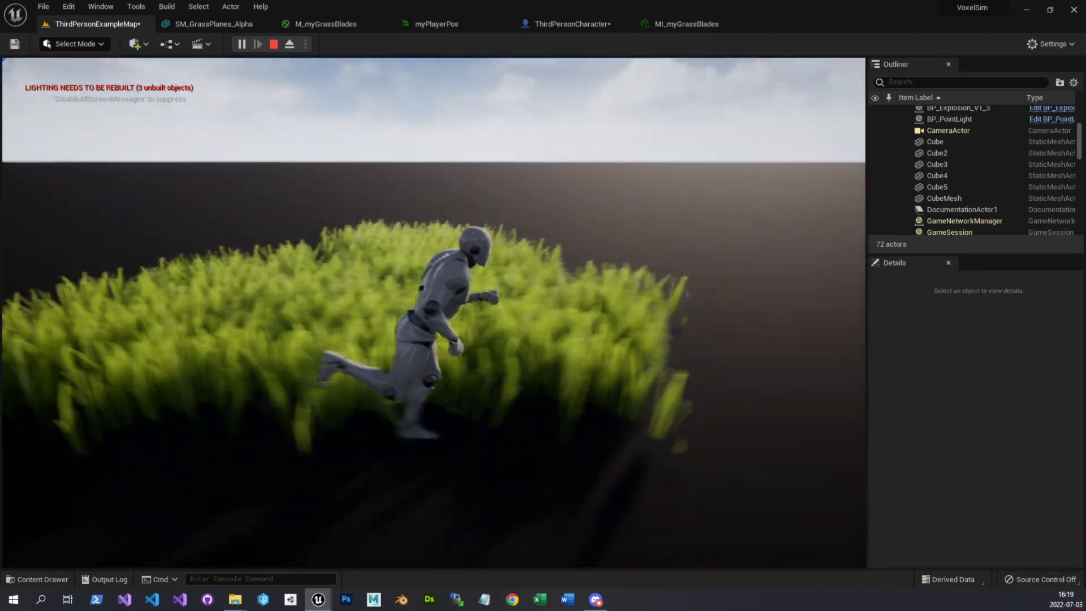
key(w)
key(a)
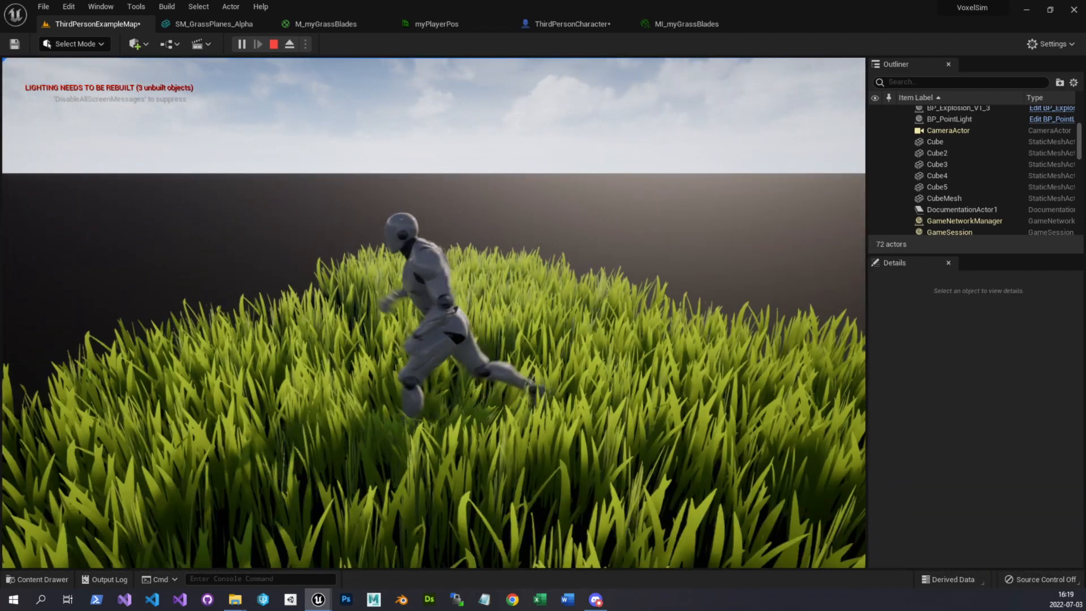
key(w)
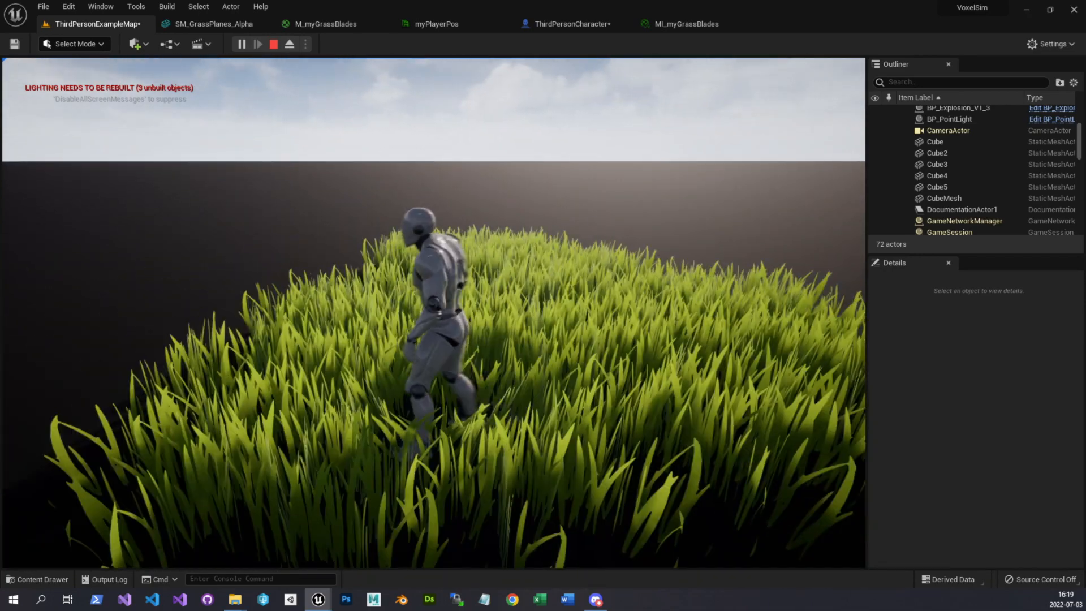
key(a)
key(d)
key(w)
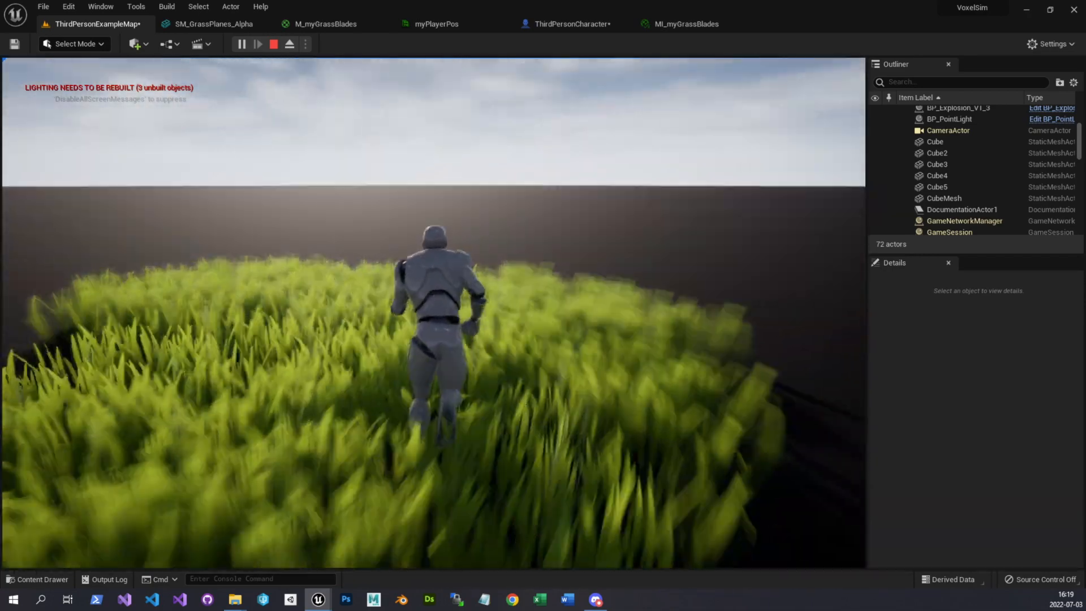
key(s)
key(w)
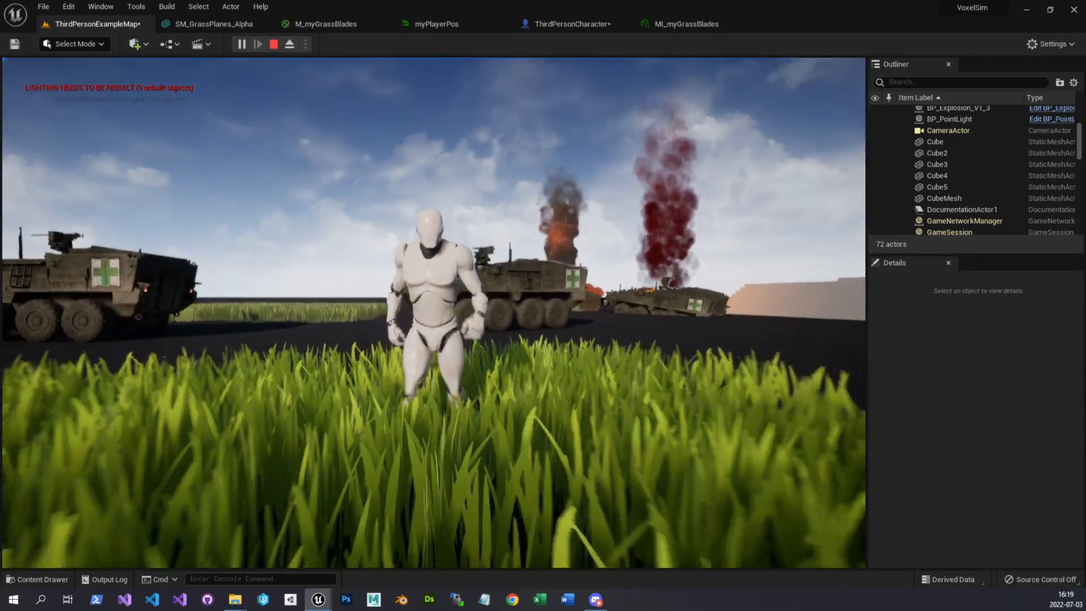
key(s)
key(w)
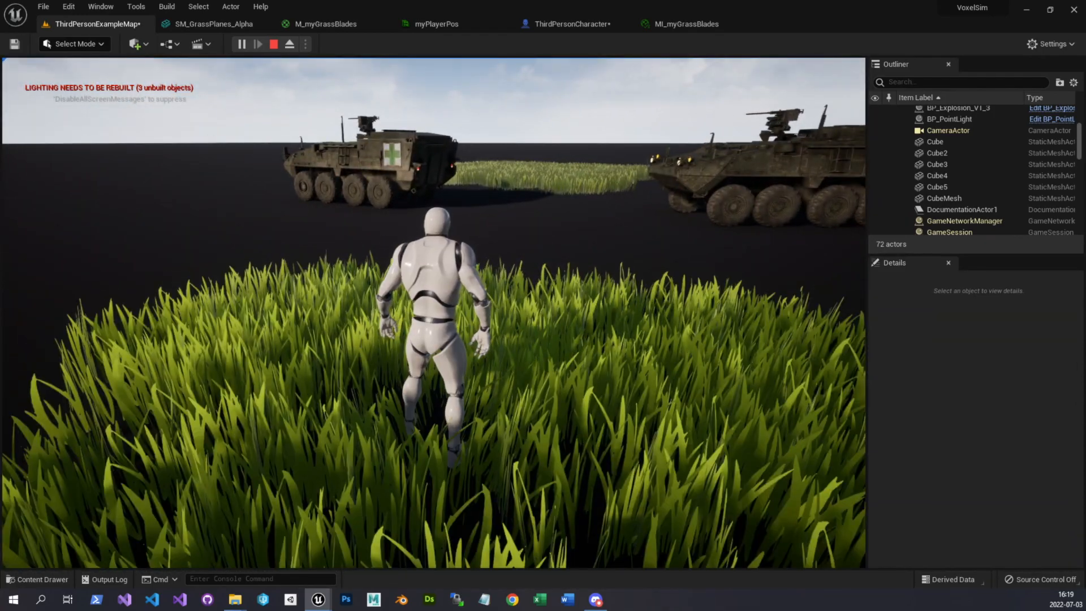